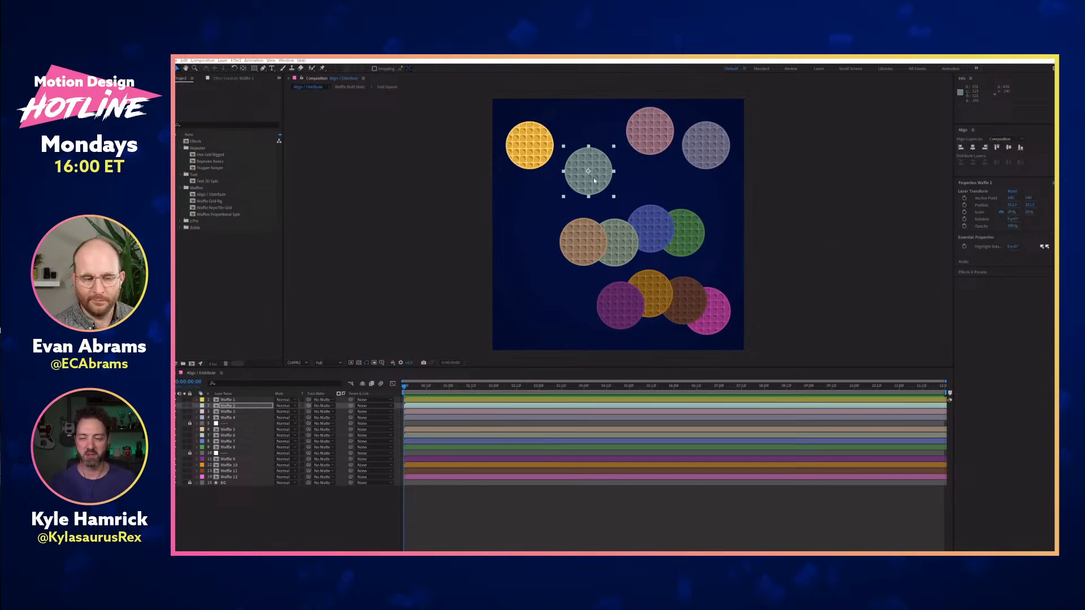
# Check the Align / Distribute composition's dimensions in its settings without changing them
pyautogui.moveTo(597, 183)
pyautogui.mouseDown()
pyautogui.moveTo(557, 162)
pyautogui.moveTo(583, 172)
pyautogui.moveTo(621, 147)
pyautogui.moveTo(593, 198)
pyautogui.mouseUp()
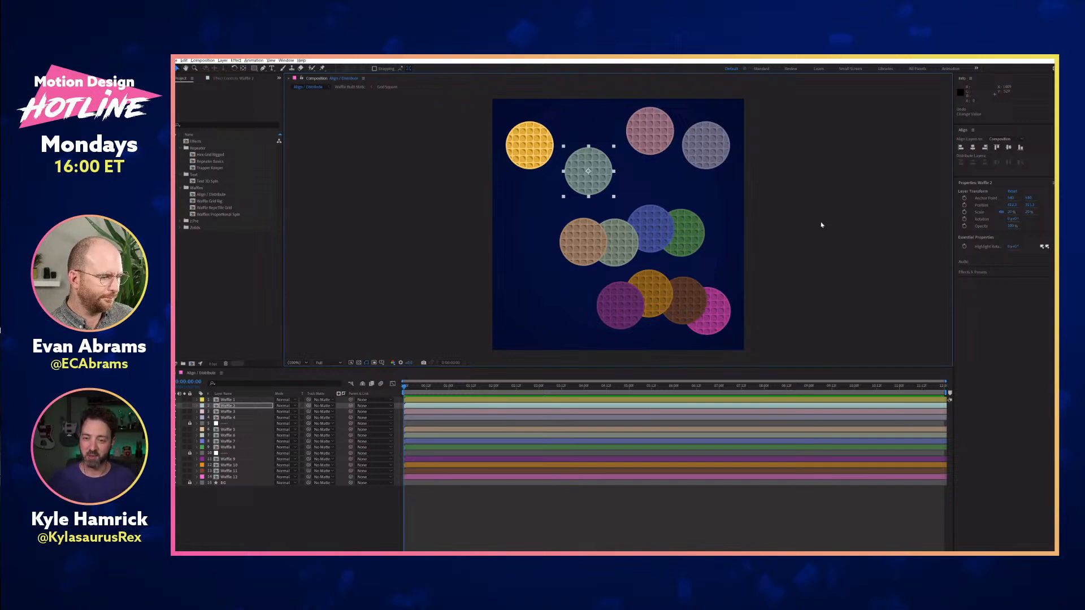
pyautogui.click(817, 224)
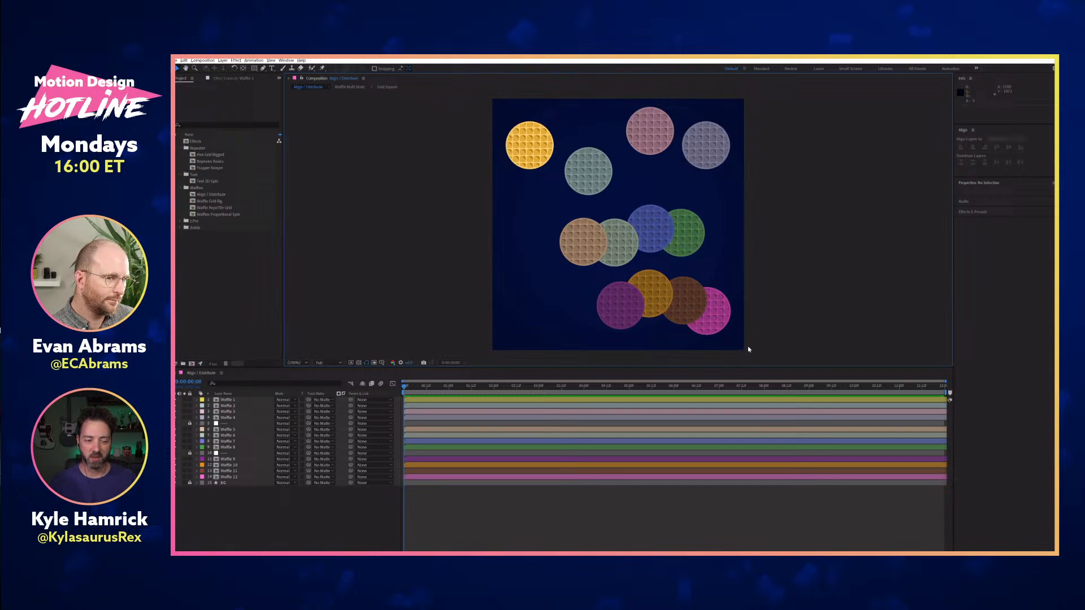
pyautogui.hotkey('ctrl', 'k')
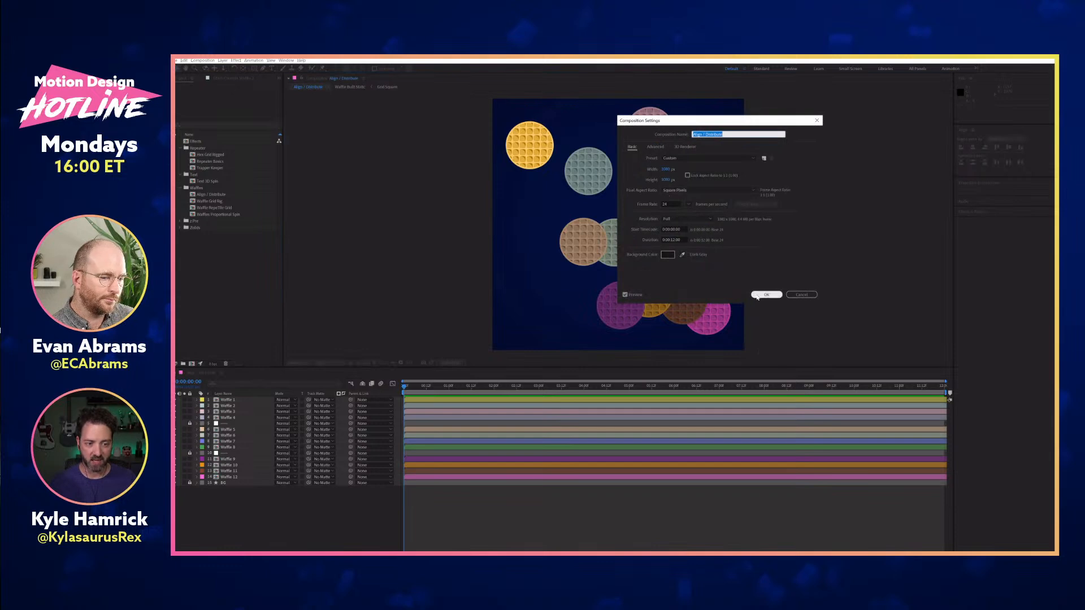
pyautogui.click(801, 294)
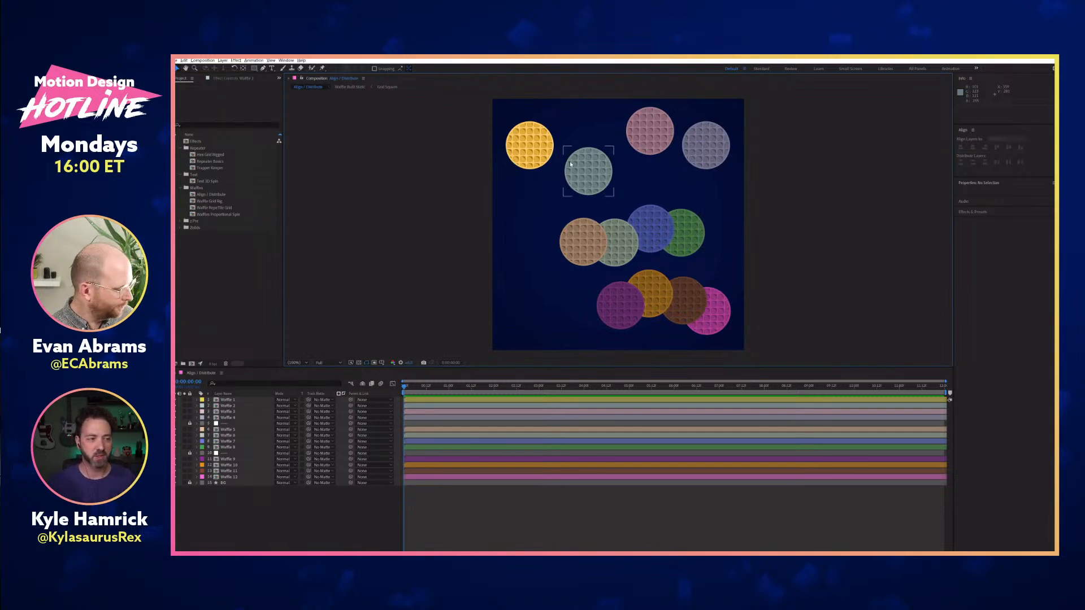
# Set the position of the yellow Waffle 1 to 200, 200
pyautogui.moveTo(531, 144); pyautogui.dragTo(536, 141)
pyautogui.press('p')
pyautogui.click(281, 406)
pyautogui.write('200')
pyautogui.press('Tab')
pyautogui.write('200')
pyautogui.press('Return')
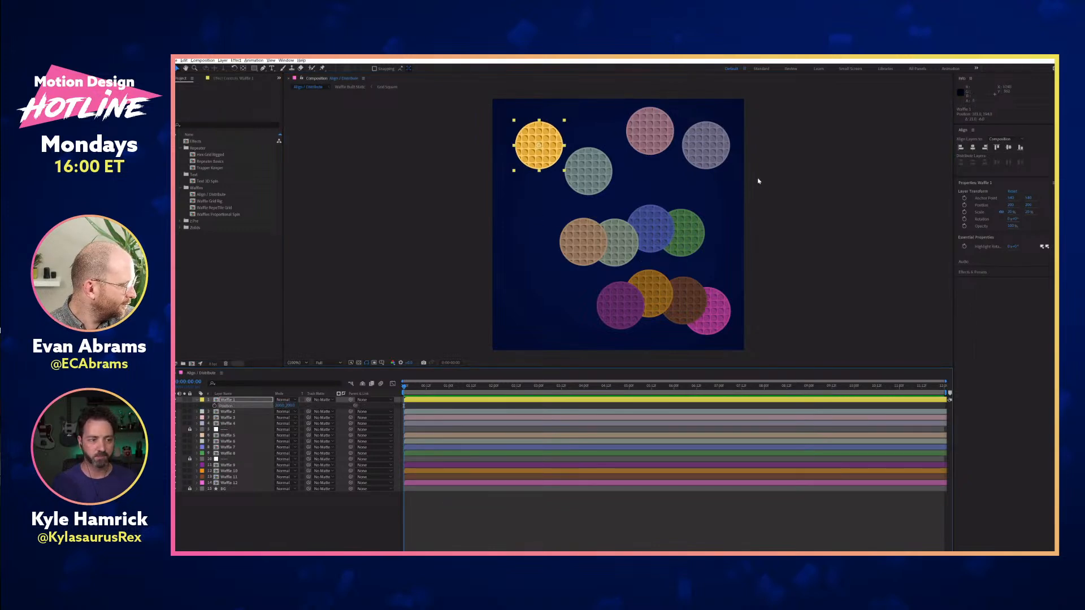
# Align the four waffles of the upper row by their vertical centers, relative to the selection
pyautogui.moveTo(776, 118); pyautogui.dragTo(480, 174)
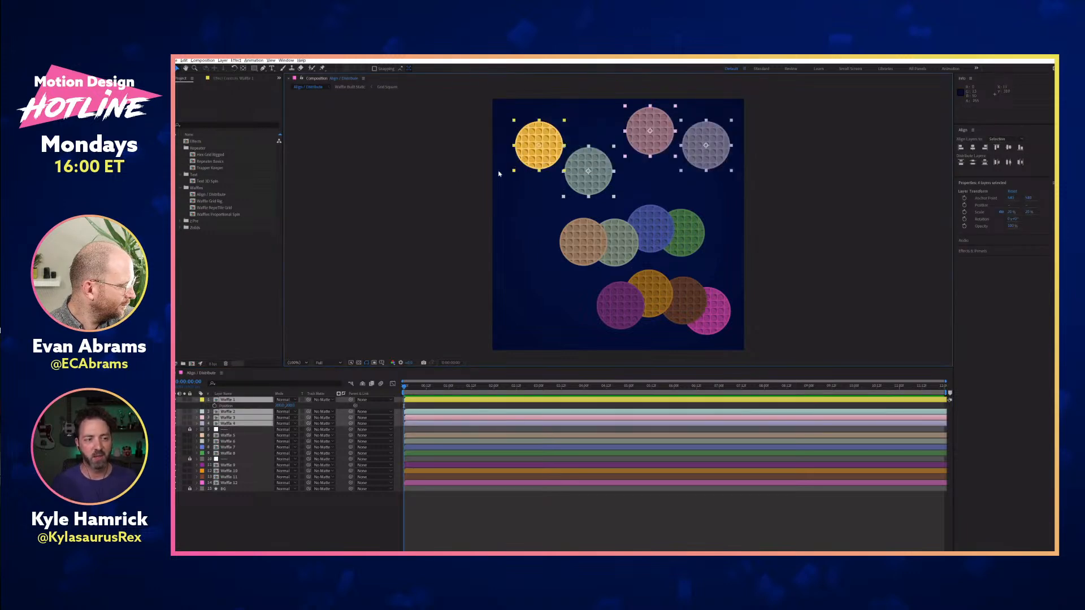
pyautogui.click(1009, 148)
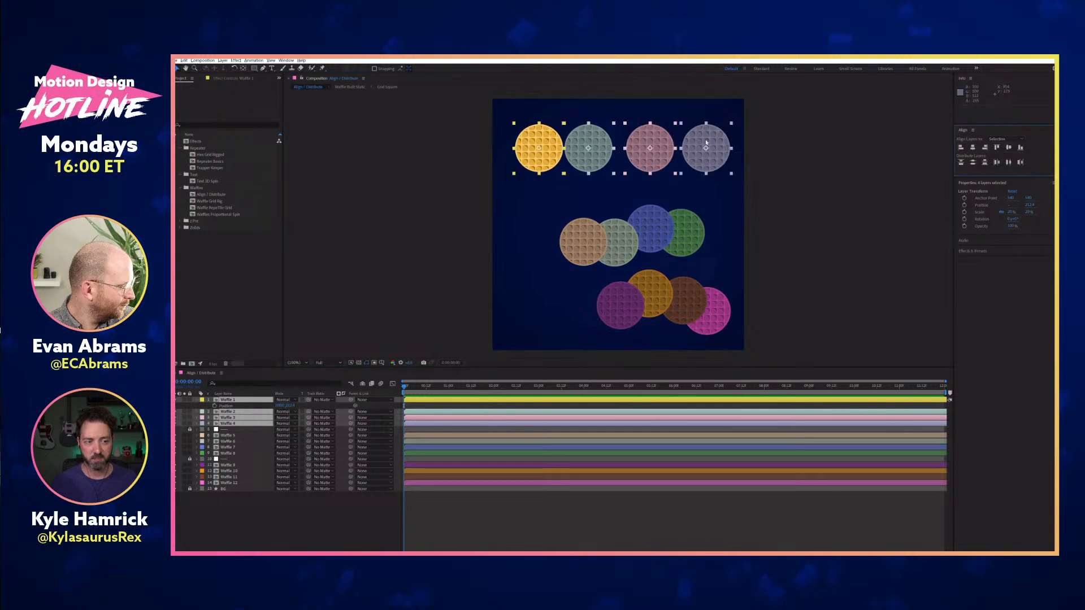
pyautogui.click(803, 154)
pyautogui.click(702, 150)
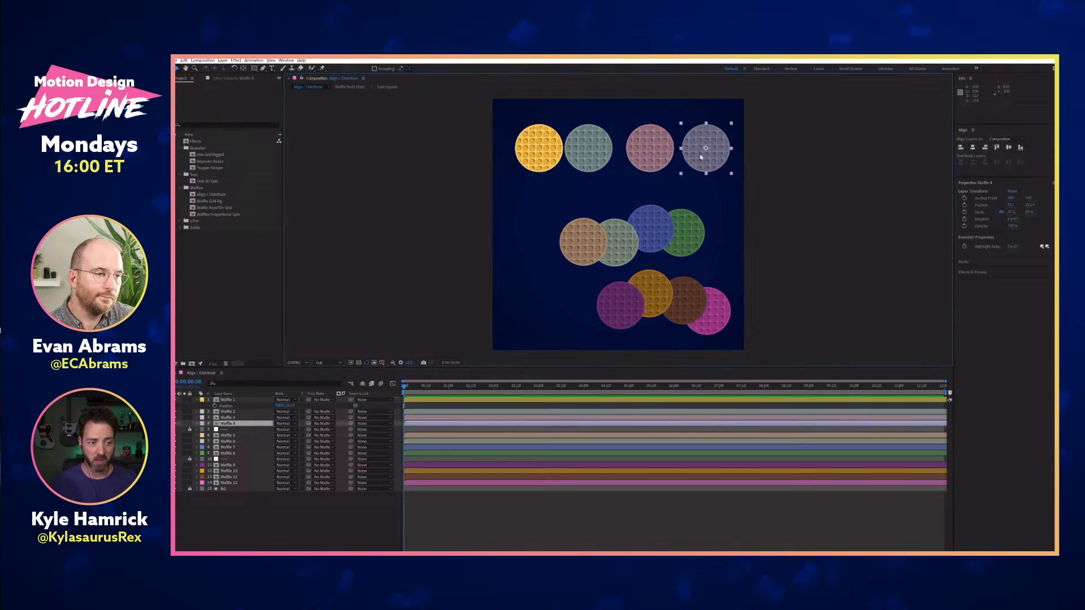
# Distribute the four waffles of the upper row evenly by their horizontal centers
pyautogui.moveTo(779, 143); pyautogui.dragTo(571, 148)
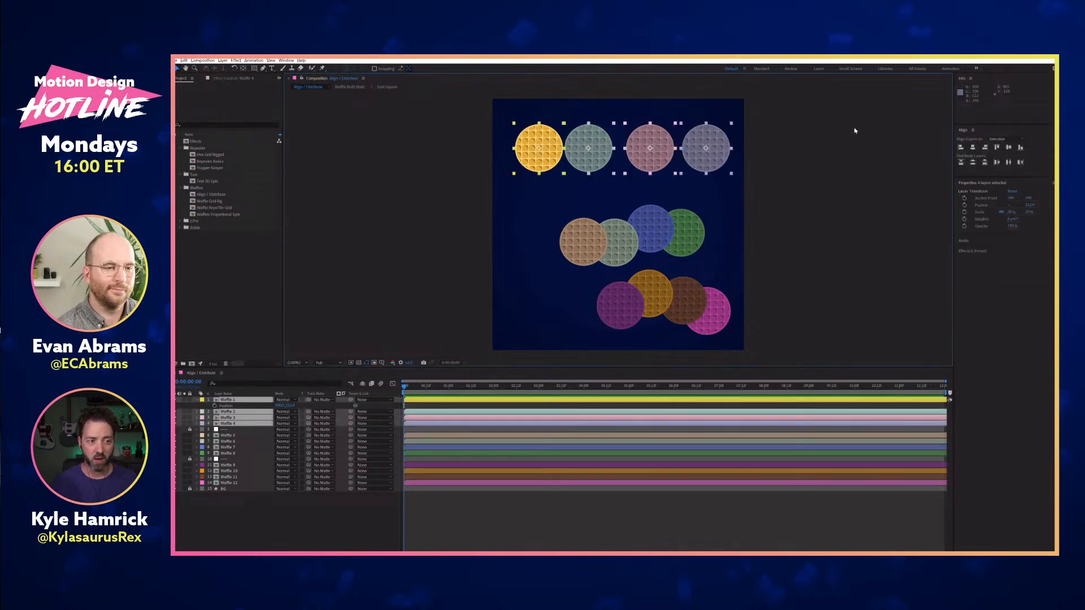
pyautogui.click(1008, 162)
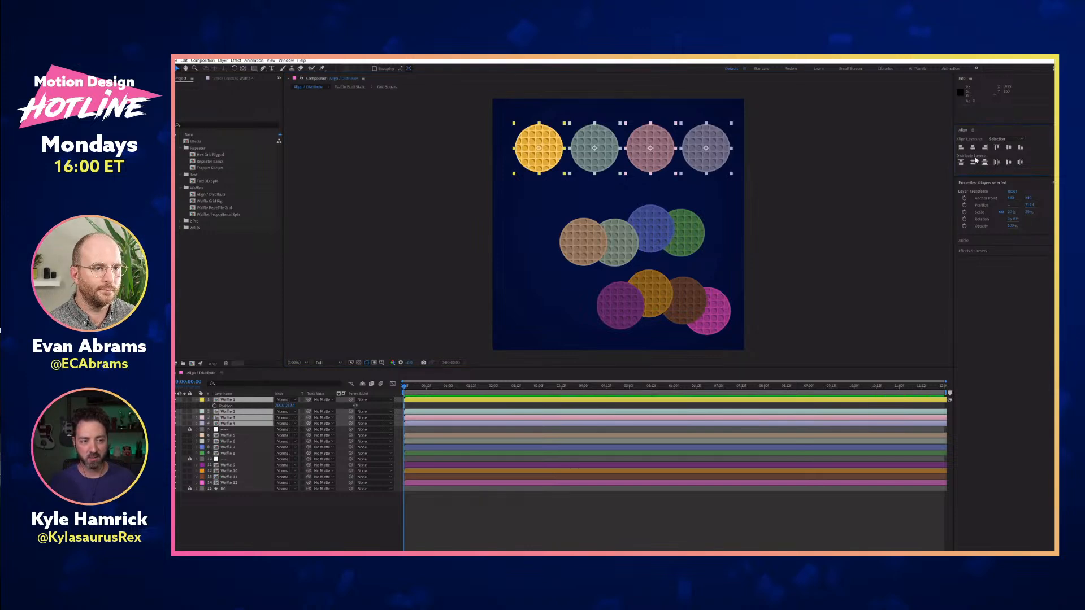
pyautogui.click(772, 143)
pyautogui.moveTo(772, 144); pyautogui.dragTo(493, 170)
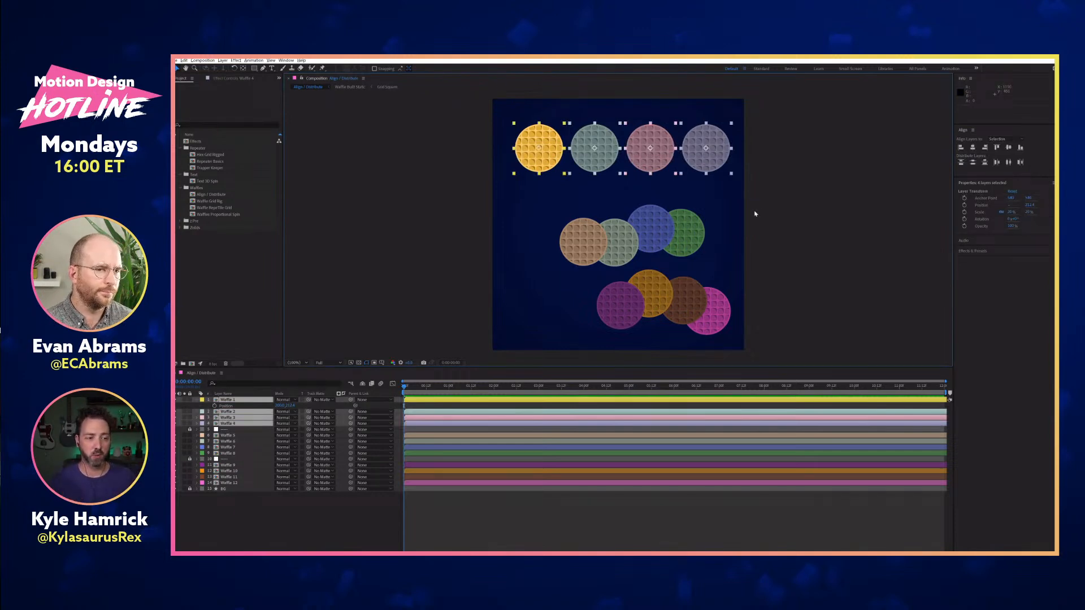
# Align the first waffle of each of the three rows to the selection's left edge
pyautogui.click(584, 243)
pyautogui.keyDown('shift'); pyautogui.click(539, 148); pyautogui.keyUp('shift')
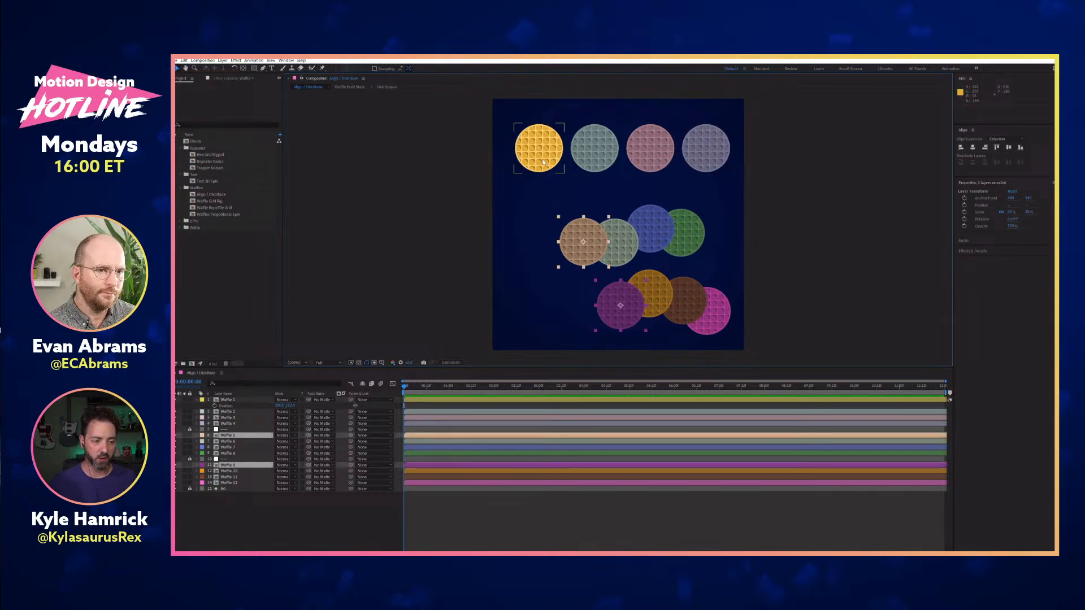
pyautogui.click(961, 147)
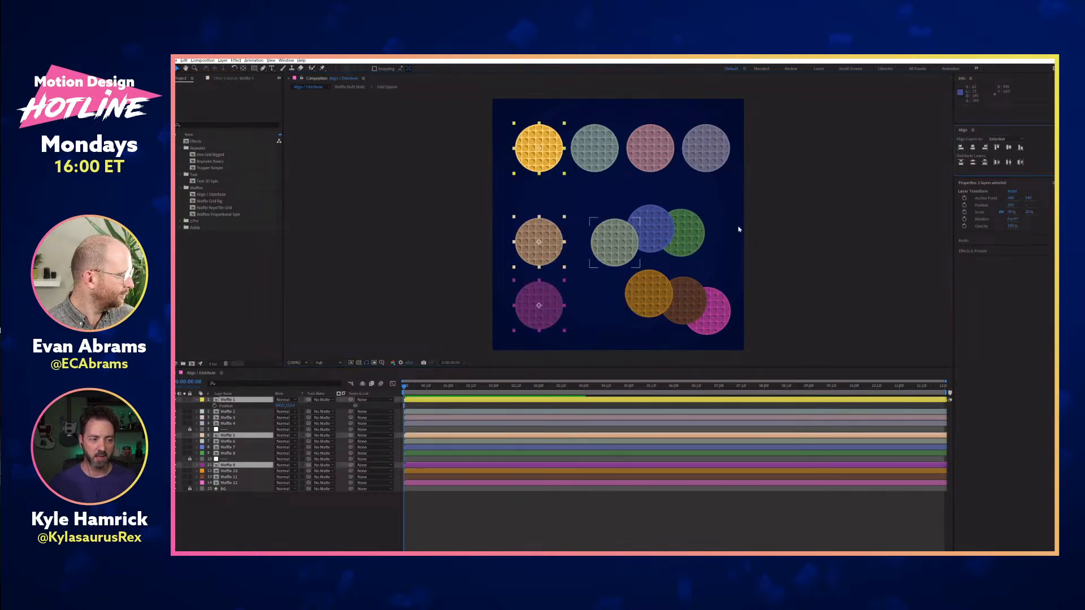
pyautogui.click(828, 232)
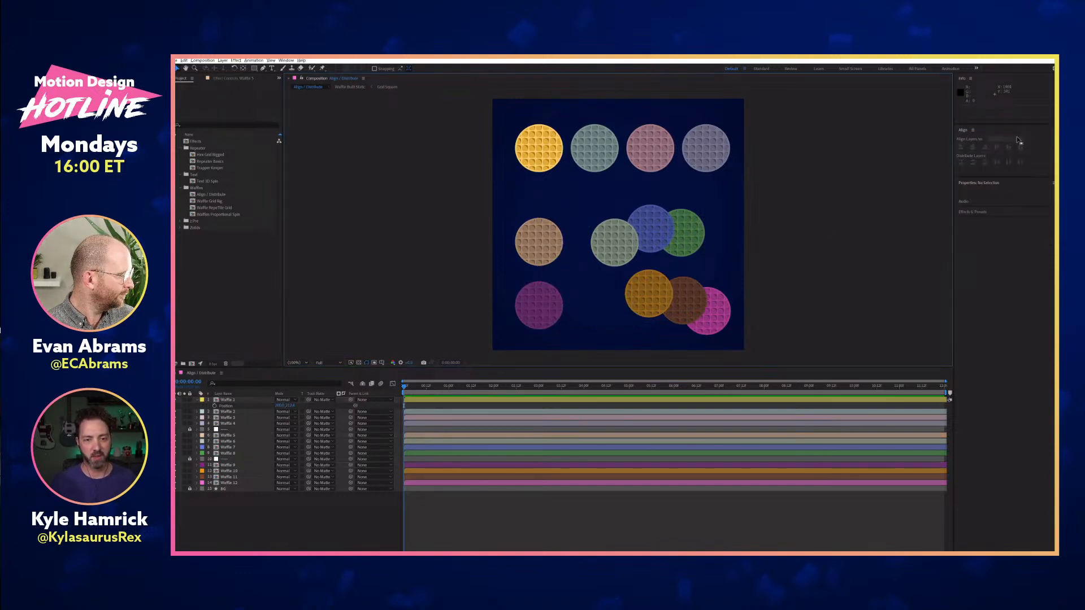
# Examine the alignment target options with only Waffle 2 selected, keeping Composition
pyautogui.click(609, 150)
pyautogui.click(1020, 140)
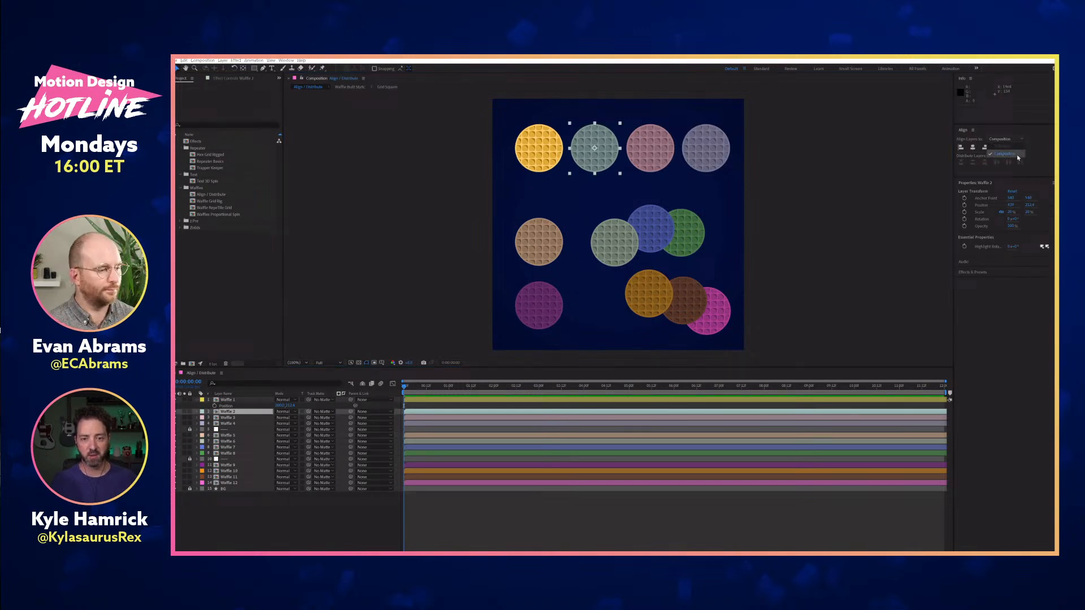
pyautogui.click(1011, 154)
pyautogui.click(655, 155)
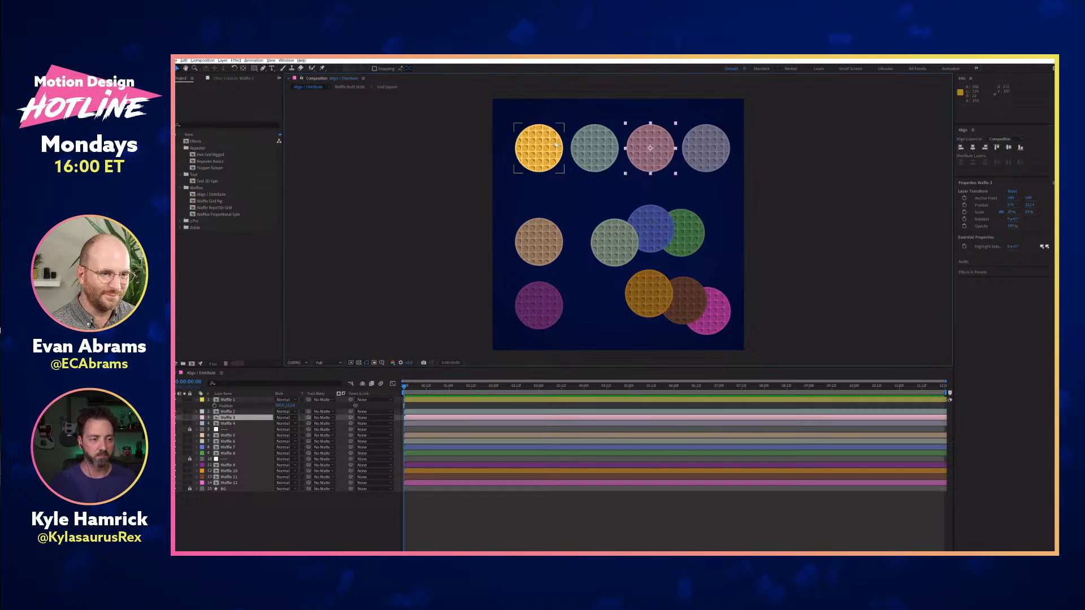
pyautogui.click(556, 167)
# Set the X position of Waffle 4 to 880
pyautogui.click(239, 425)
pyautogui.press('p')
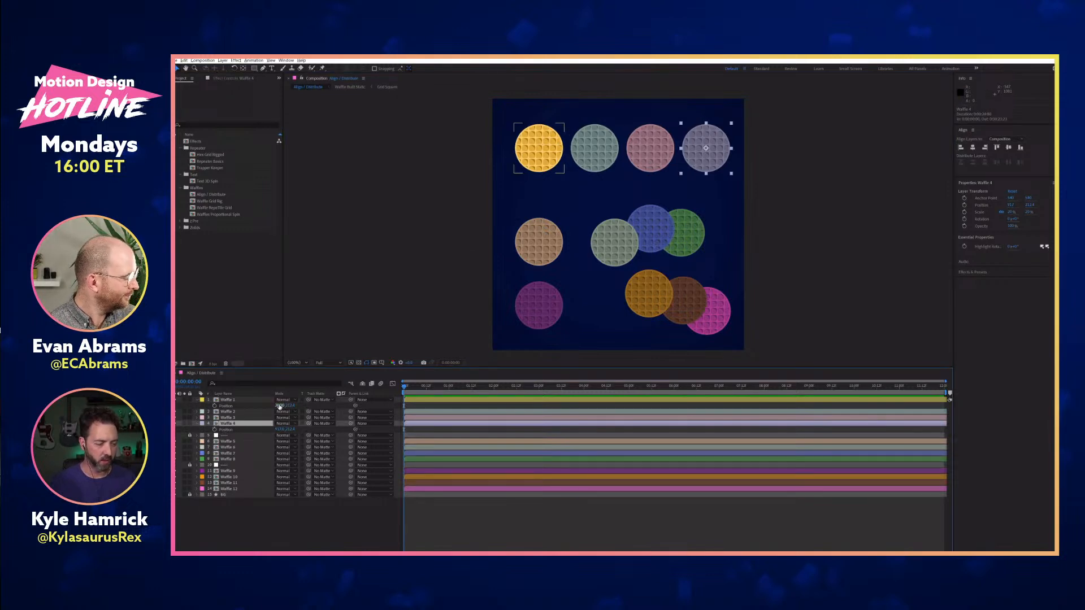
pyautogui.click(280, 429)
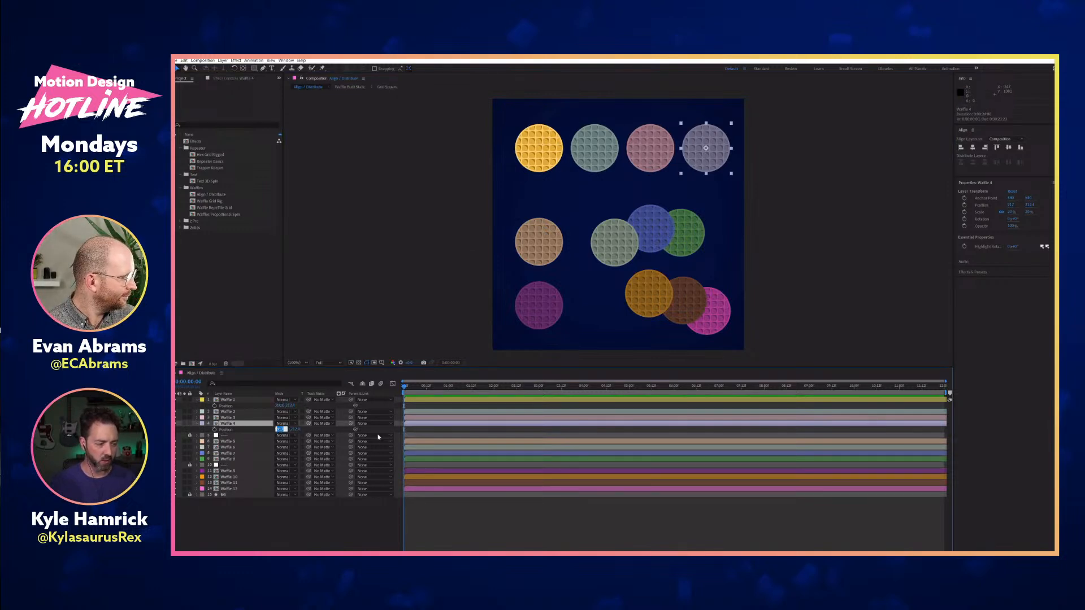
pyautogui.write('1080')
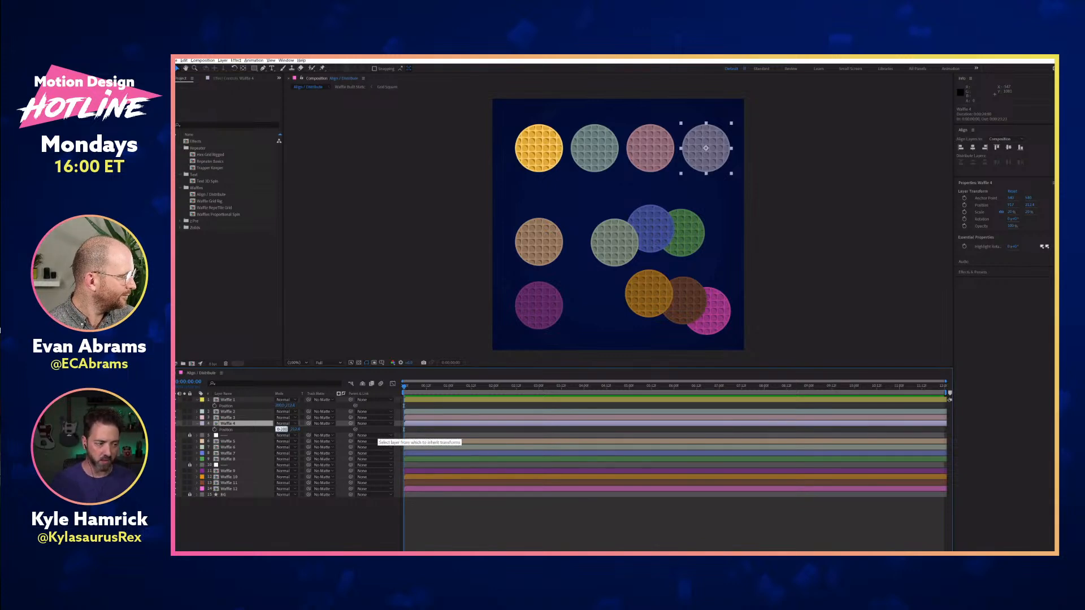
pyautogui.press('Return')
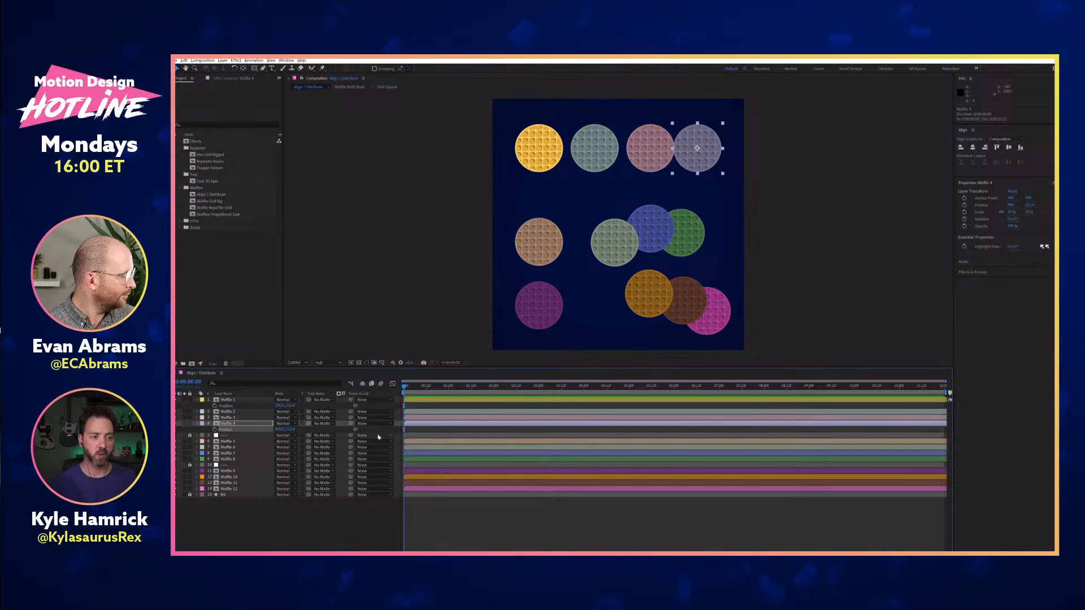
# Redistribute Waffles 1 to 4 evenly by their horizontal centers, then deselect them
pyautogui.moveTo(778, 125); pyautogui.dragTo(506, 173)
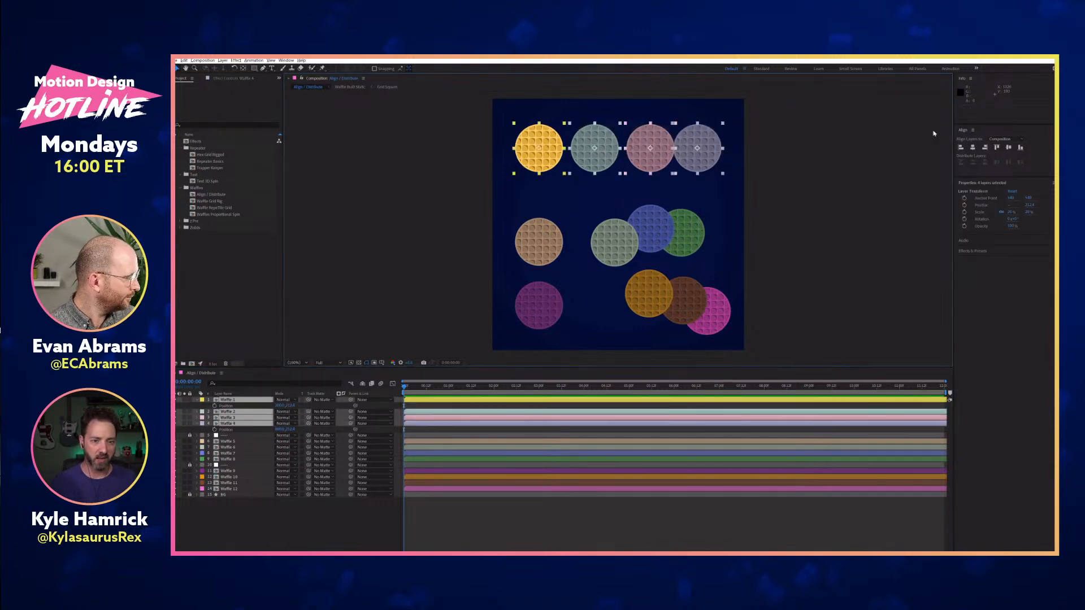
pyautogui.click(1007, 163)
pyautogui.click(828, 164)
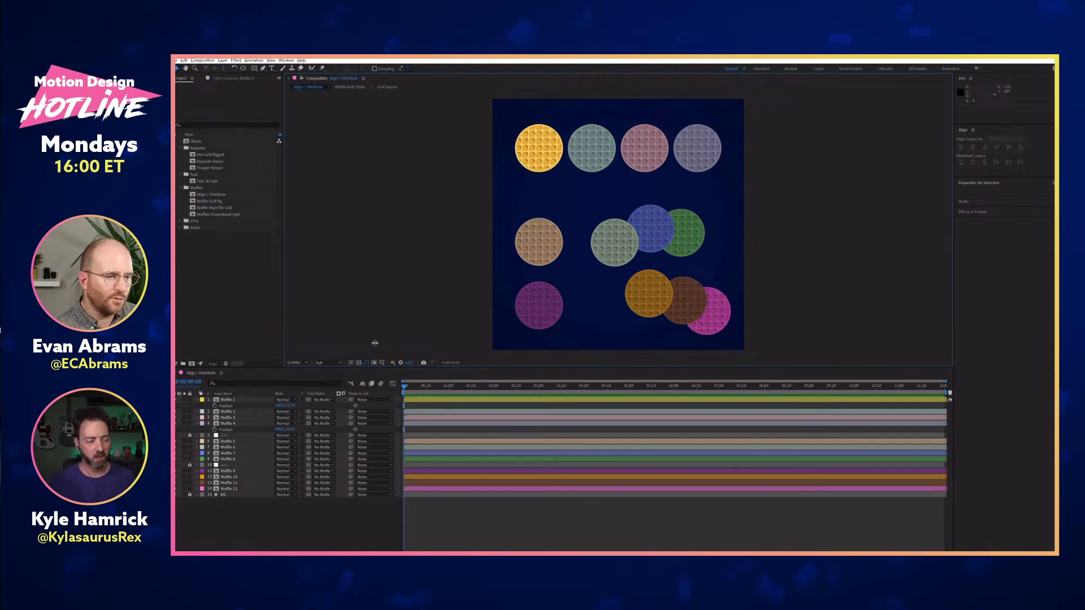
pyautogui.click(229, 489)
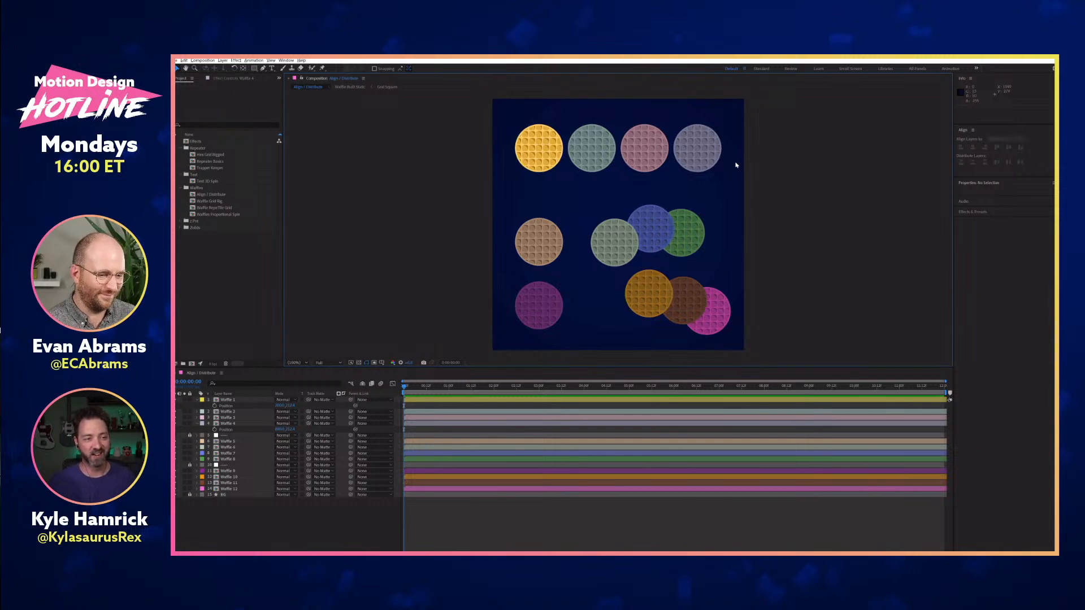
# Reposition Waffles 2, 3 and 4 so they sit edge to edge in a straight row beside Waffle 1
pyautogui.moveTo(706, 154); pyautogui.dragTo(733, 178)
pyautogui.moveTo(649, 157); pyautogui.dragTo(675, 178)
pyautogui.moveTo(599, 147); pyautogui.dragTo(569, 130)
pyautogui.moveTo(621, 131); pyautogui.dragTo(613, 130)
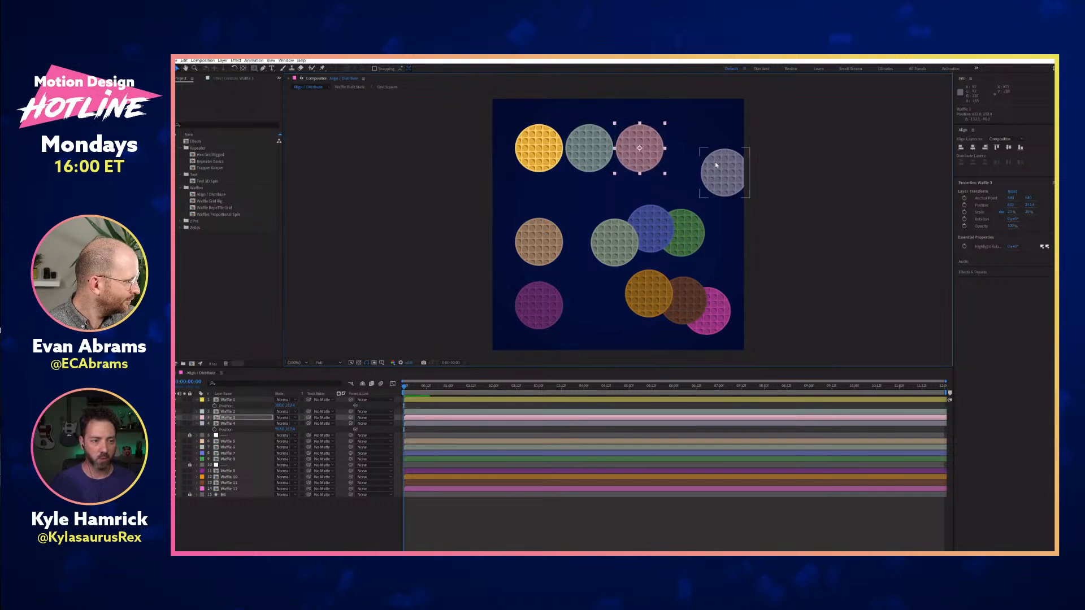
pyautogui.moveTo(705, 151); pyautogui.dragTo(672, 126)
pyautogui.moveTo(746, 129); pyautogui.dragTo(479, 176)
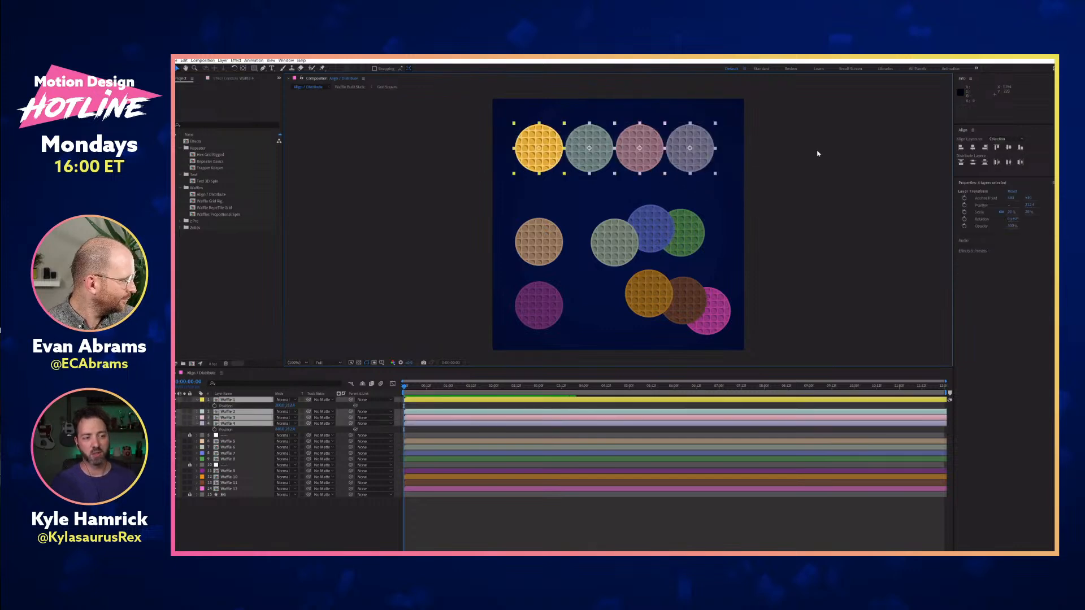
# Nudge Waffles 2, 3 and 4 sideways in 10 px increments to leave equal 20 px gaps across the upper row
pyautogui.moveTo(753, 150); pyautogui.dragTo(591, 166)
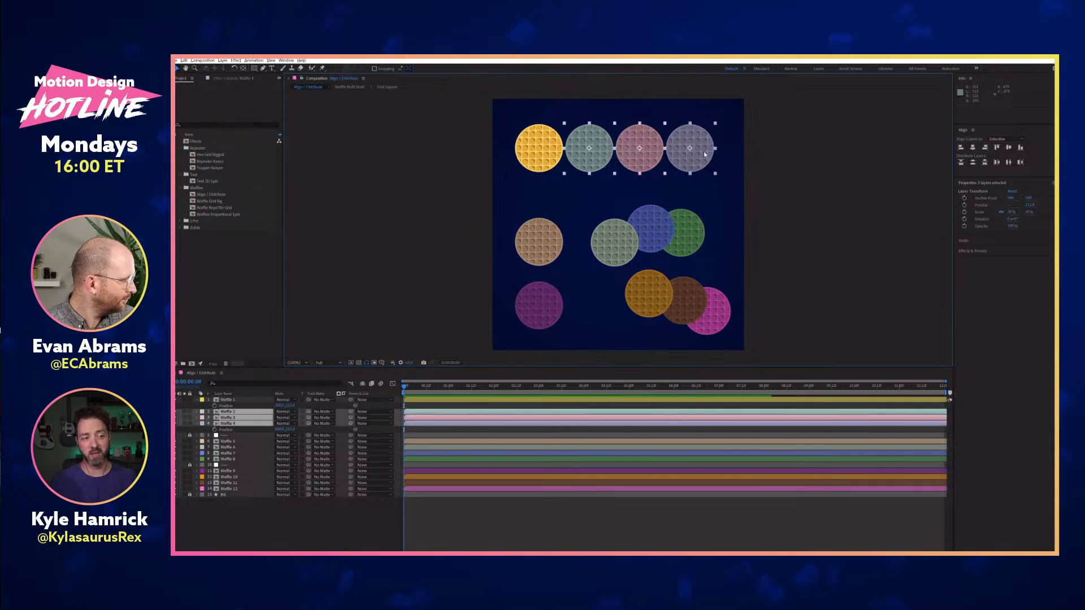
pyautogui.hotkey('shift', 'Right')
pyautogui.hotkey('shift', 'Right')
pyautogui.moveTo(749, 137); pyautogui.dragTo(704, 166)
pyautogui.hotkey('shift', 'Right')
pyautogui.hotkey('shift', 'Right')
pyautogui.hotkey('shift', 'Right')
pyautogui.hotkey('shift', 'Right')
pyautogui.click(762, 156)
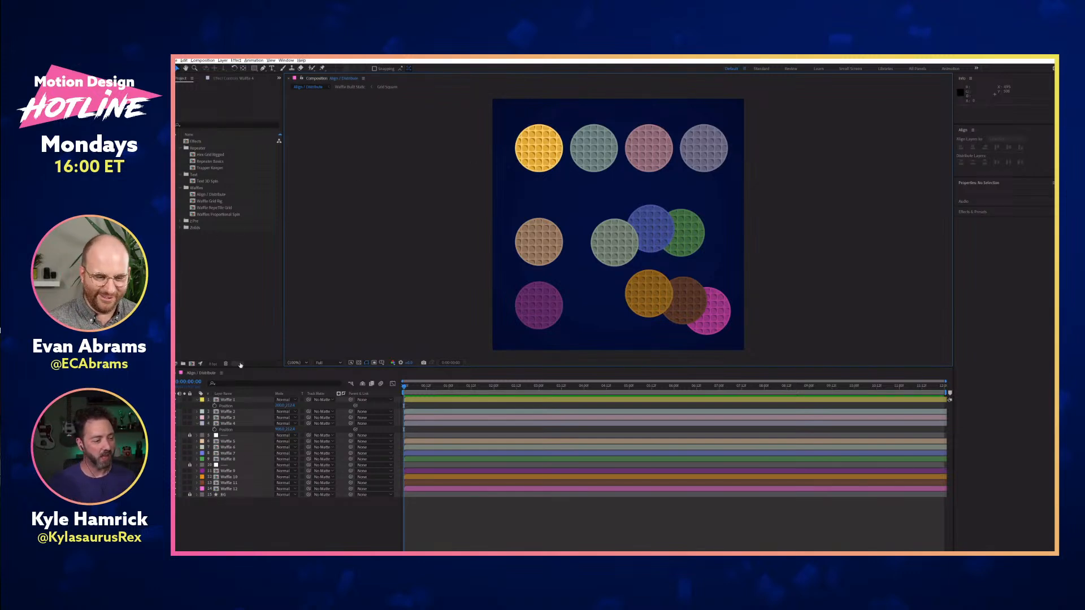
# Open the Waffle Grid Rig composition and reveal the X Position expressions of Waffle 2 and Waffle 3
pyautogui.doubleClick(213, 201)
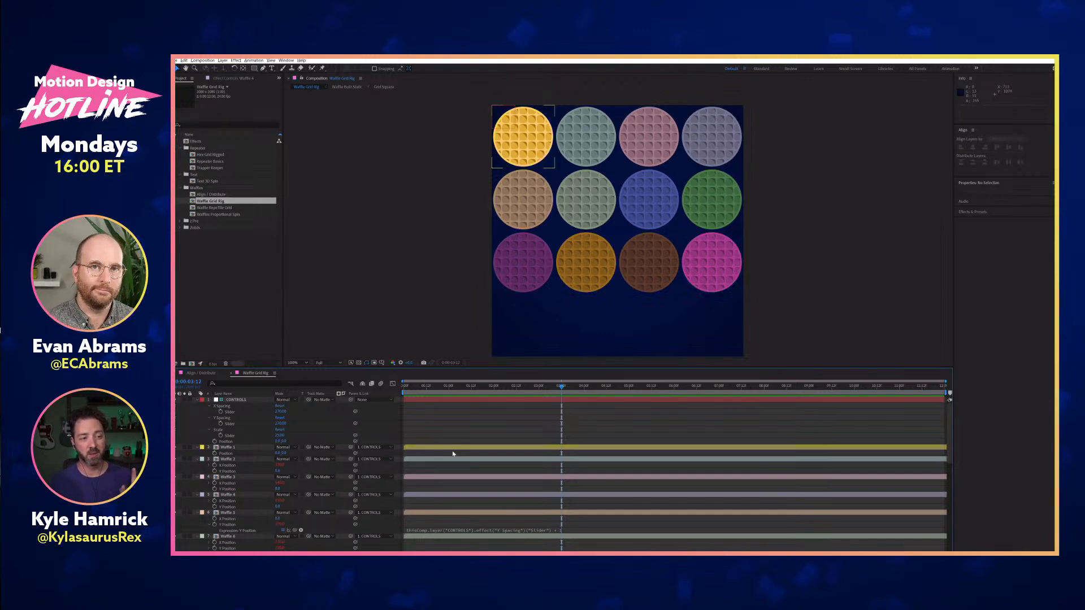
pyautogui.click(209, 466)
pyautogui.click(207, 491)
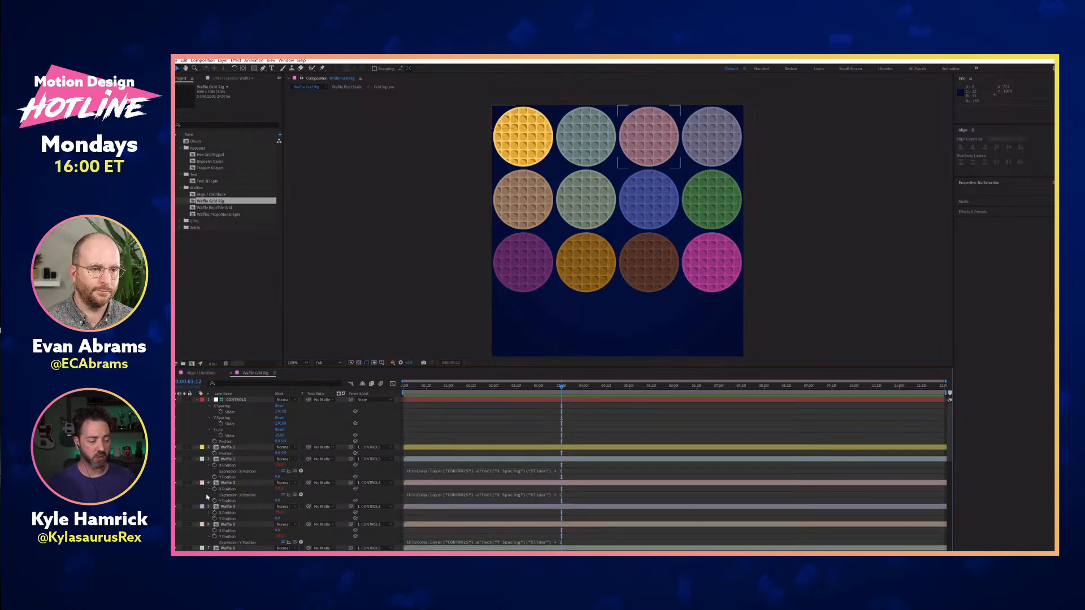
# Select Waffle 1 and the CONTROLS layer in turn to compare their anchor points in the composition
pyautogui.moveTo(579, 388); pyautogui.dragTo(604, 388)
pyautogui.click(229, 447)
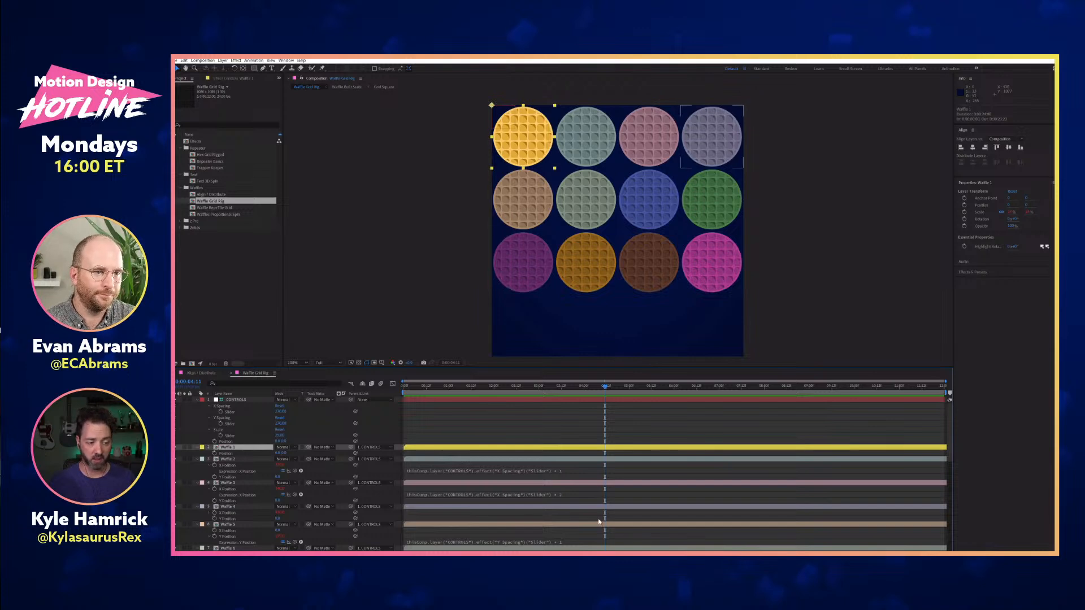
pyautogui.click(241, 400)
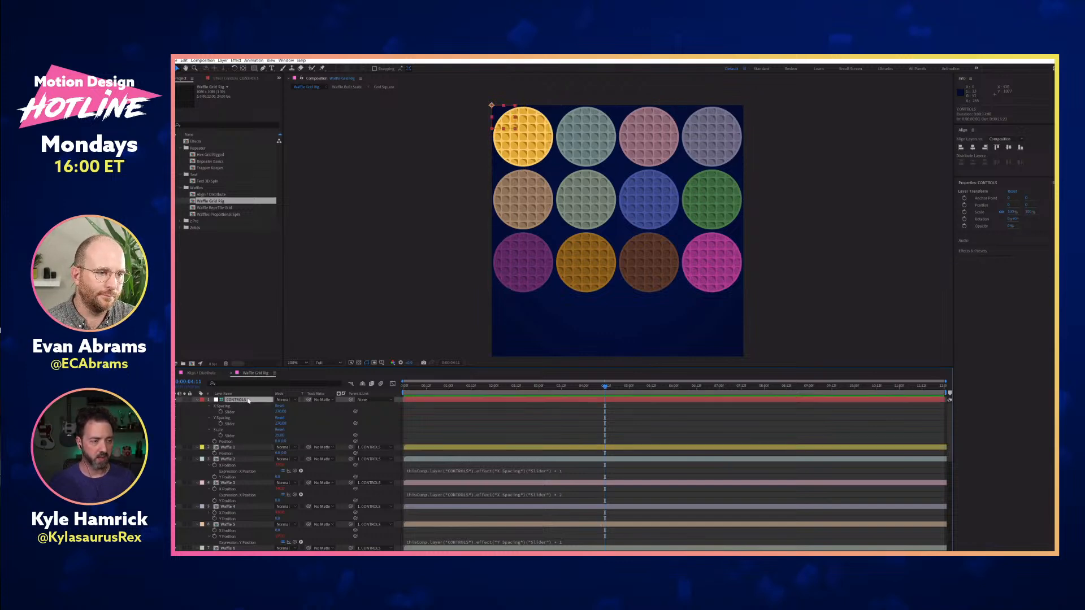
pyautogui.click(519, 136)
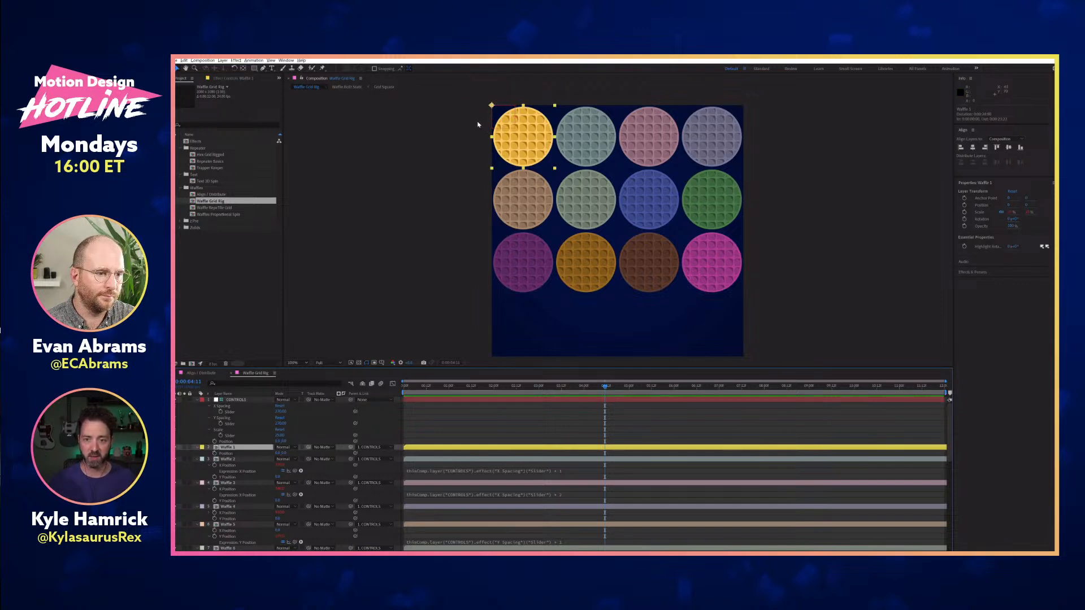
# Reveal Waffle 1's Scale property and show its full expression
pyautogui.hotkey('shift', 's')
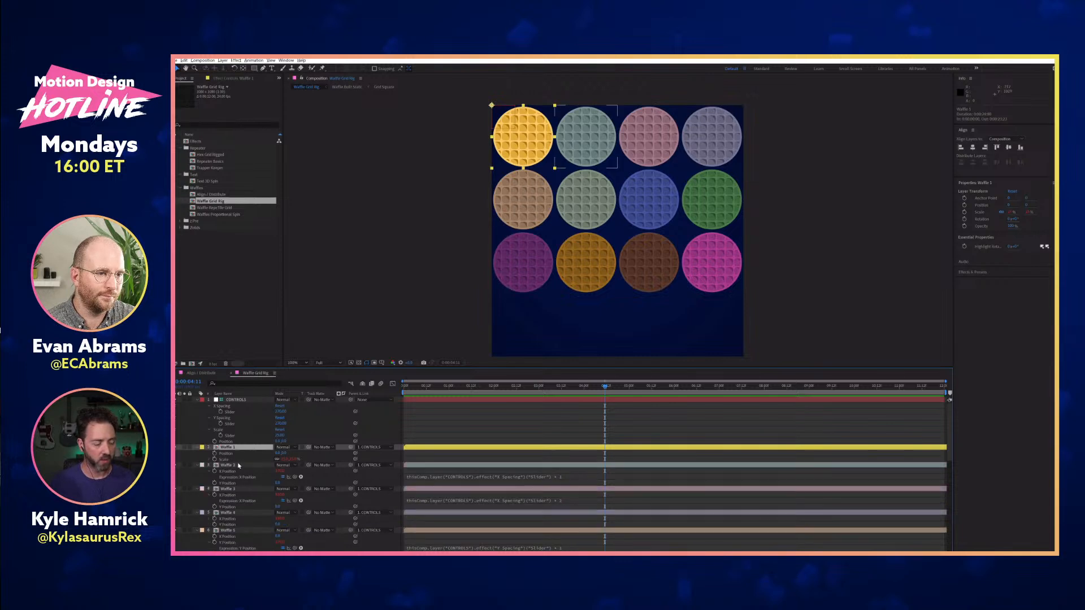
pyautogui.click(210, 459)
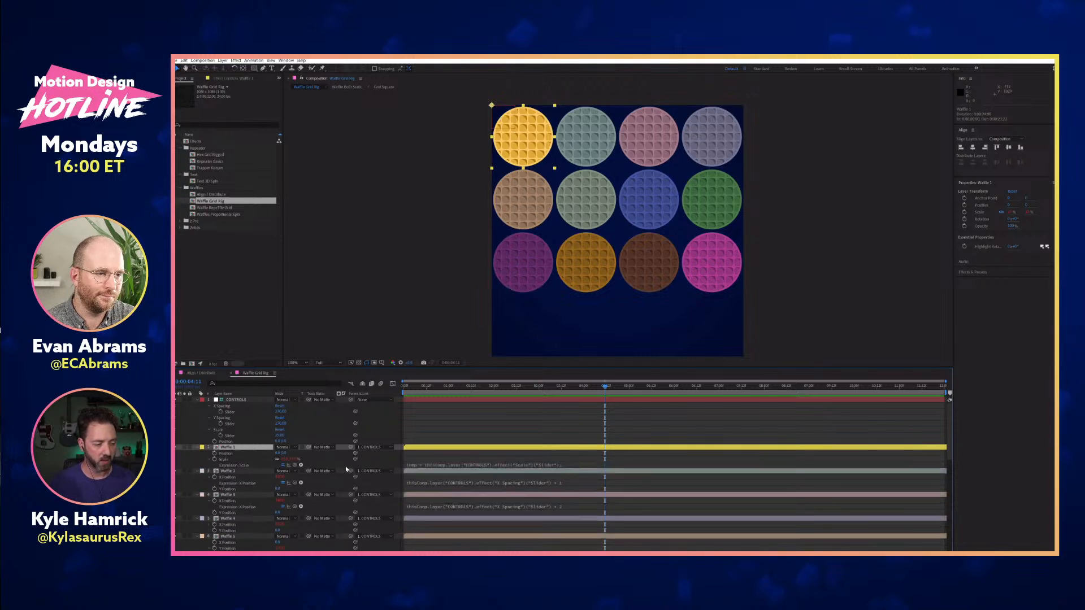
pyautogui.moveTo(355, 459); pyautogui.dragTo(235, 436)
pyautogui.click(229, 412)
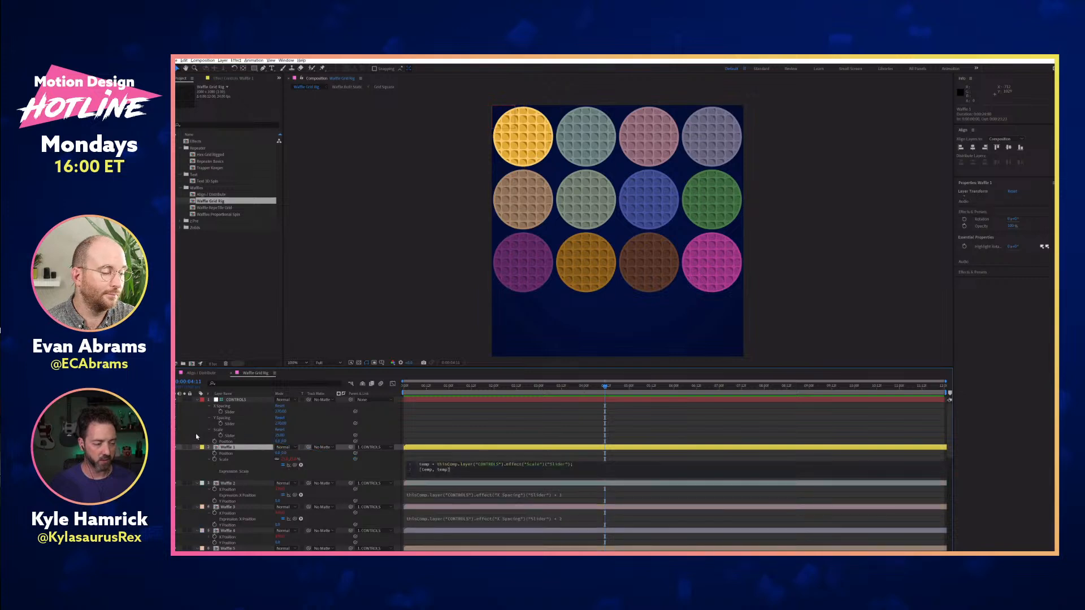
# Try changing the CONTROLS layer's Scale slider and Position values to test how the waffle grid responds
pyautogui.click(252, 402)
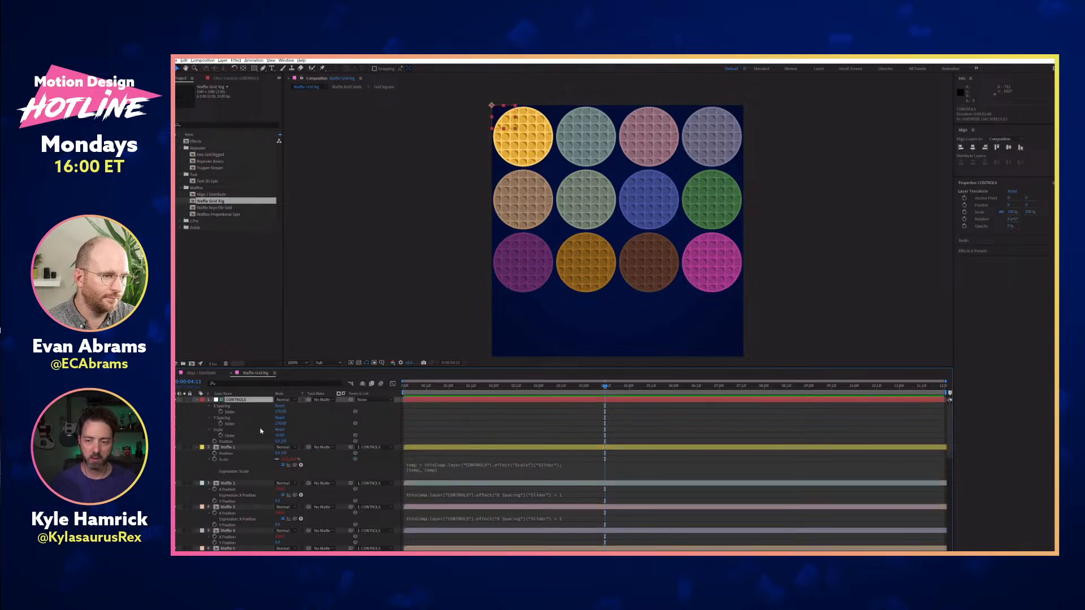
pyautogui.moveTo(279, 436); pyautogui.dragTo(282, 438)
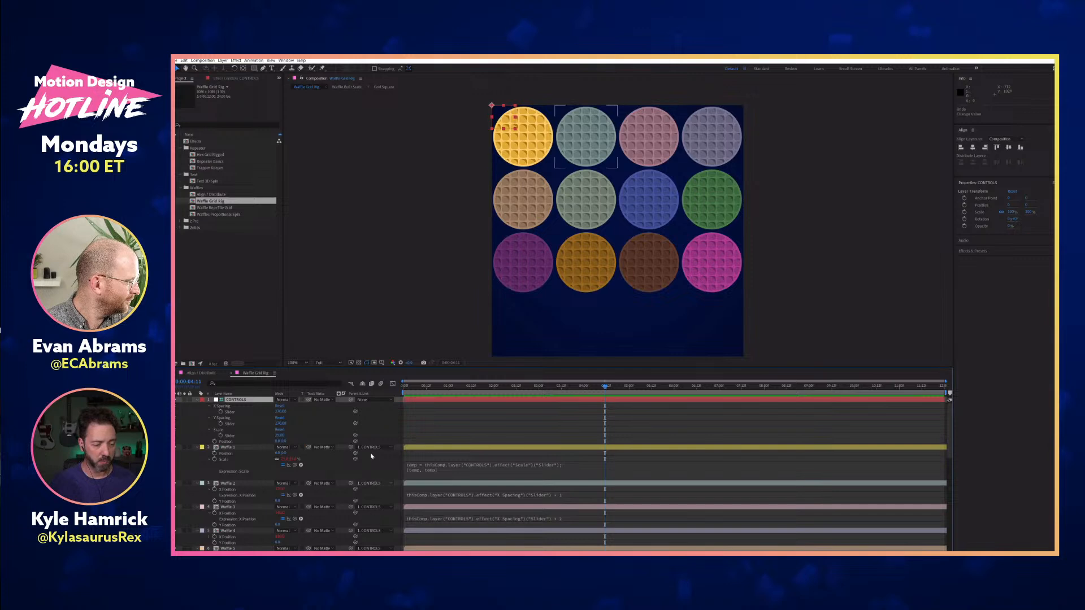
pyautogui.moveTo(281, 442)
pyautogui.mouseDown()
pyautogui.moveTo(340, 436)
pyautogui.moveTo(263, 436)
pyautogui.mouseUp()
pyautogui.scroll(-3, 261, 458)
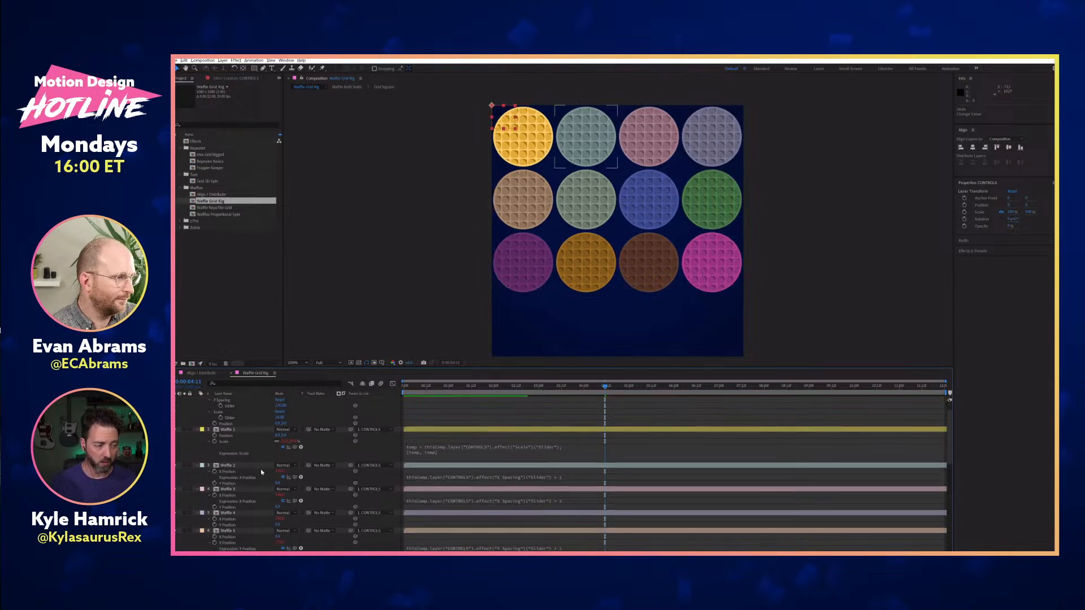
pyautogui.scroll(3, 245, 456)
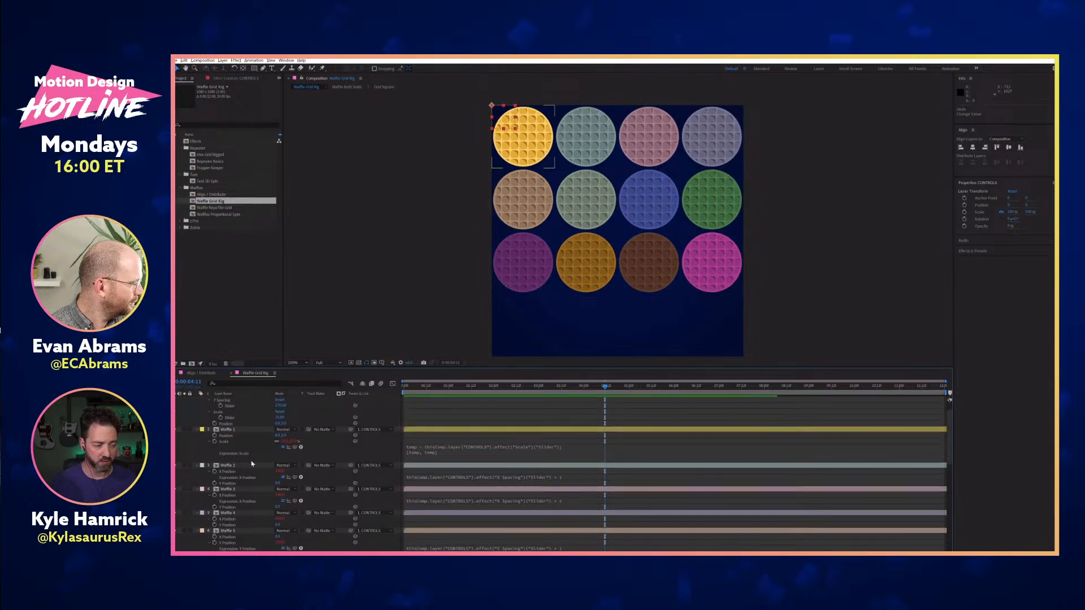
# Look up the Slider Control among the Expression Controls effects available for the CONTROLS layer
pyautogui.rightClick(244, 400)
pyautogui.moveTo(292, 303)
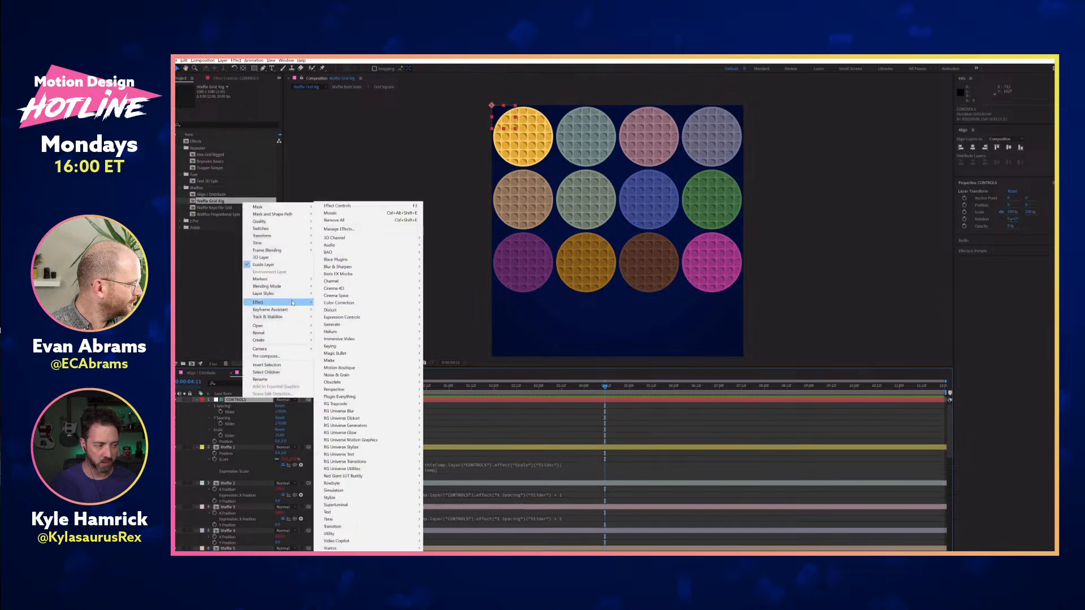
pyautogui.moveTo(377, 318)
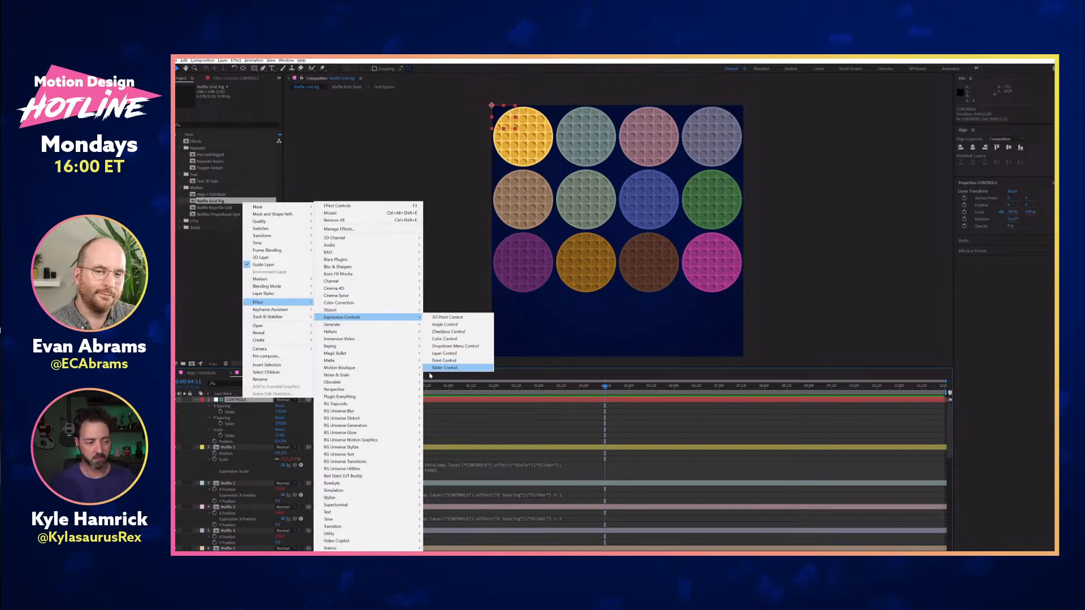
pyautogui.click(199, 418)
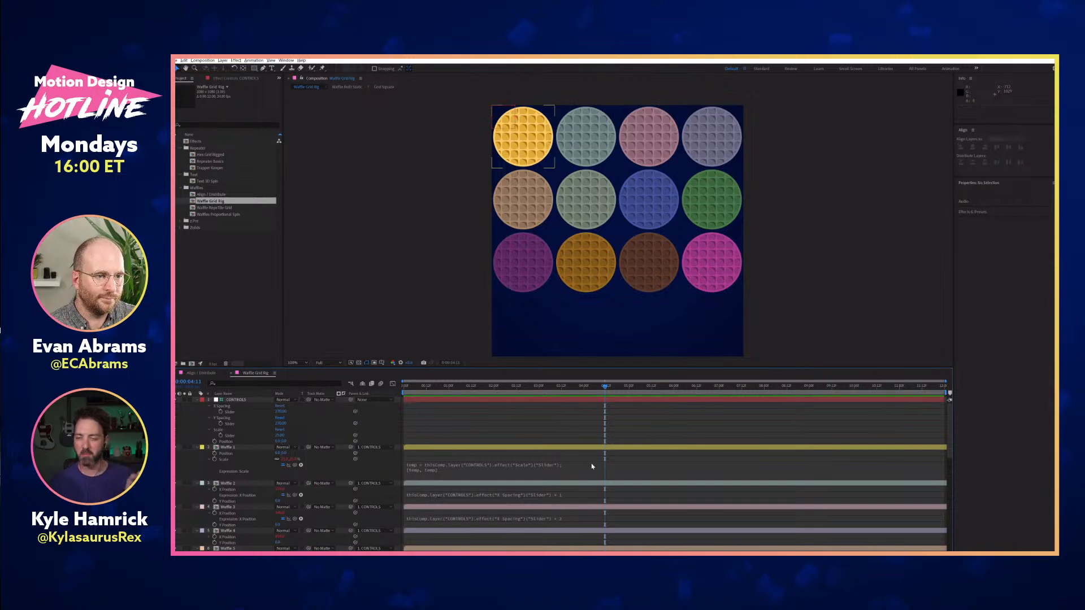
# Select CONTROLS, Waffle 1, Waffle 2 and Waffle 3 in turn to compare their positions and expressions
pyautogui.click(257, 400)
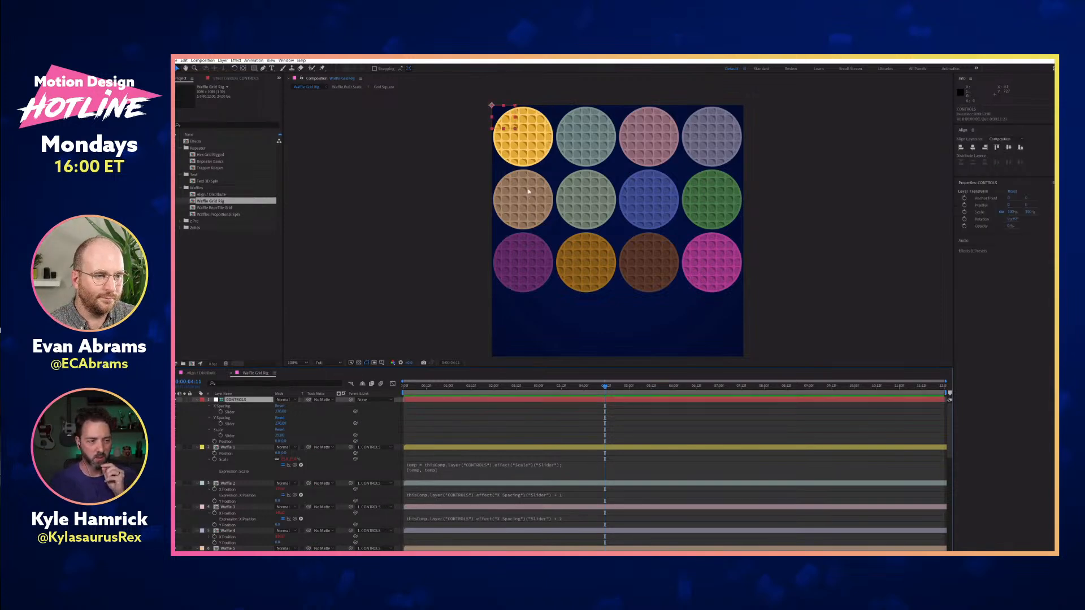
pyautogui.click(499, 161)
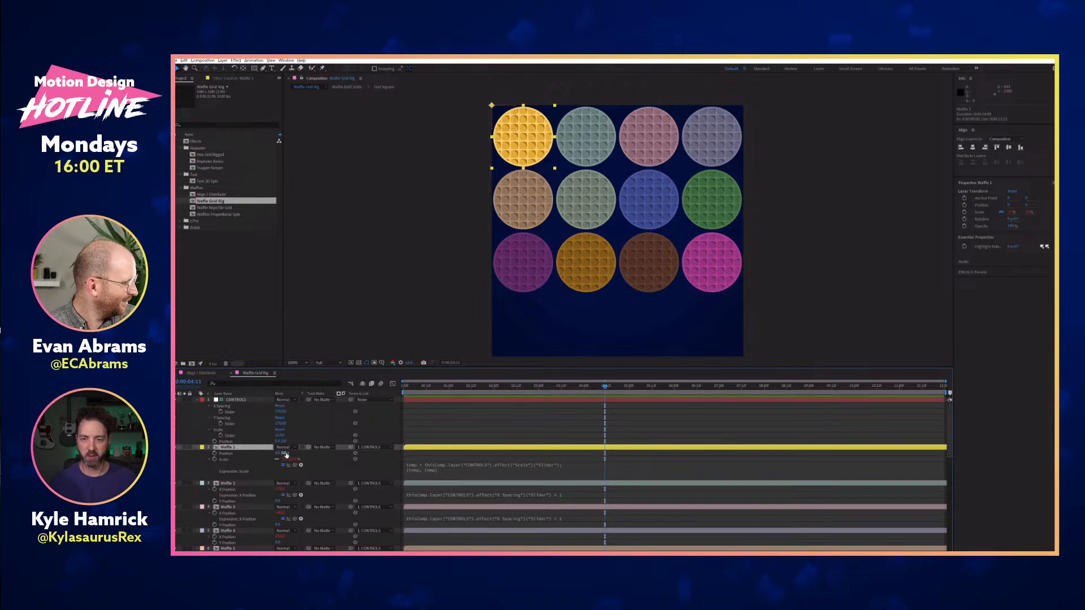
pyautogui.click(255, 484)
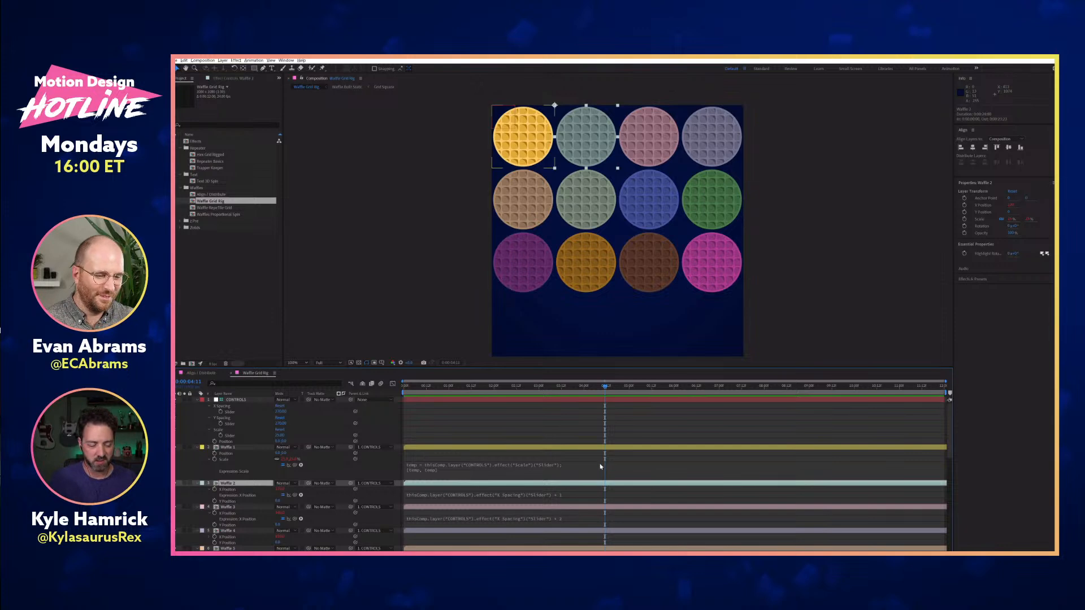
pyautogui.scroll(-1, 565, 497)
pyautogui.click(648, 146)
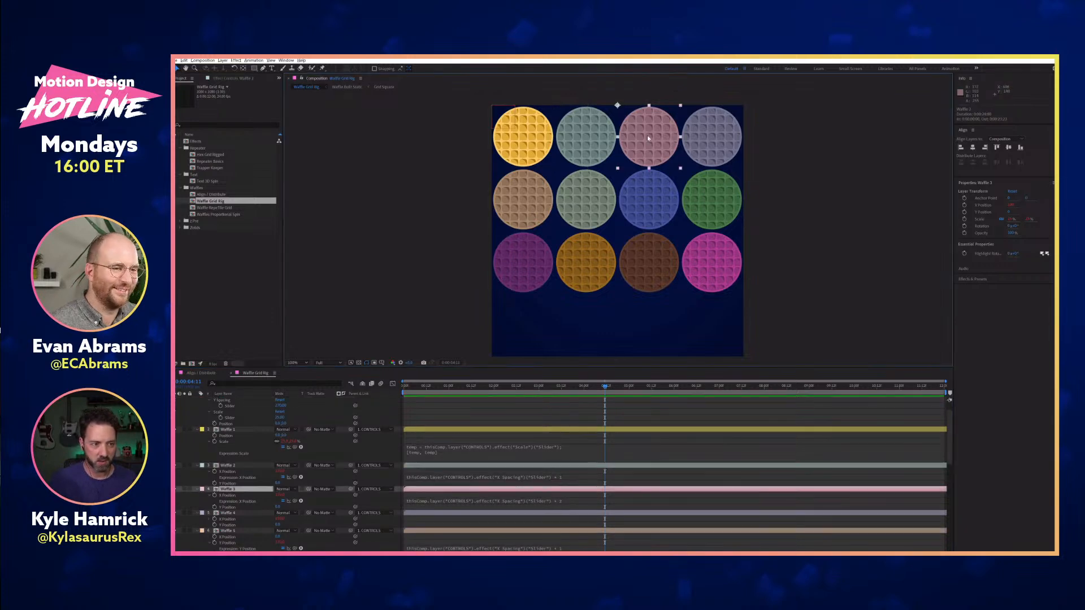
# Select Waffle 4 and reveal its X Position expression
pyautogui.click(556, 514)
pyautogui.press('u')
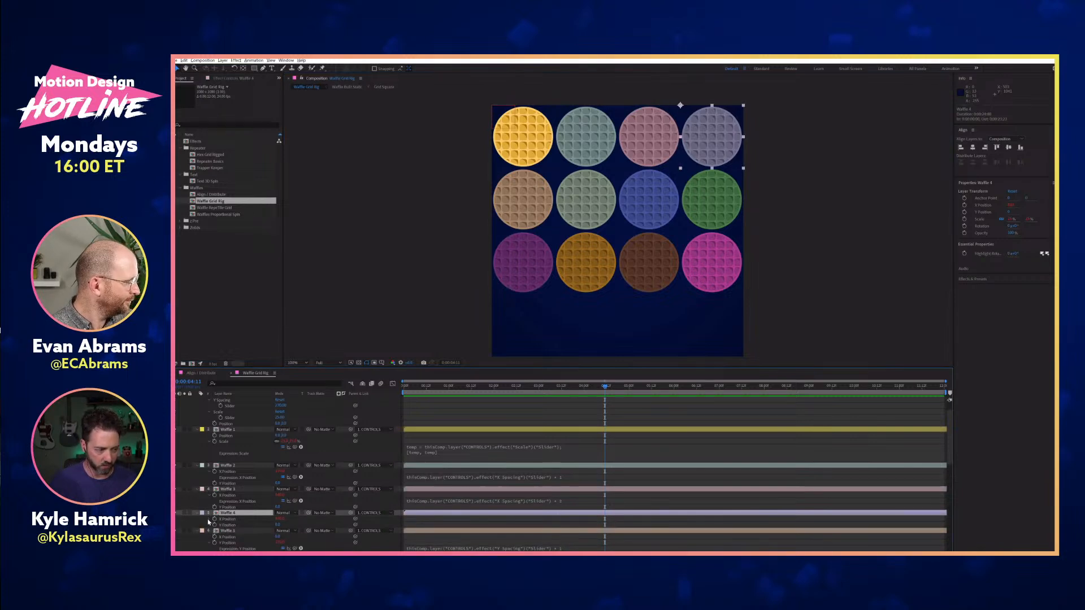
pyautogui.press('u')
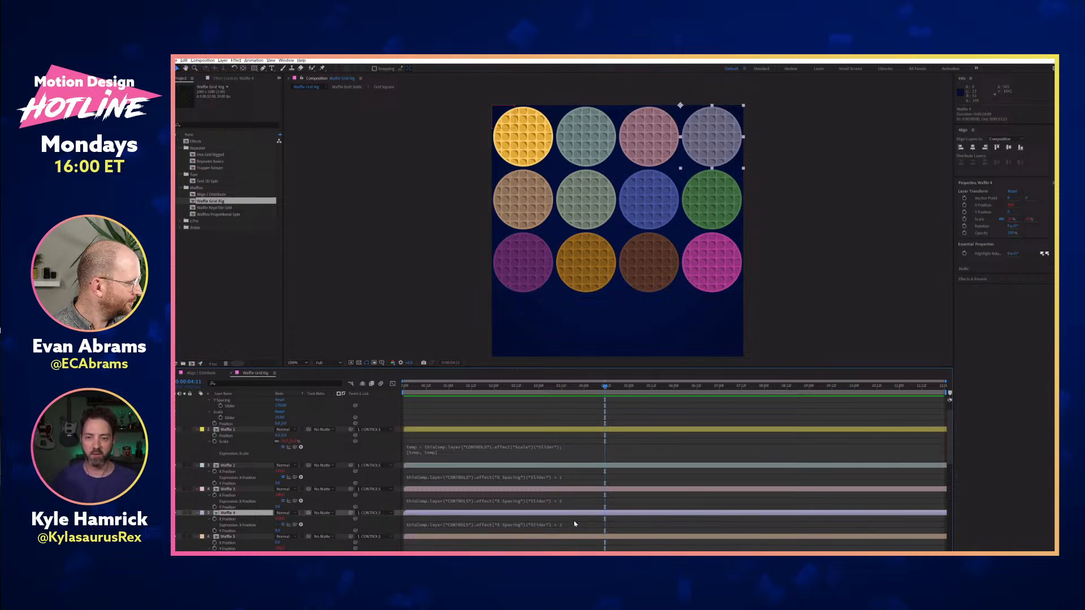
# Adjust the X Spacing slider on the CONTROLS layer to change the waffles' horizontal spacing
pyautogui.scroll(1, 292, 419)
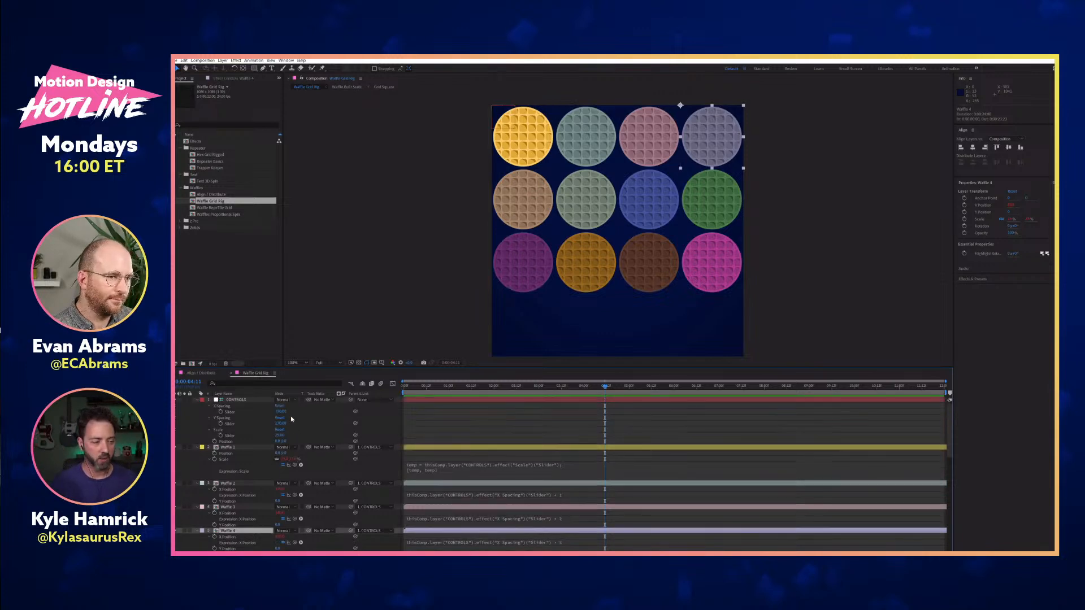
pyautogui.moveTo(281, 411)
pyautogui.mouseDown()
pyautogui.moveTo(273, 436)
pyautogui.moveTo(311, 421)
pyautogui.moveTo(283, 424)
pyautogui.moveTo(296, 405)
pyautogui.moveTo(281, 423)
pyautogui.moveTo(302, 420)
pyautogui.moveTo(288, 420)
pyautogui.mouseUp()
pyautogui.click(283, 411)
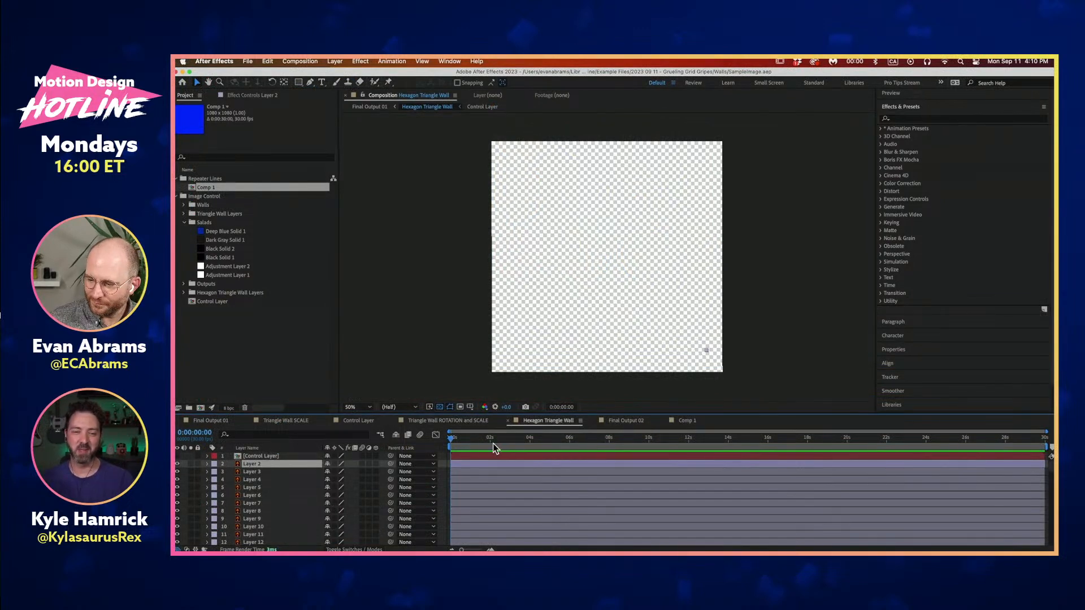
# Preview the Hexagon Triangle Wall composition and stop at 0:00:03:11
pyautogui.click(765, 345)
pyautogui.press('space')
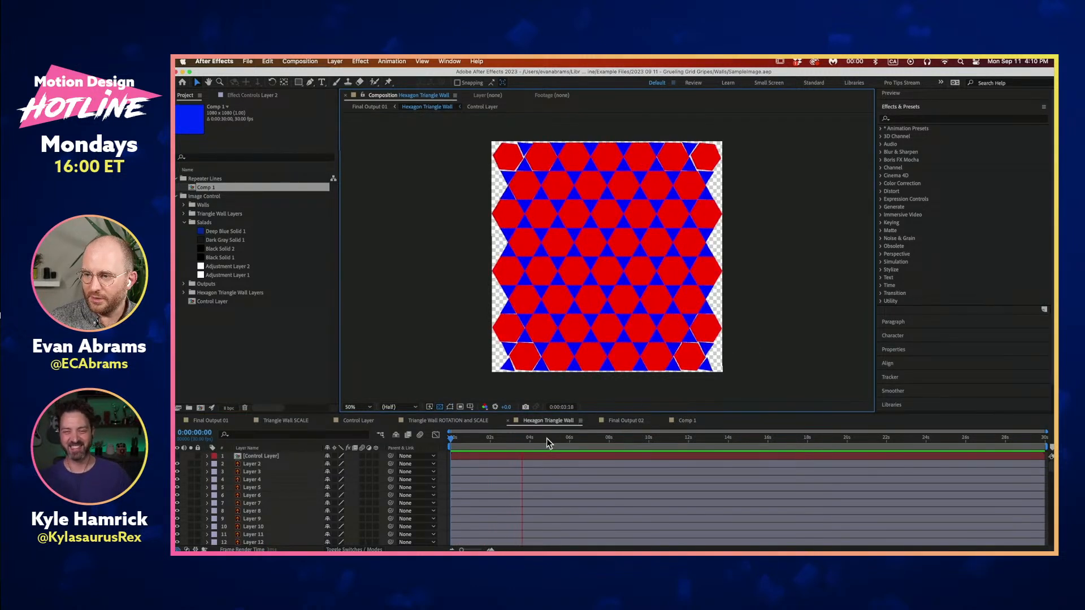
pyautogui.press('space')
pyautogui.press('space')
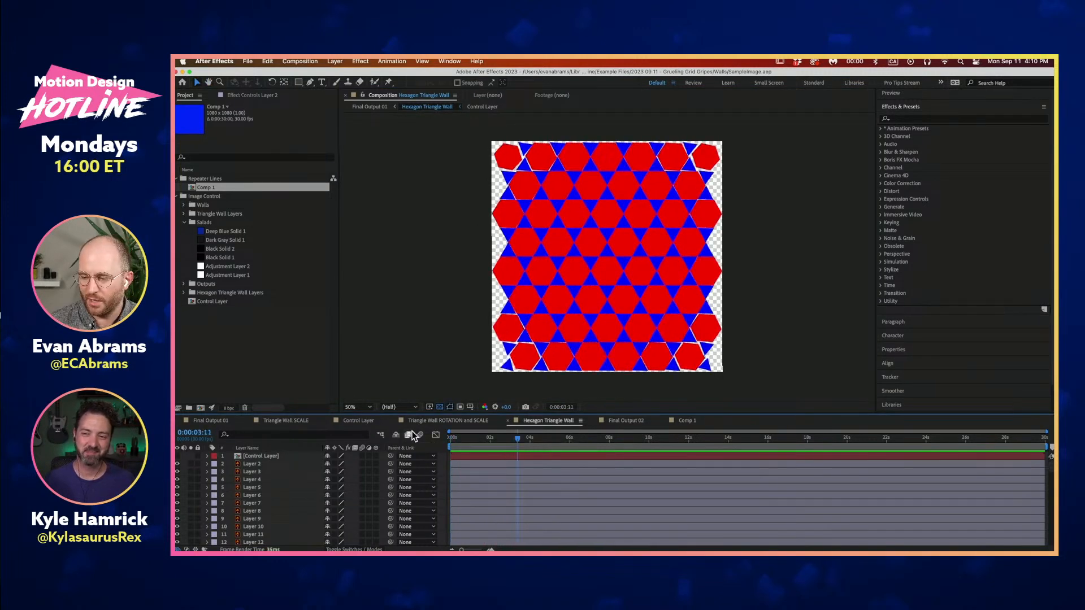
pyautogui.click(386, 275)
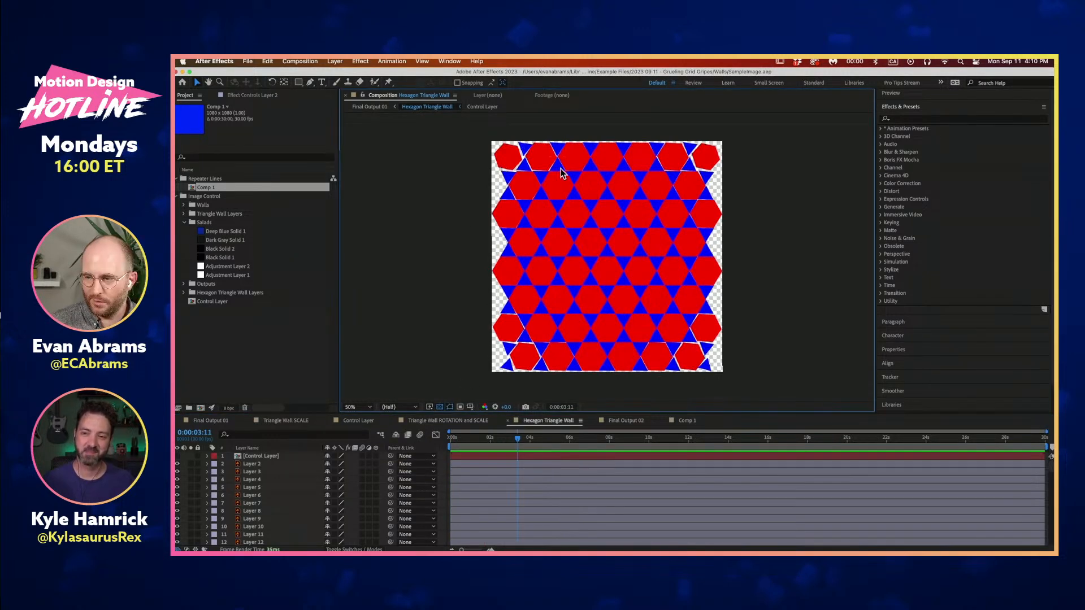
# Open the Triangle Wall SCALE composition, preview it from the start and scrub to 0:00:02:03
pyautogui.click(284, 421)
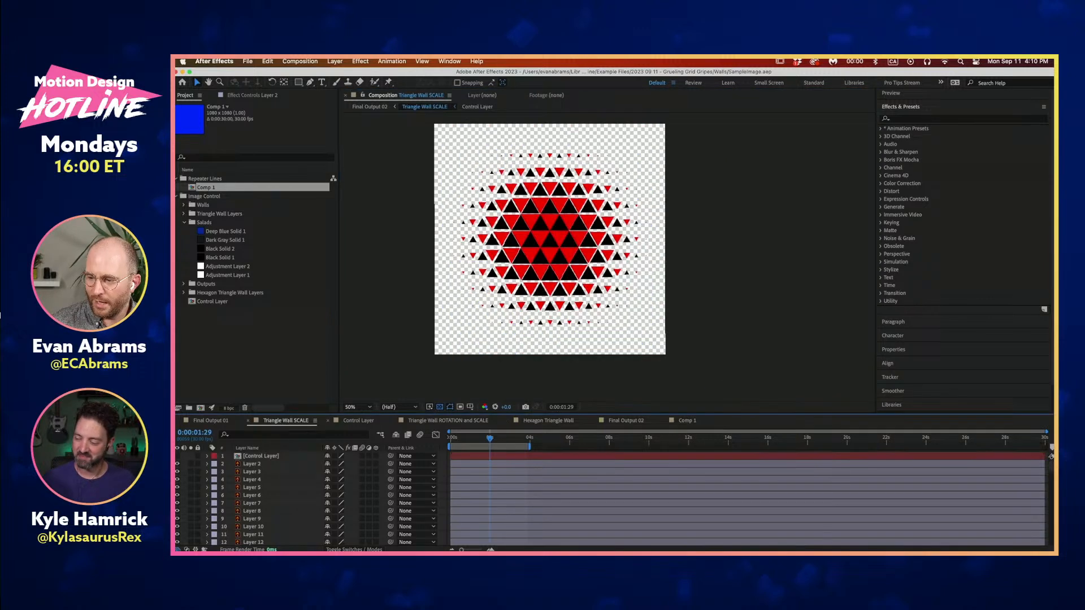
pyautogui.moveTo(483, 442); pyautogui.dragTo(416, 443)
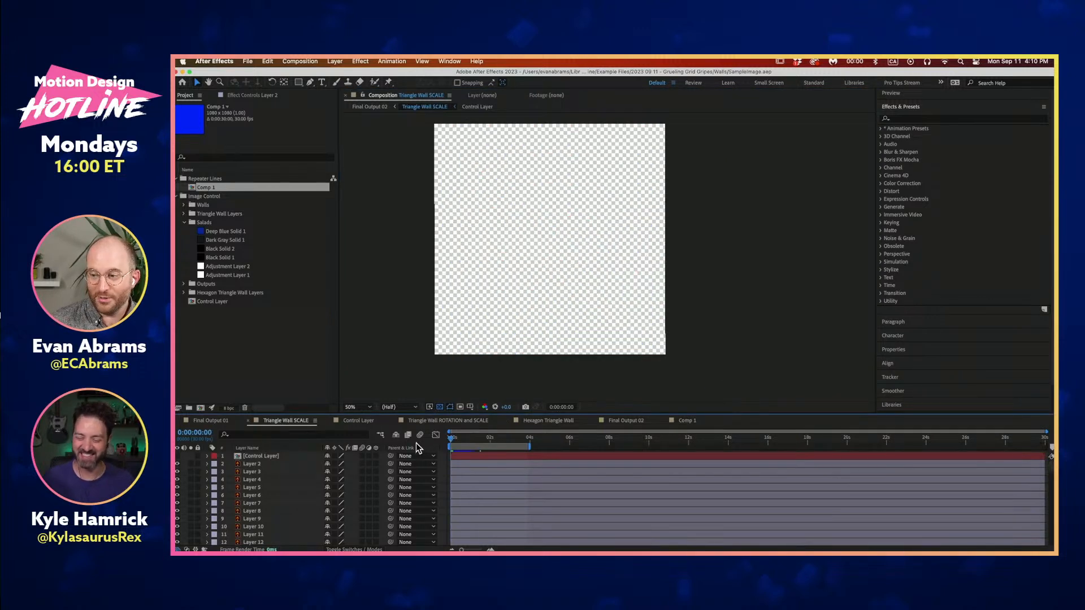
pyautogui.press('space')
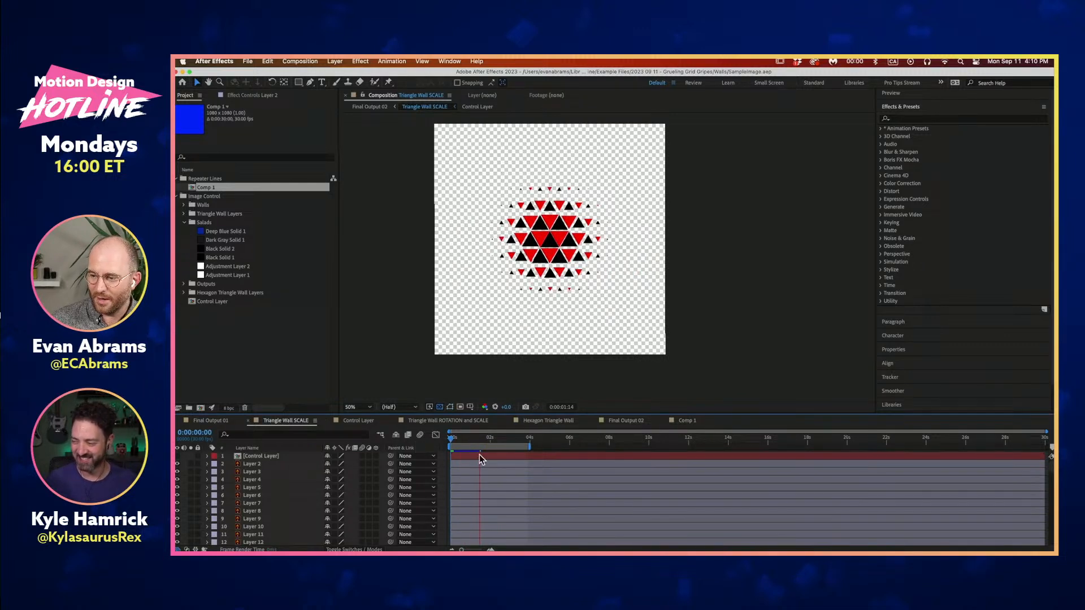
pyautogui.moveTo(481, 442); pyautogui.dragTo(504, 440)
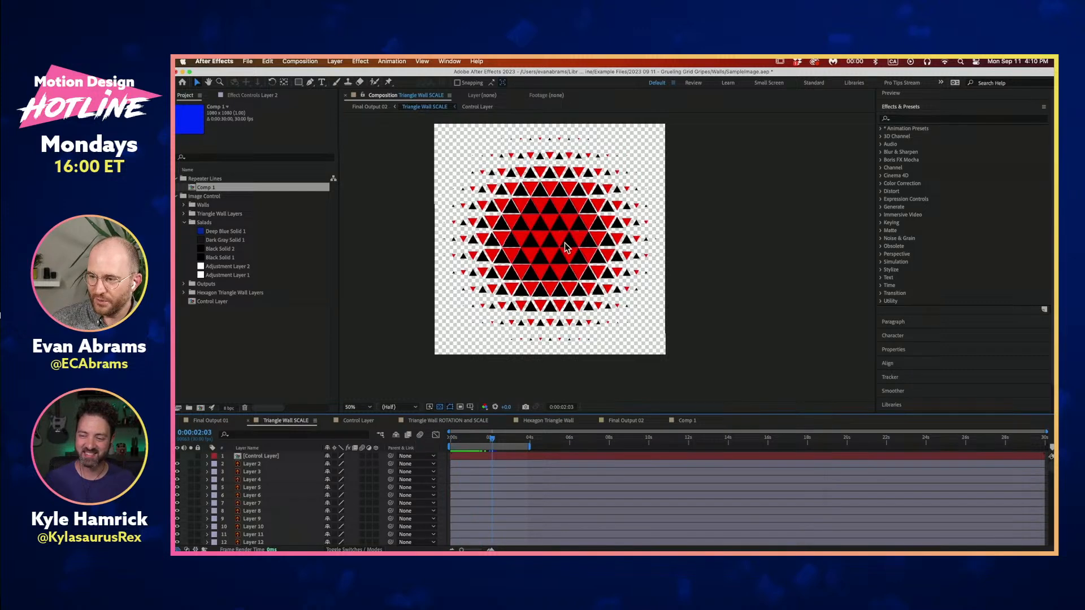
# Move Layer 301 up the stack to just above Layer 294 and select Layer 300
pyautogui.scroll(-20, 420, 452)
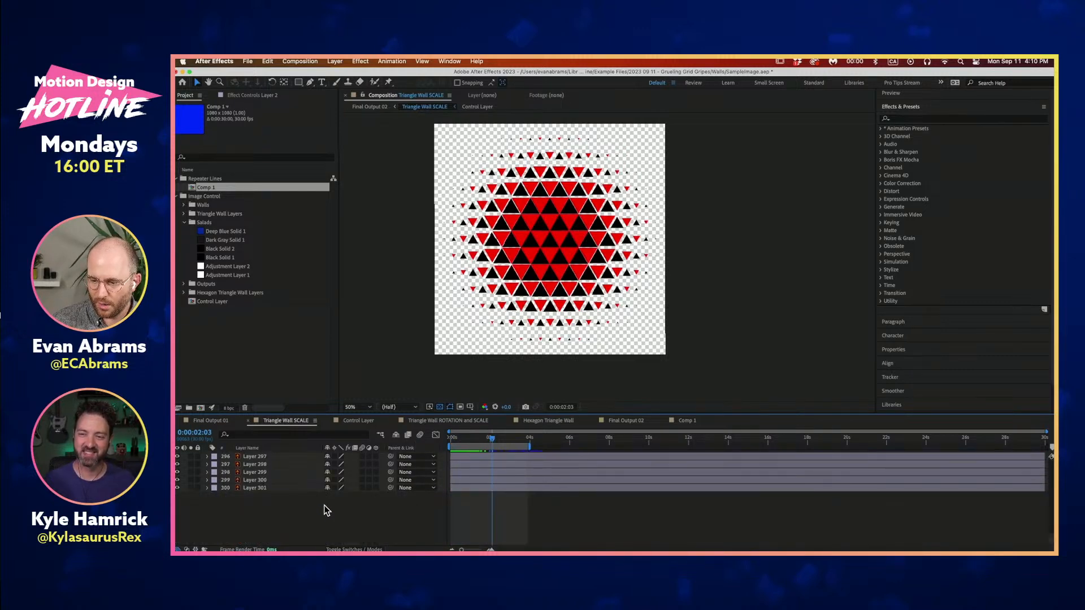
pyautogui.click(285, 486)
pyautogui.moveTo(285, 490); pyautogui.dragTo(283, 491)
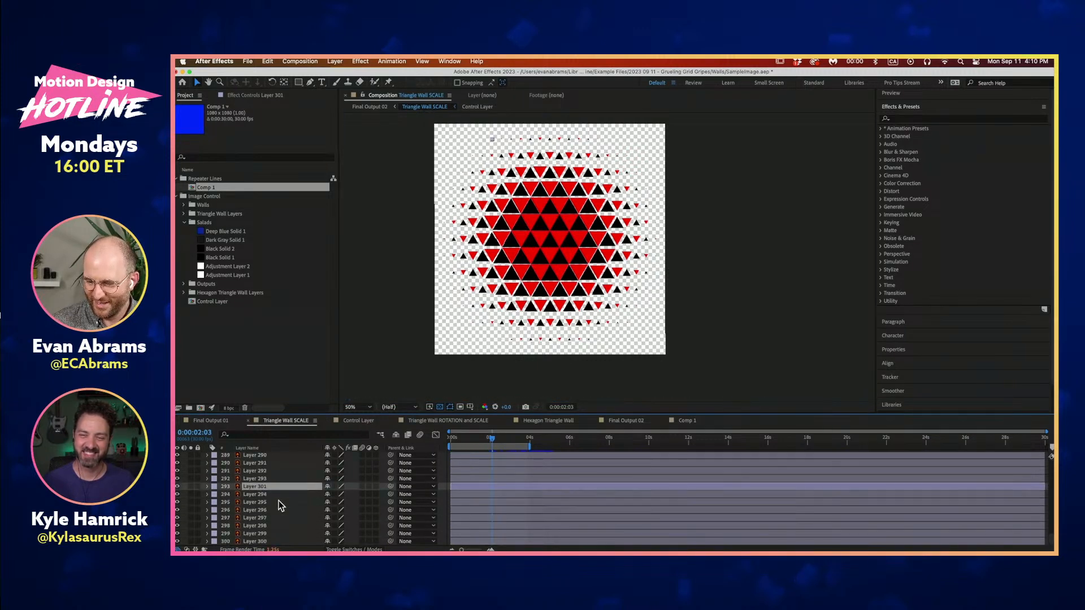
pyautogui.click(277, 541)
# Select the Control Layer in Triangle Wall SCALE and scrub the animation to 0:00:03:04
pyautogui.scroll(20, 277, 540)
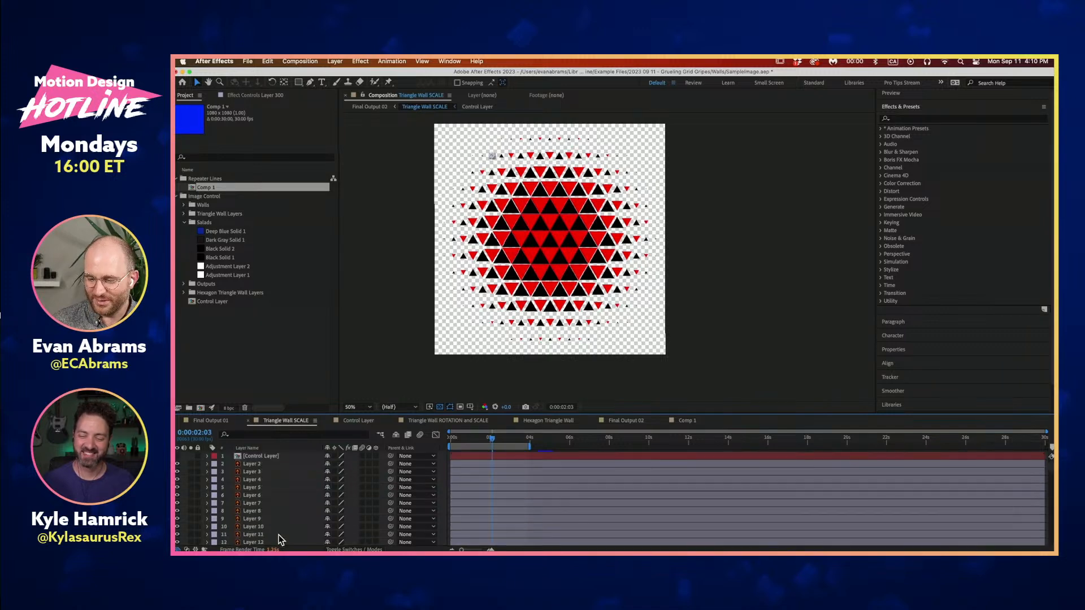
pyautogui.click(270, 455)
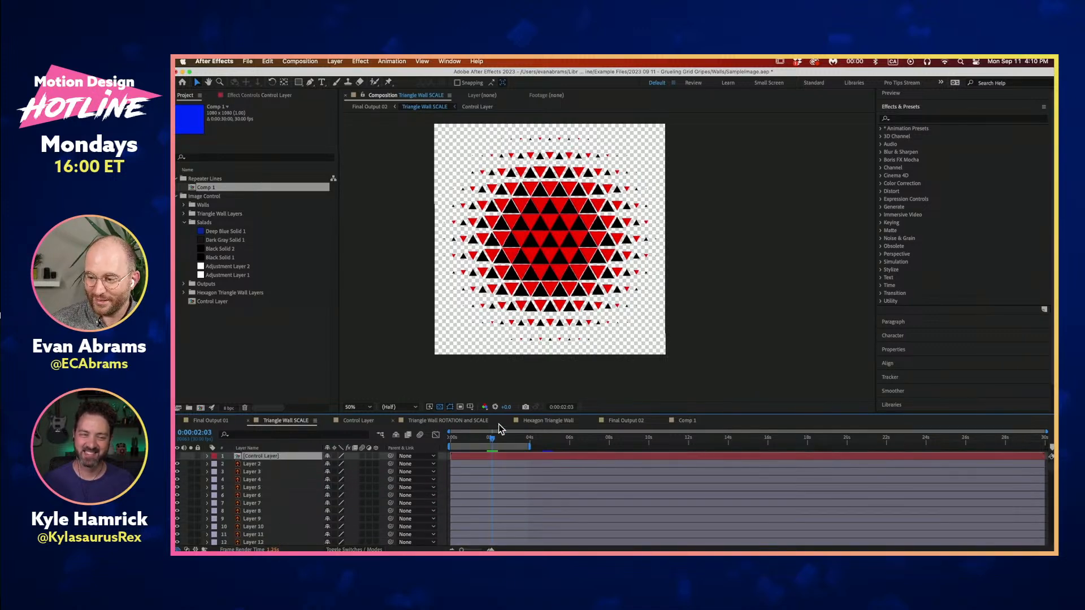
pyautogui.moveTo(519, 441); pyautogui.dragTo(513, 440)
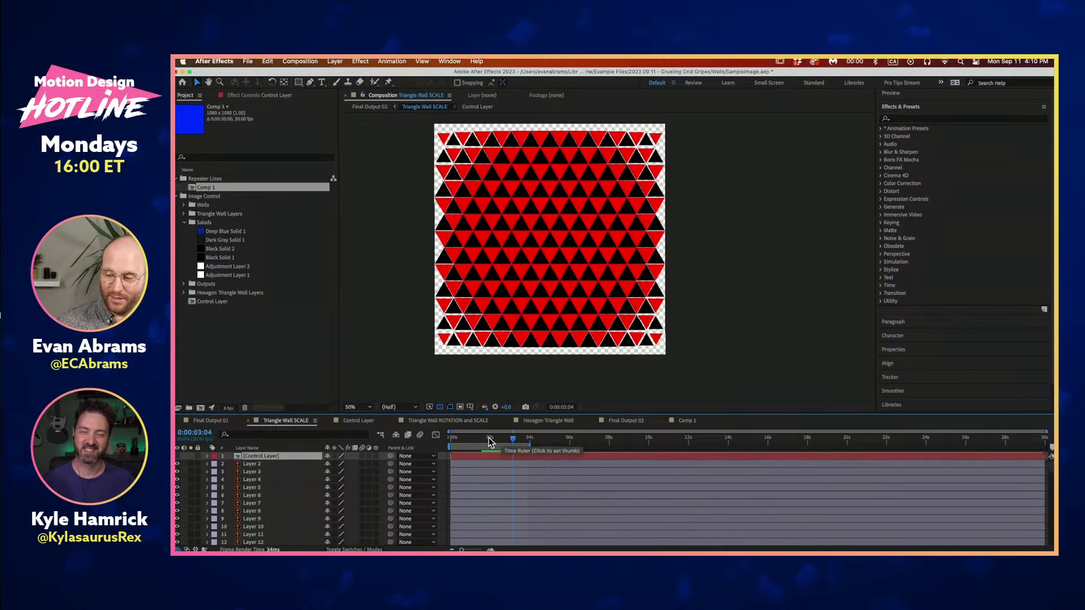
# Open the Control Layer composition and preview its growing red glow from the first frame
pyautogui.doubleClick(486, 456)
pyautogui.moveTo(493, 439); pyautogui.dragTo(438, 439)
pyautogui.press('space')
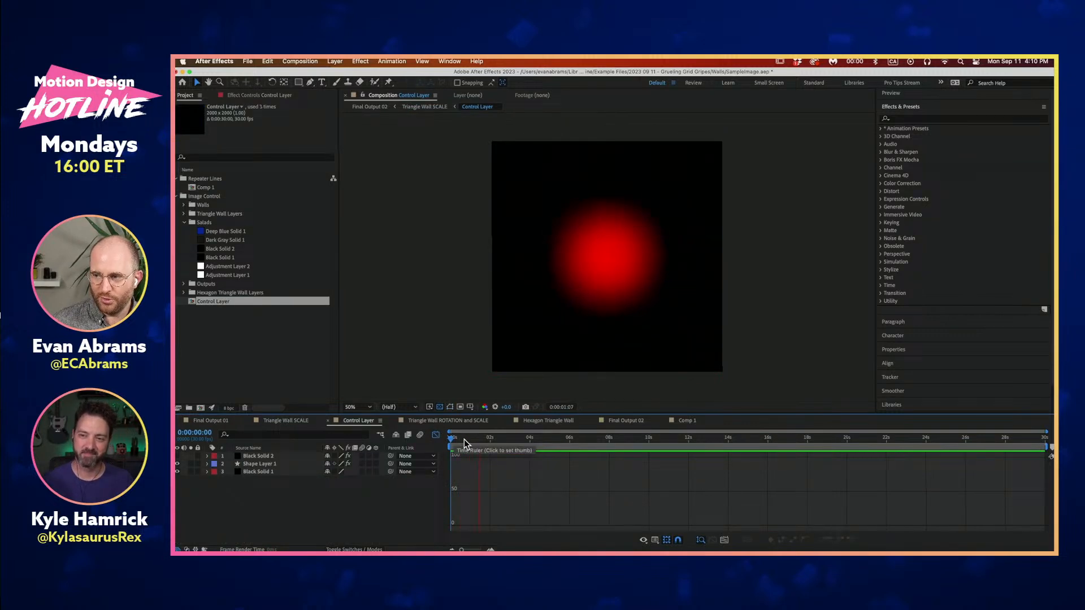
# Go from the Control Layer to the Hexagon Triangle Wall composition that uses it and scrub to 0:00:01:22
pyautogui.press('Tab')
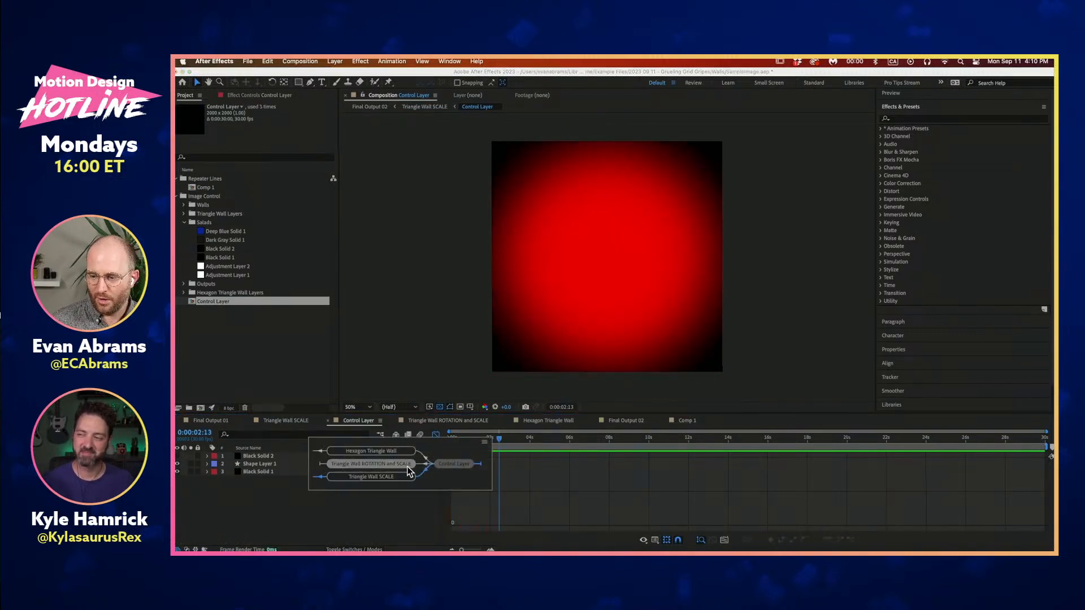
pyautogui.click(393, 452)
pyautogui.moveTo(474, 444)
pyautogui.mouseDown()
pyautogui.moveTo(532, 442)
pyautogui.moveTo(489, 452)
pyautogui.moveTo(489, 431)
pyautogui.mouseUp()
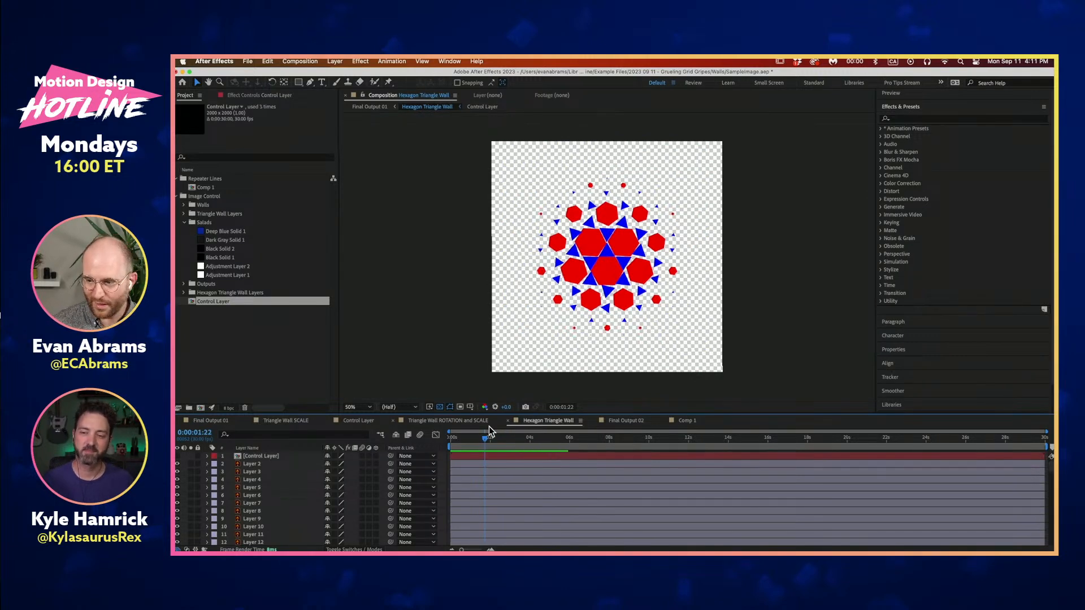
# Move the time to 0:00:08:02 in Hexagon Triangle Wall to examine the fully grown hexagon and triangle grid
pyautogui.click(457, 330)
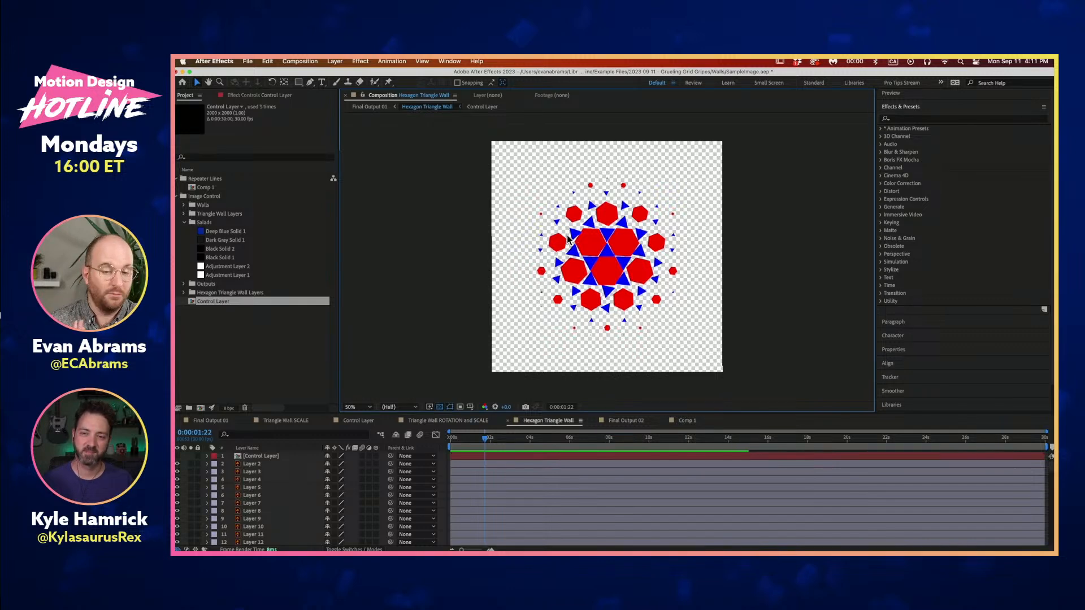
pyautogui.click(600, 438)
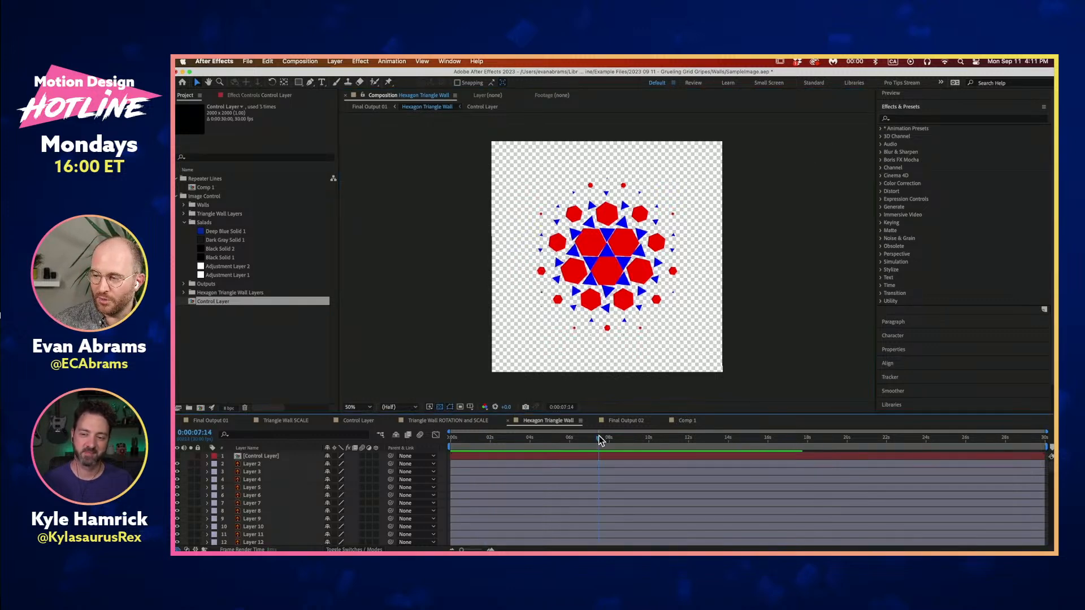
pyautogui.click(610, 439)
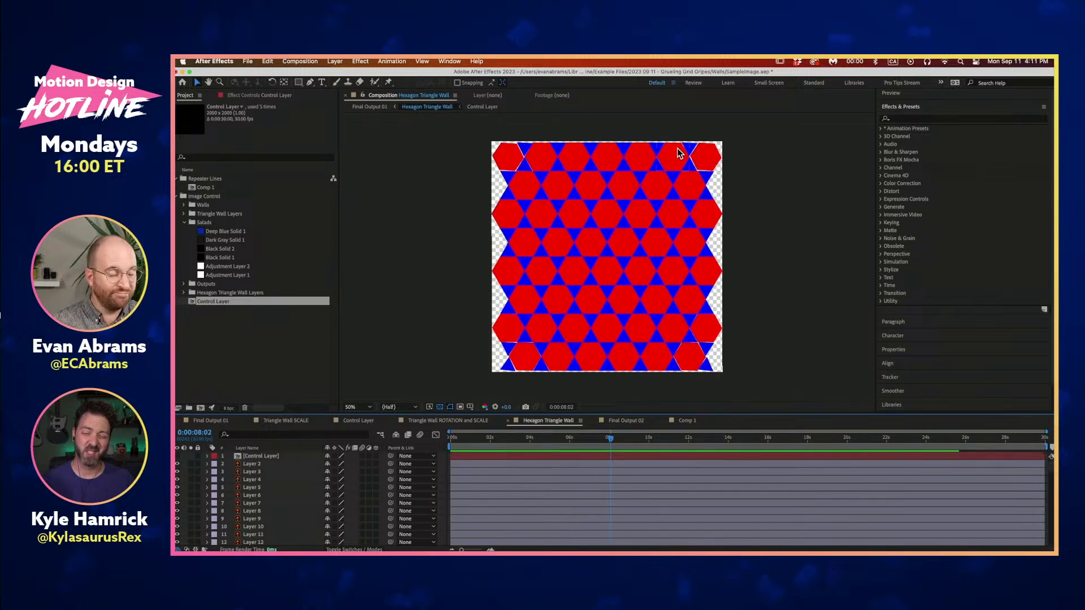
pyautogui.click(746, 233)
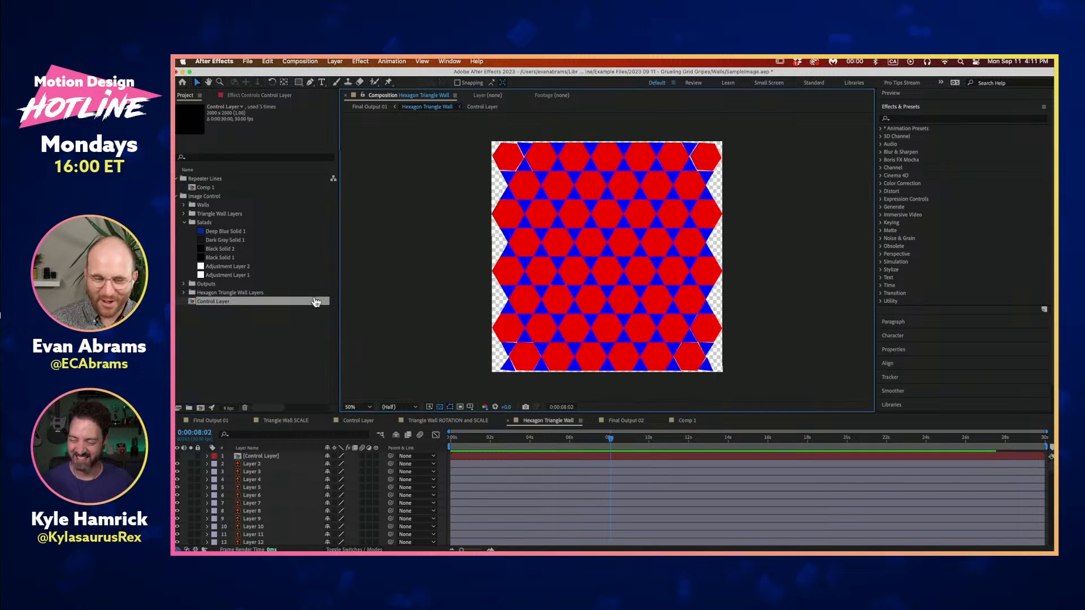
# Switch to Illustrator to show the layered Hexagon Triangle Wall.ai artwork
pyautogui.press('super+Tab')
pyautogui.moveTo(303, 250); pyautogui.dragTo(319, 272)
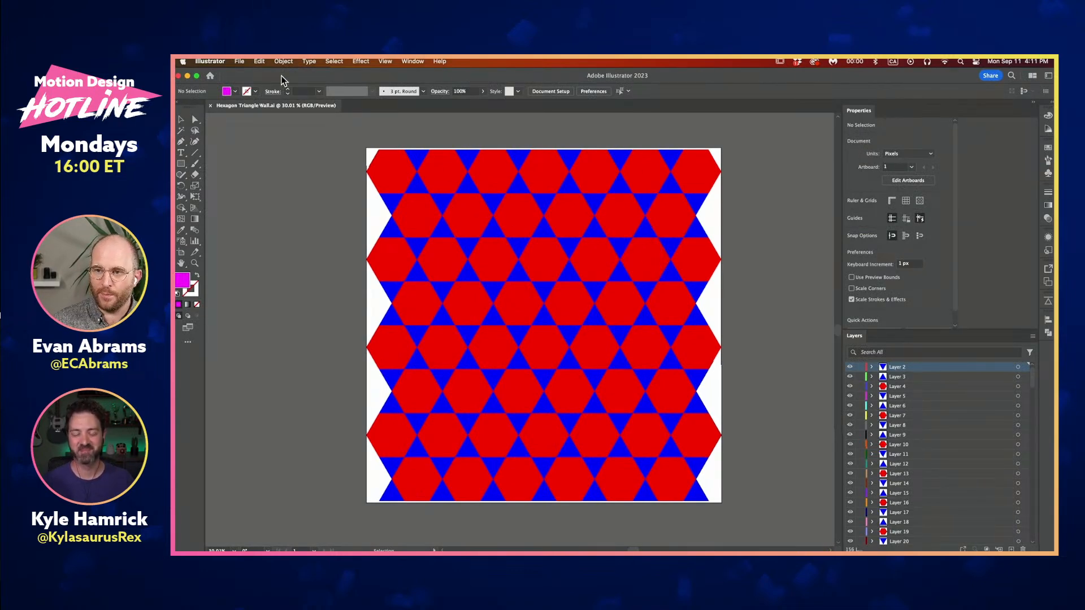
# Create a new 2000 x 2000 px Web document from the recent items
pyautogui.click(249, 62)
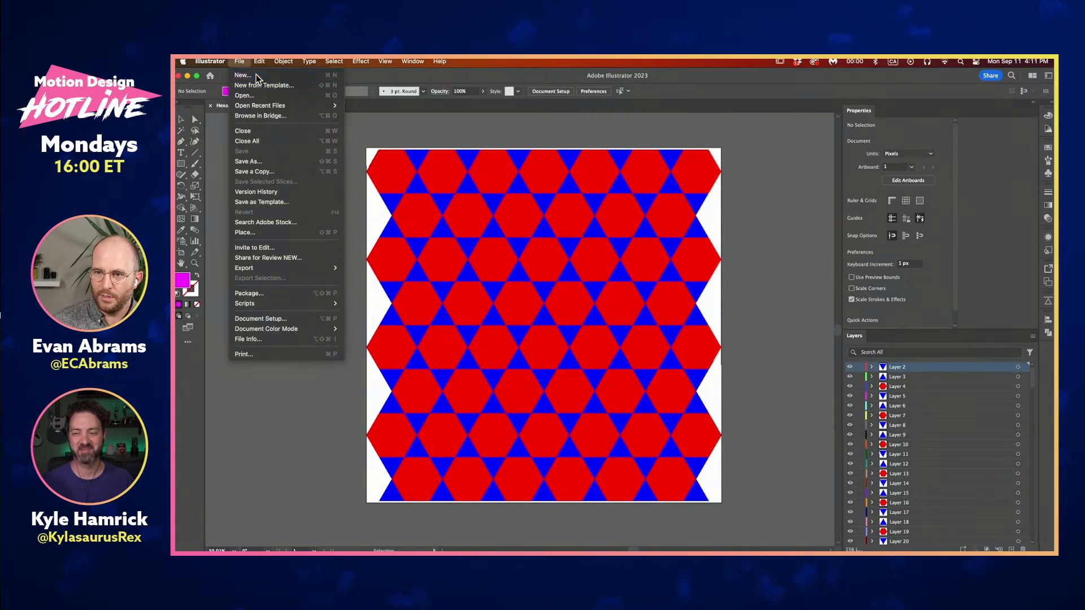
pyautogui.click(244, 75)
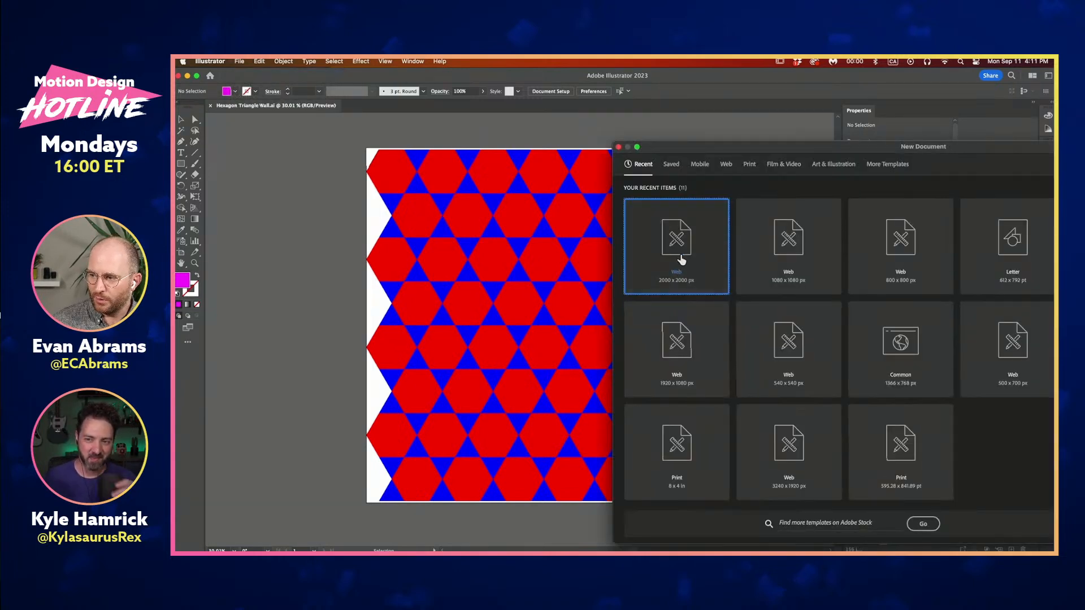
pyautogui.doubleClick(683, 252)
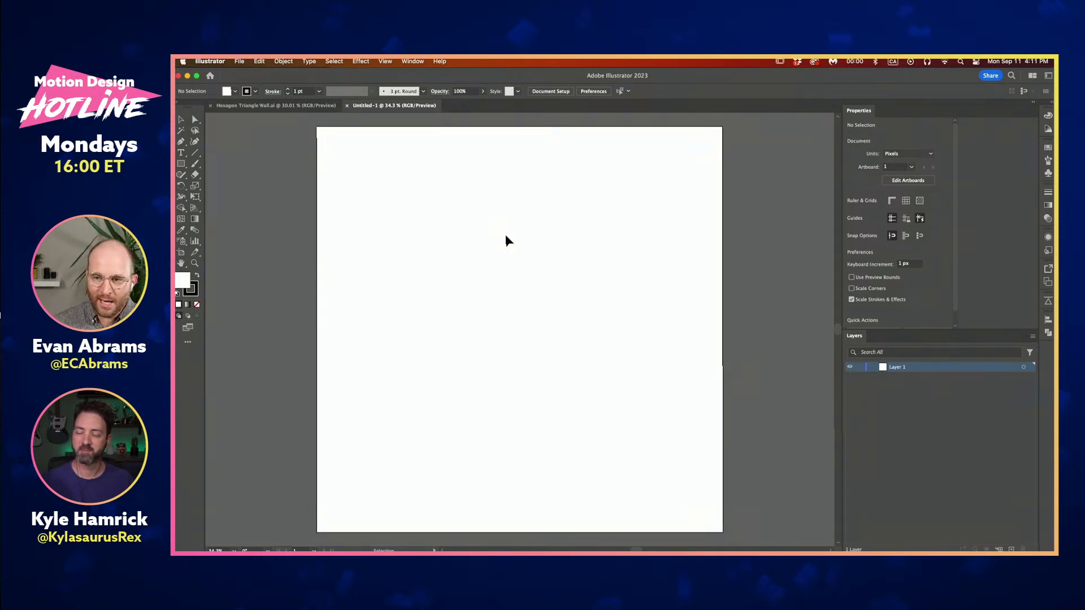
# Draw a circle about 239 px in diameter with the Ellipse tool near the artboard's upper-left corner
pyautogui.click(181, 163)
pyautogui.click(225, 186)
pyautogui.moveTo(305, 146)
pyautogui.mouseDown()
pyautogui.moveTo(354, 194)
pyautogui.moveTo(322, 171)
pyautogui.mouseUp()
pyautogui.press('v')
pyautogui.click(394, 217)
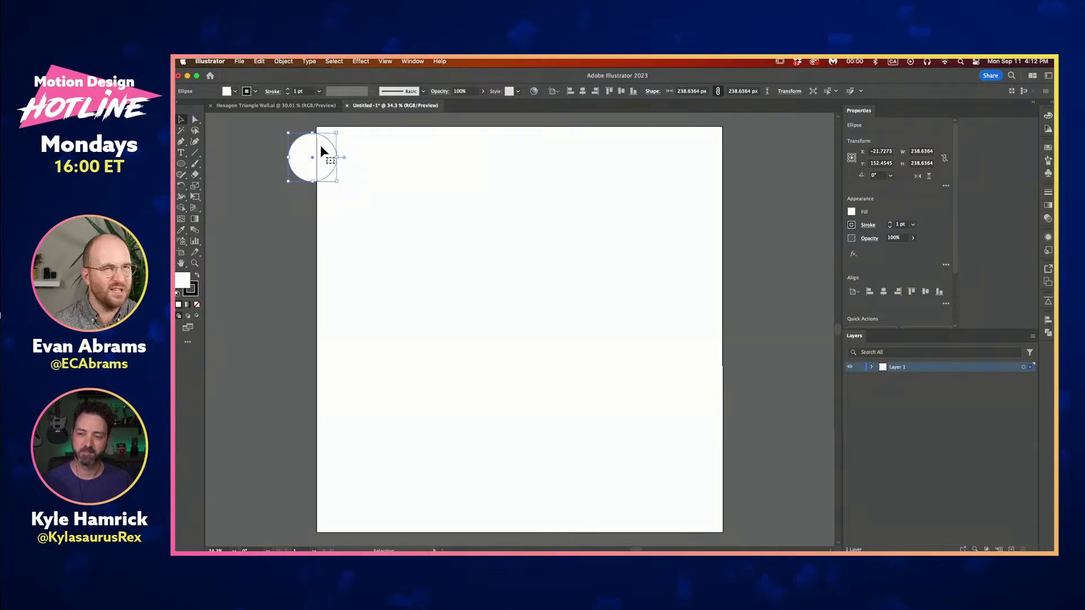
# Move the circle so it sits flush against the top and left edges of the artboard
pyautogui.moveTo(320, 150); pyautogui.dragTo(338, 143)
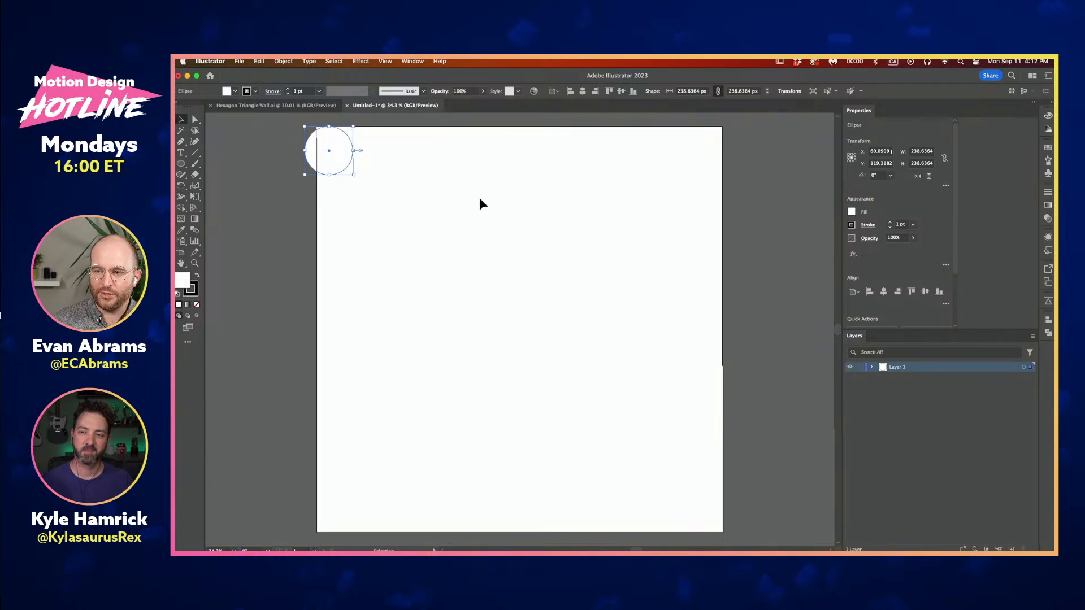
pyautogui.moveTo(329, 164); pyautogui.dragTo(345, 148)
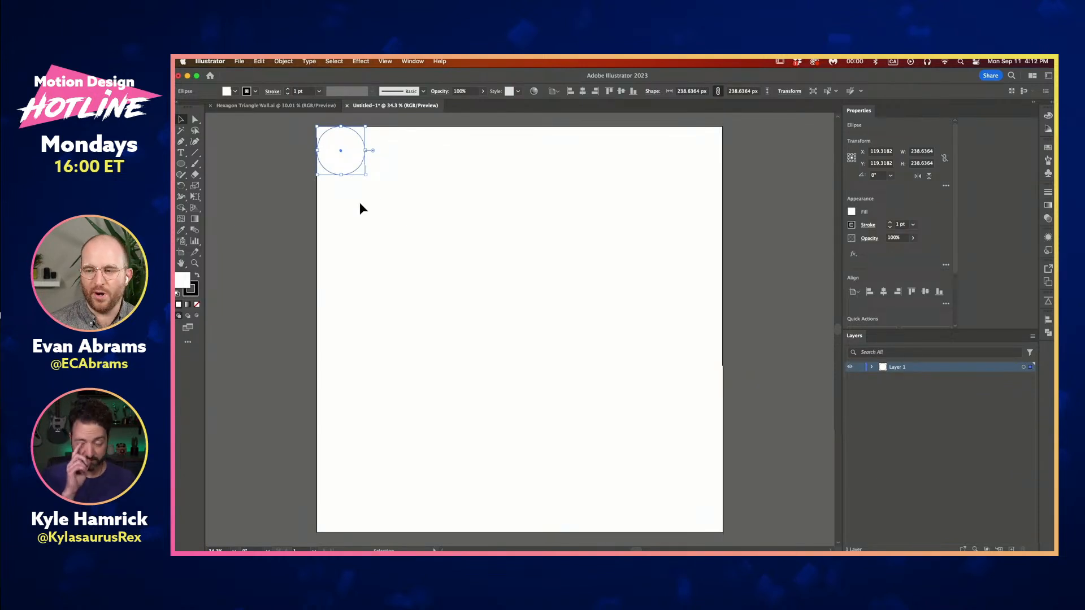
pyautogui.click(376, 181)
pyautogui.click(353, 164)
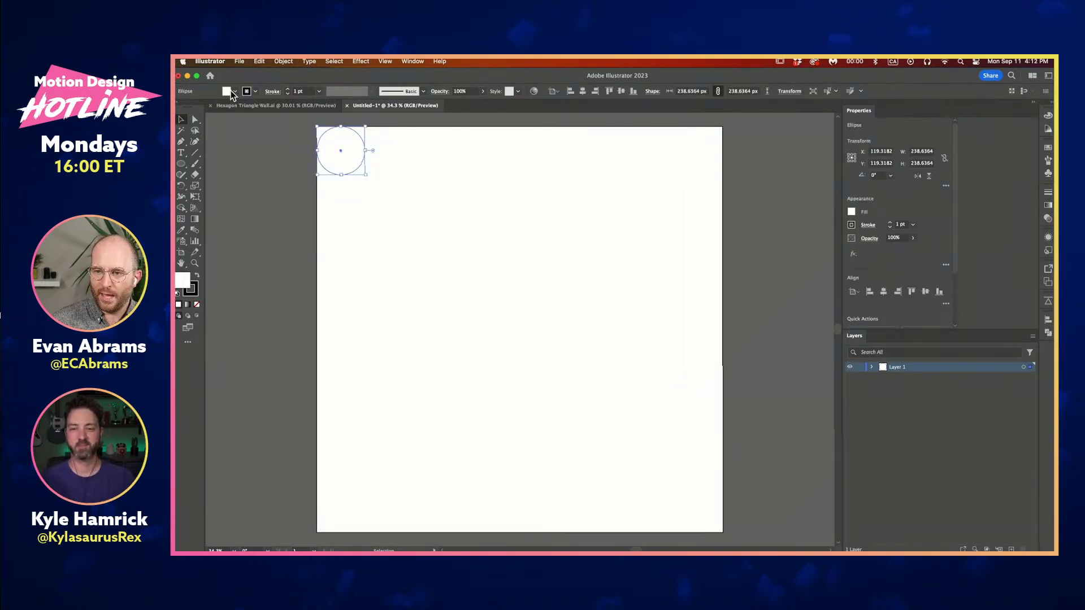
# Give the circle a red fill and remove its stroke
pyautogui.click(228, 91)
pyautogui.click(203, 107)
pyautogui.click(353, 151)
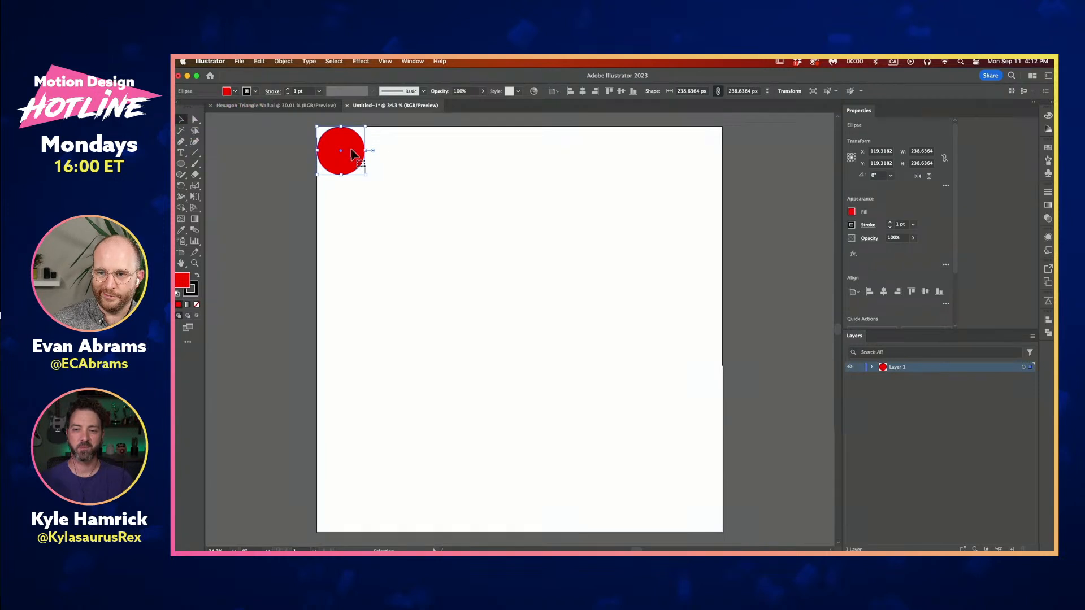
pyautogui.click(256, 92)
pyautogui.click(178, 107)
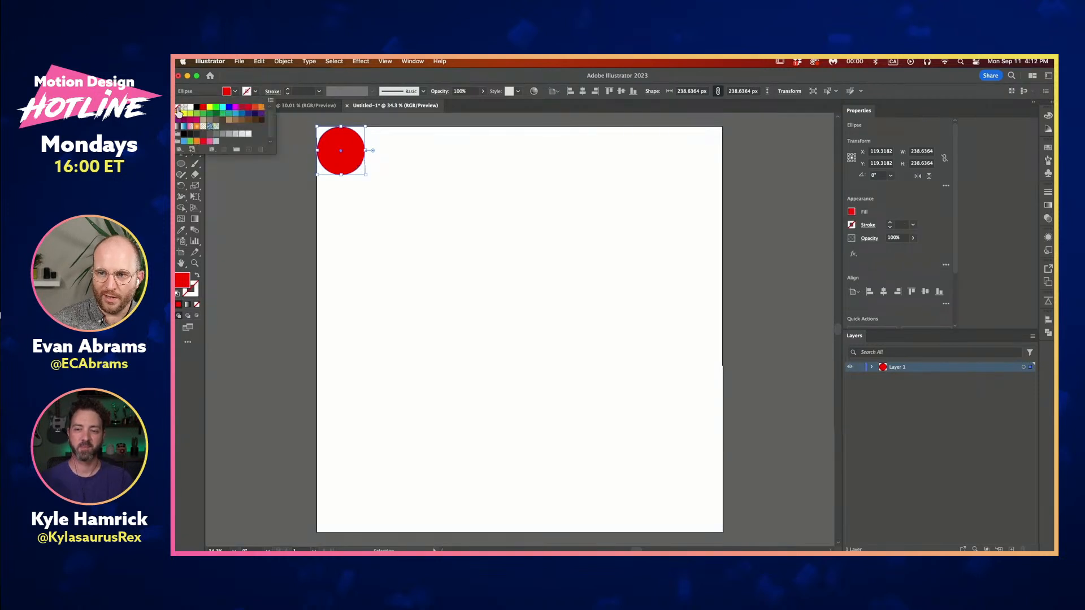
pyautogui.click(424, 194)
pyautogui.click(425, 195)
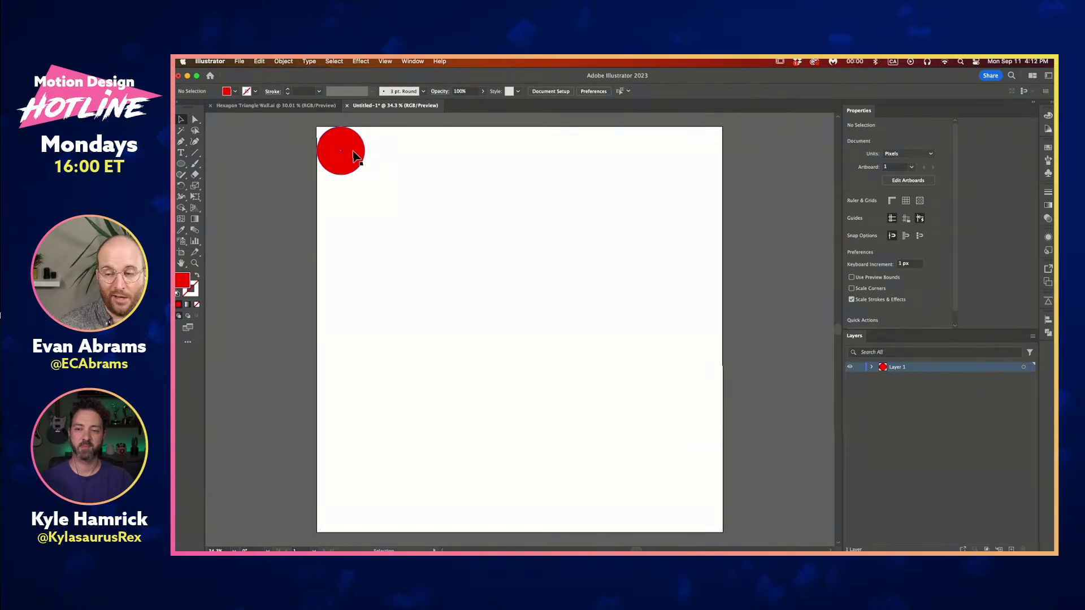
# Enlarge the circle to about 311 px and duplicate it into two rows of four touching red circles
pyautogui.moveTo(355, 155); pyautogui.dragTo(446, 259)
pyautogui.click(424, 188)
pyautogui.press('super+a')
pyautogui.moveTo(479, 179); pyautogui.dragTo(487, 237)
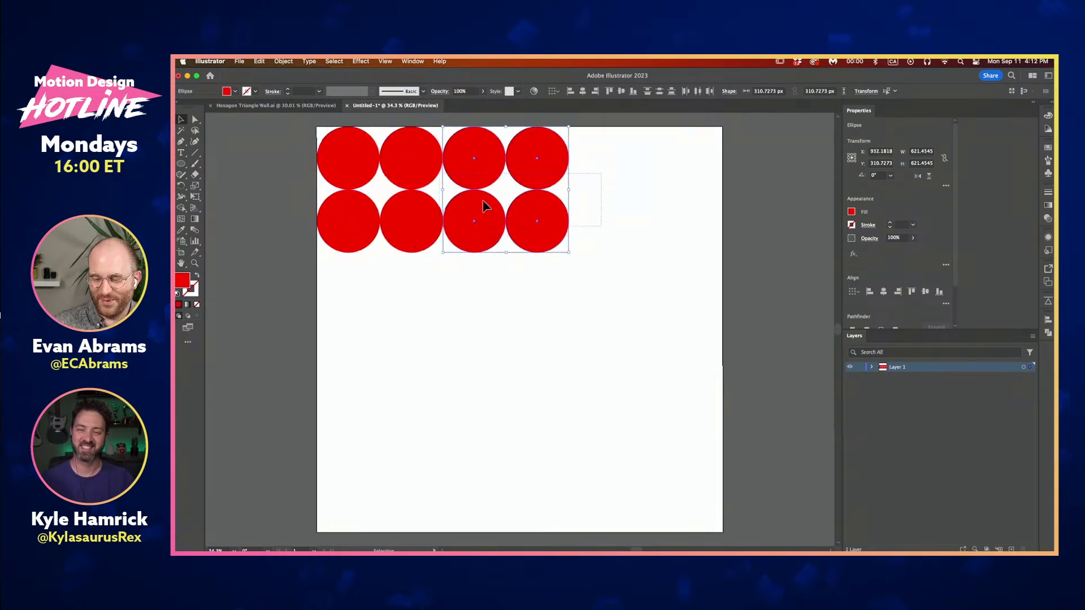
pyautogui.click(618, 179)
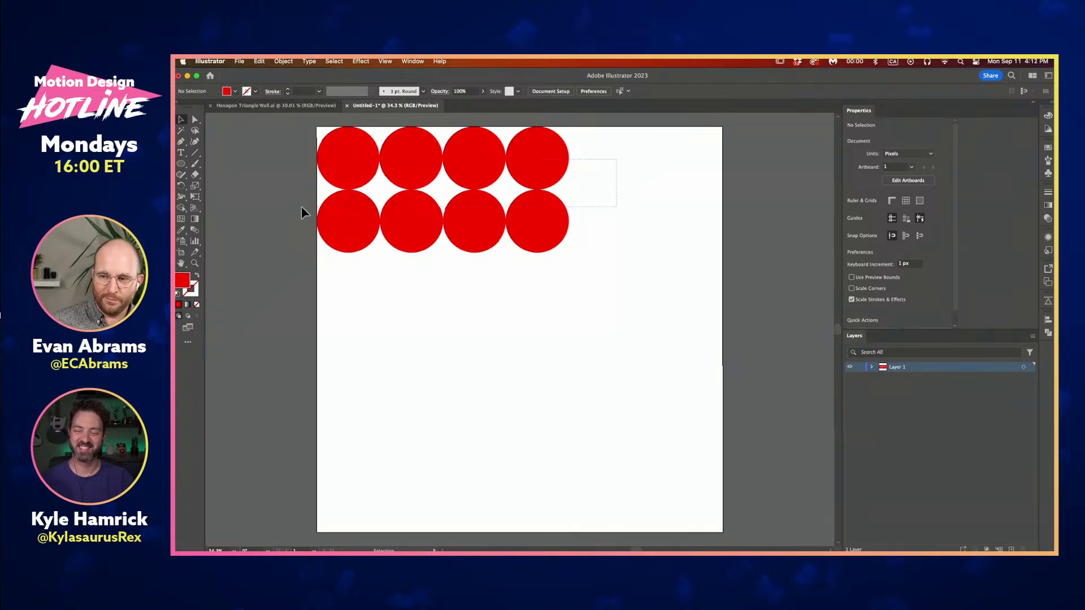
# Duplicate the circles downward and across to make four rows of eight touching circles
pyautogui.press('super+a')
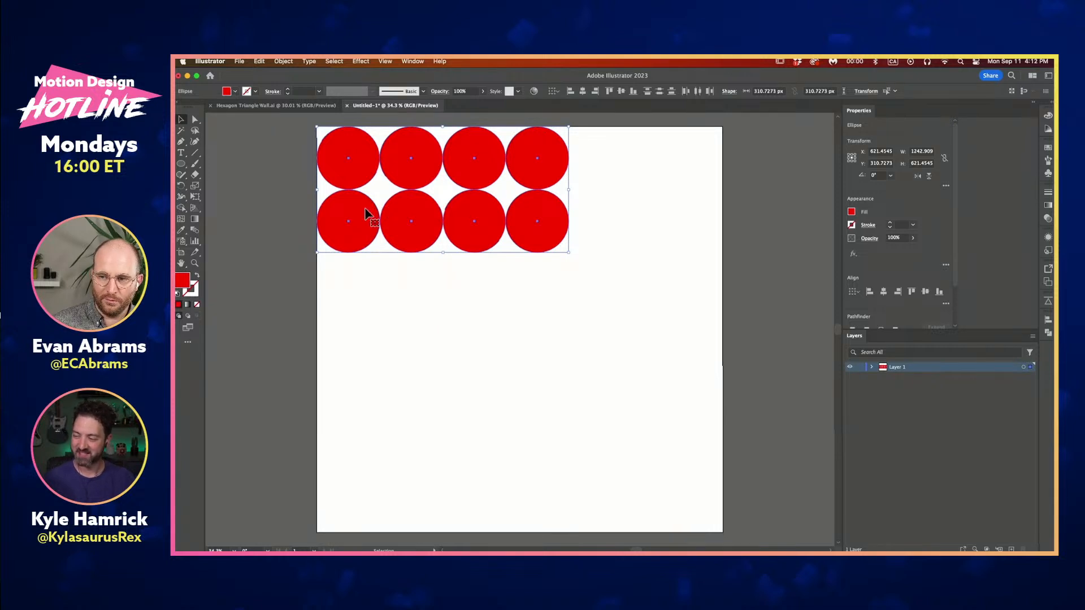
pyautogui.moveTo(366, 211); pyautogui.dragTo(370, 331)
pyautogui.moveTo(618, 157); pyautogui.dragTo(371, 370)
pyautogui.moveTo(340, 334); pyautogui.dragTo(596, 337)
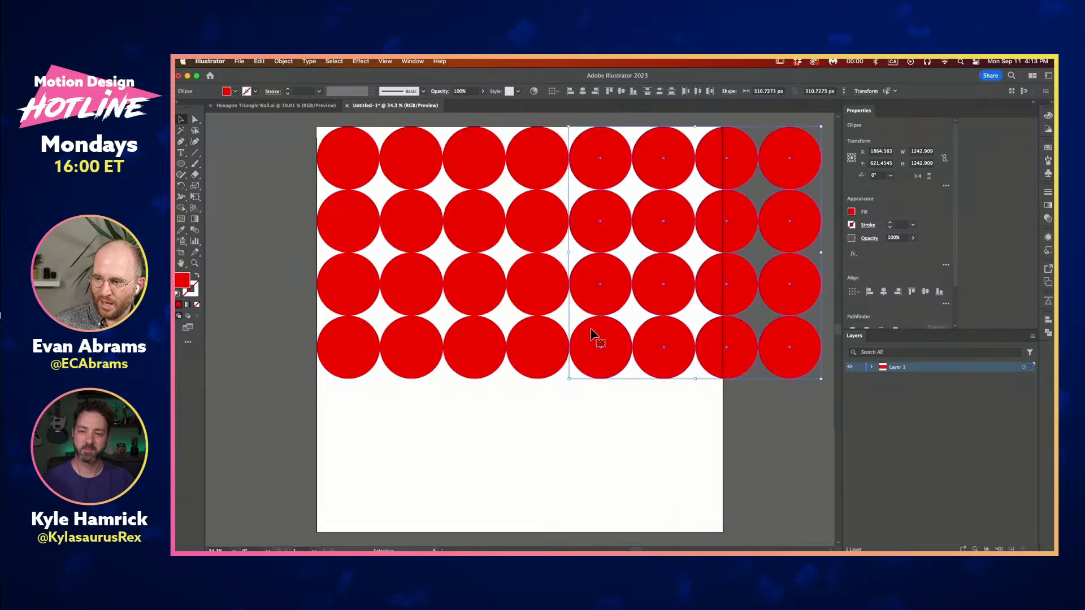
# Duplicate the four rows below themselves to complete an eight-by-eight grid of circles
pyautogui.moveTo(329, 408); pyautogui.dragTo(818, 410)
pyautogui.scroll(-3, 792, 395)
pyautogui.moveTo(742, 395); pyautogui.dragTo(665, 358)
# Scale the whole circle grid proportionally to 2000 x 2000 px so it fits the artboard exactly
pyautogui.moveTo(743, 242); pyautogui.dragTo(453, 475)
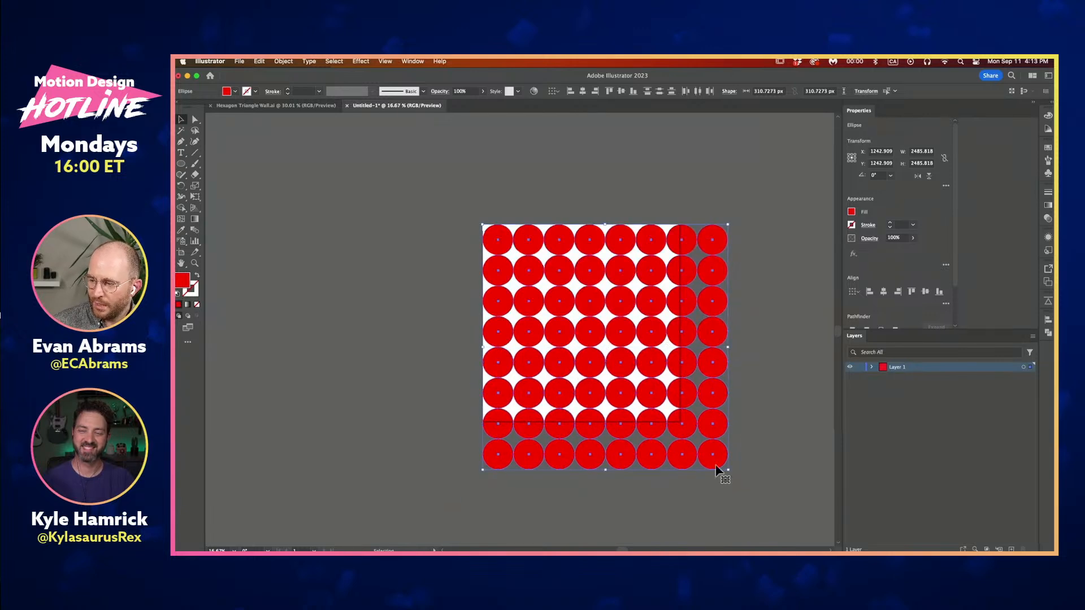
pyautogui.moveTo(722, 468); pyautogui.dragTo(683, 422)
pyautogui.click(702, 406)
pyautogui.scroll(1, 657, 362)
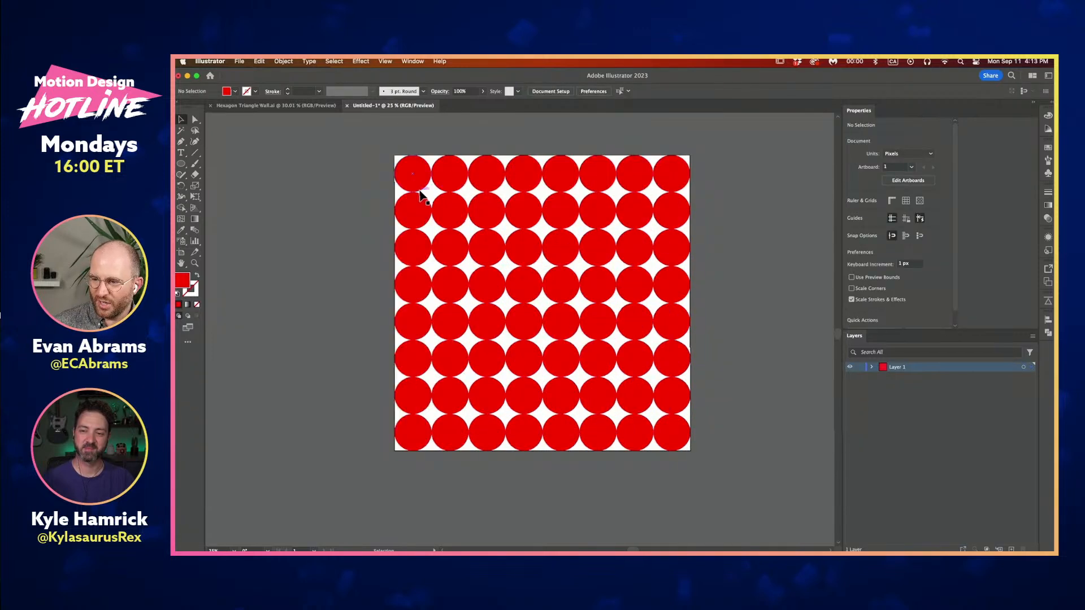
pyautogui.click(182, 165)
pyautogui.moveTo(184, 169); pyautogui.dragTo(218, 161)
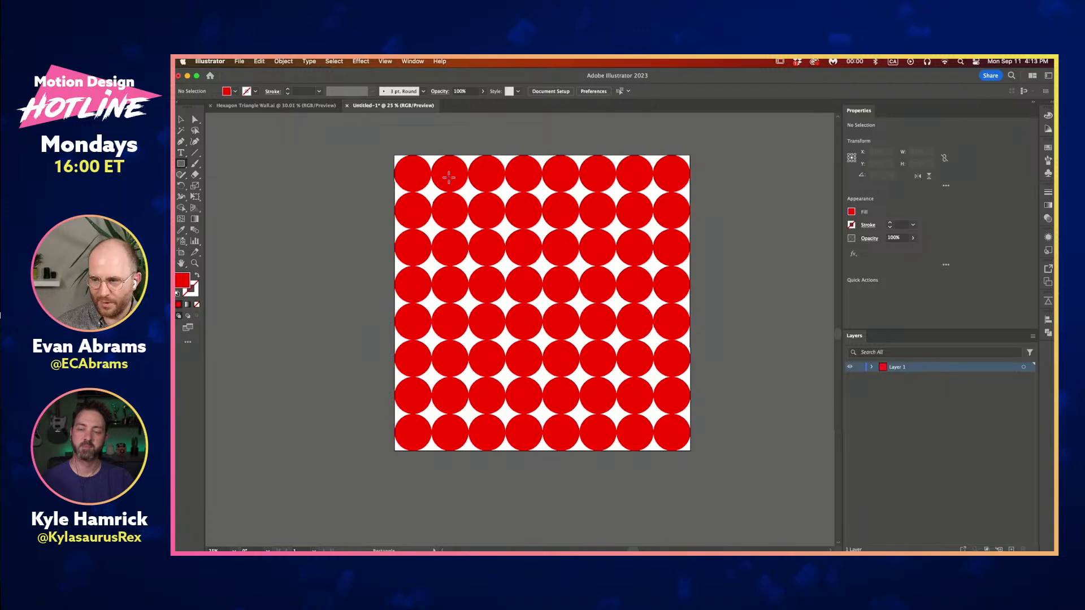
pyautogui.press('v')
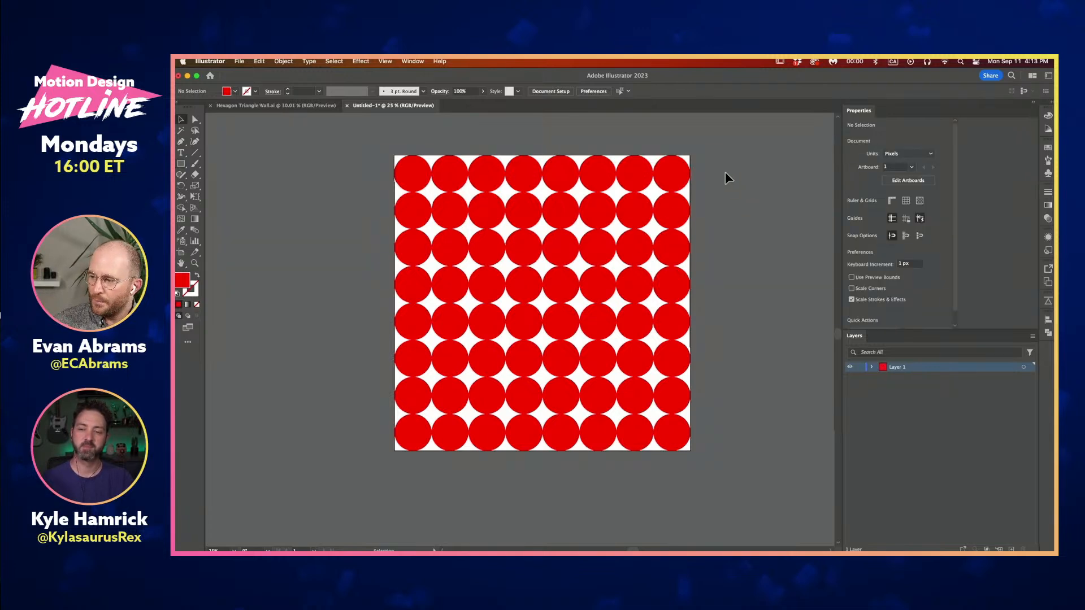
# Release all the circles in Layer 1 to separate layers using the Sequence option
pyautogui.press('super+a')
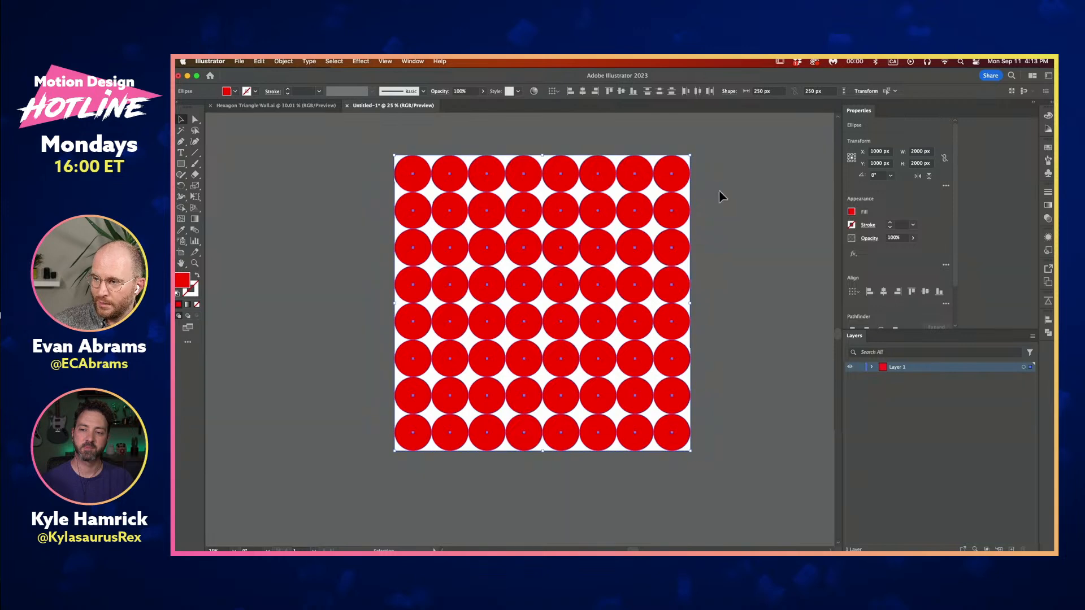
pyautogui.click(1032, 339)
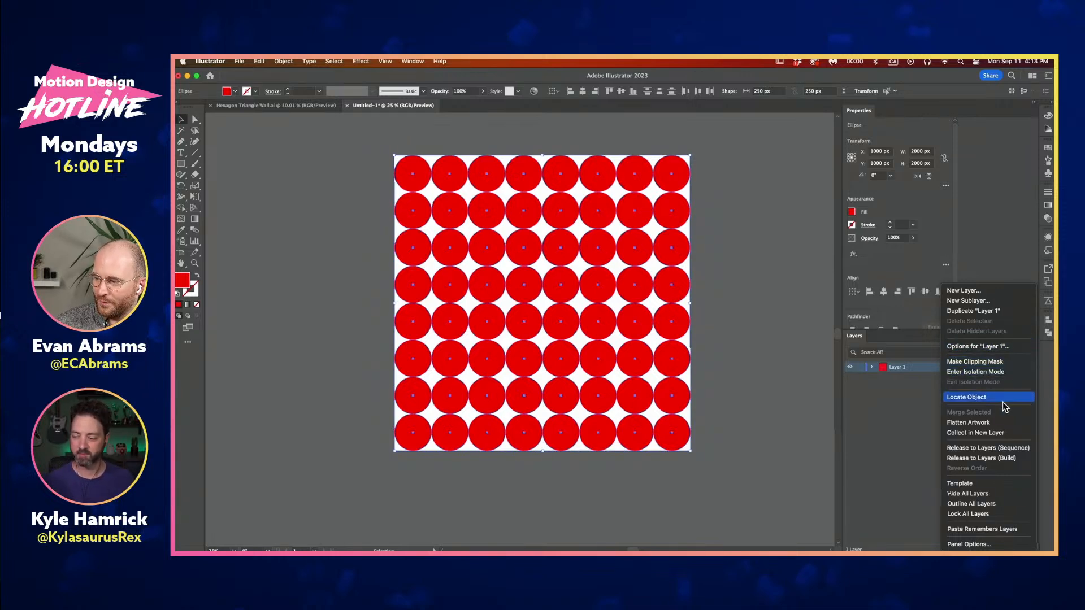
pyautogui.click(1017, 449)
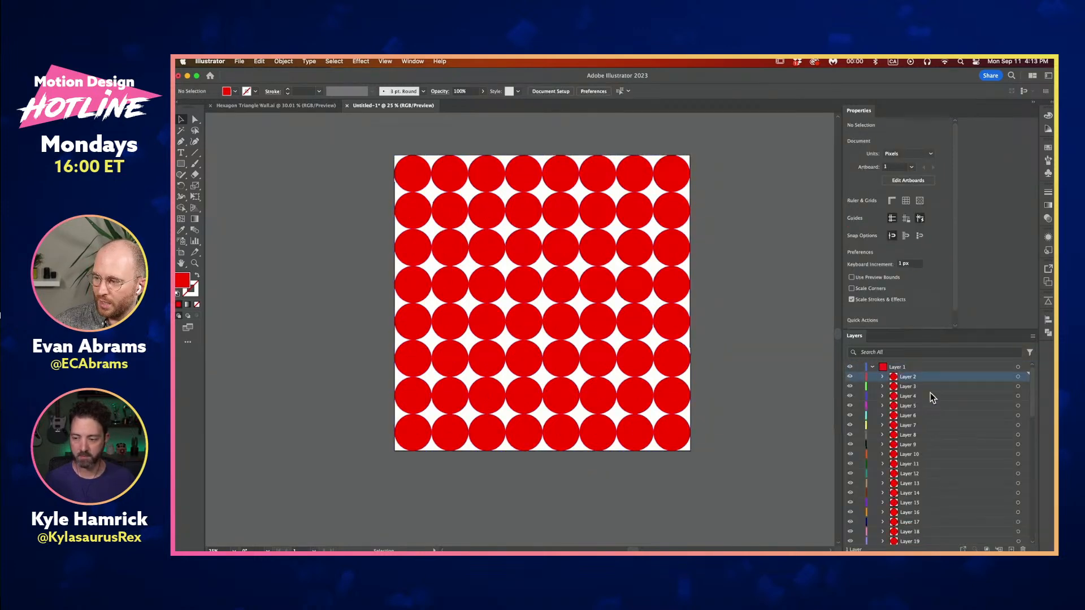
# Move sublayers Layer 2 through Layer 65 out of Layer 1 to the top level of the layer stack
pyautogui.scroll(-10, 930, 392)
pyautogui.keyDown('shift'); pyautogui.click(916, 540); pyautogui.keyUp('shift')
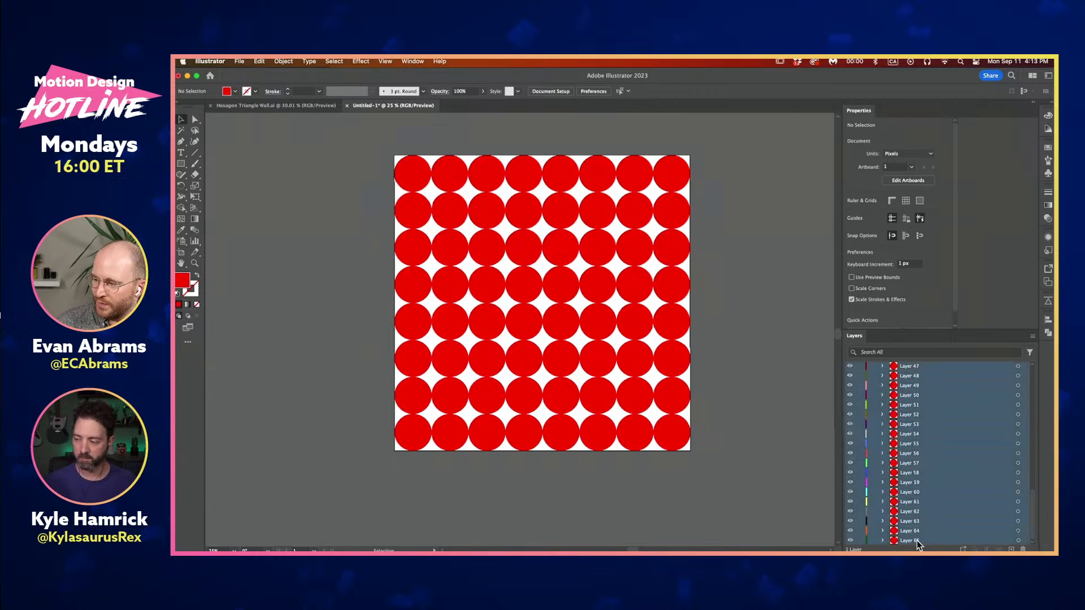
pyautogui.scroll(10, 927, 485)
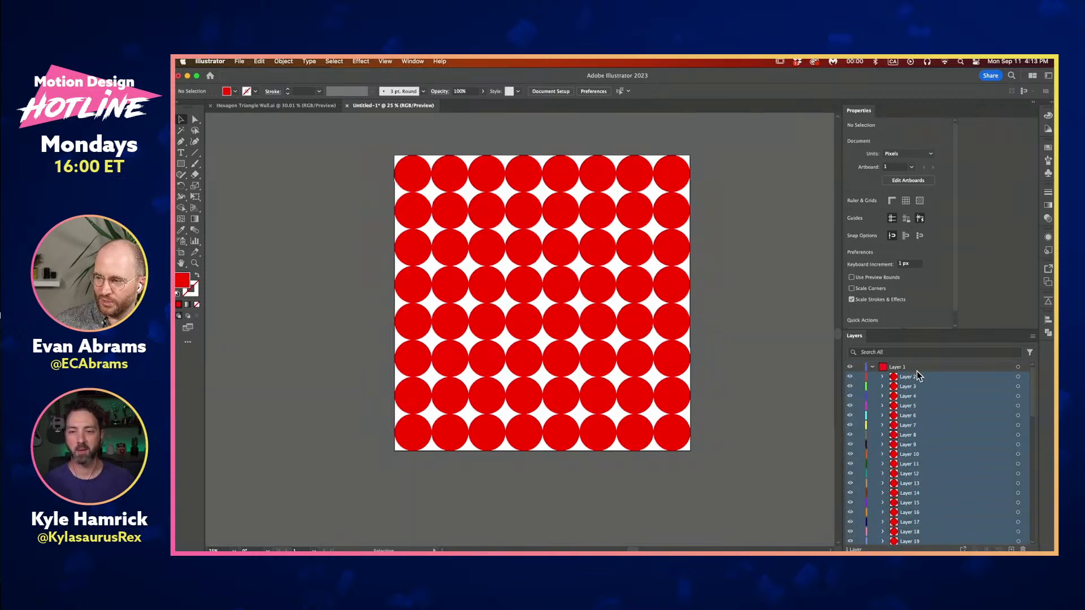
pyautogui.moveTo(913, 378); pyautogui.dragTo(908, 364)
# Delete the empty Layer 1 beneath the individual circle layers
pyautogui.scroll(-10, 906, 390)
pyautogui.click(906, 540)
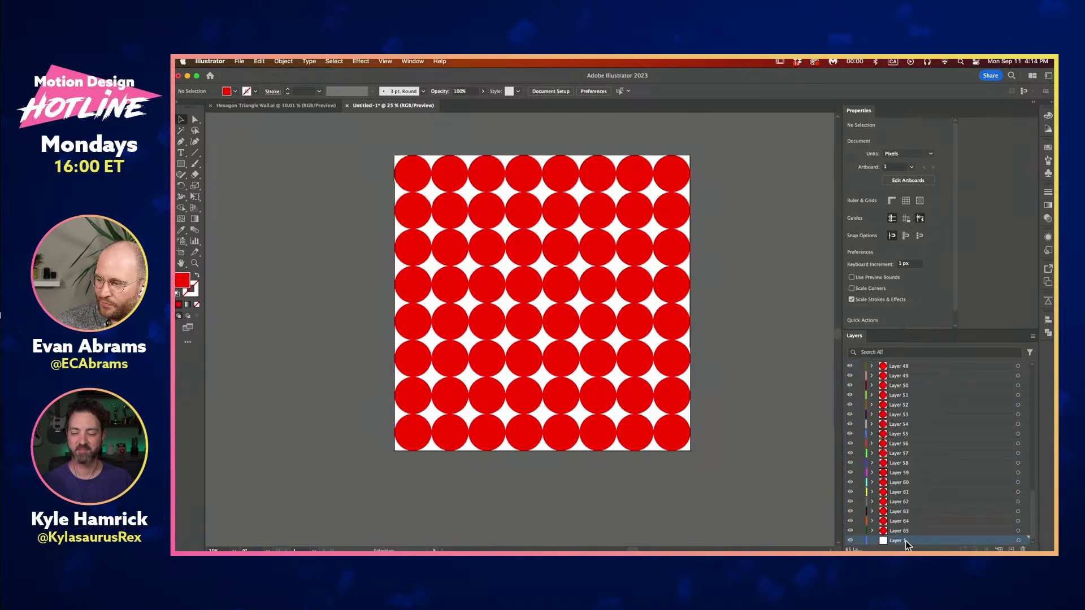
pyautogui.click(1023, 549)
pyautogui.scroll(-10, 906, 523)
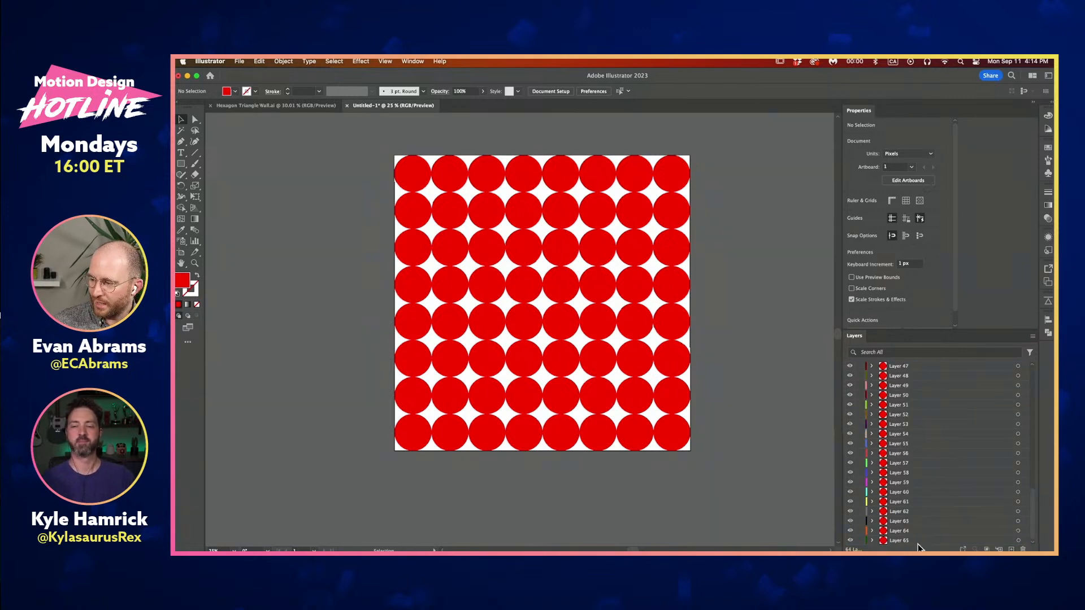
pyautogui.scroll(10, 916, 528)
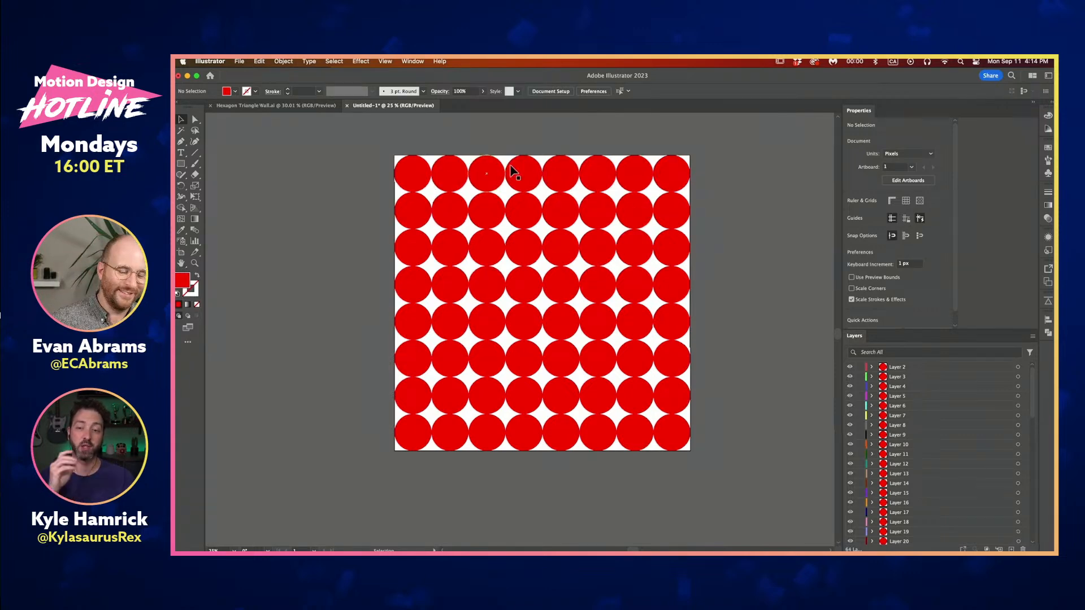
# Delete every circle in the grid except the one in the artboard's upper-left corner
pyautogui.moveTo(458, 456); pyautogui.dragTo(687, 176)
pyautogui.press('Delete')
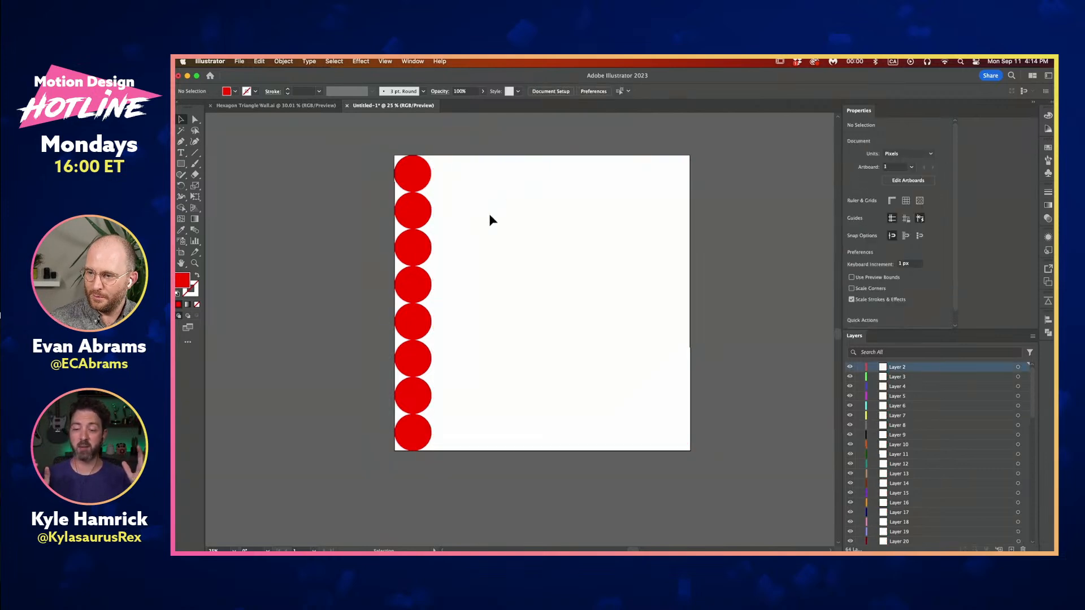
pyautogui.moveTo(486, 220); pyautogui.dragTo(326, 463)
pyautogui.press('Delete')
# Draw a red square in the lower-right part of the artboard and move the remaining circle inward from its corner
pyautogui.click(182, 164)
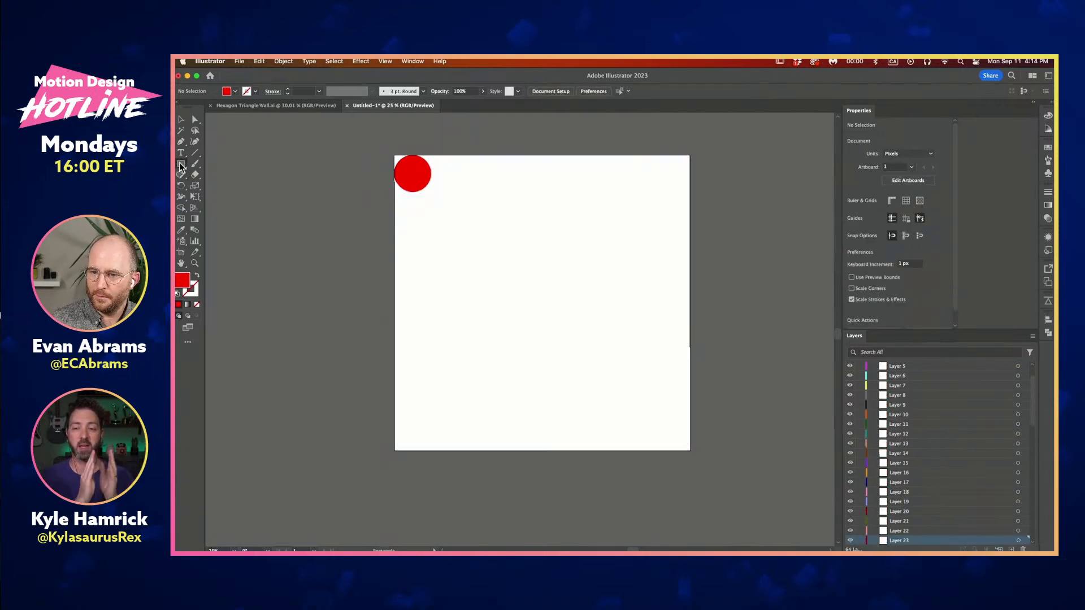
pyautogui.moveTo(575, 255); pyautogui.dragTo(643, 348)
pyautogui.press('v')
pyautogui.moveTo(642, 308); pyautogui.dragTo(645, 354)
pyautogui.moveTo(414, 182); pyautogui.dragTo(450, 227)
# Make a blend between the red circle and the red square
pyautogui.moveTo(624, 205); pyautogui.dragTo(455, 361)
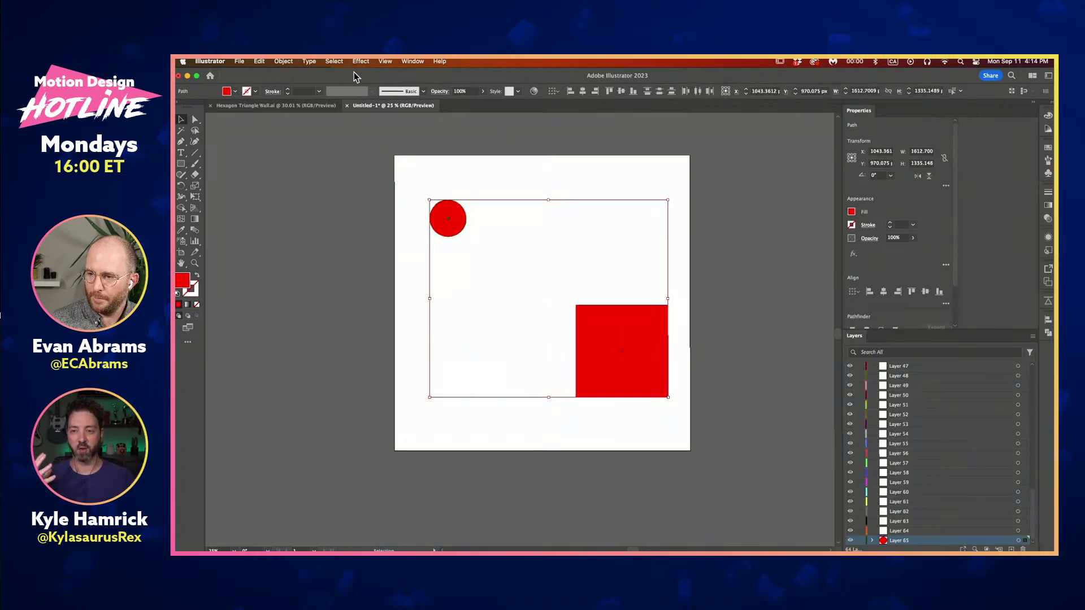
pyautogui.click(283, 61)
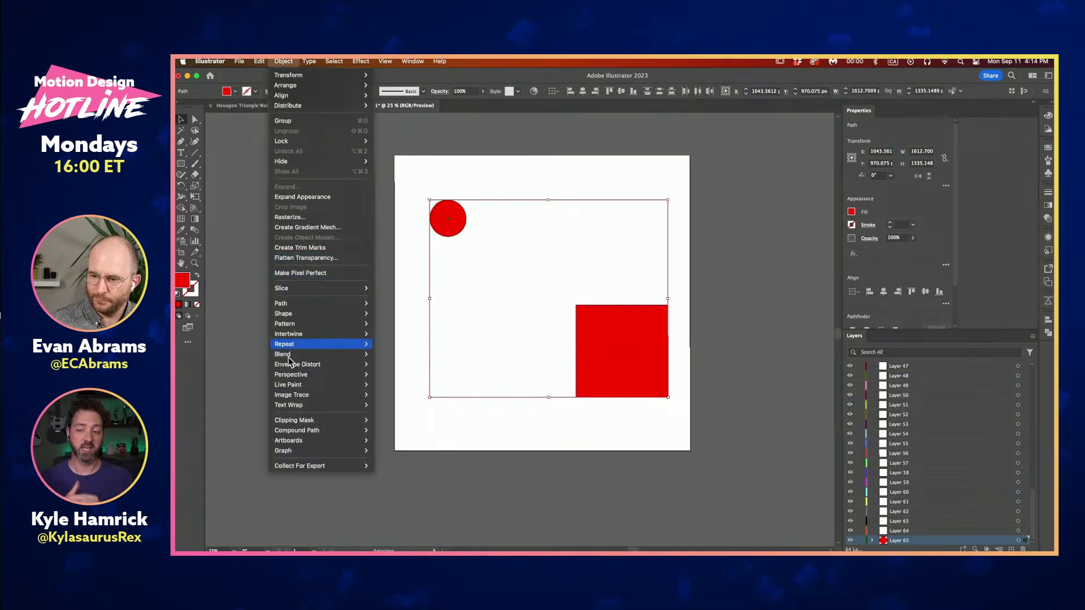
pyautogui.moveTo(292, 354)
pyautogui.click(416, 354)
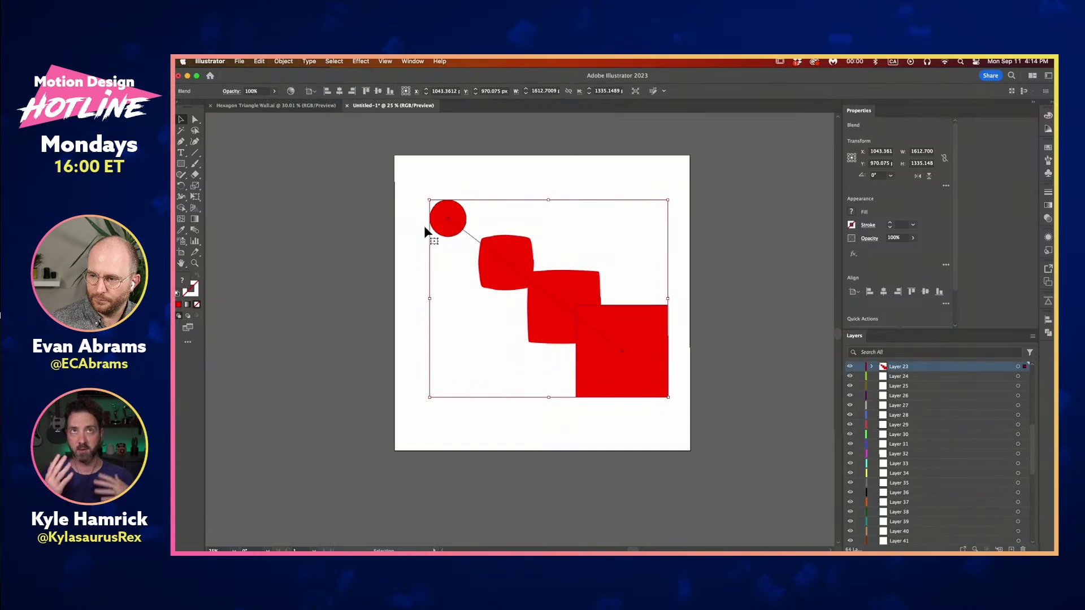
# Set the blend's spacing to 7 specified steps and shift the blended artwork very slightly
pyautogui.click(284, 61)
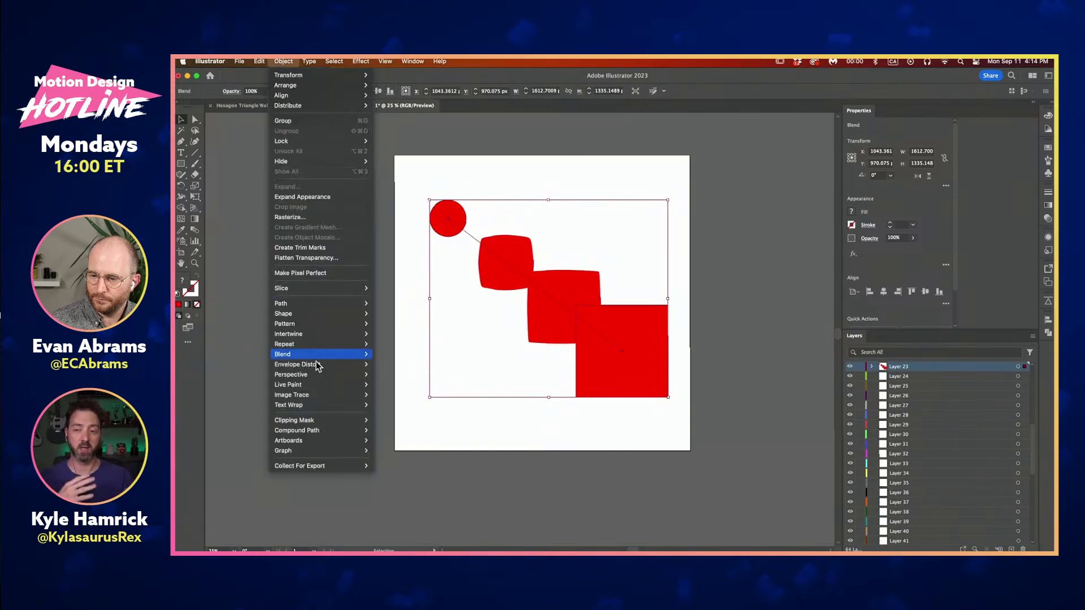
pyautogui.moveTo(315, 355)
pyautogui.click(442, 380)
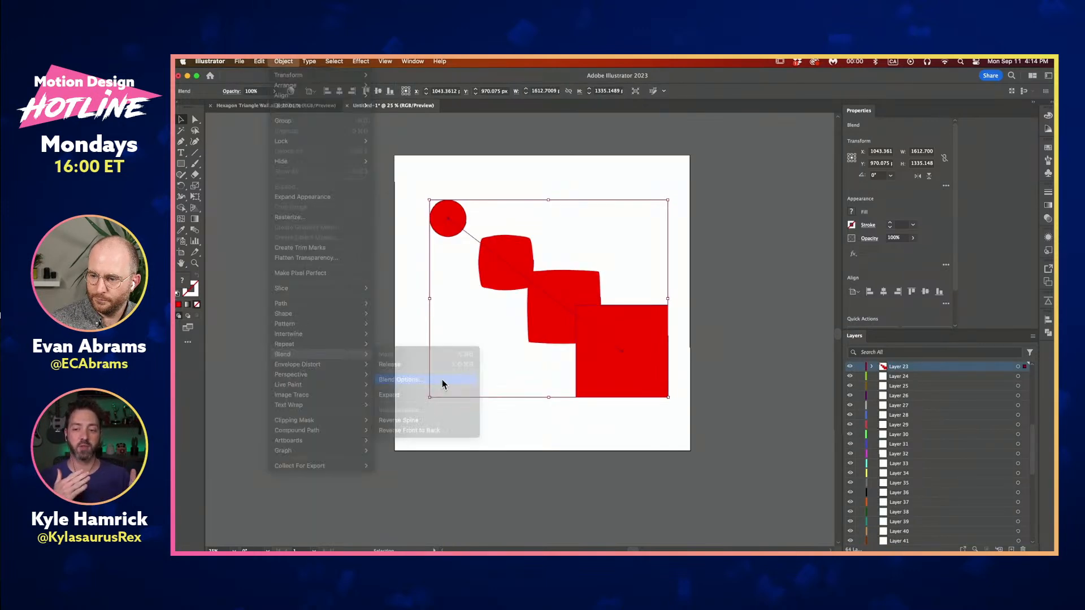
pyautogui.click(587, 284)
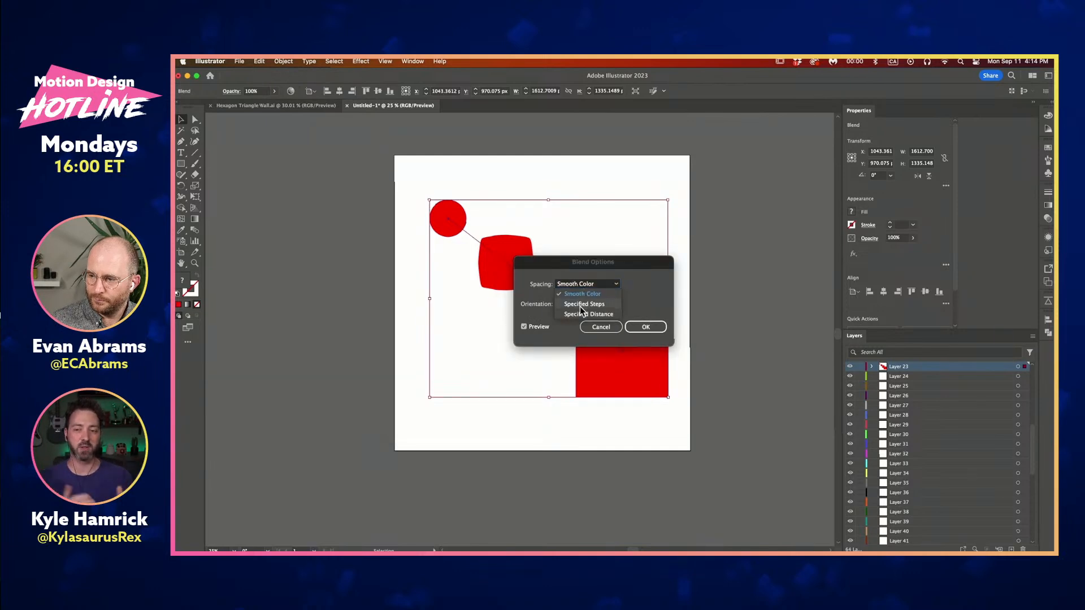
pyautogui.click(581, 300)
pyautogui.press('Up')
pyautogui.press('Up')
pyautogui.press('Up')
pyautogui.press('Up')
pyautogui.press('Up')
pyautogui.press('Up')
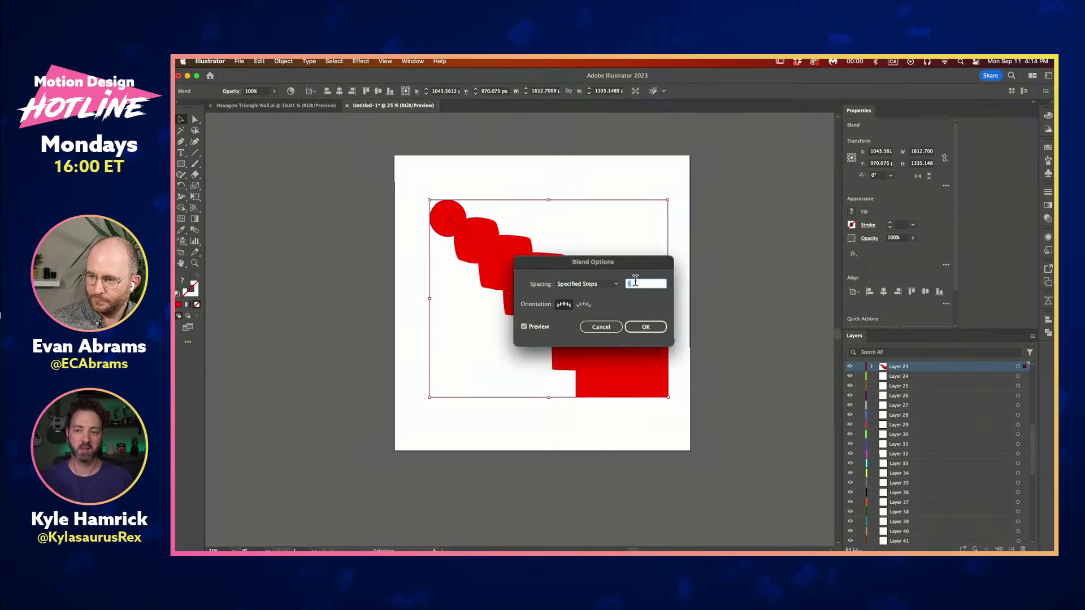
pyautogui.click(645, 327)
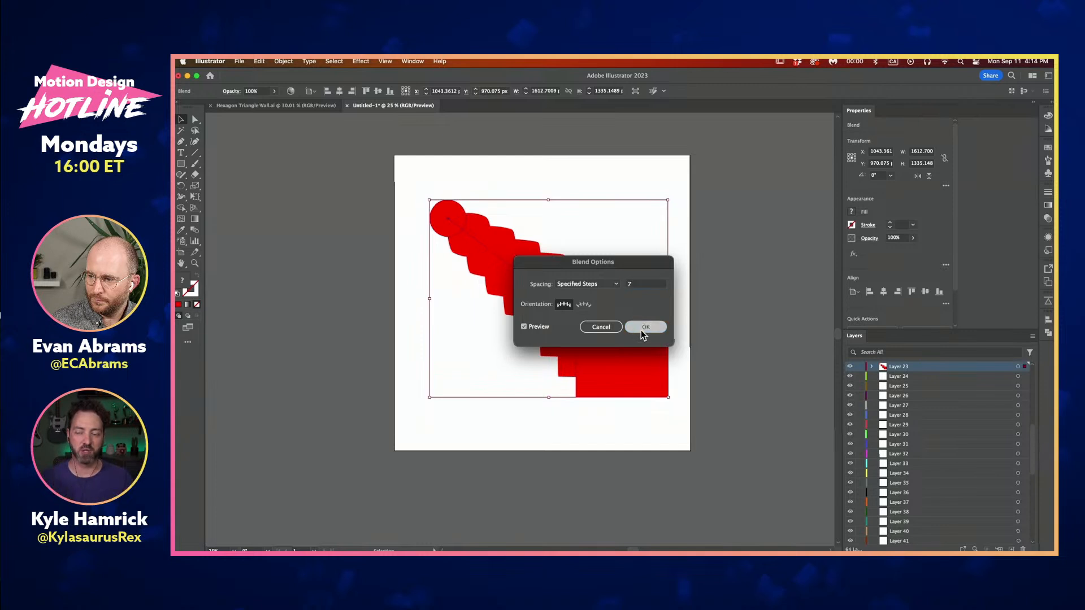
pyautogui.click(729, 282)
pyautogui.click(433, 228)
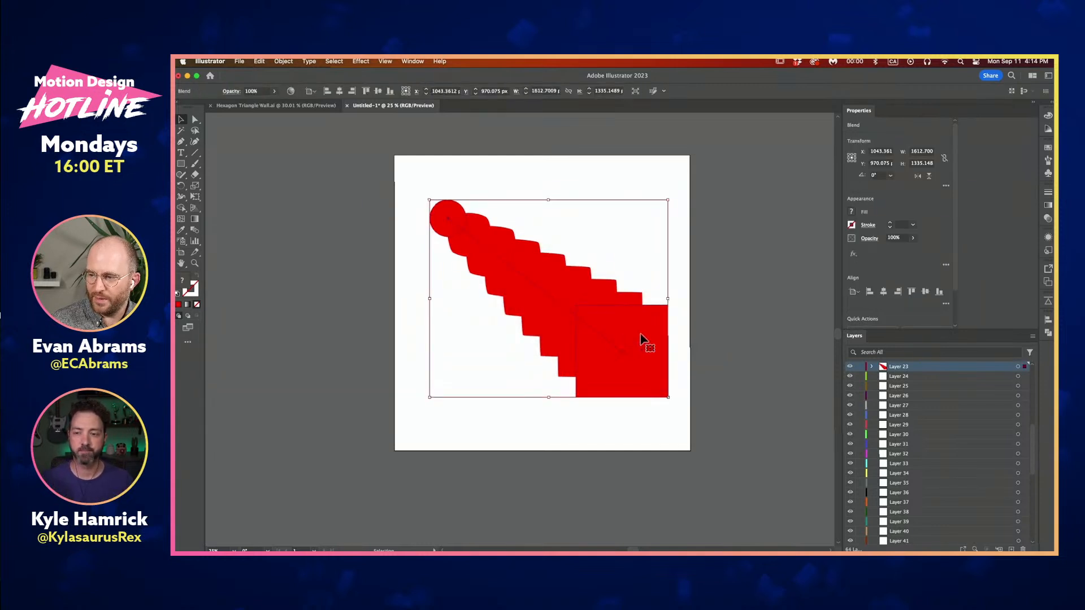
pyautogui.moveTo(634, 318); pyautogui.dragTo(634, 320)
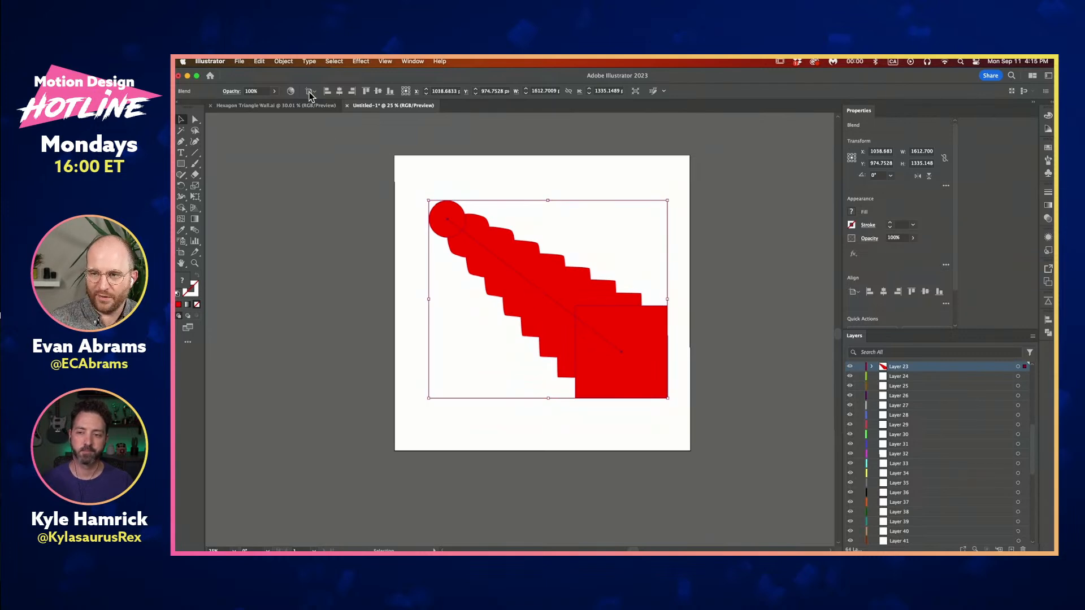
pyautogui.click(283, 61)
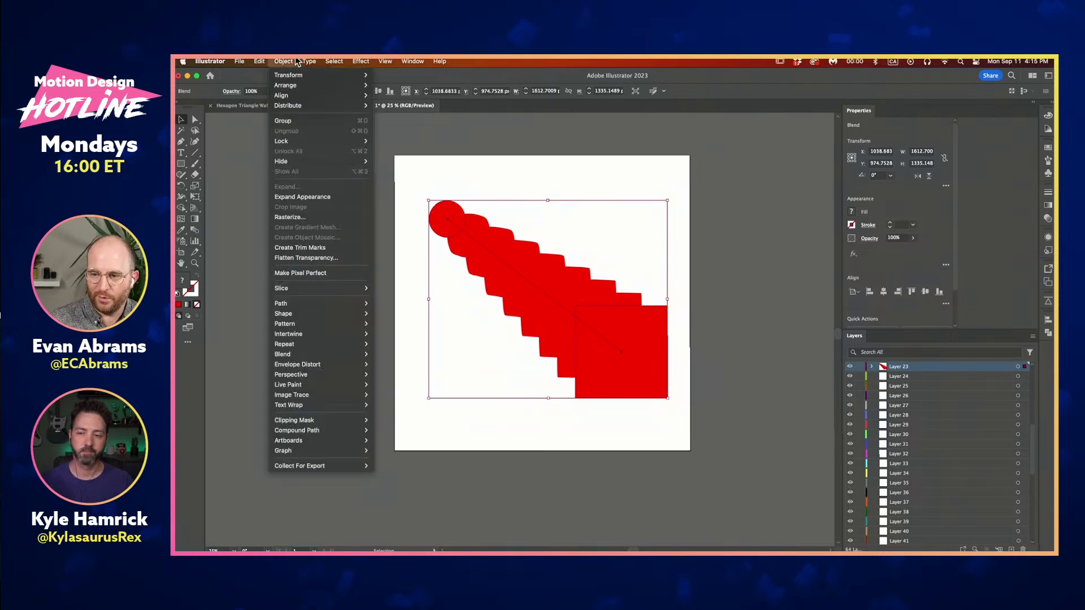
pyautogui.click(308, 197)
pyautogui.press('super+z')
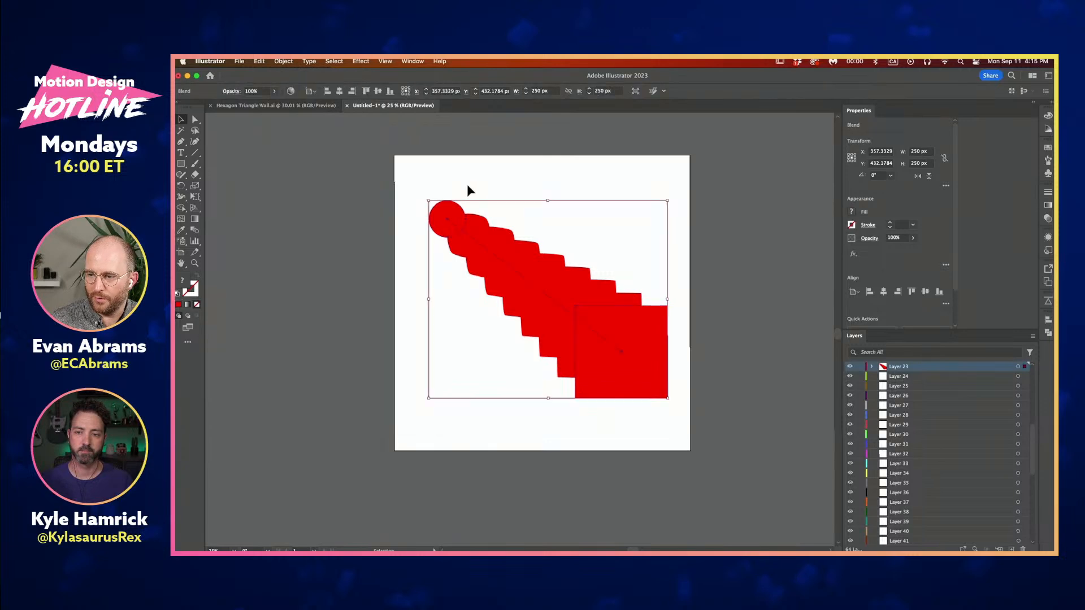
# Expand the blend into separate editable shapes
pyautogui.click(288, 60)
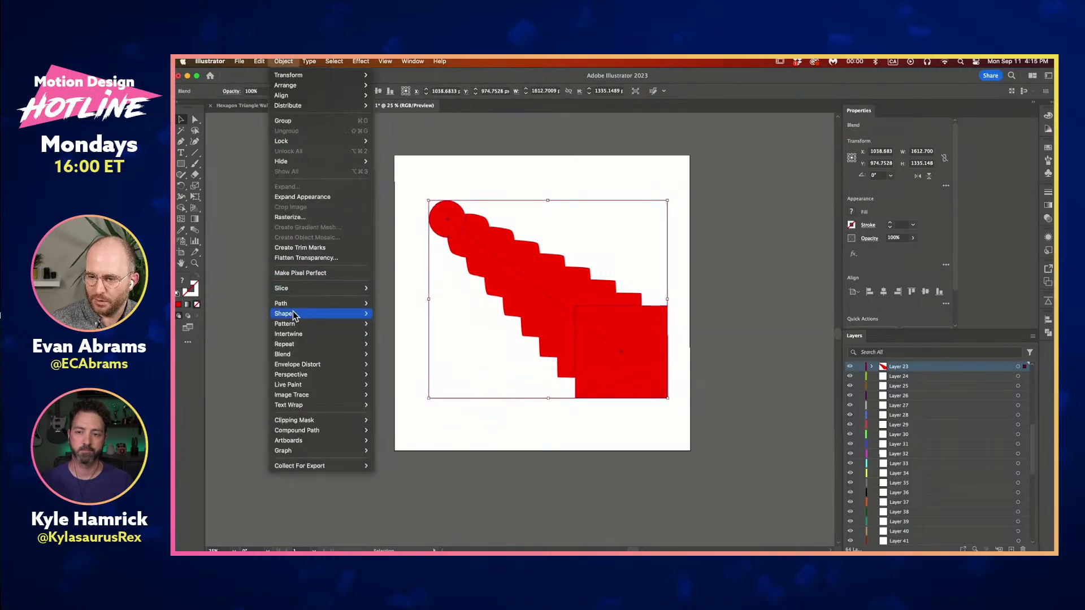
pyautogui.moveTo(359, 357)
pyautogui.click(404, 394)
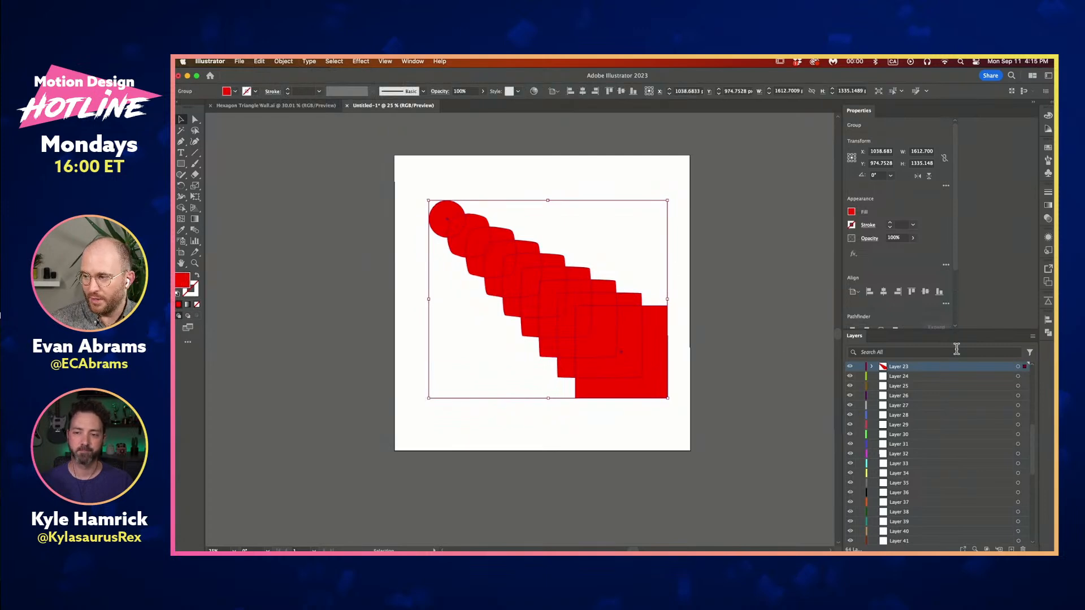
# Release Layer 23 to layers as a sequence, unfold its new sublayer and group down to the paths, and deselect the artwork
pyautogui.click(1032, 338)
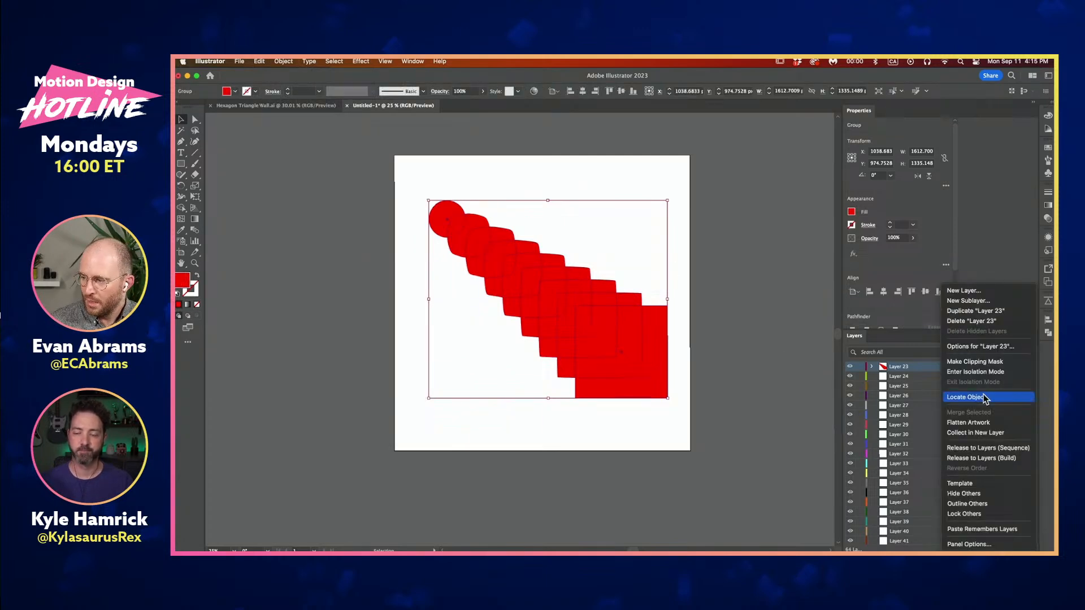
pyautogui.click(1001, 452)
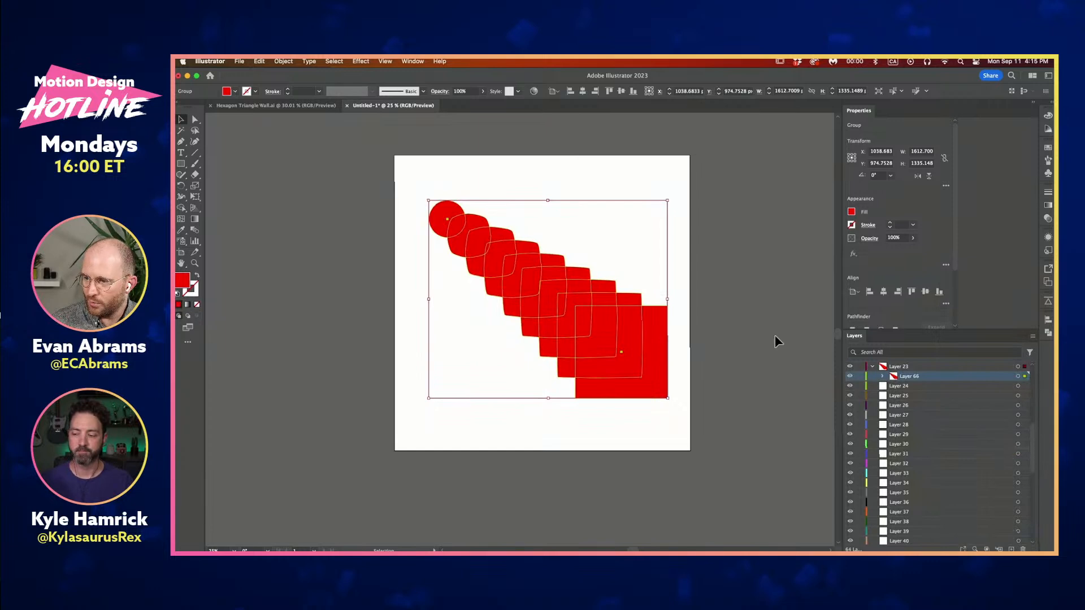
pyautogui.click(881, 377)
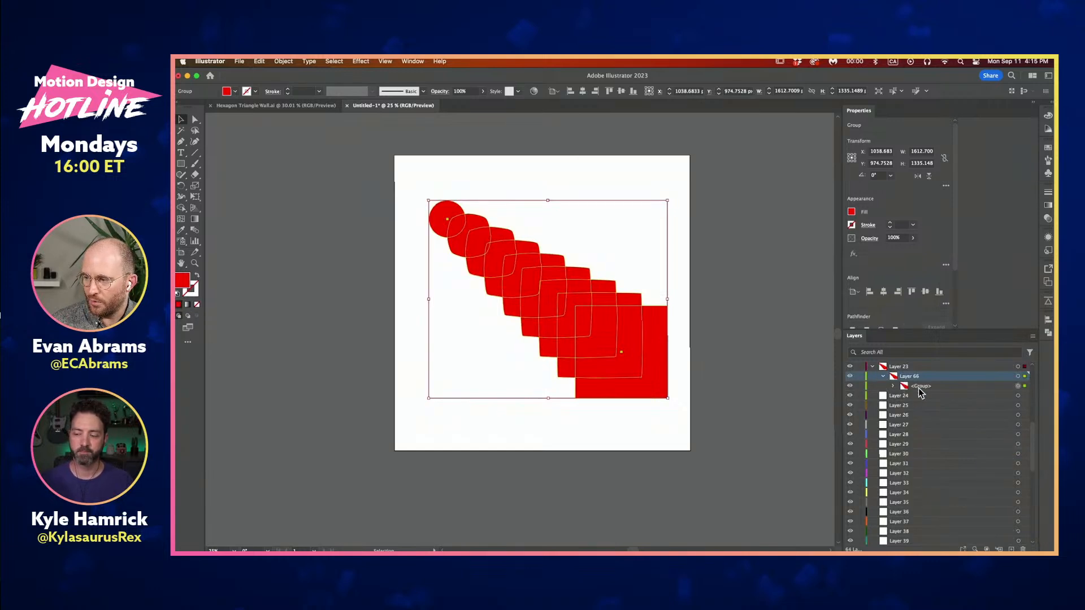
pyautogui.click(893, 387)
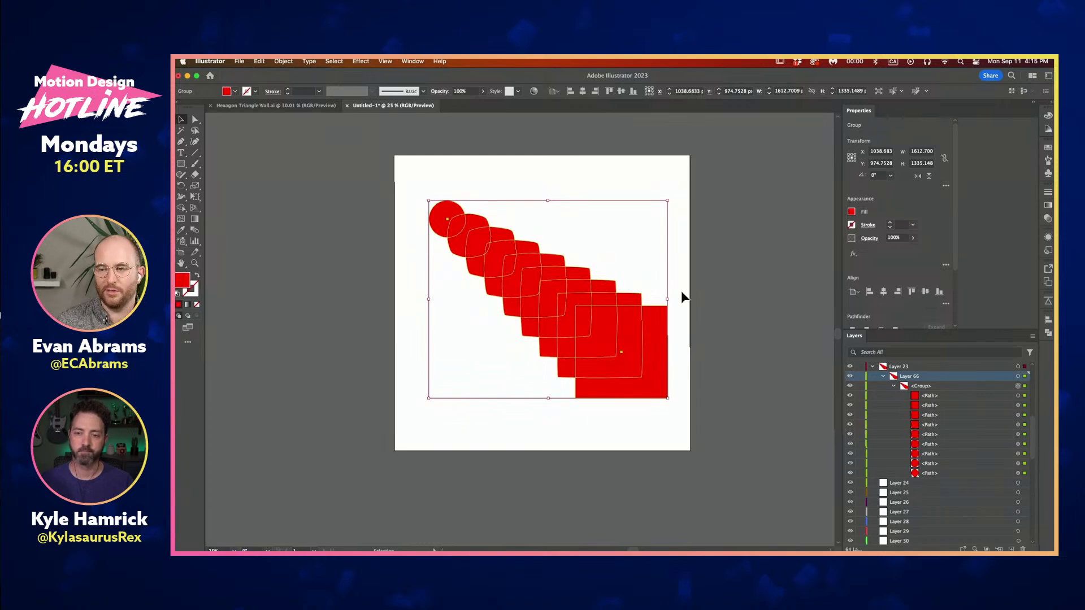
pyautogui.click(517, 151)
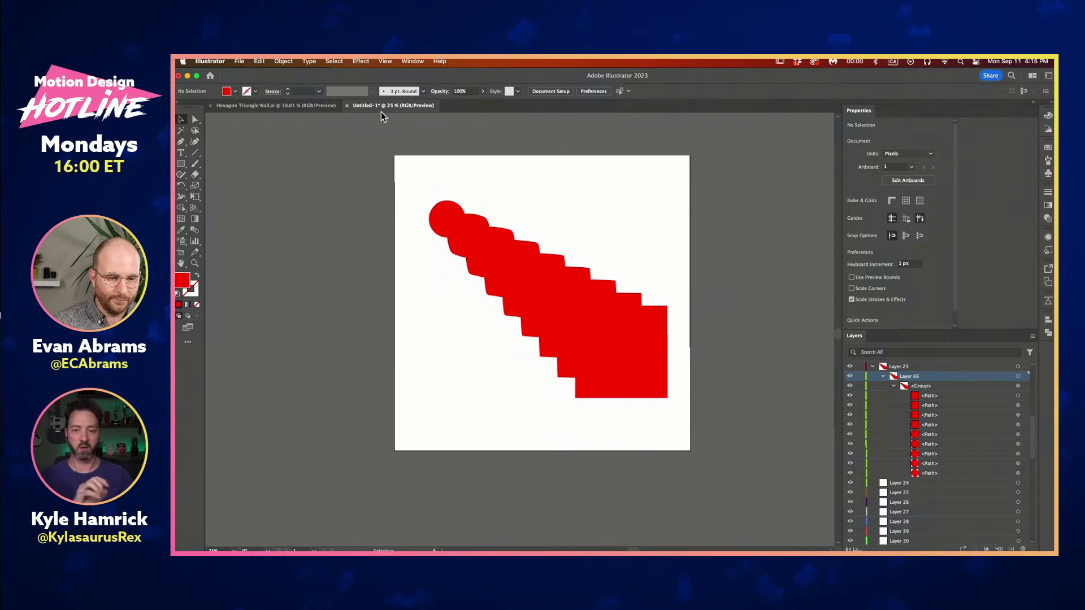
pyautogui.moveTo(389, 175); pyautogui.dragTo(689, 304)
pyautogui.click(716, 262)
pyautogui.moveTo(688, 220); pyautogui.dragTo(448, 394)
pyautogui.click(339, 138)
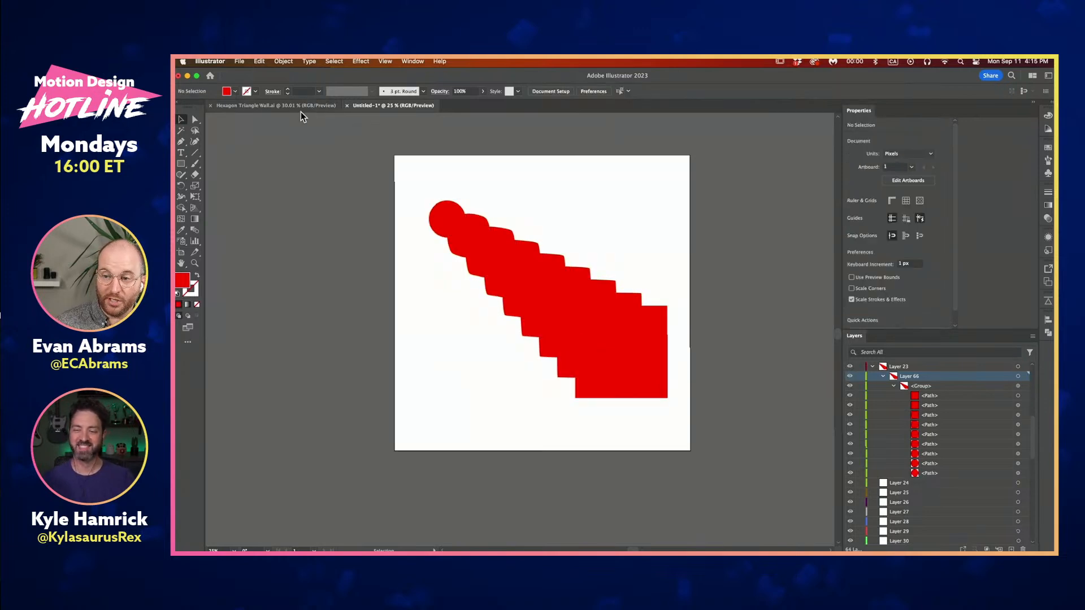
# View the Hexagon Triangle Wall document, then switch to After Effects and collapse the Solids folder in the project
pyautogui.click(300, 107)
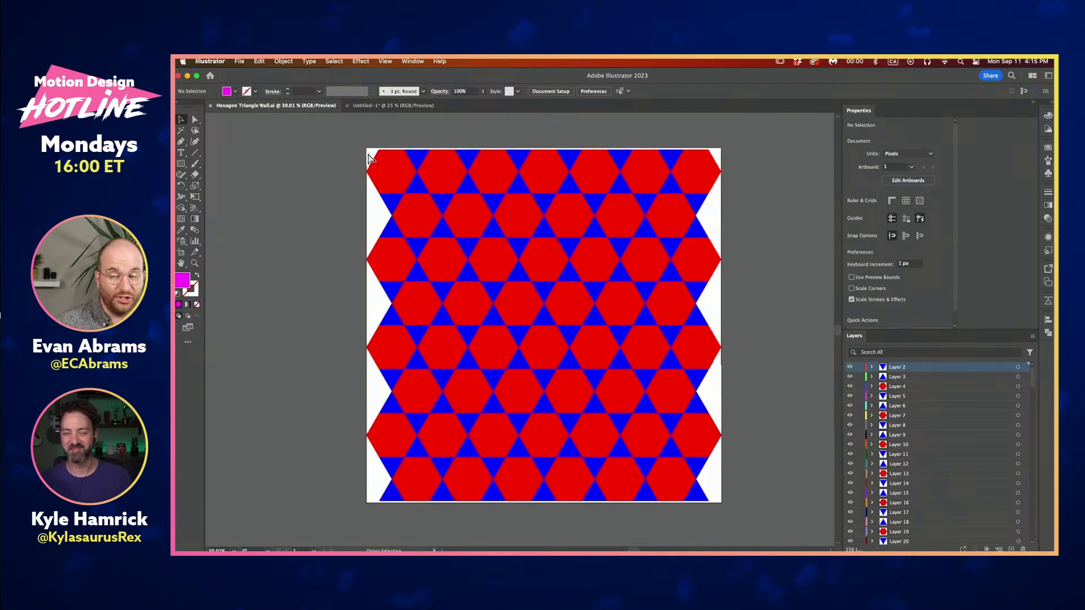
pyautogui.press('super+Tab')
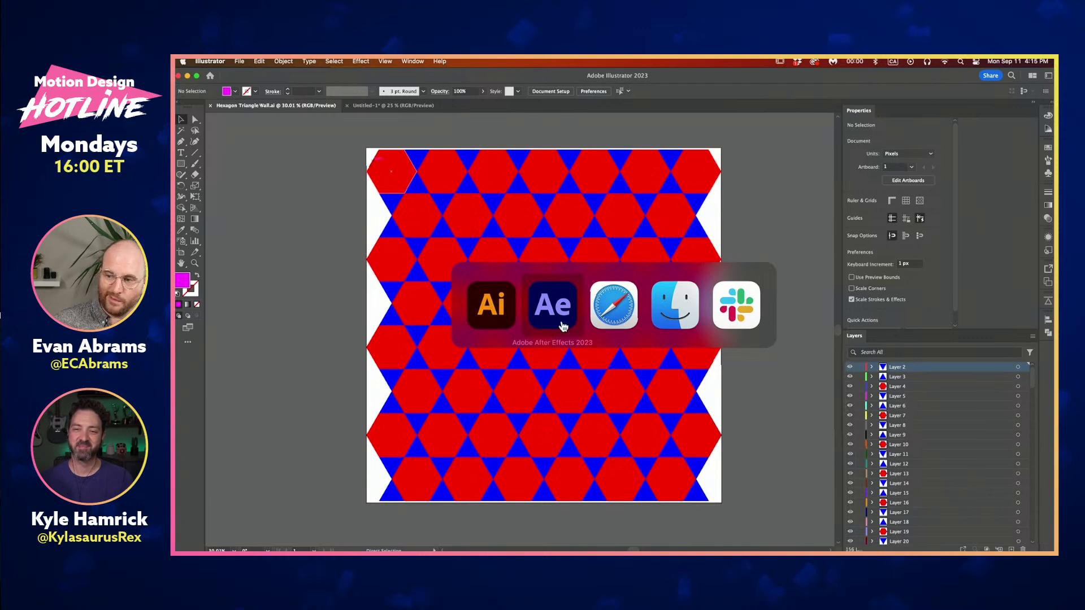
pyautogui.click(542, 313)
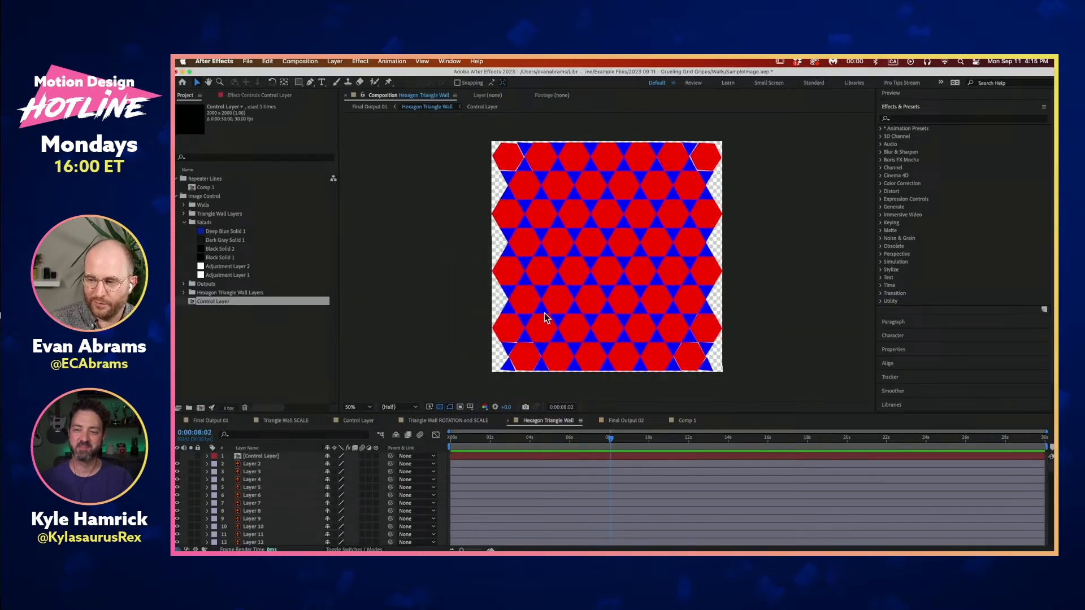
pyautogui.click(238, 354)
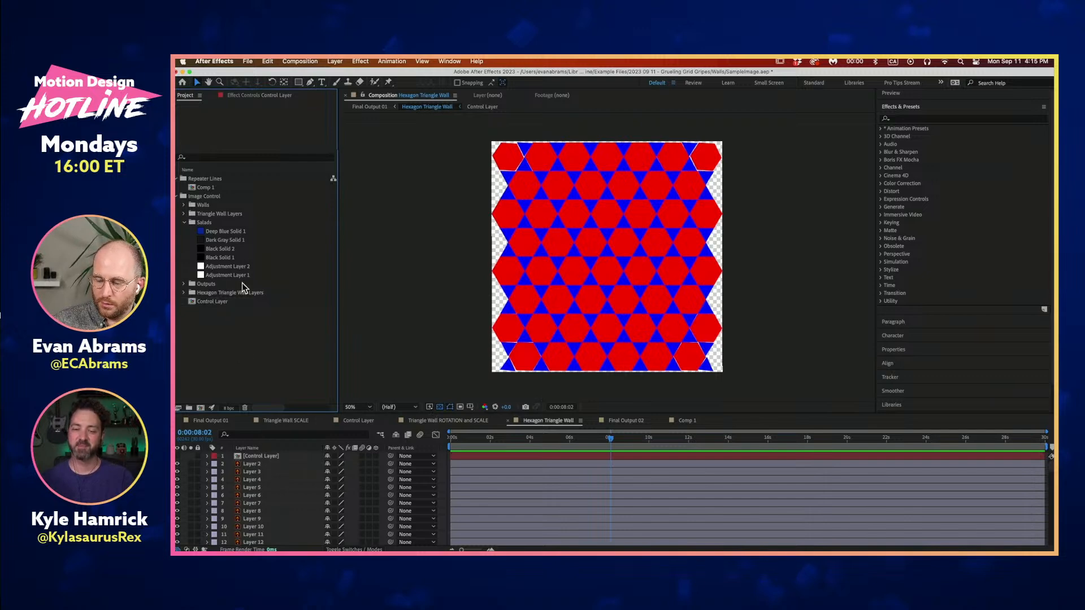
pyautogui.click(184, 222)
# Switch to Illustrator's untitled circle document and undo the blend, the square and the circle deletions back to the full circle grid
pyautogui.press('super+Tab')
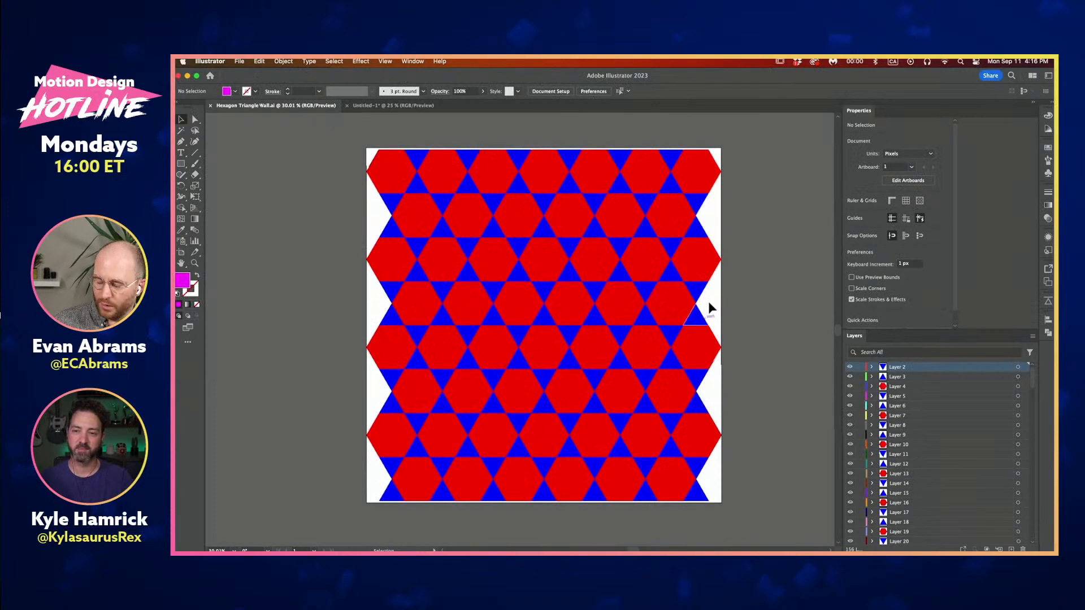
pyautogui.click(402, 105)
pyautogui.press('super+z')
pyautogui.press('super+z')
pyautogui.press('super+z')
pyautogui.press('super+z')
pyautogui.press('super+z')
pyautogui.press('super+z')
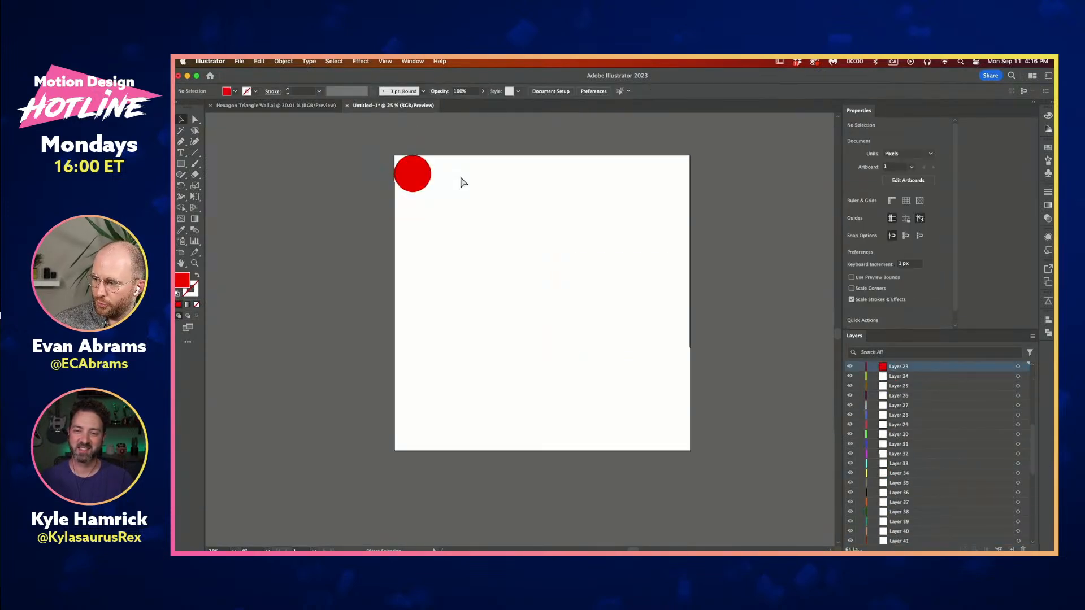
pyautogui.click(704, 186)
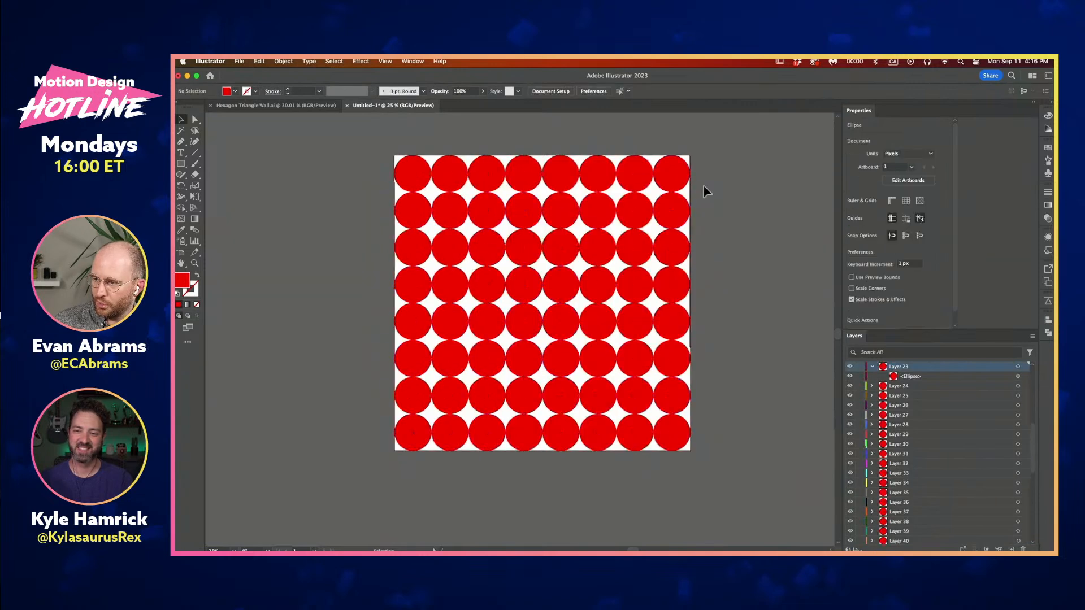
# Save the circle grid in the Walls folder as "circle wall.ai" with the default Illustrator options
pyautogui.press('super+s')
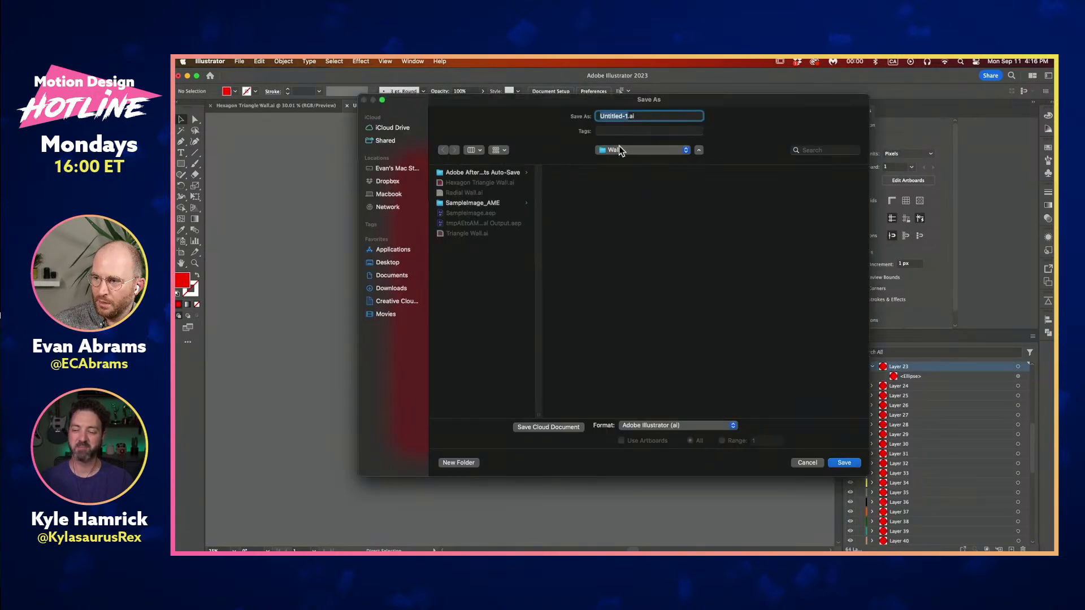
pyautogui.write('circle wall')
pyautogui.press('Return')
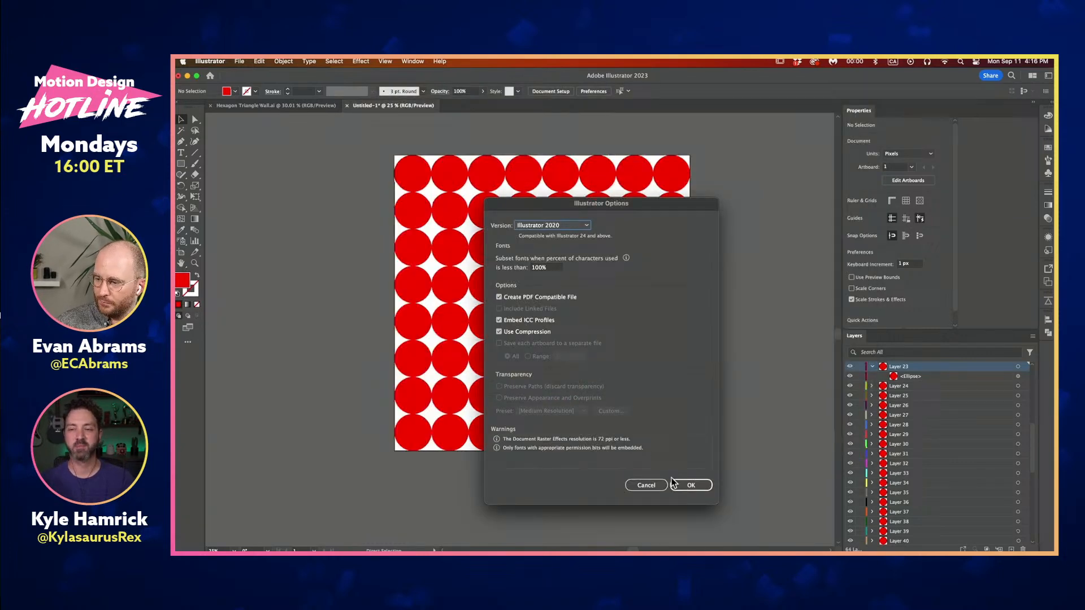
pyautogui.click(690, 485)
# Switch to After Effects and import circle wall.ai from the Walls folder as Composition - Retain Layer Sizes
pyautogui.press('super+Tab')
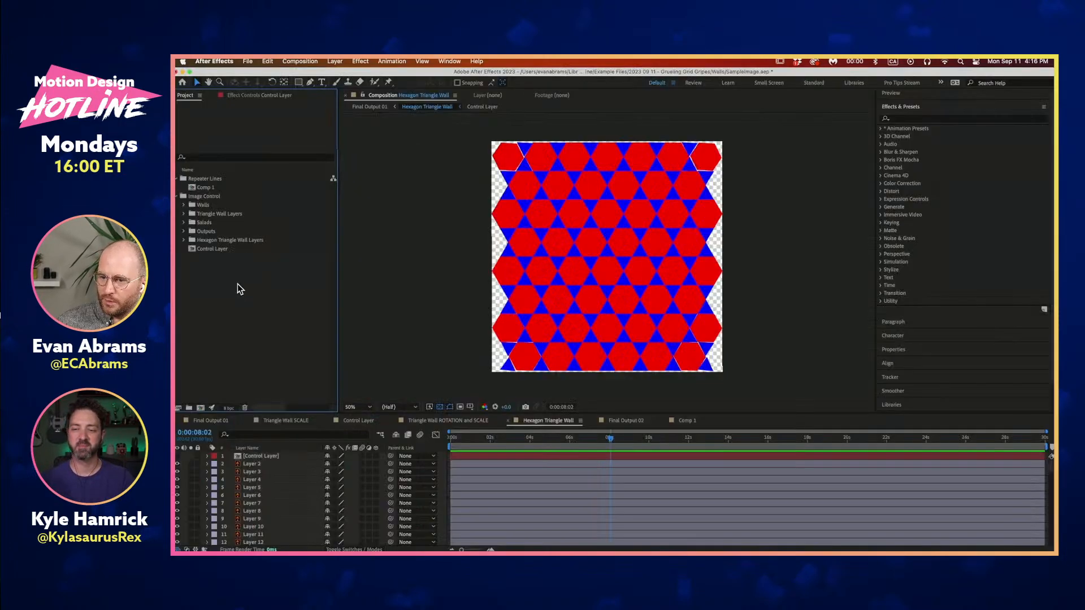
pyautogui.doubleClick(239, 286)
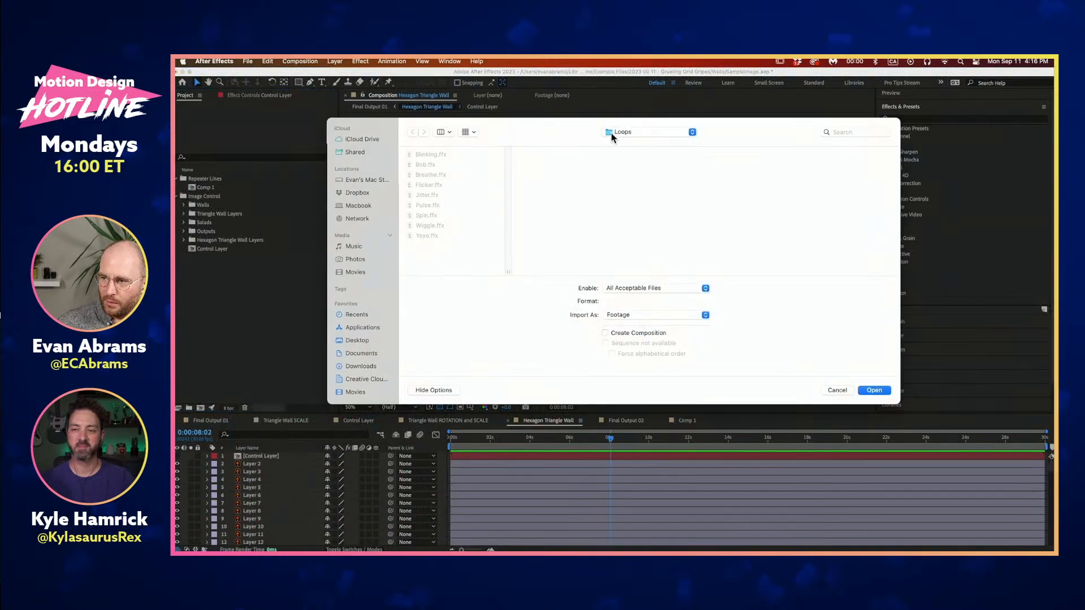
pyautogui.click(640, 133)
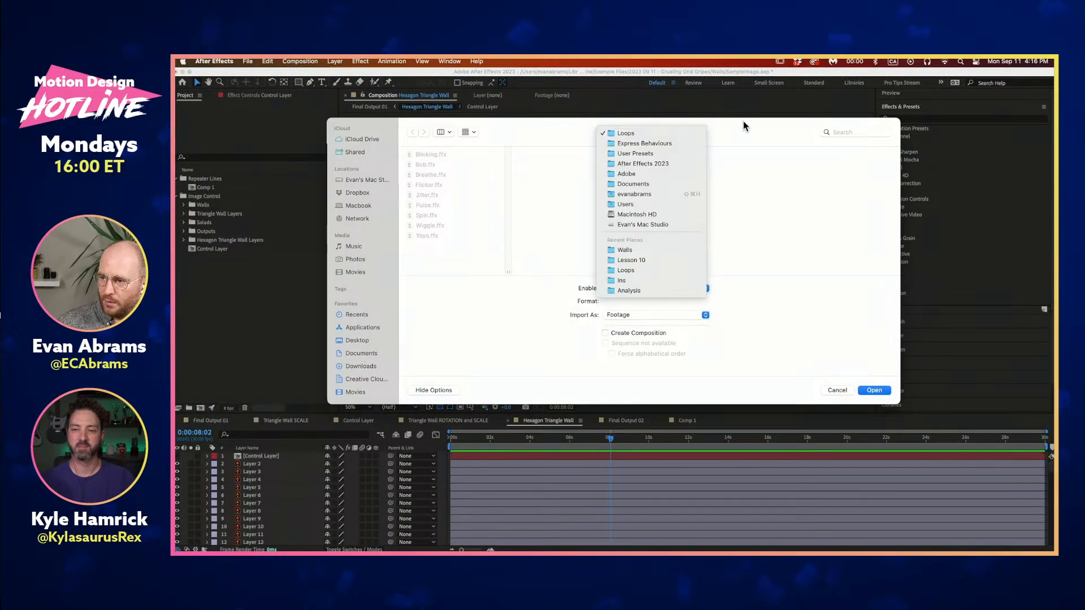
pyautogui.click(641, 249)
pyautogui.click(832, 165)
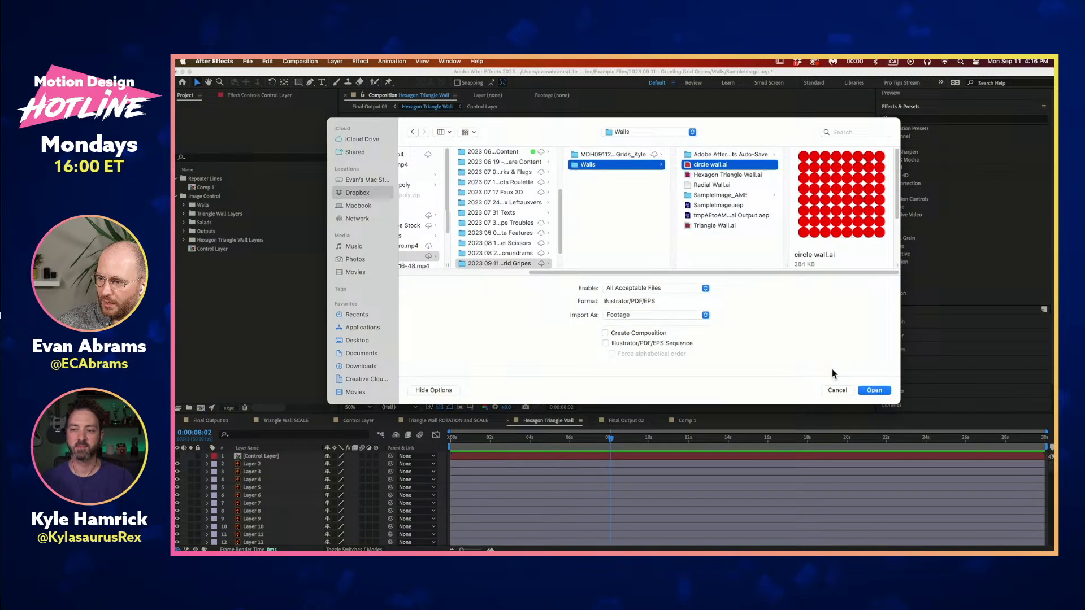
pyautogui.click(616, 316)
pyautogui.click(640, 326)
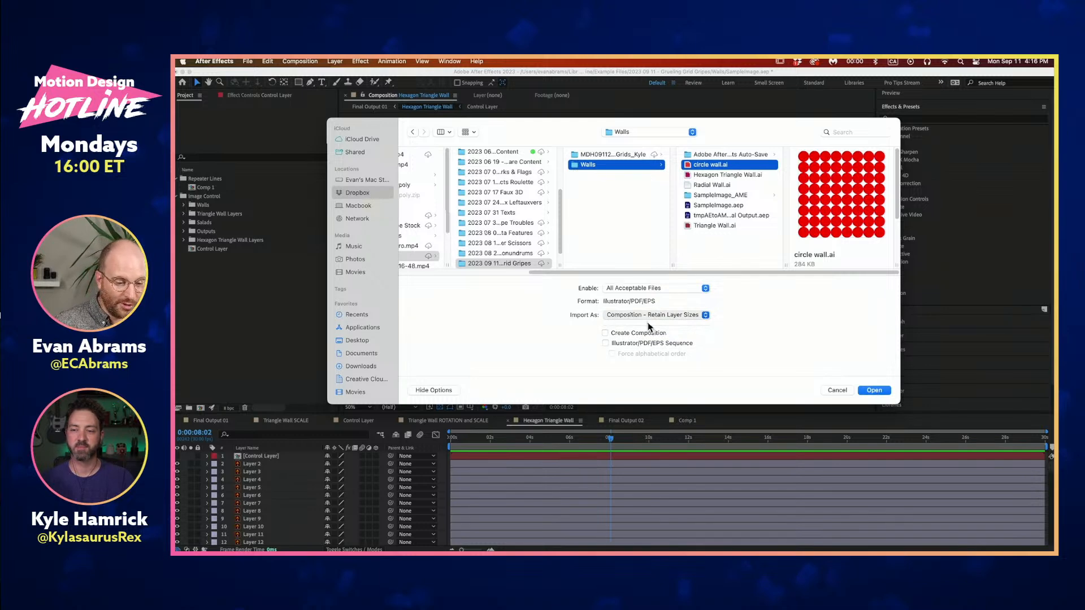
pyautogui.click(873, 390)
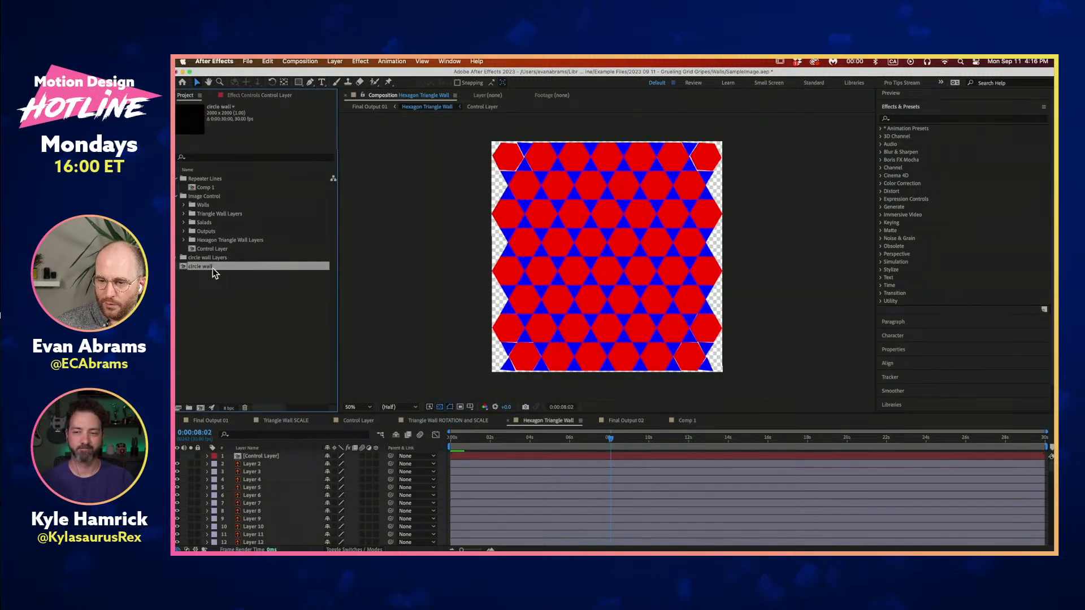
# Open the circle wall composition, move to 0:00:11:16, and select individual circles to check that each is its own layer
pyautogui.doubleClick(215, 266)
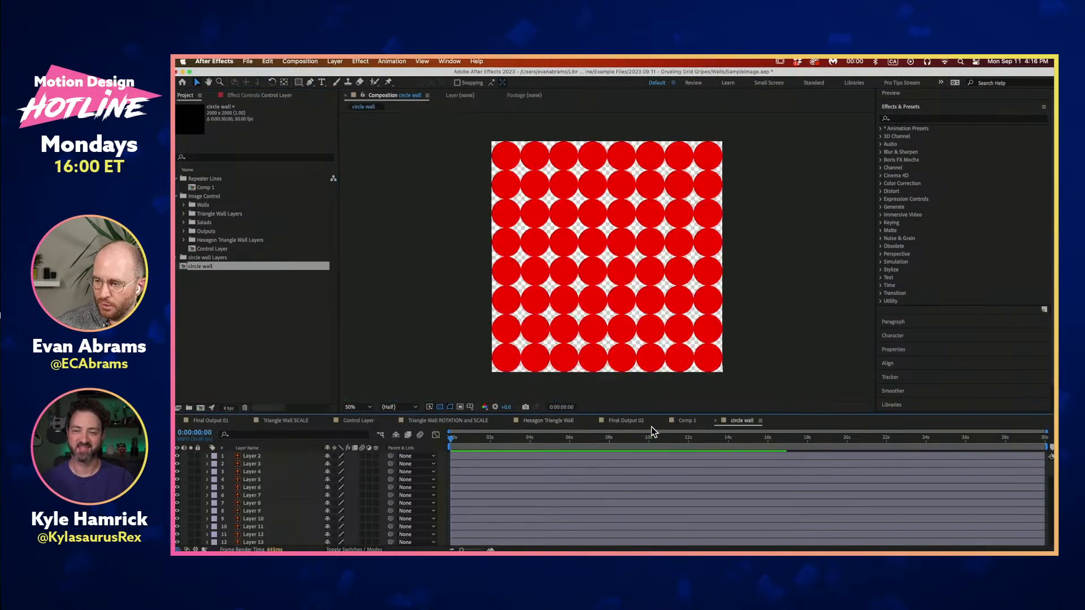
pyautogui.click(679, 441)
pyautogui.click(519, 158)
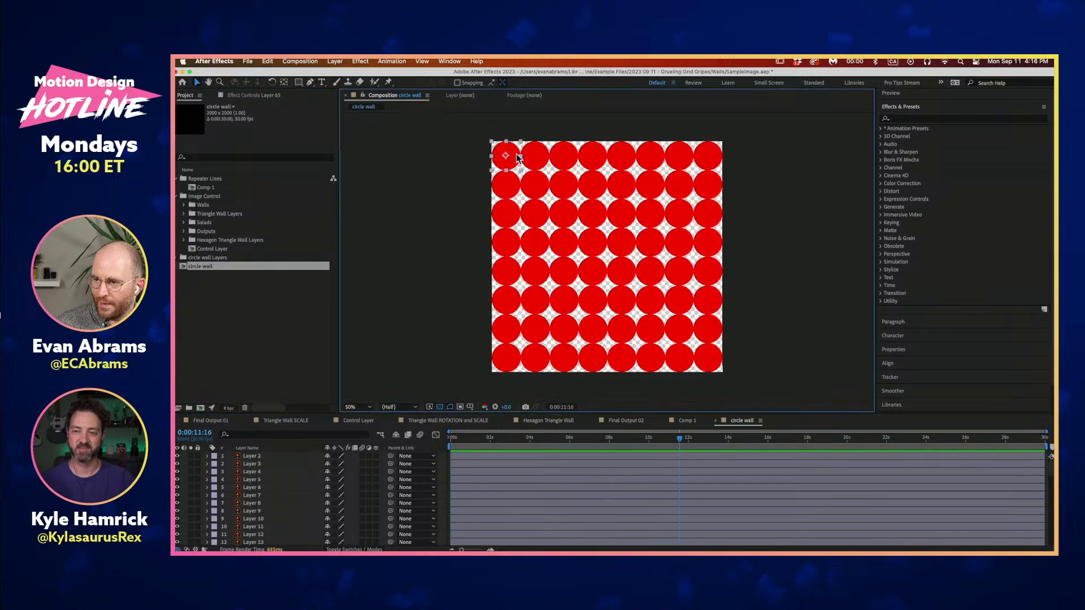
pyautogui.click(541, 184)
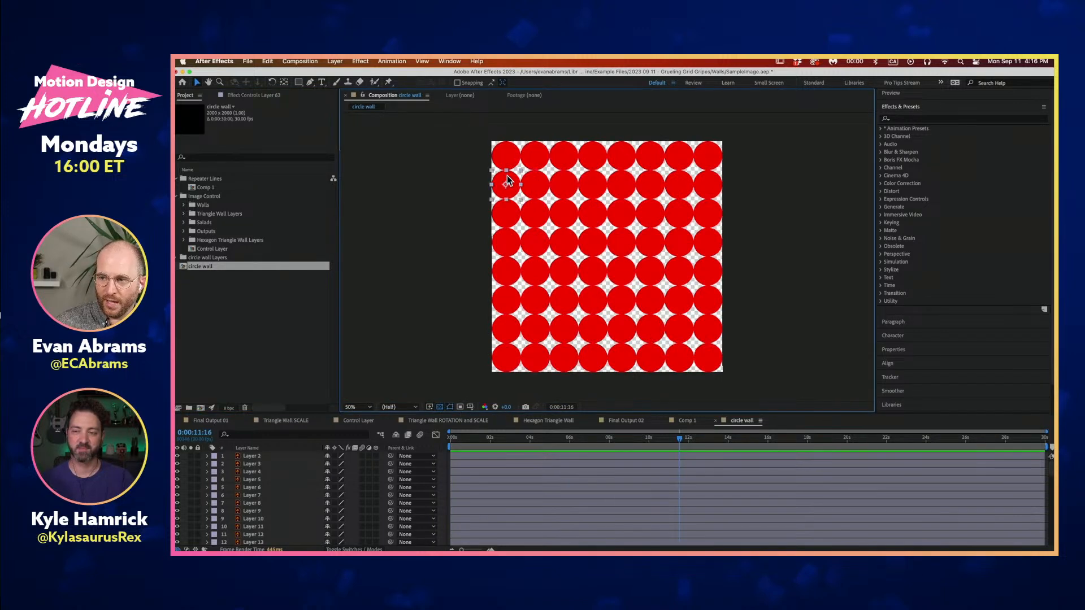
# Select the top-left circle in the grid and examine its edges up close
pyautogui.click(461, 186)
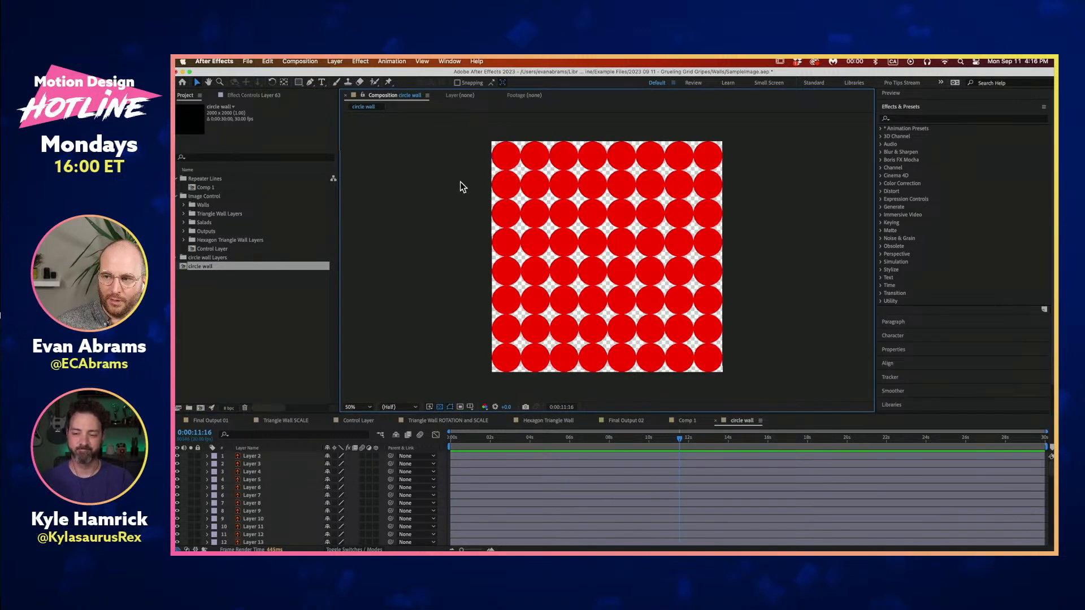
pyautogui.click(503, 162)
pyautogui.scroll(4, 503, 158)
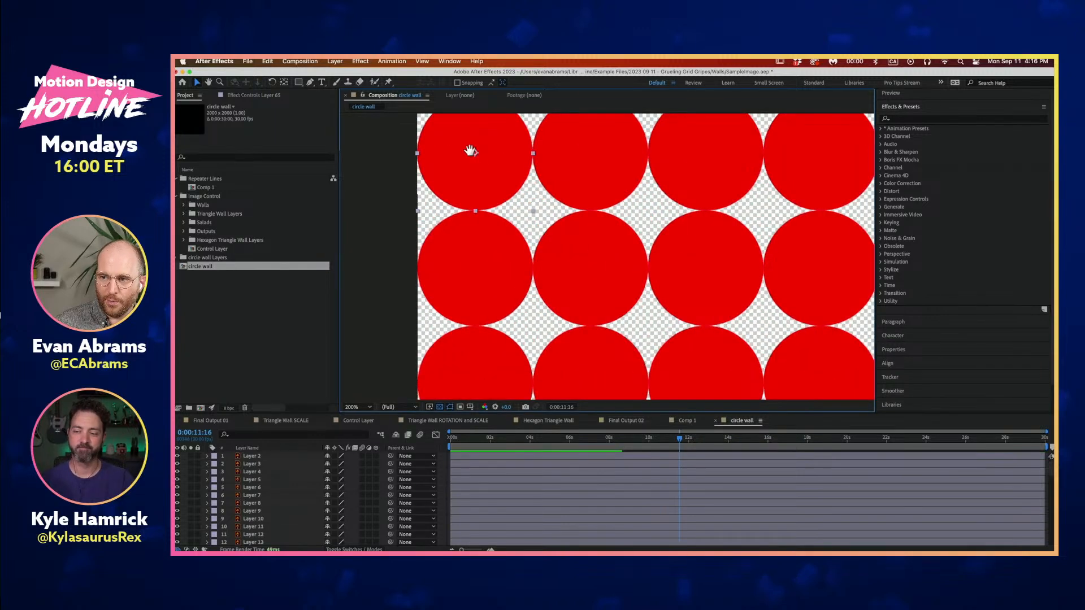
pyautogui.scroll(3, 473, 188)
pyautogui.scroll(-4, 518, 184)
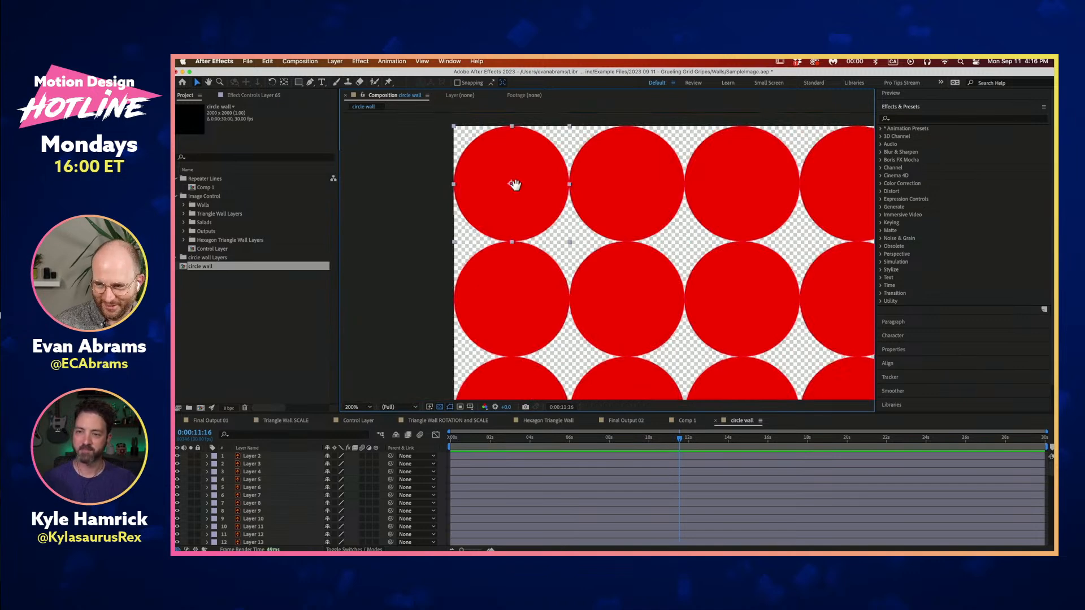
pyautogui.scroll(-4, 536, 189)
pyautogui.moveTo(542, 195); pyautogui.dragTo(514, 166)
# Return the current time to 0:00:00:00 and deselect the circle
pyautogui.moveTo(676, 201); pyautogui.dragTo(672, 190)
pyautogui.press('Home')
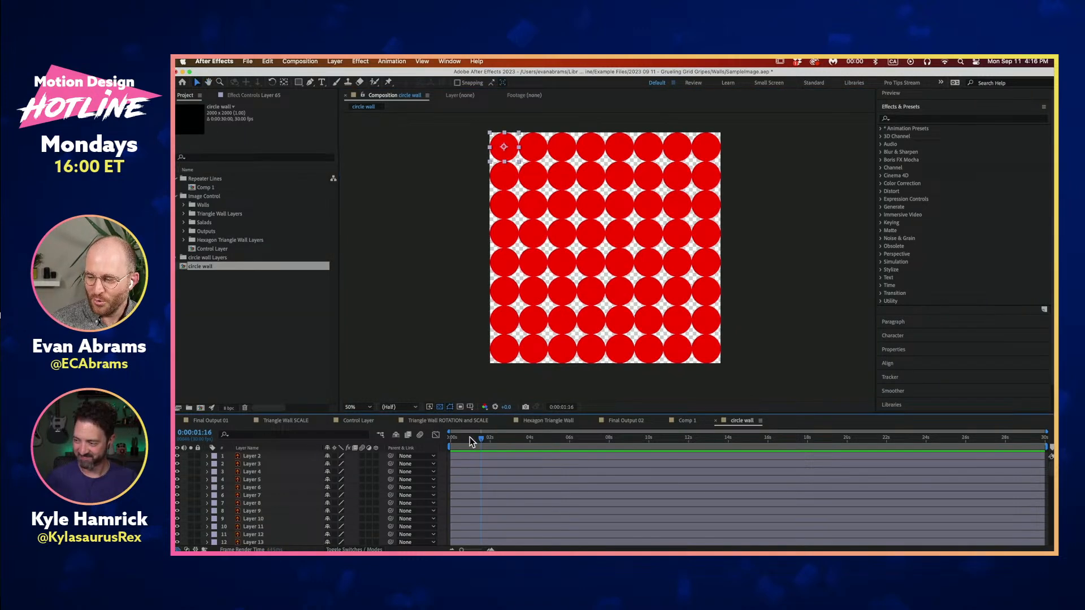
pyautogui.click(420, 359)
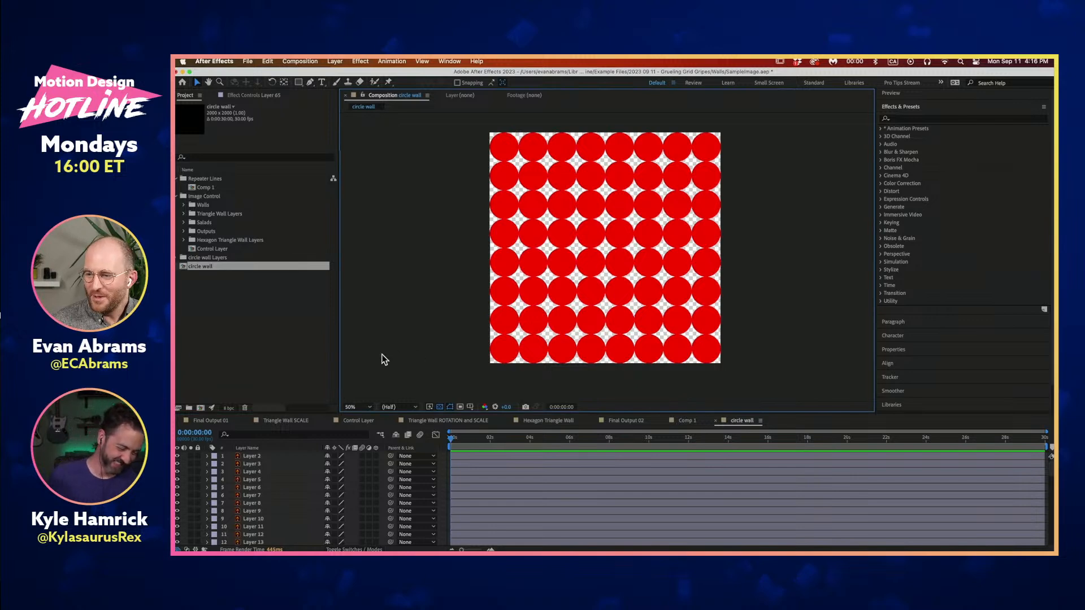
pyautogui.click(500, 147)
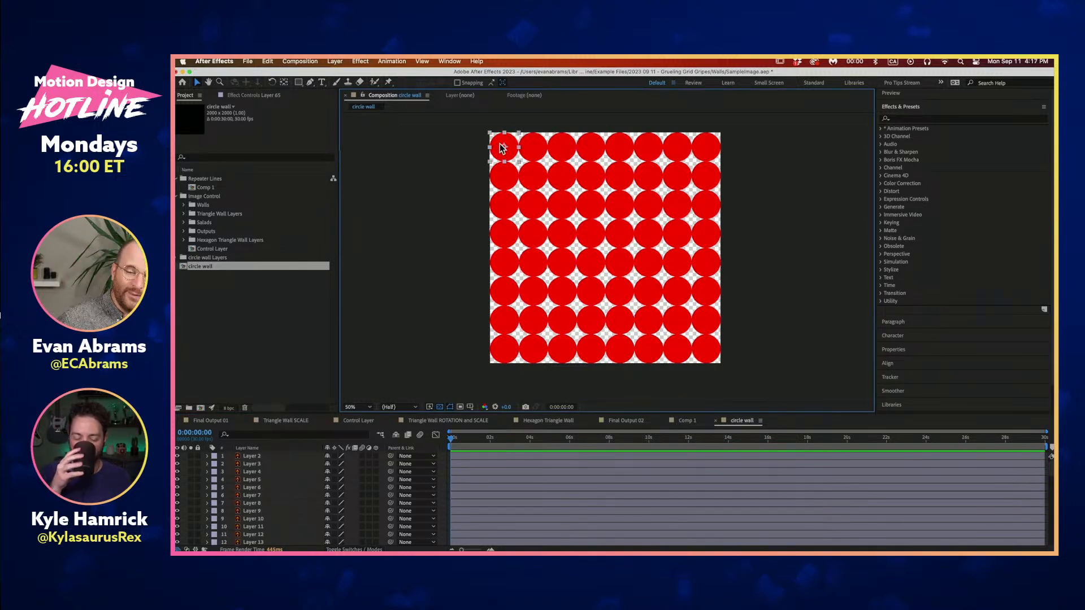
pyautogui.click(321, 311)
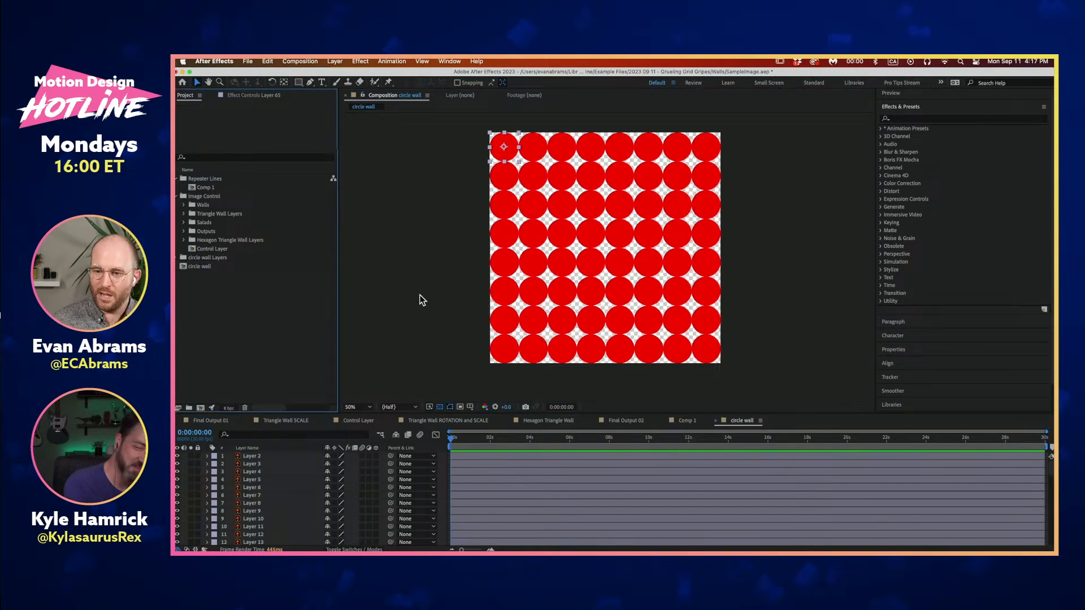
pyautogui.click(439, 317)
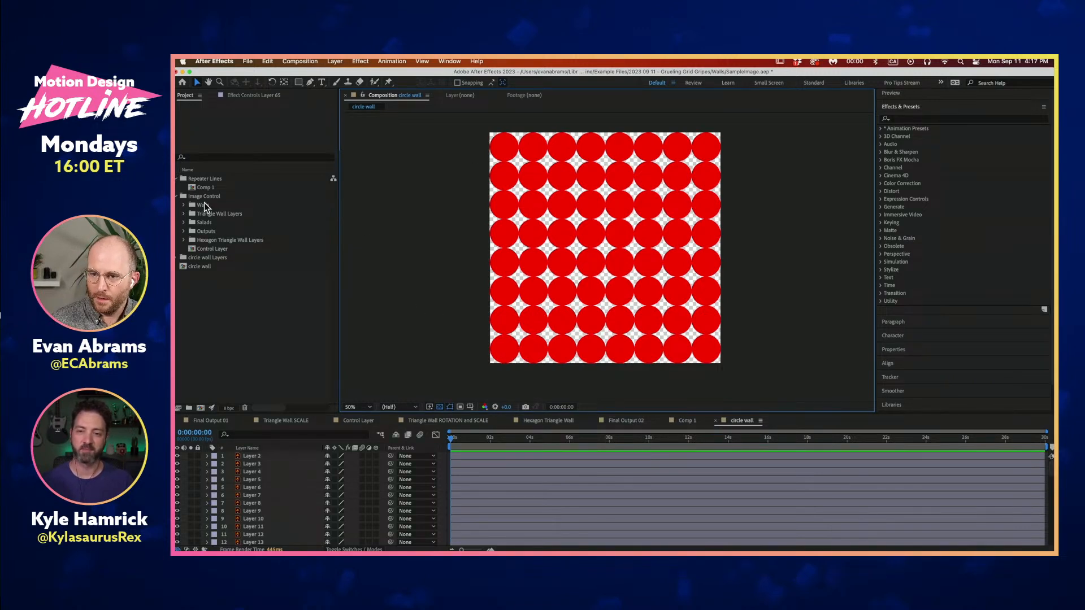
pyautogui.click(215, 308)
pyautogui.click(201, 407)
pyautogui.click(697, 431)
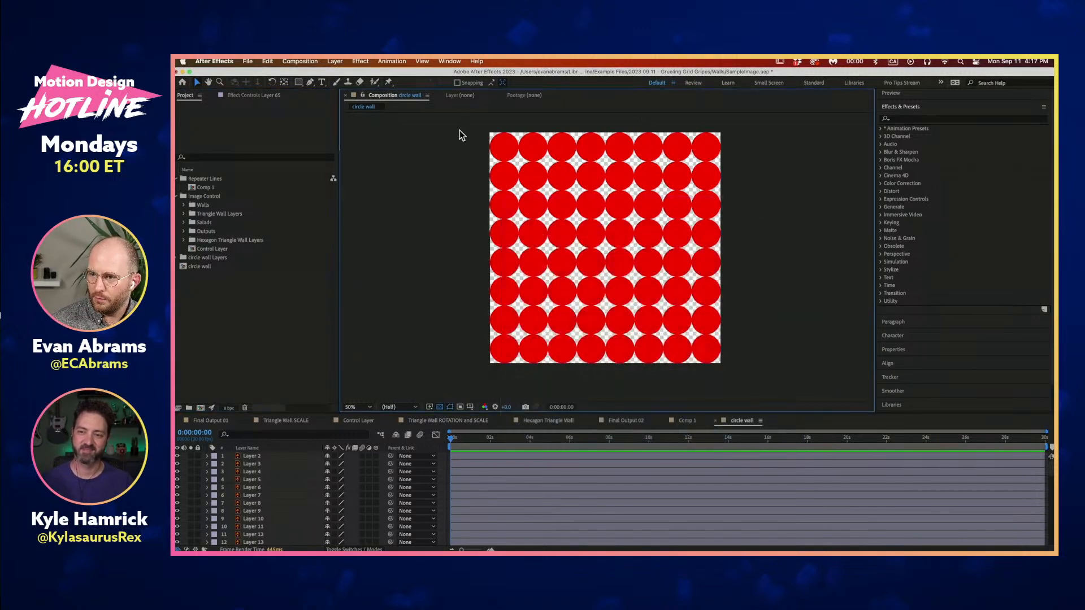
# Create a new black (000000) solid at composition size, 2000 × 2000 px, in the circle wall composition
pyautogui.rightClick(434, 194)
pyautogui.moveTo(525, 199)
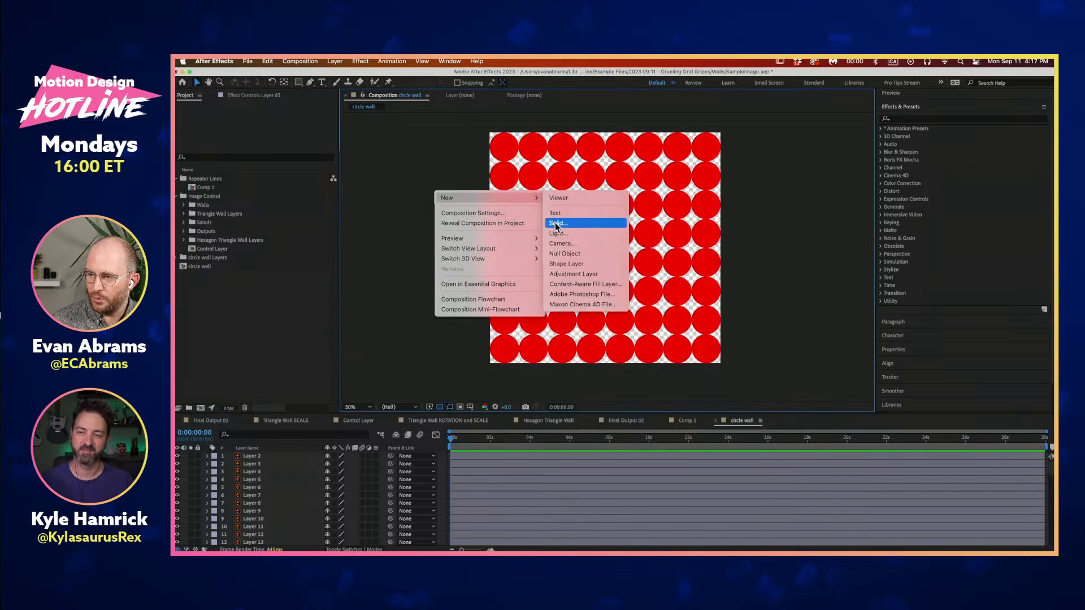
pyautogui.click(557, 224)
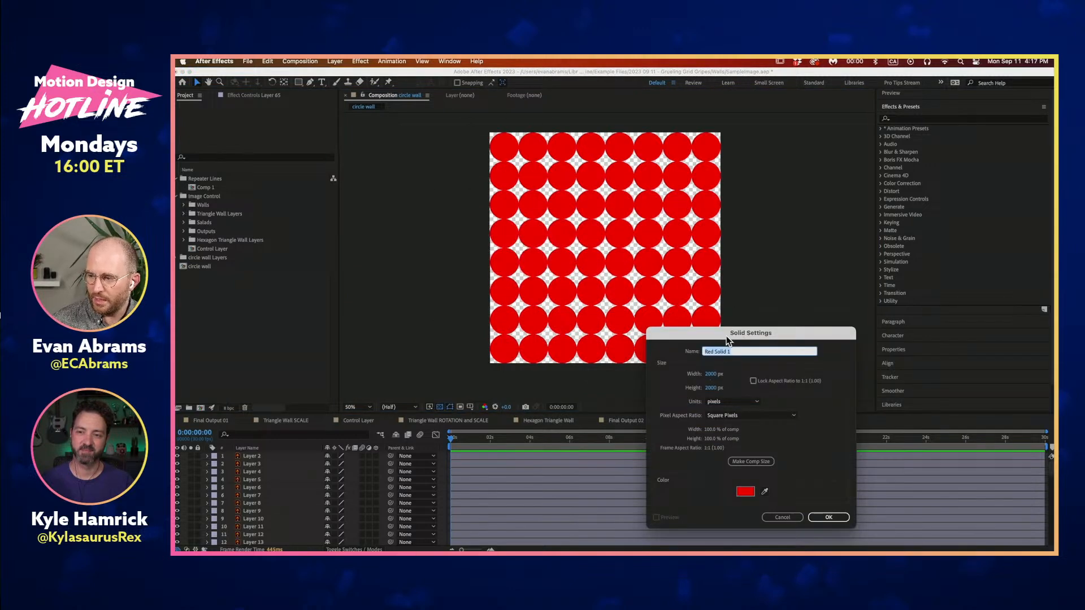
pyautogui.click(758, 459)
pyautogui.click(750, 489)
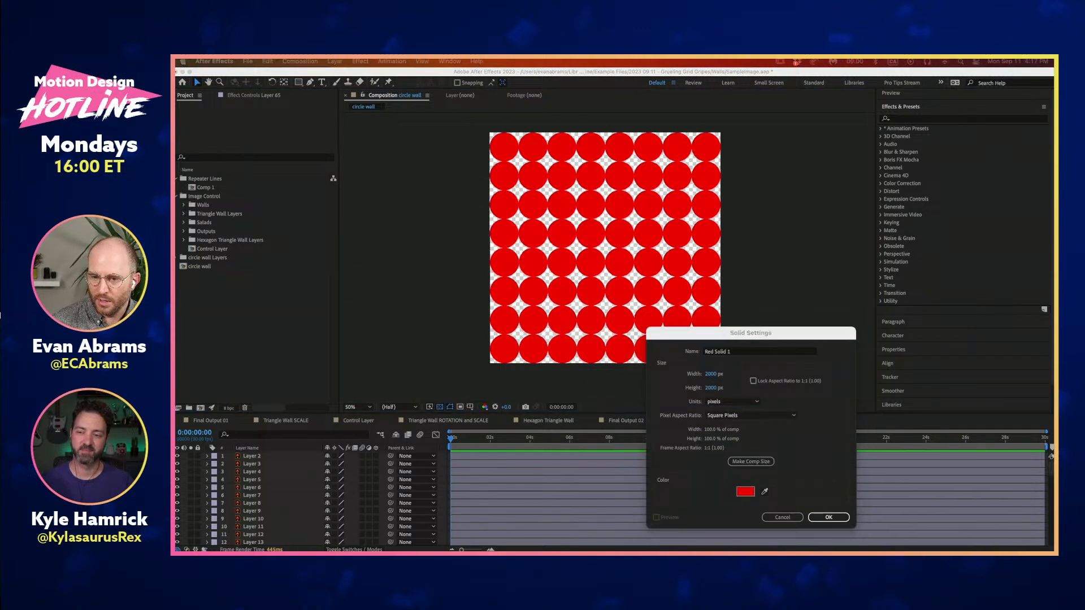
pyautogui.moveTo(441, 301); pyautogui.dragTo(385, 446)
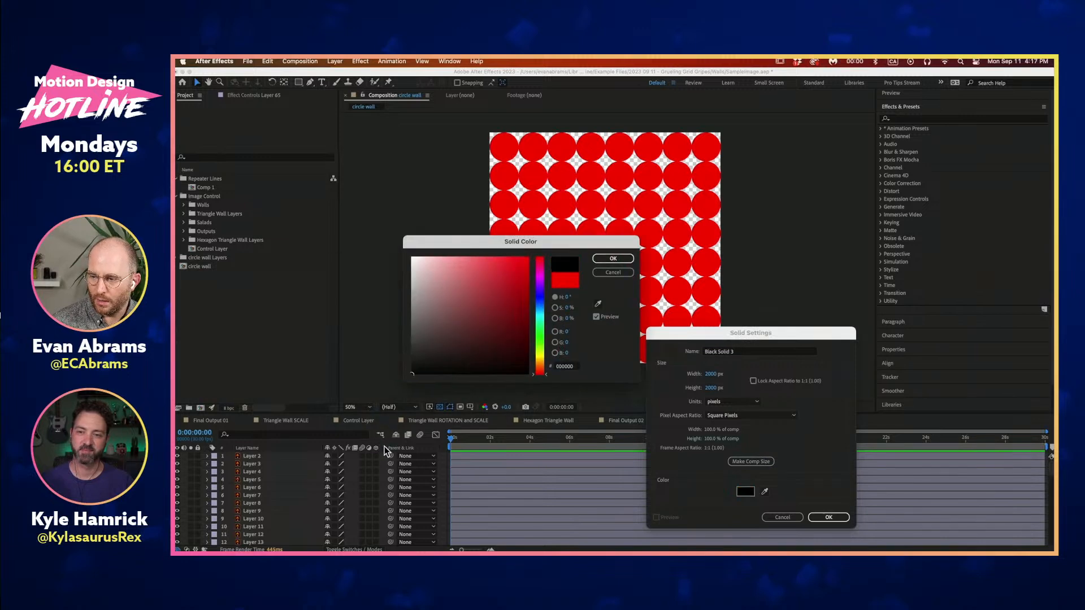
pyautogui.click(631, 259)
pyautogui.click(829, 517)
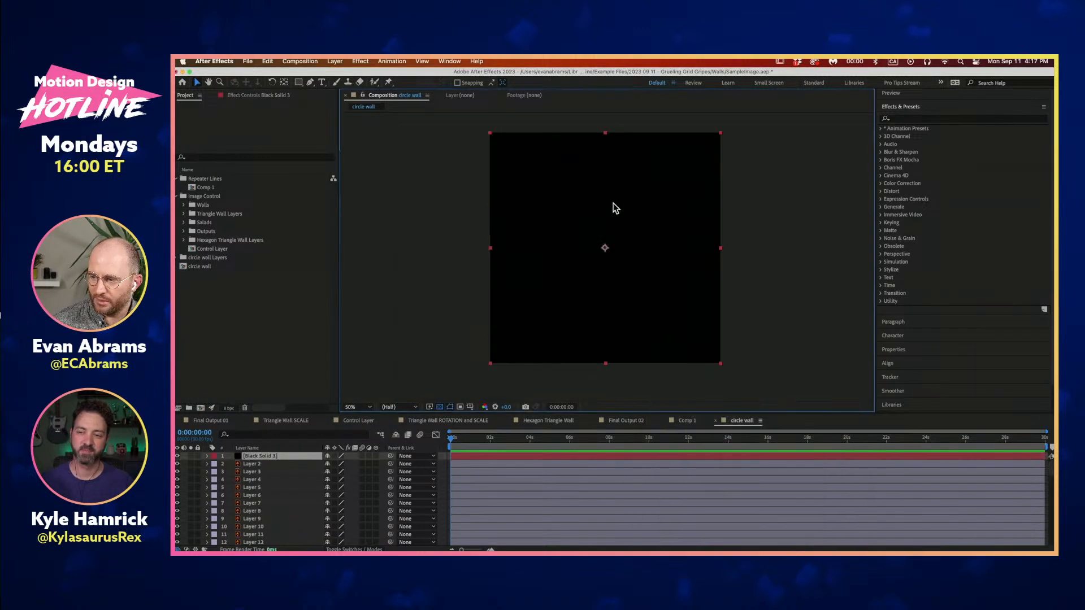
# Apply Gradient Ramp to the black solid and run it diagonally from about 1500, 530 to about 470, 1475
pyautogui.click(916, 117)
pyautogui.write('ramp')
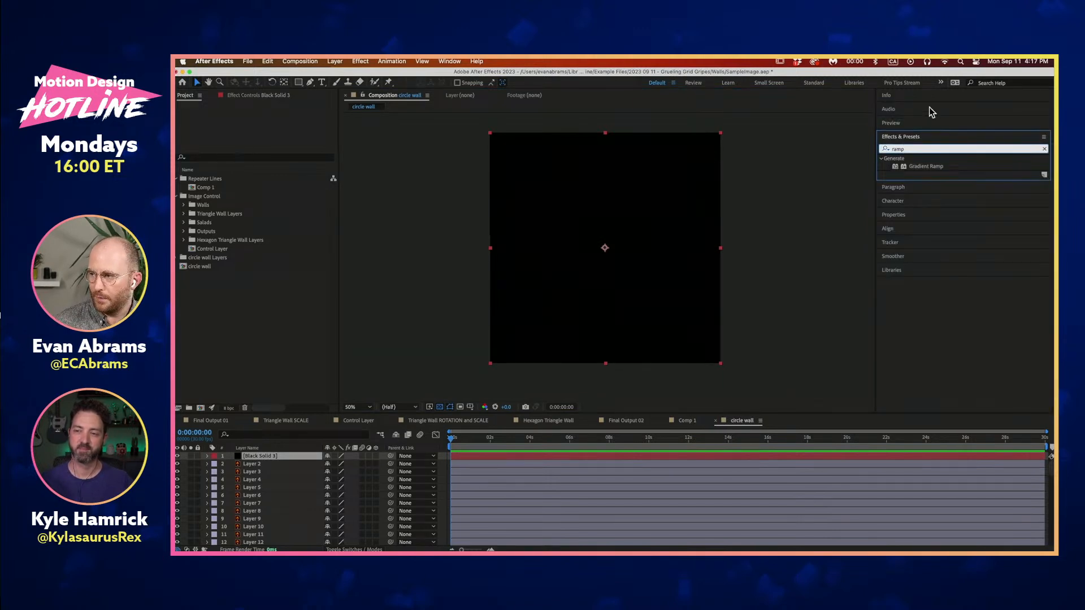
pyautogui.doubleClick(932, 166)
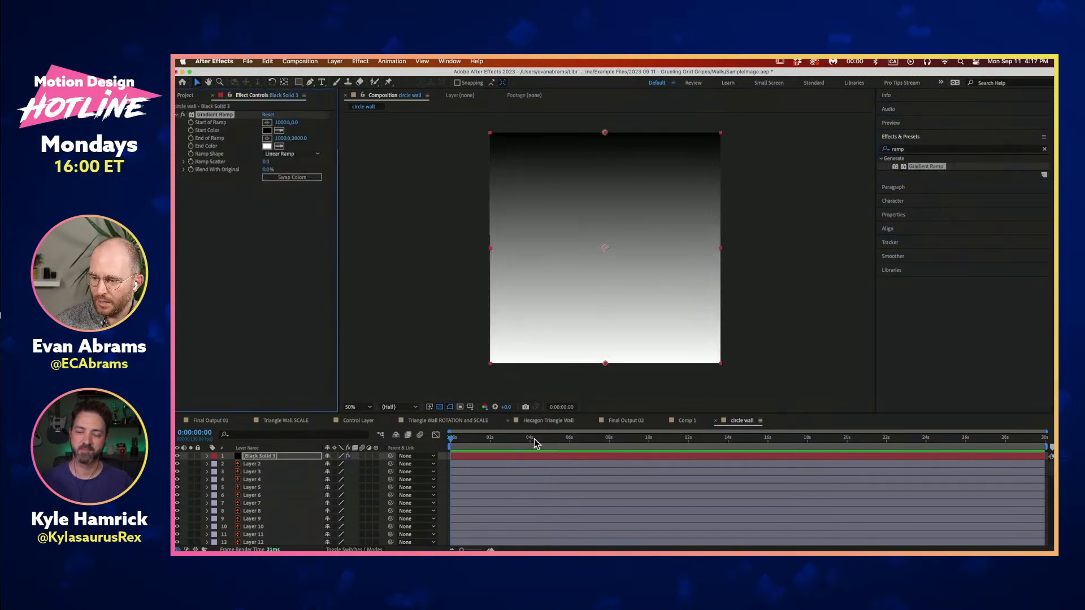
pyautogui.moveTo(605, 133); pyautogui.dragTo(719, 132)
pyautogui.moveTo(605, 363); pyautogui.dragTo(544, 303)
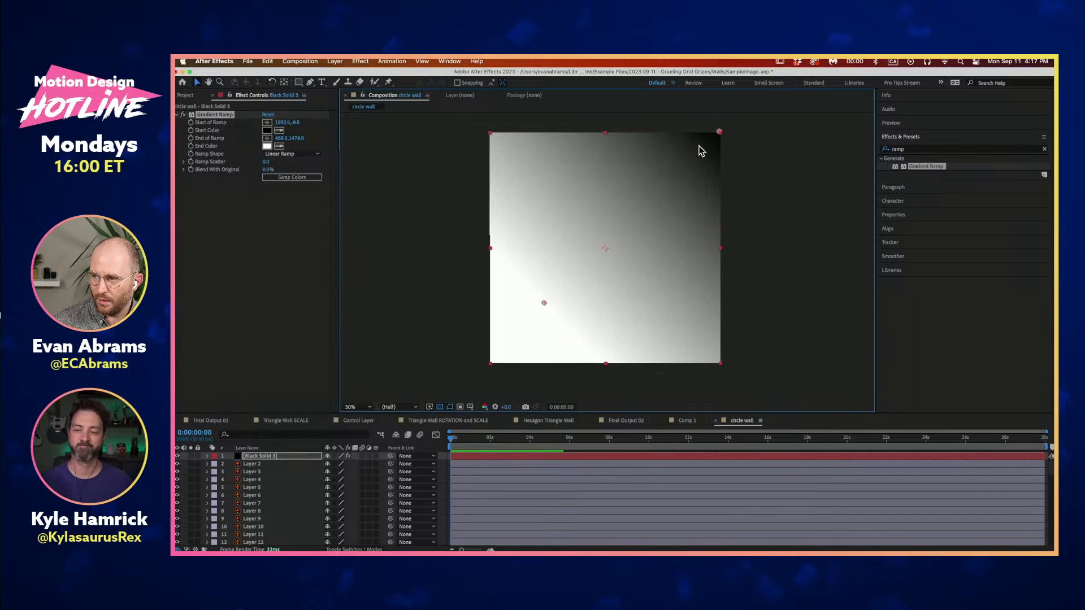
pyautogui.moveTo(719, 136); pyautogui.dragTo(664, 195)
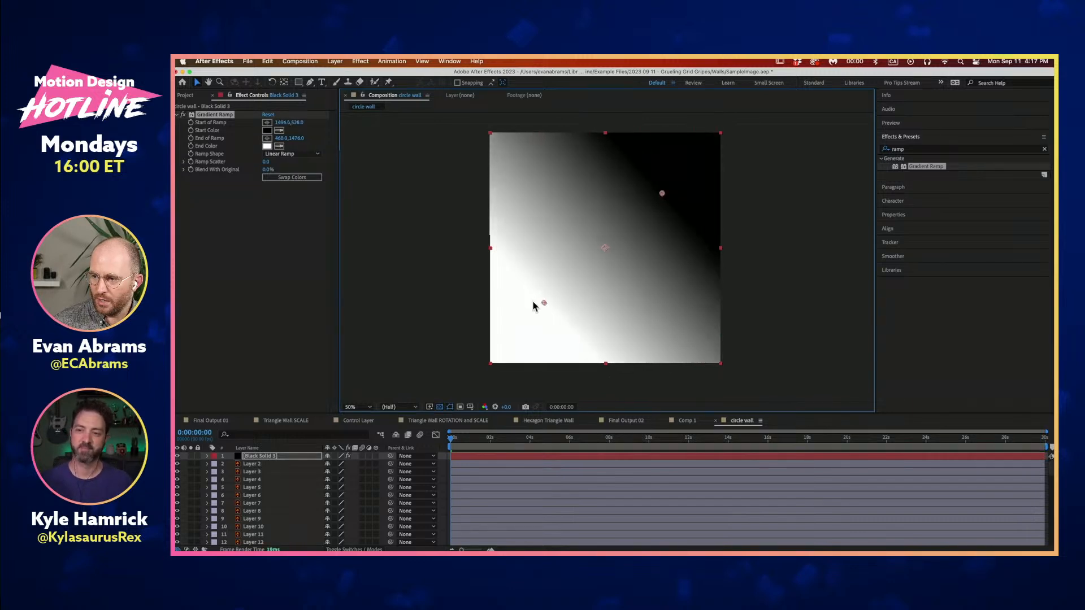
pyautogui.click(886, 96)
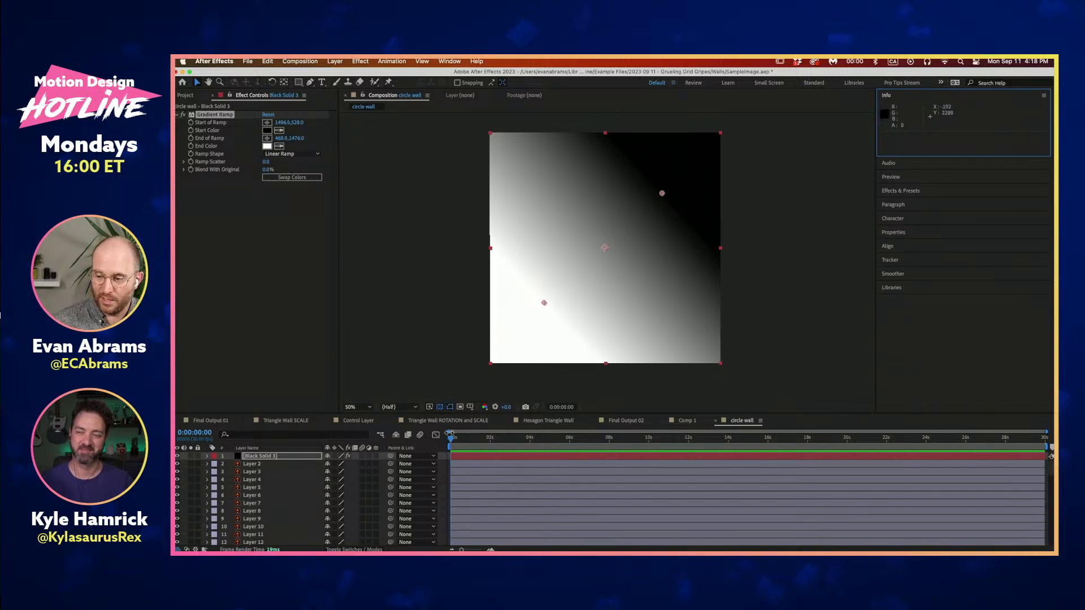
# Pre-compose the gradient solid under the default name, moving all attributes into the new composition
pyautogui.moveTo(466, 456); pyautogui.dragTo(467, 456)
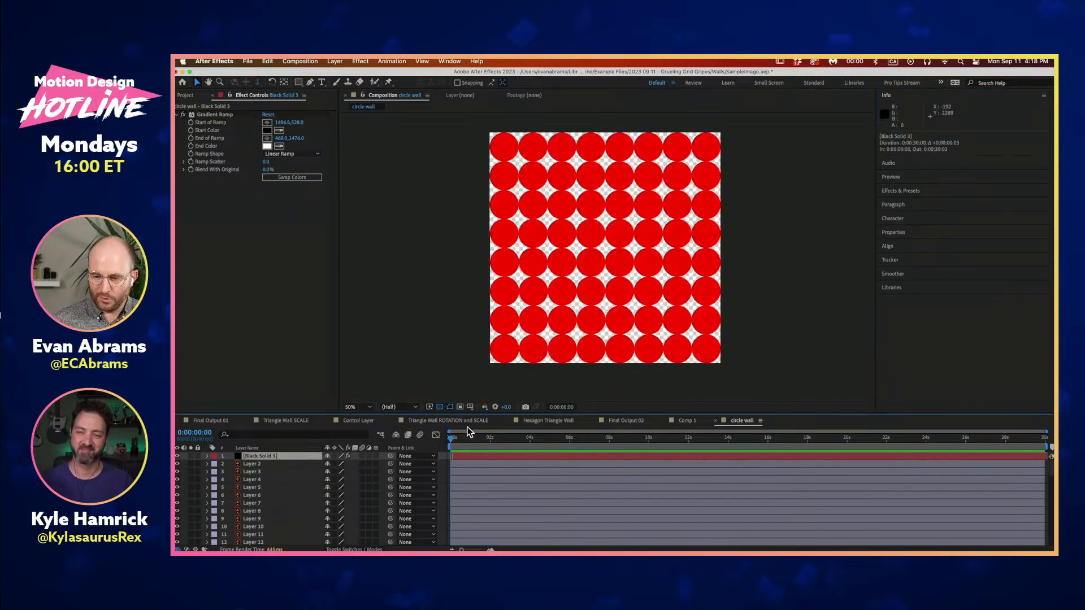
pyautogui.press('super+z')
pyautogui.press('super+shift+c')
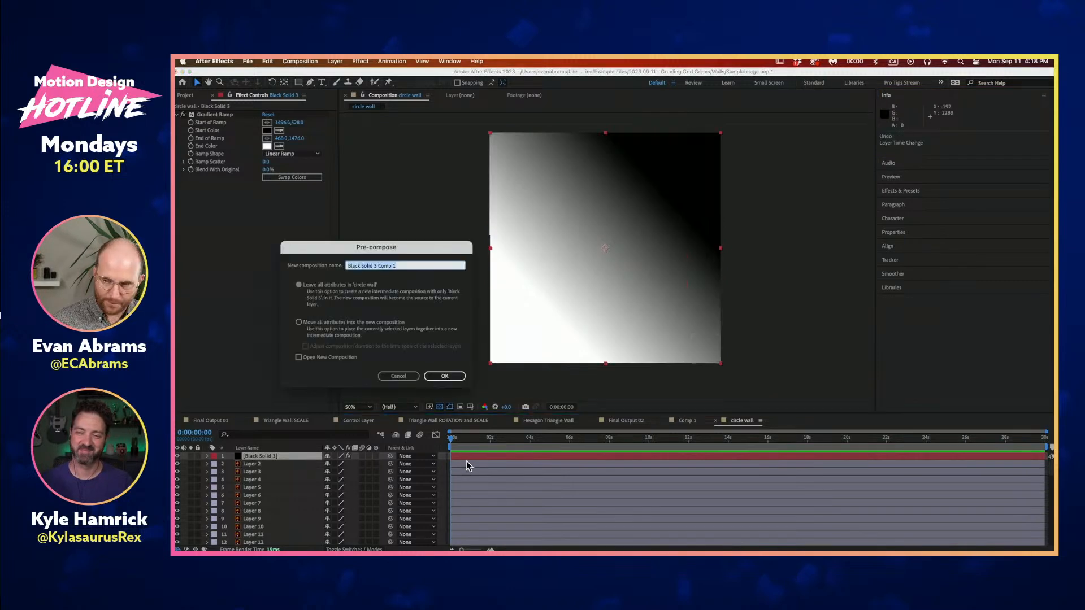
pyautogui.click(322, 324)
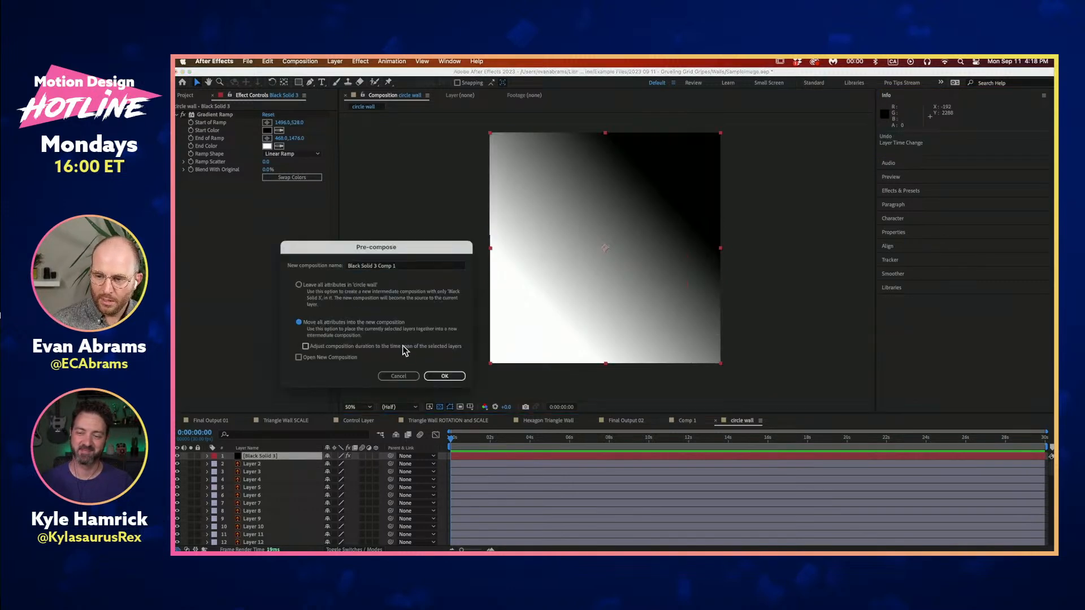
pyautogui.click(438, 377)
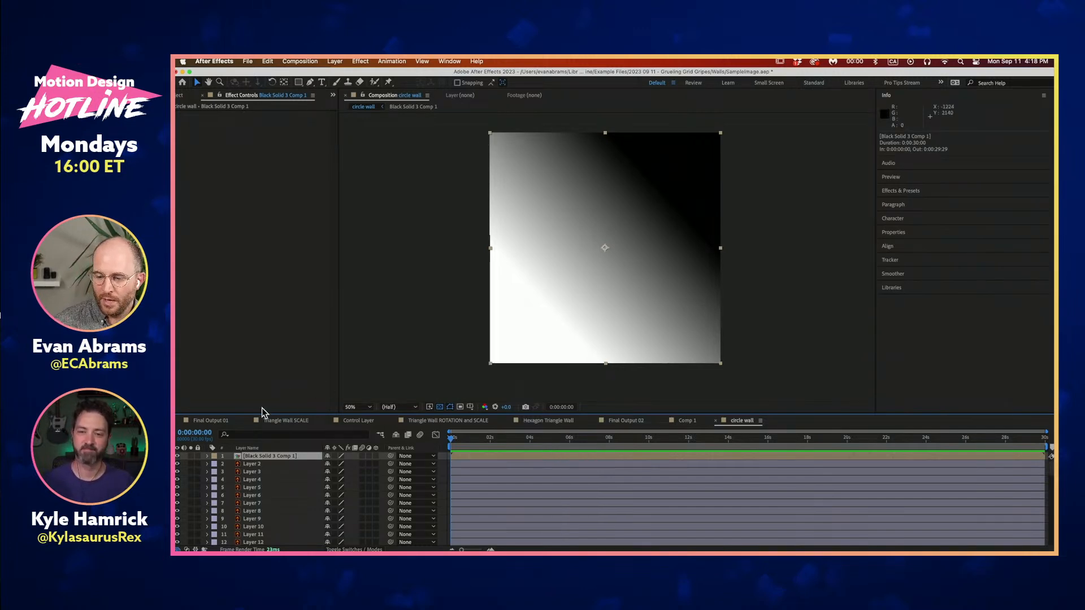
# Hide the pre-composed gradient layer and expand the Transform properties of Layer 2, the bottom-right circle
pyautogui.click(177, 455)
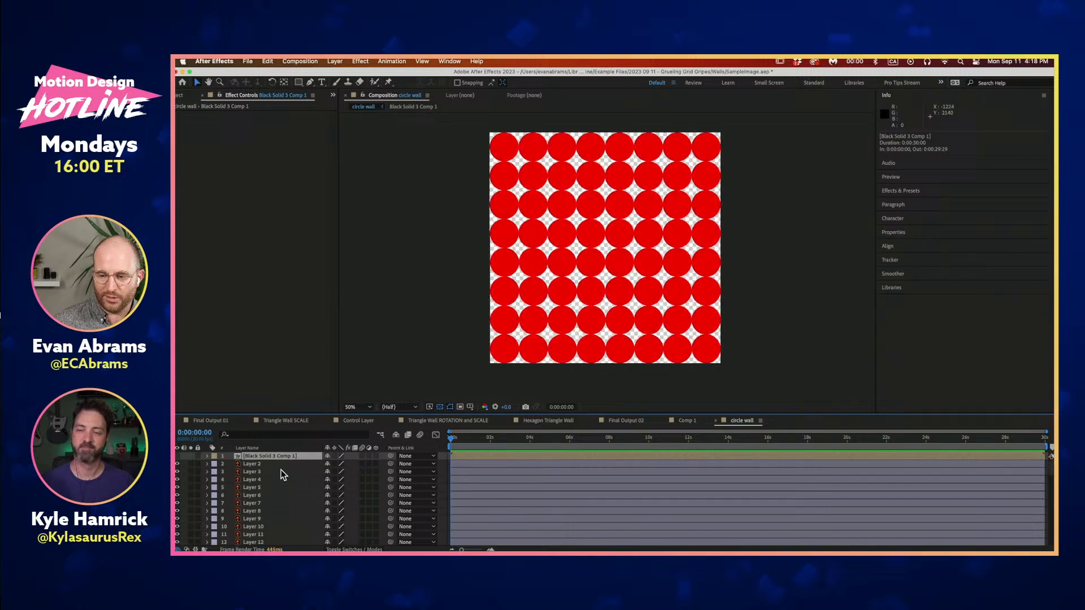
pyautogui.click(276, 471)
pyautogui.click(274, 465)
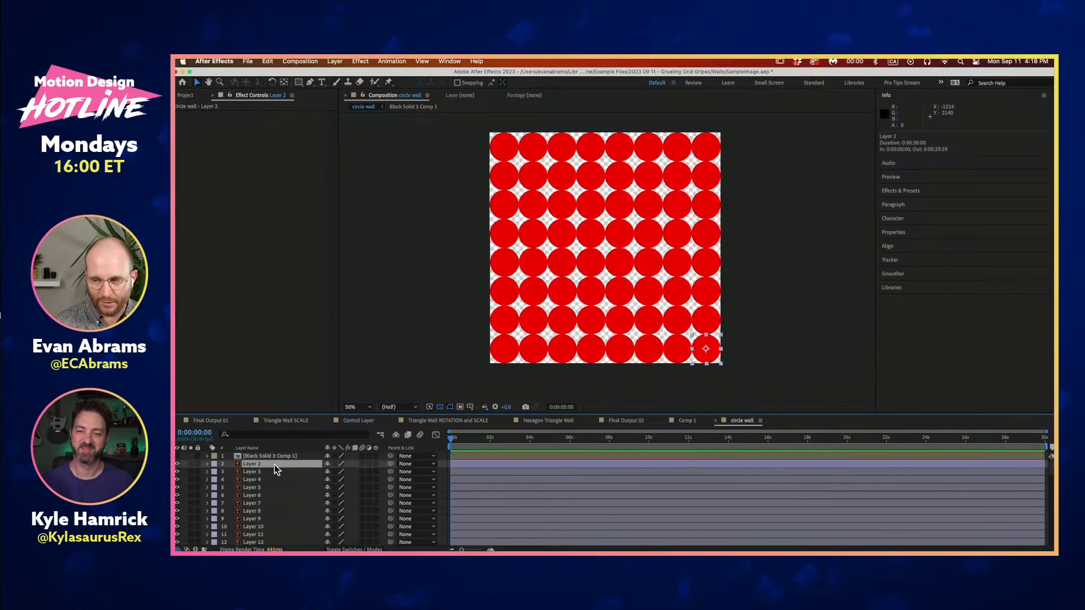
pyautogui.click(207, 464)
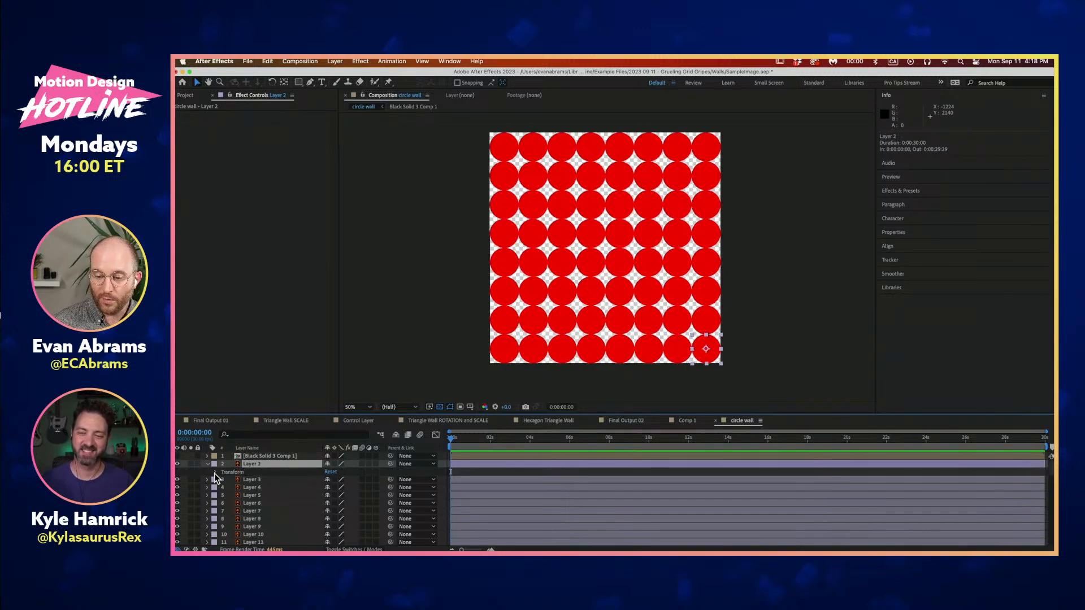
pyautogui.click(215, 473)
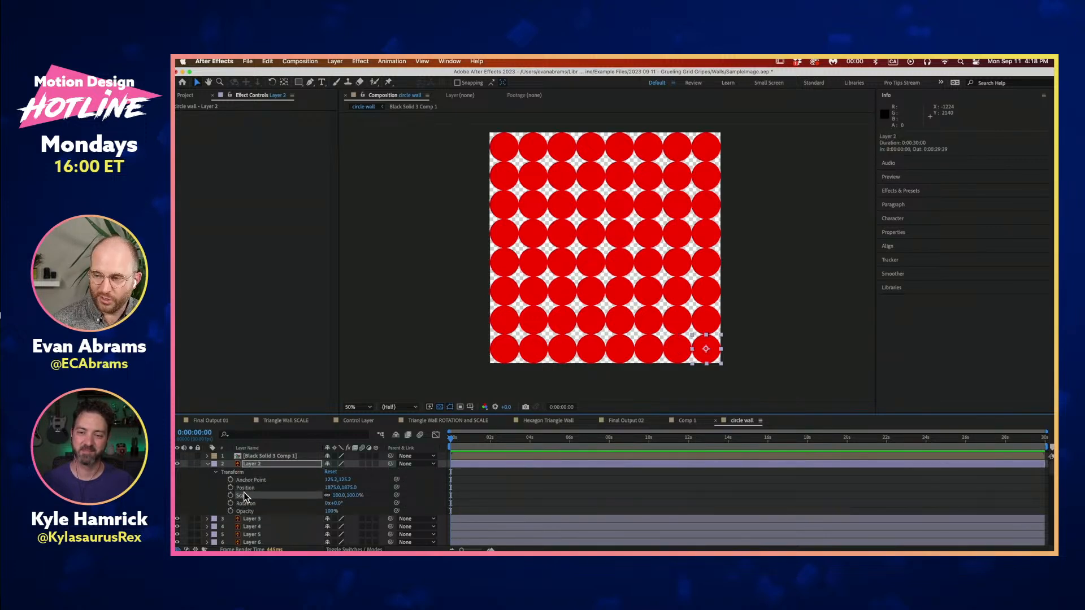
pyautogui.keyDown('alt'); pyautogui.click(229, 496); pyautogui.keyUp('alt')
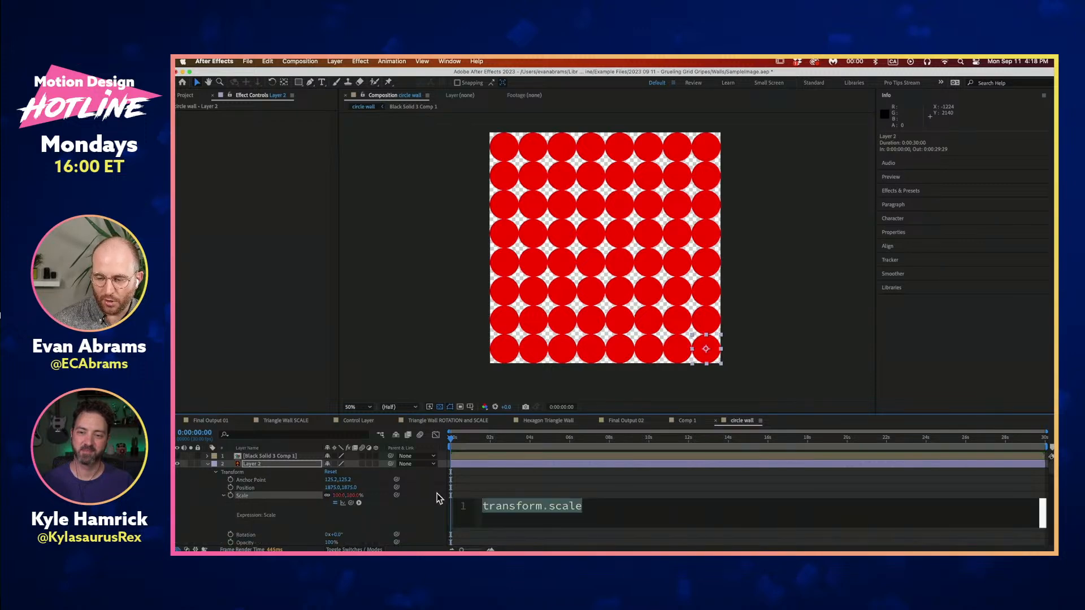
pyautogui.click(473, 487)
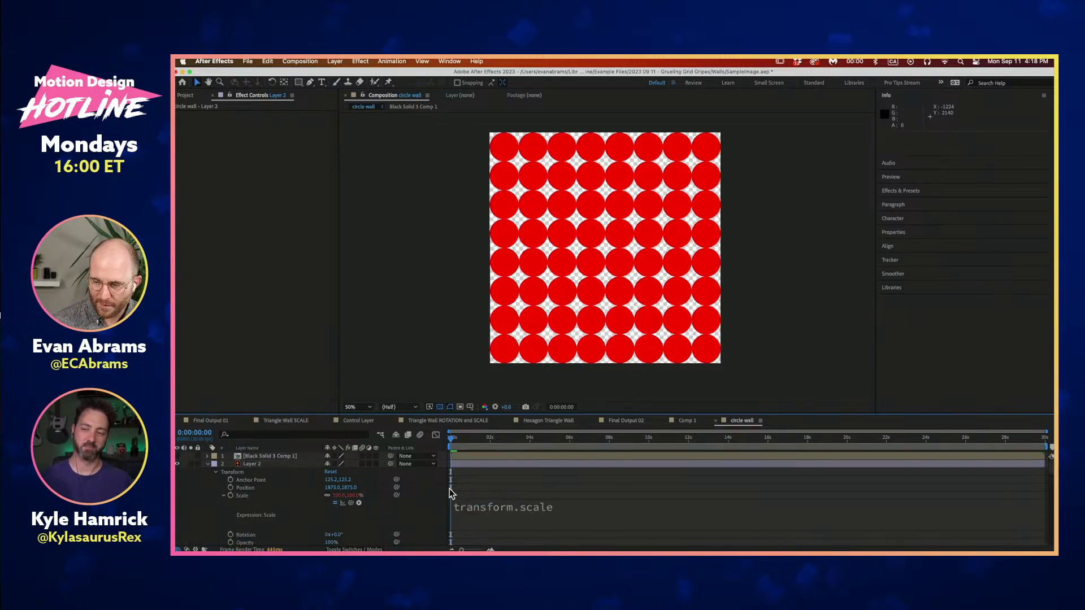
pyautogui.click(231, 497)
pyautogui.click(231, 496)
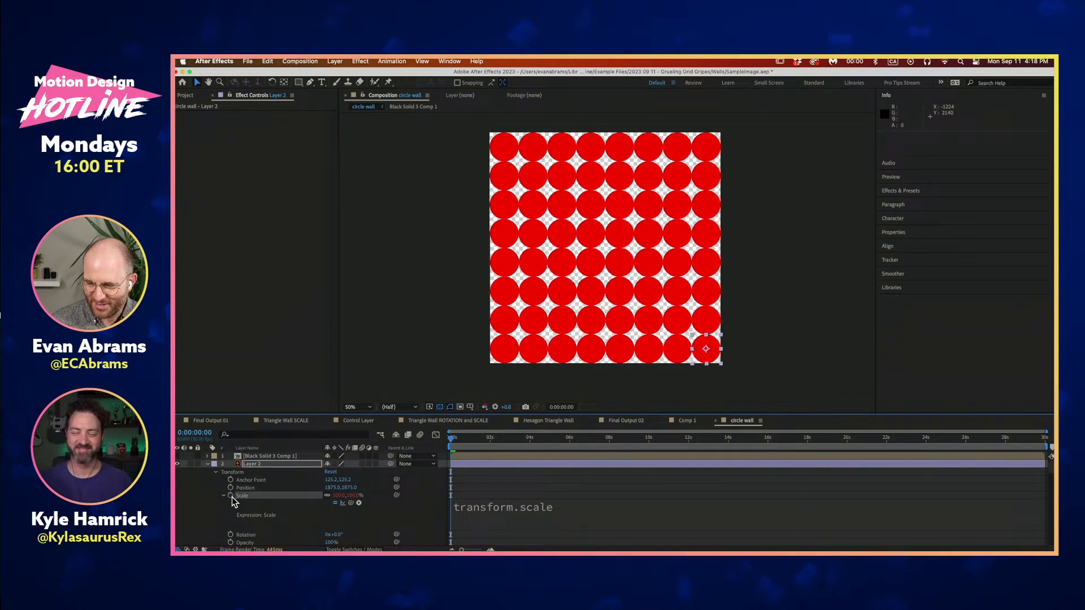
pyautogui.keyDown('alt'); pyautogui.click(229, 496); pyautogui.keyUp('alt')
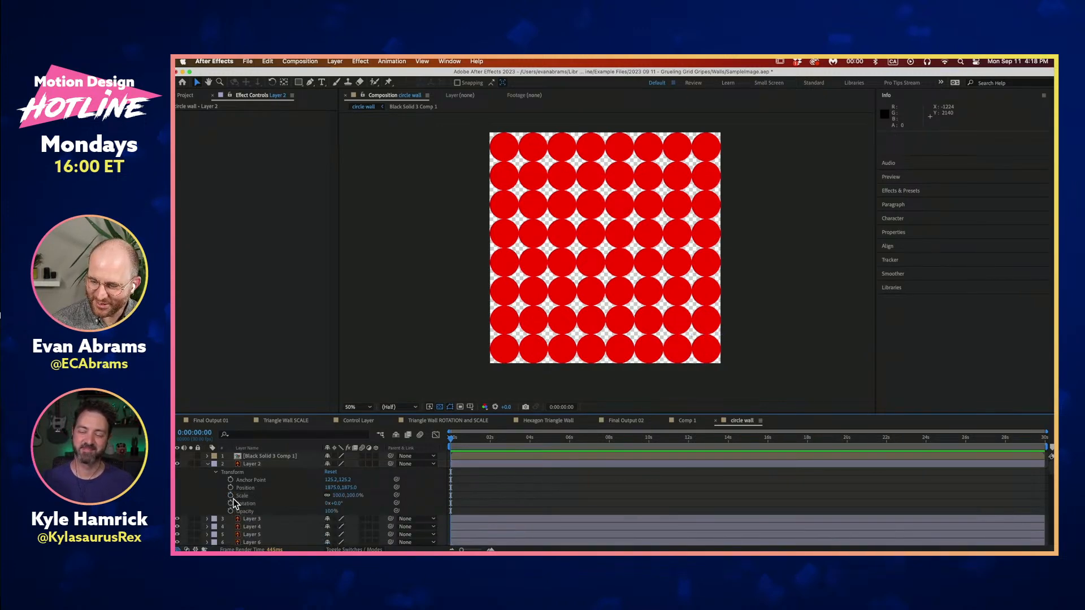
# Add an expression to Layer 2's Scale and replace the default text with the two-value array [s,s]
pyautogui.keyDown('alt'); pyautogui.click(230, 496); pyautogui.keyUp('alt')
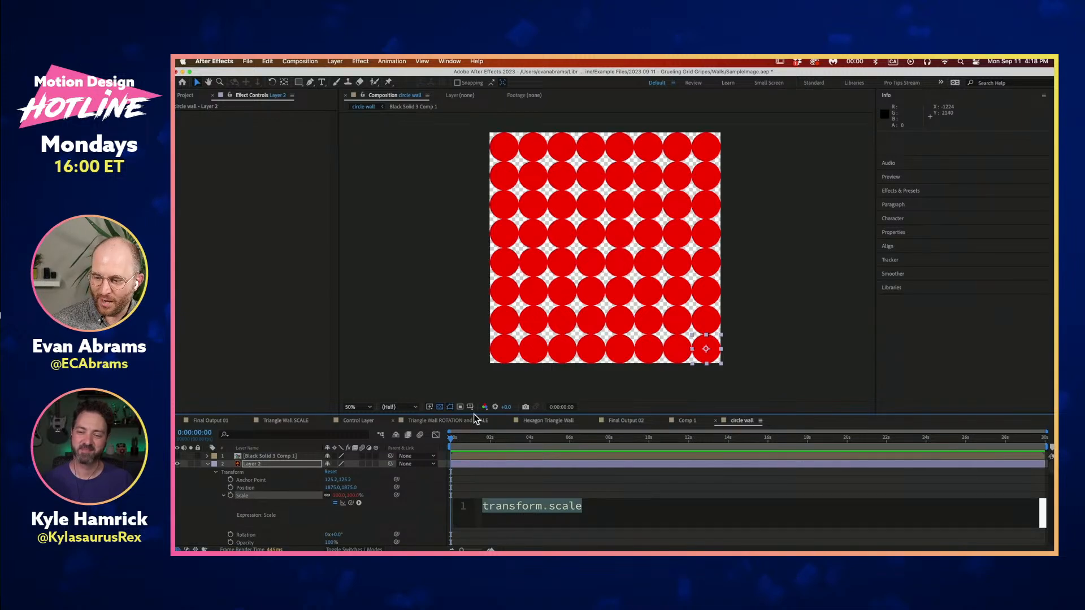
pyautogui.moveTo(472, 413); pyautogui.dragTo(459, 338)
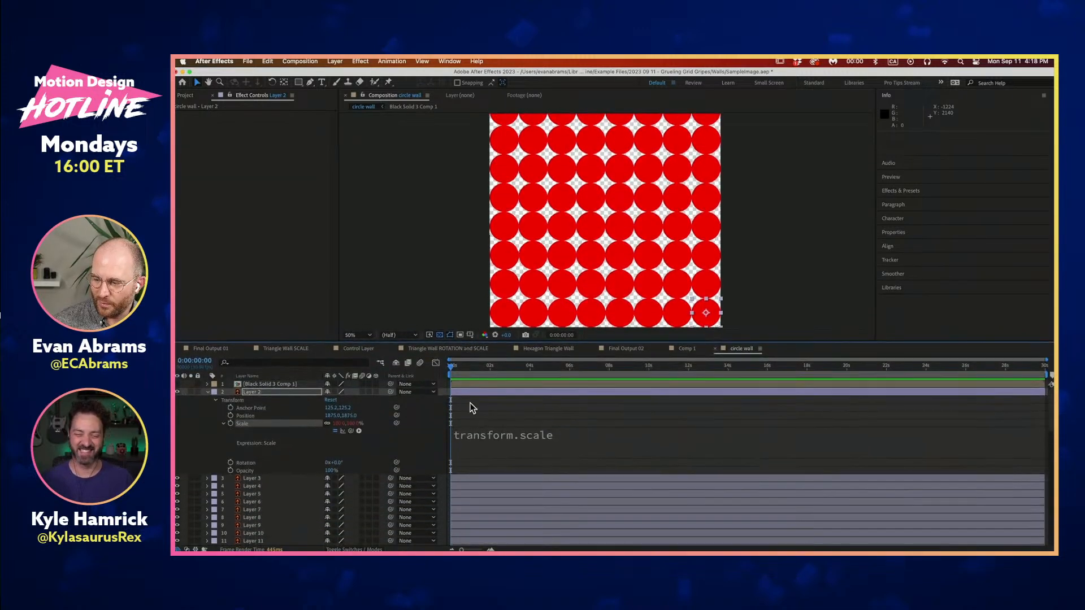
pyautogui.click(520, 443)
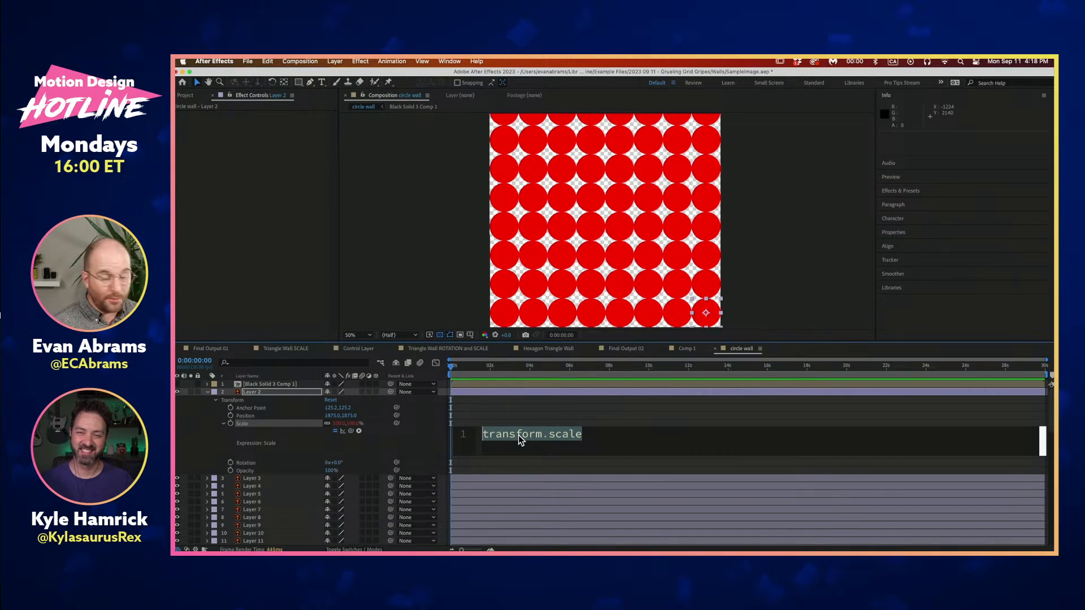
pyautogui.press('BackSpace')
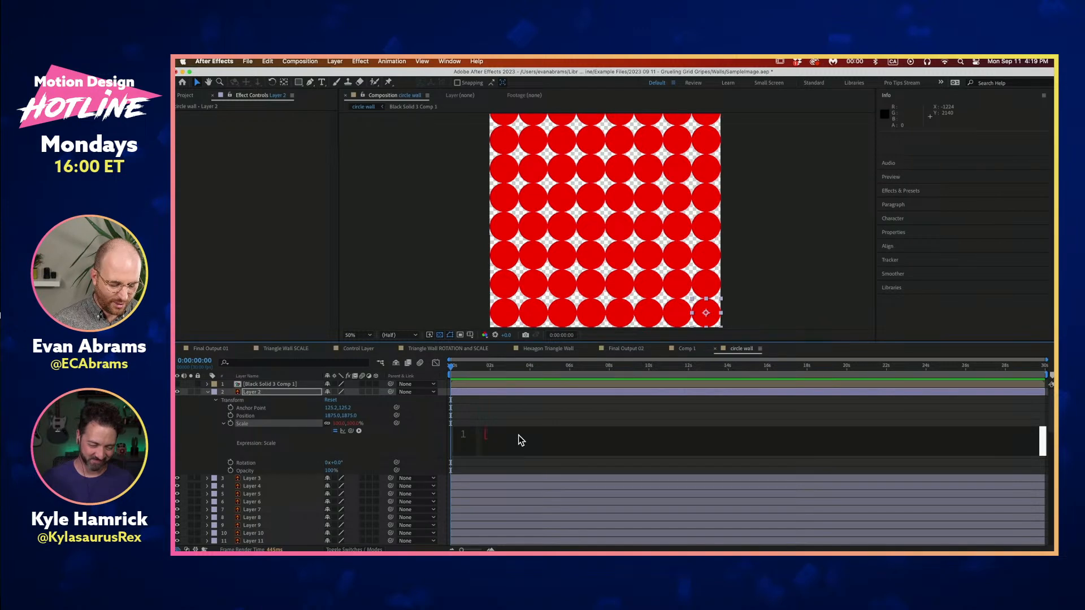
pyautogui.write('[s,s]')
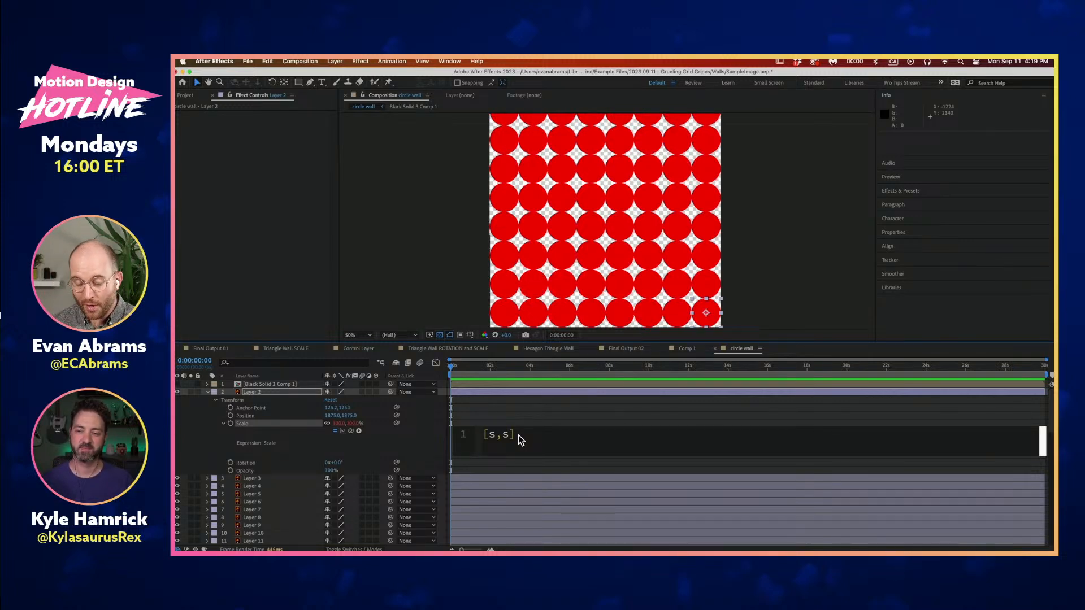
pyautogui.press('super+a')
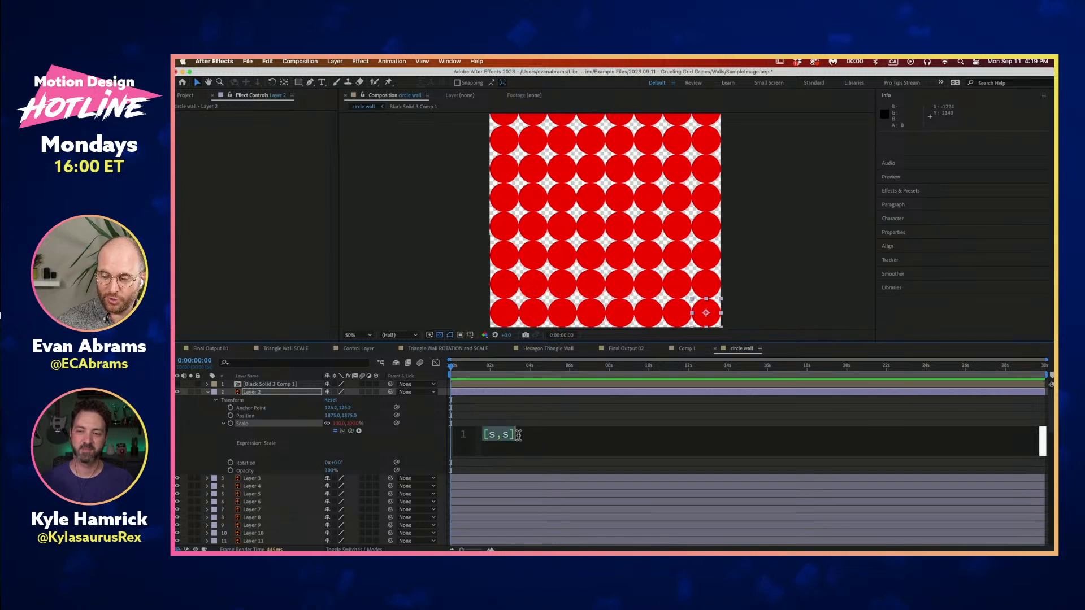
pyautogui.click(547, 439)
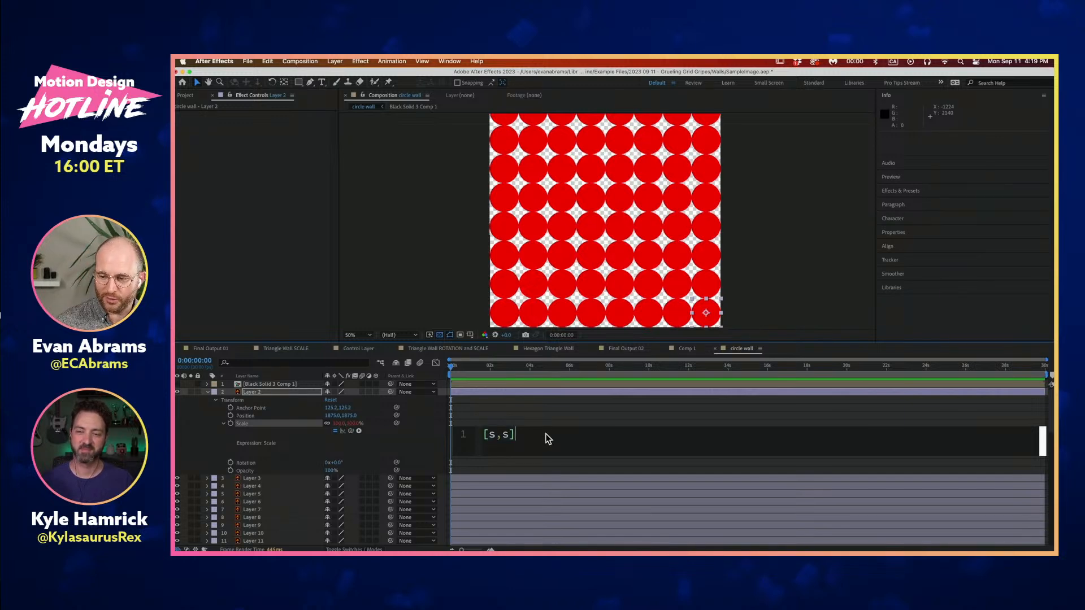
# Start declaring the variables input and s on separate lines above [s,s] in Layer 2's Scale expression
pyautogui.press('Return')
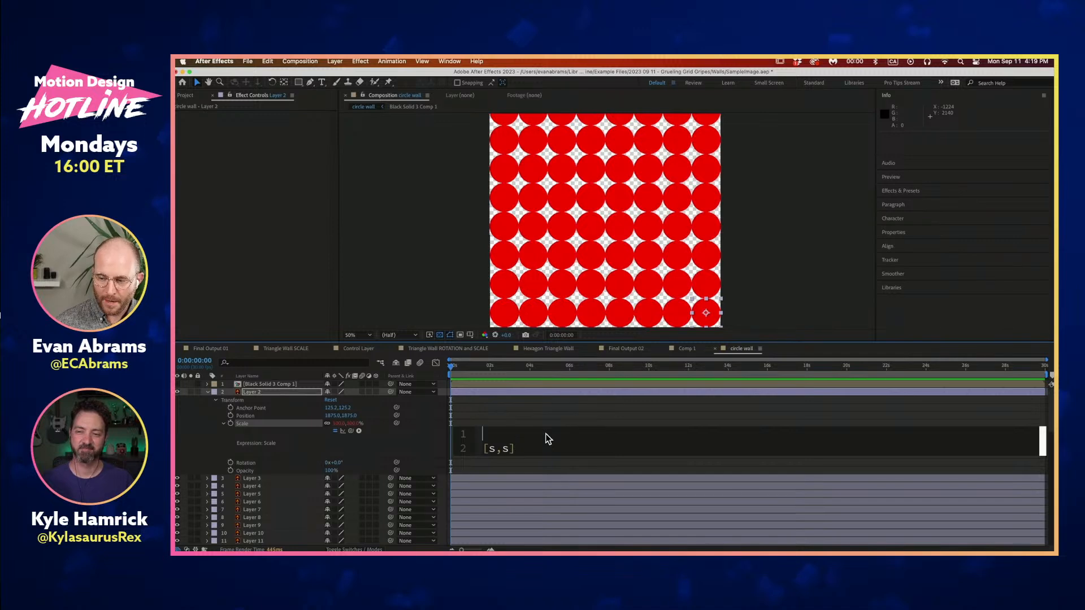
pyautogui.write('var s =')
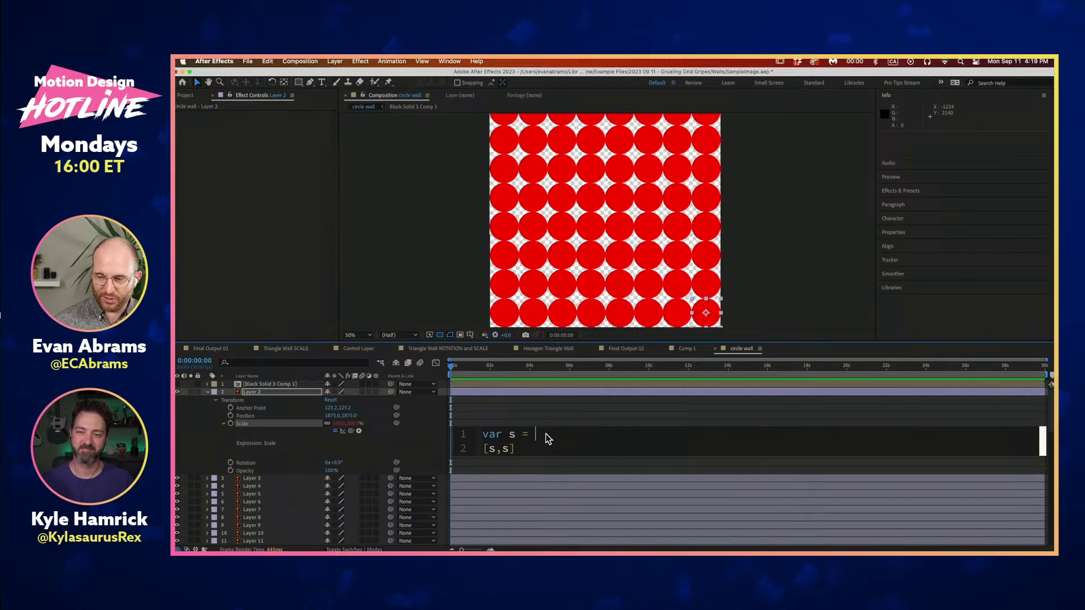
pyautogui.press('super+Left')
pyautogui.press('Return')
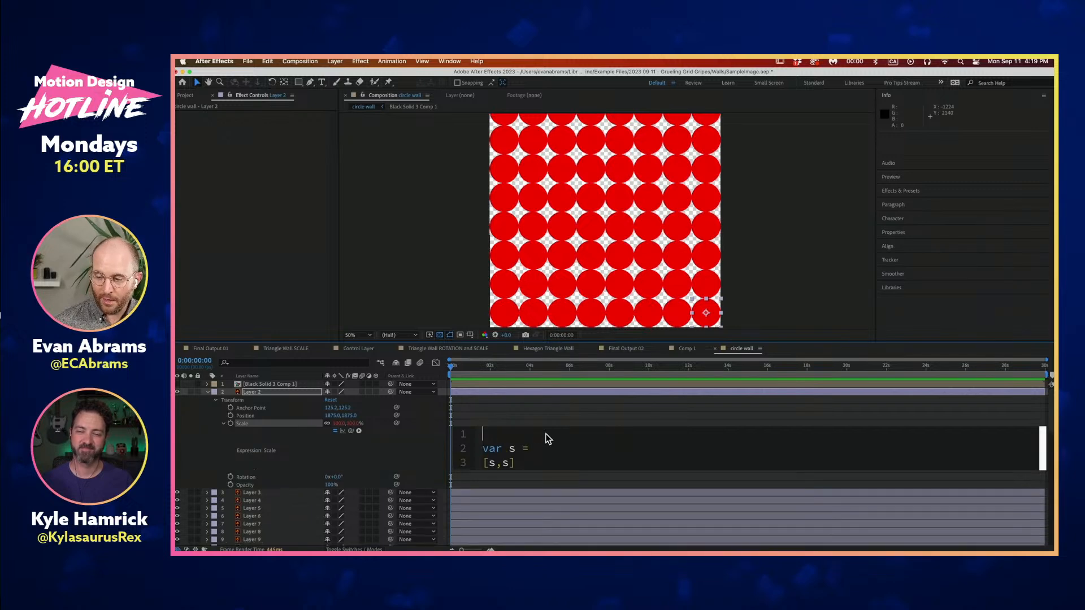
pyautogui.write('var input =')
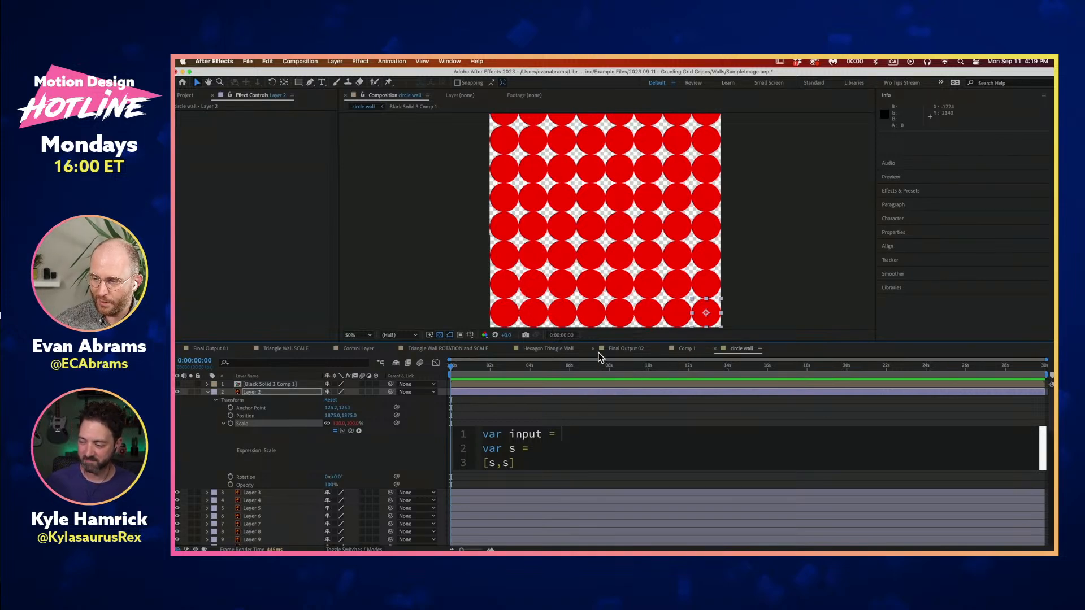
# Copy the samp and s variable lines from the Scale expression of Layer 2 in the Hexagon Triangle Wall composition
pyautogui.click(616, 349)
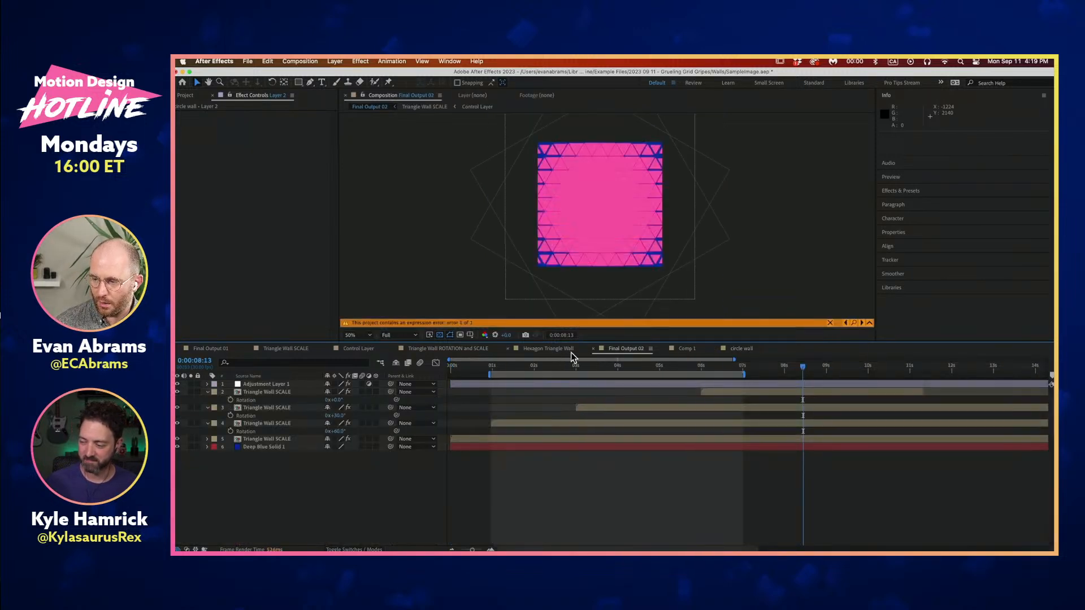
pyautogui.click(570, 350)
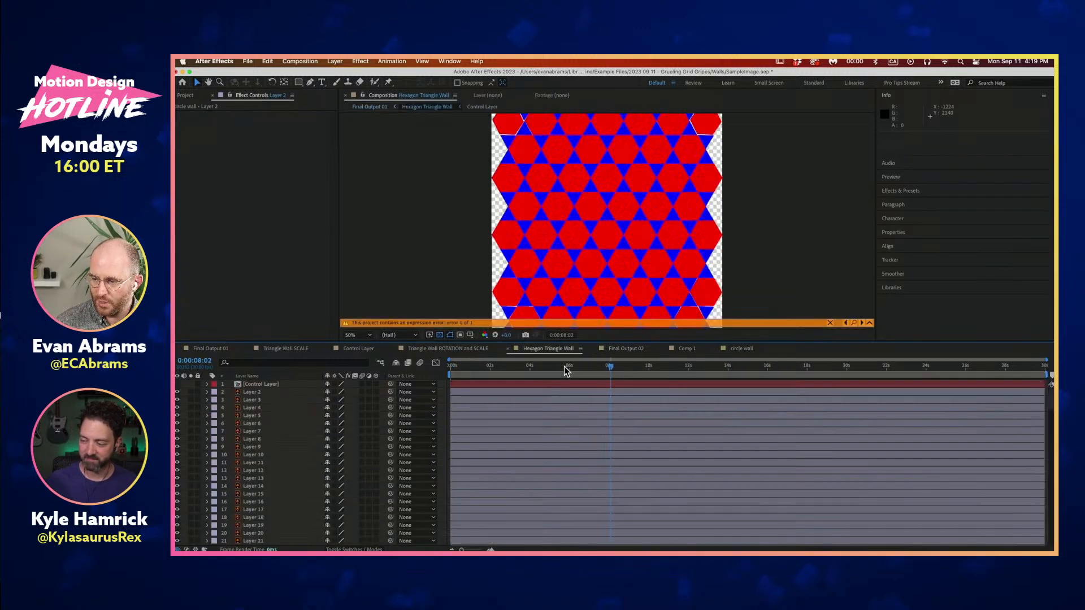
pyautogui.click(282, 393)
pyautogui.press('e')
pyautogui.press('e')
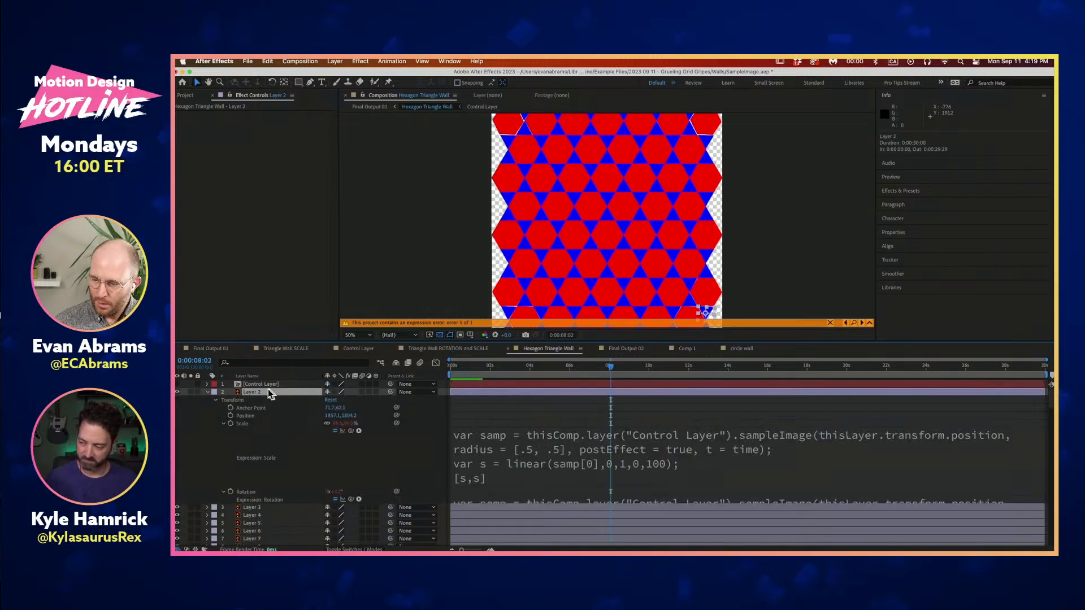
pyautogui.click(503, 442)
pyautogui.click(489, 438)
pyautogui.moveTo(490, 440); pyautogui.dragTo(879, 462)
pyautogui.press('super+c')
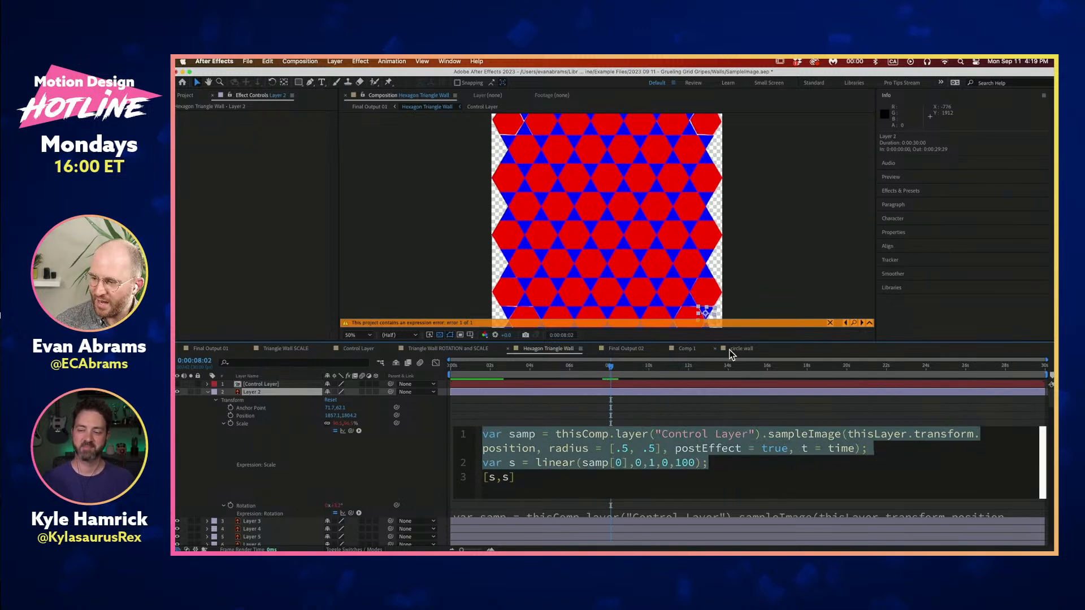
# Replace the empty variable declarations in the circle wall Layer 2 Scale expression with the copied sampleImage and linear lines
pyautogui.click(728, 353)
pyautogui.click(549, 448)
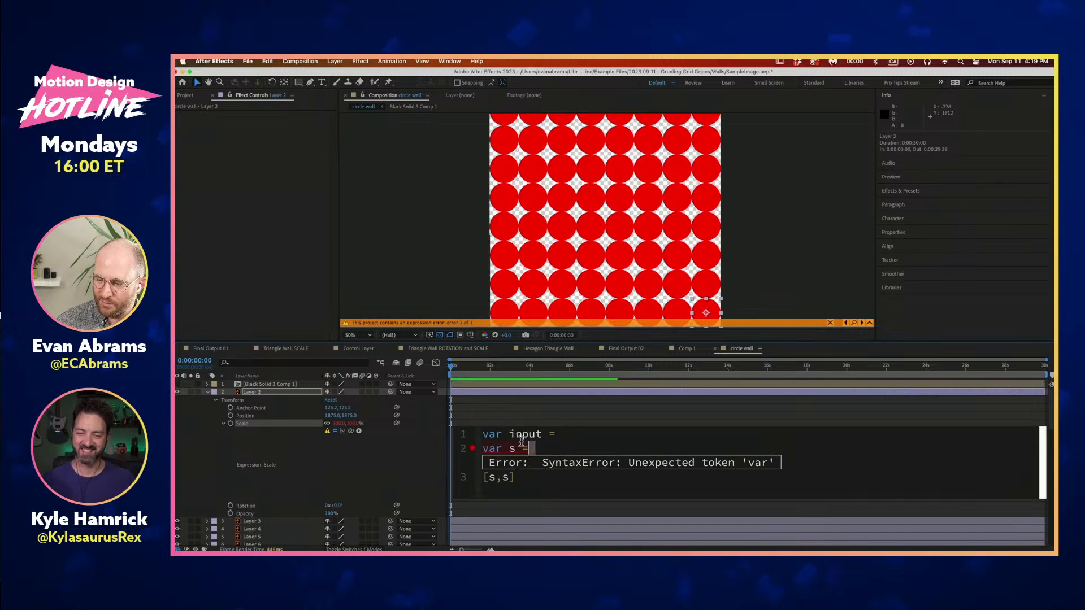
pyautogui.moveTo(549, 448); pyautogui.dragTo(469, 434)
pyautogui.press('super+v')
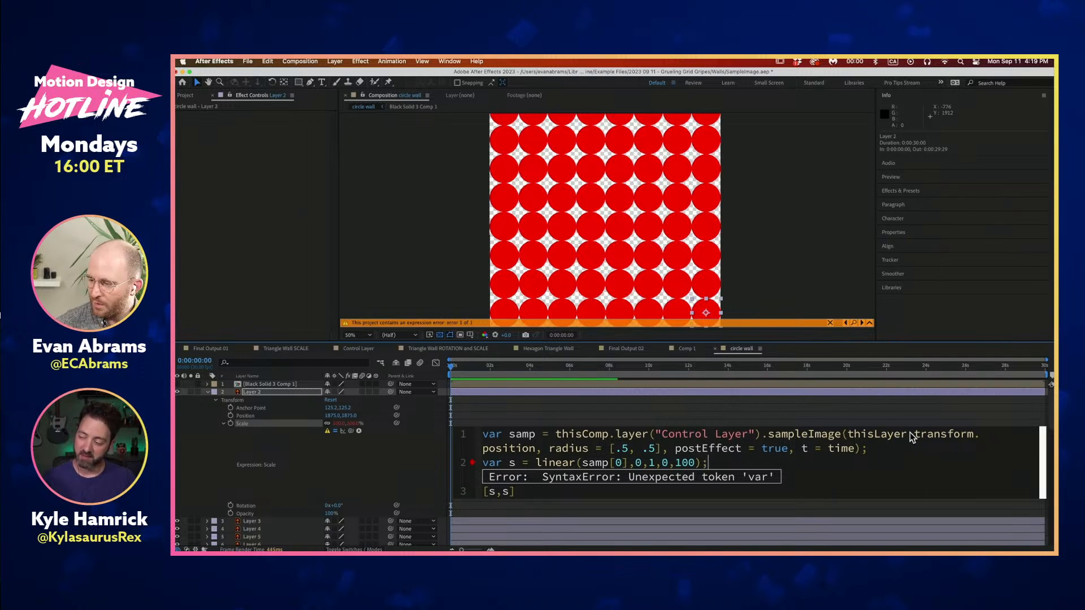
pyautogui.press('KP_Enter')
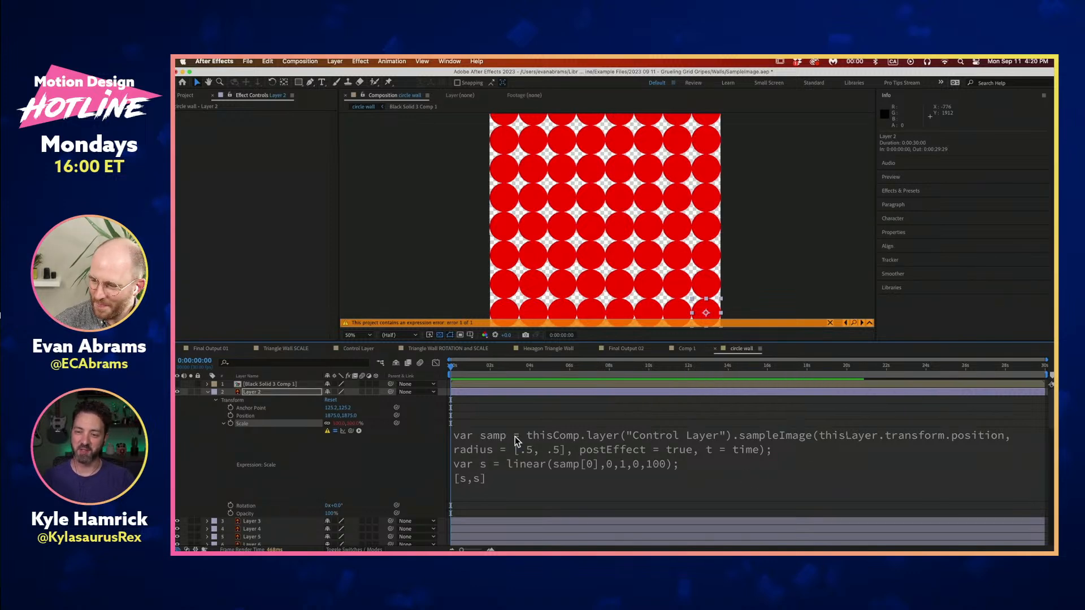
# Replace the Control Layer reference in the Scale expression with the pre-composed gradient layer, Black Solid 3 Comp 1, and apply it
pyautogui.click(559, 438)
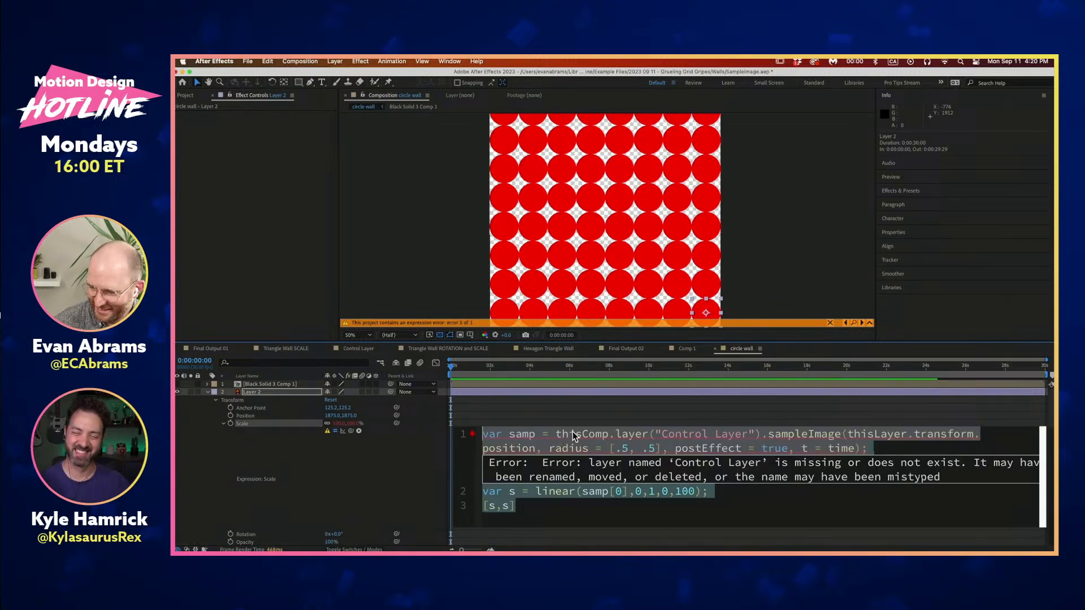
pyautogui.click(575, 435)
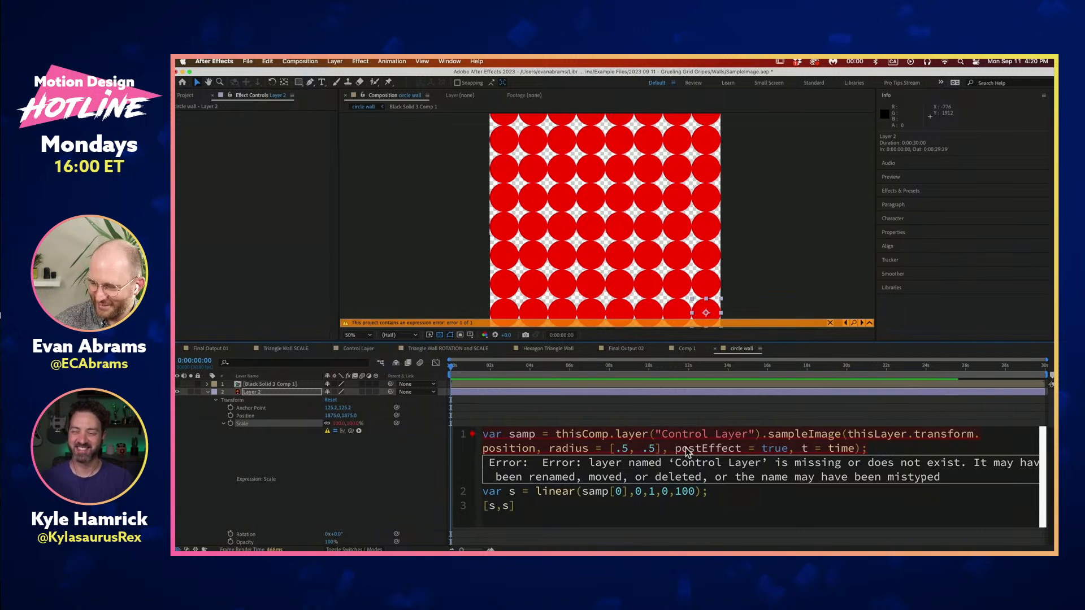
pyautogui.doubleClick(570, 436)
pyautogui.moveTo(569, 436)
pyautogui.mouseDown()
pyautogui.moveTo(771, 437)
pyautogui.moveTo(559, 441)
pyautogui.mouseUp()
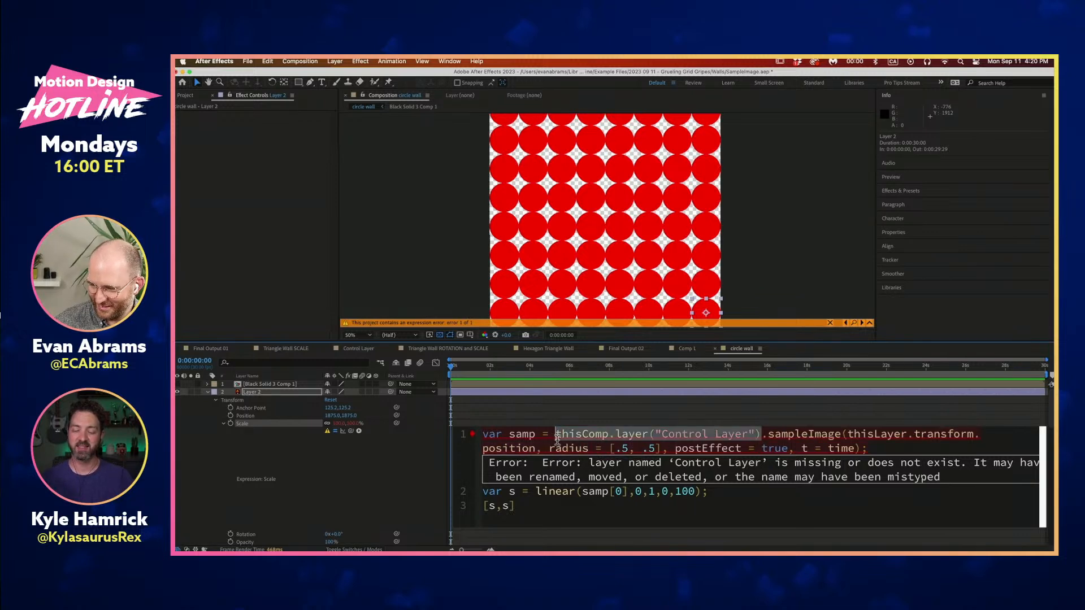
pyautogui.moveTo(662, 434); pyautogui.dragTo(748, 434)
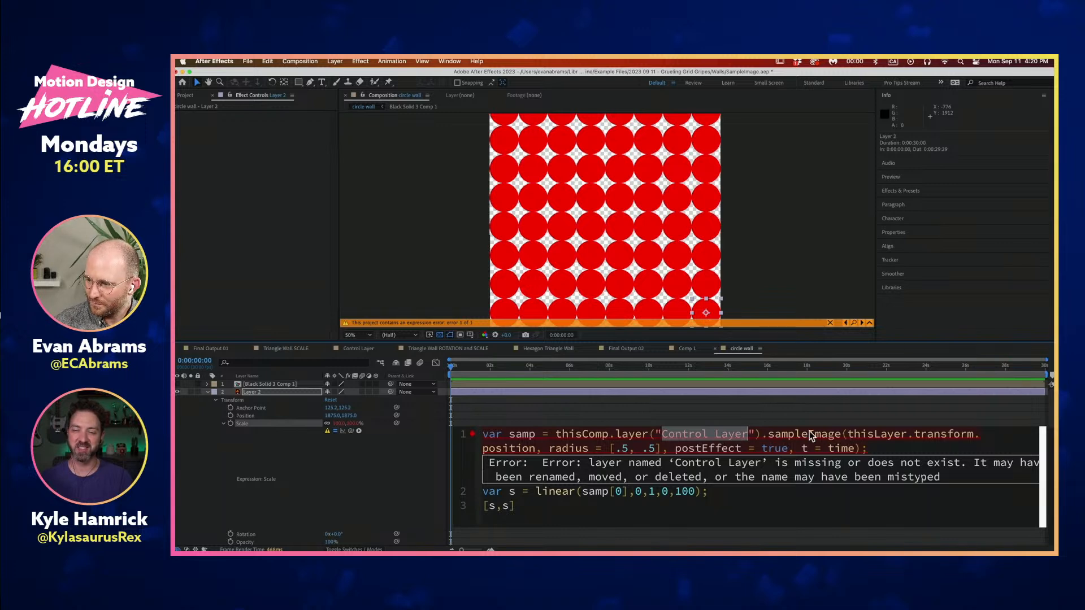
pyautogui.moveTo(760, 434); pyautogui.dragTo(555, 434)
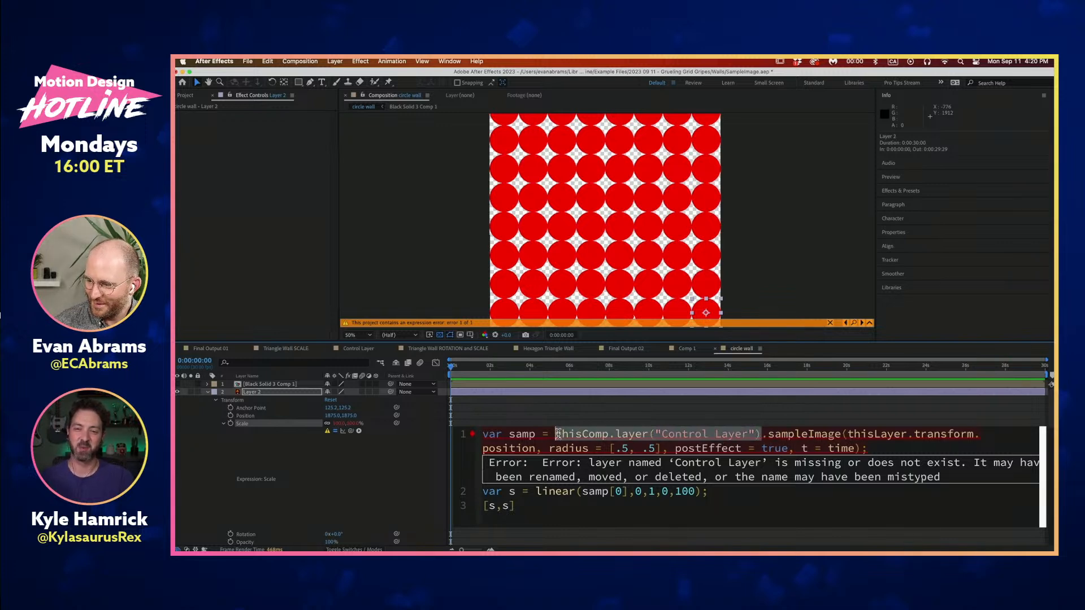
pyautogui.moveTo(350, 432); pyautogui.dragTo(287, 385)
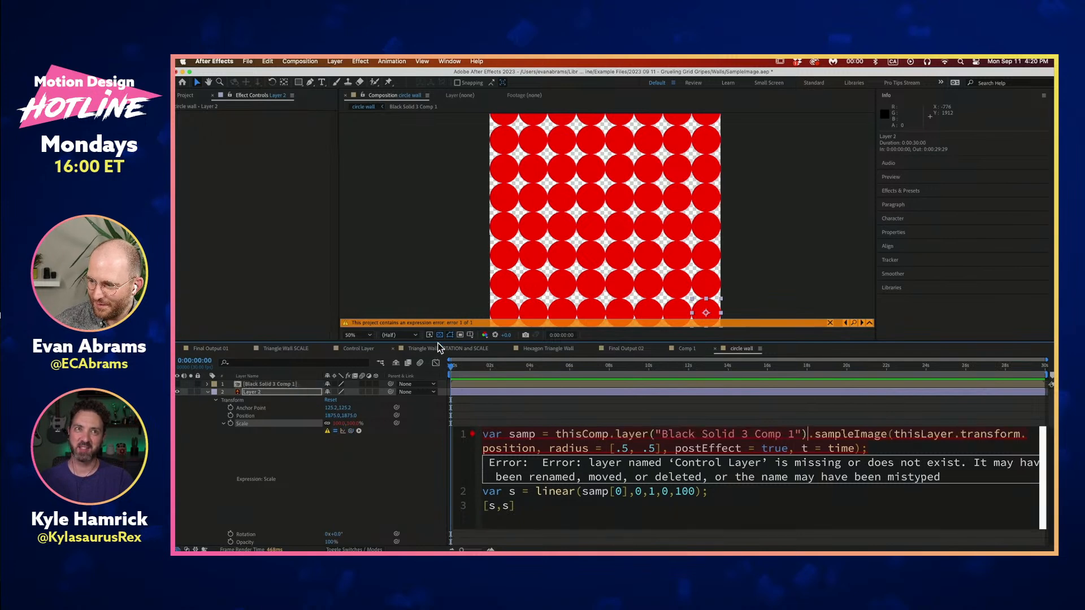
pyautogui.click(439, 344)
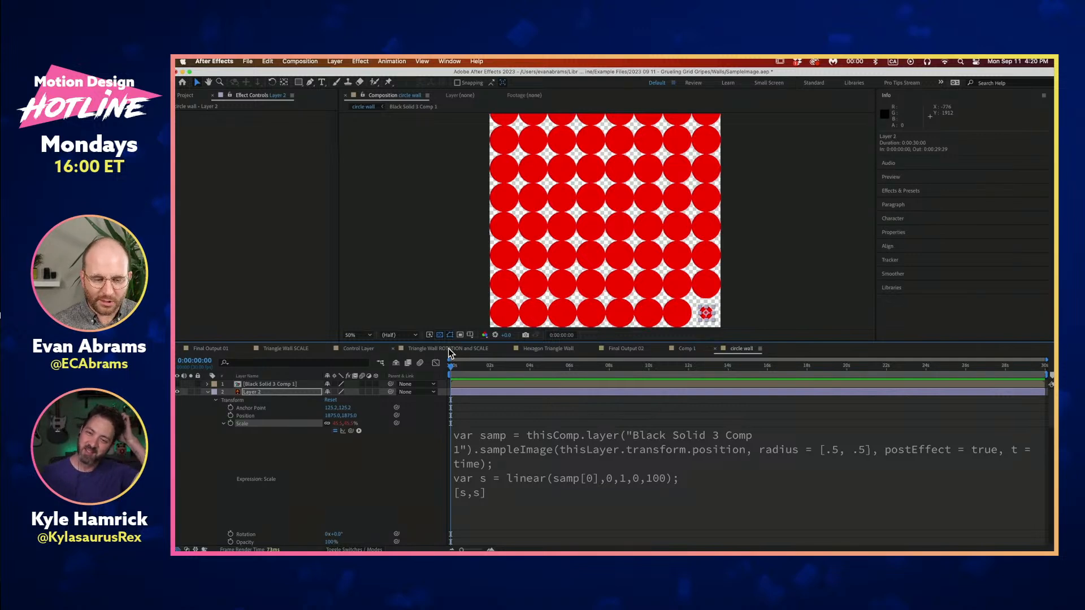
# Examine how the Scale expression's samp variable references the gradient layer through thisComp.layer
pyautogui.click(516, 438)
pyautogui.click(556, 435)
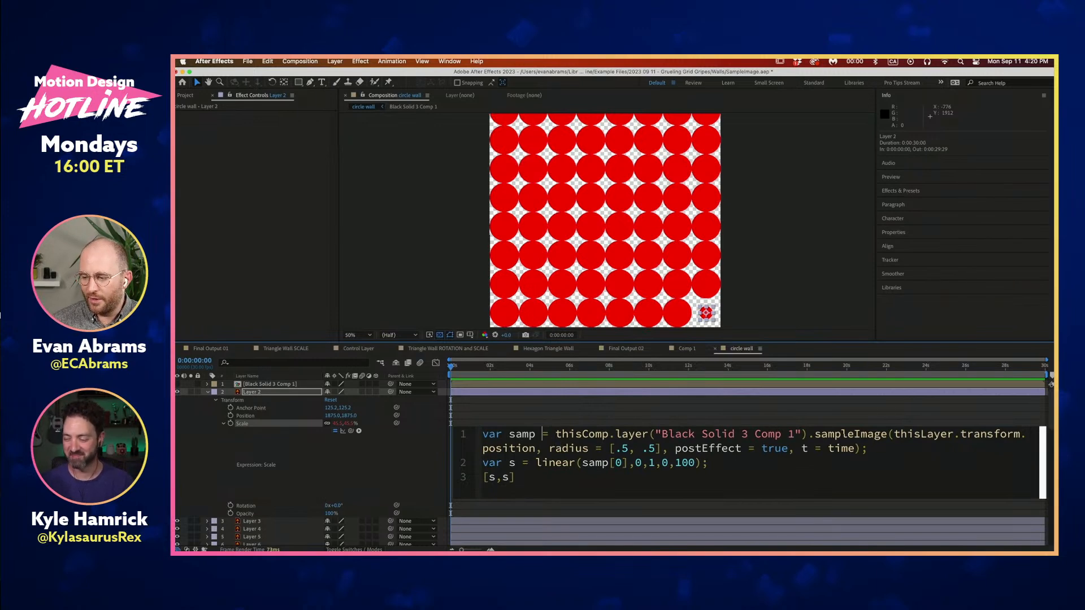
pyautogui.moveTo(555, 433); pyautogui.dragTo(588, 433)
pyautogui.tripleClick(588, 433)
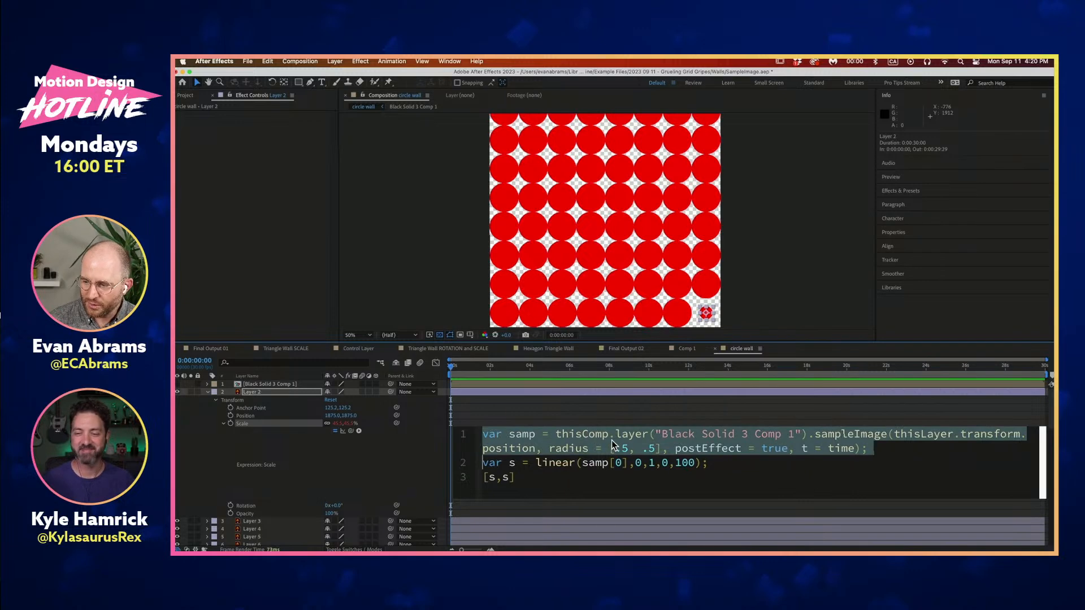
pyautogui.doubleClick(646, 435)
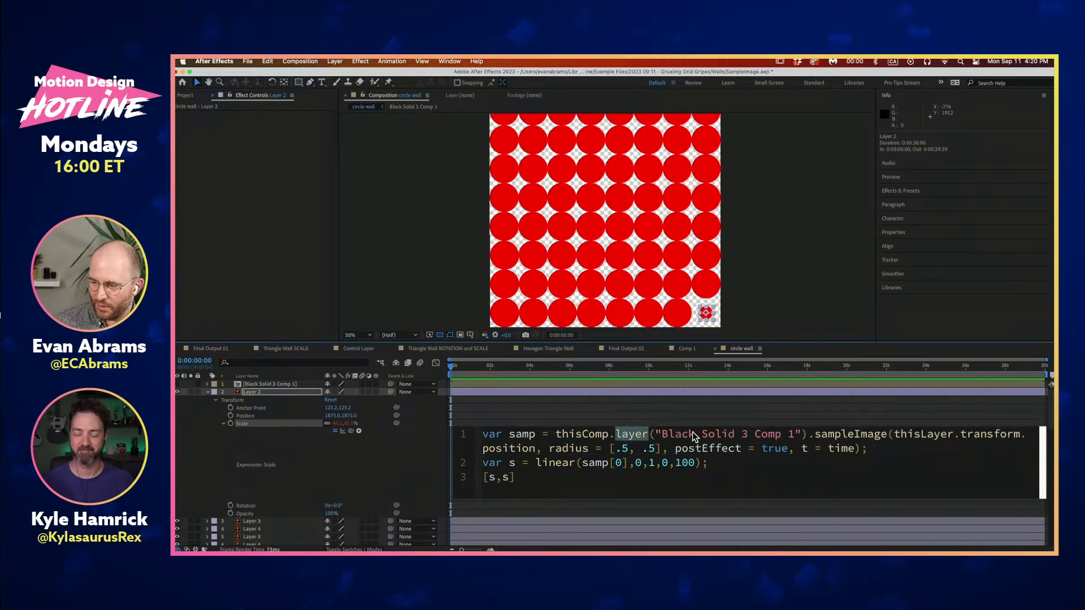
pyautogui.click(800, 434)
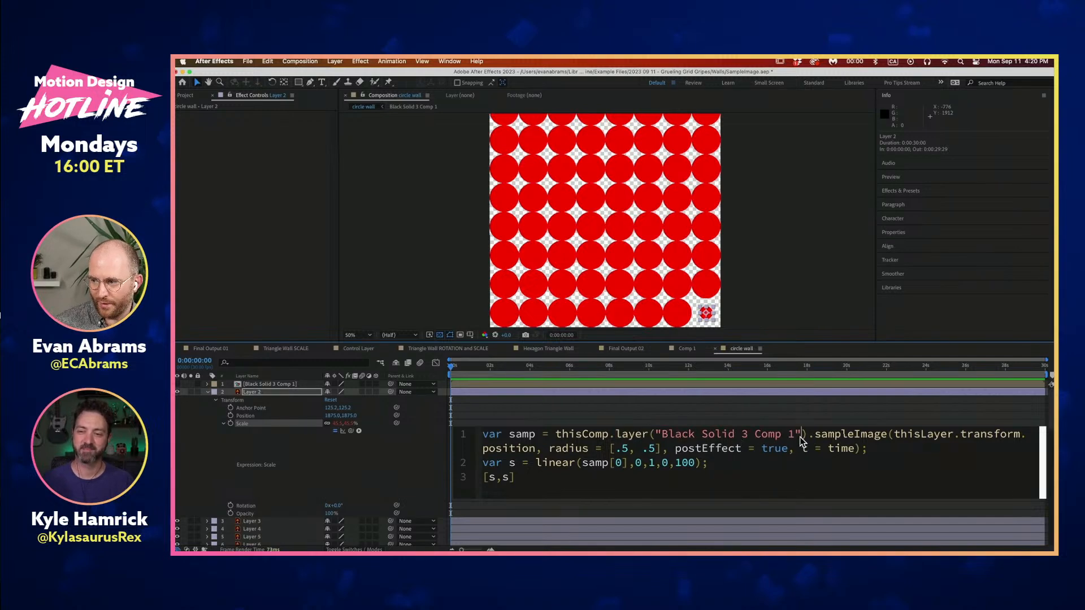
pyautogui.click(810, 435)
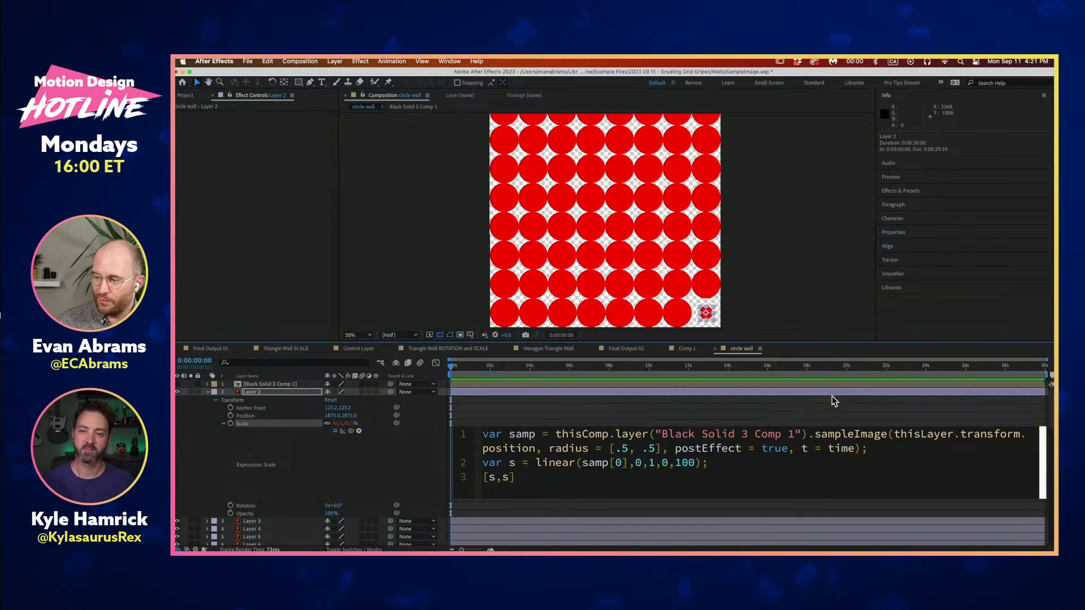
# Examine the sampleImage call's arguments in the Scale expression: the layer position, radius, postEffect and time
pyautogui.doubleClick(900, 435)
pyautogui.moveTo(899, 435); pyautogui.dragTo(853, 452)
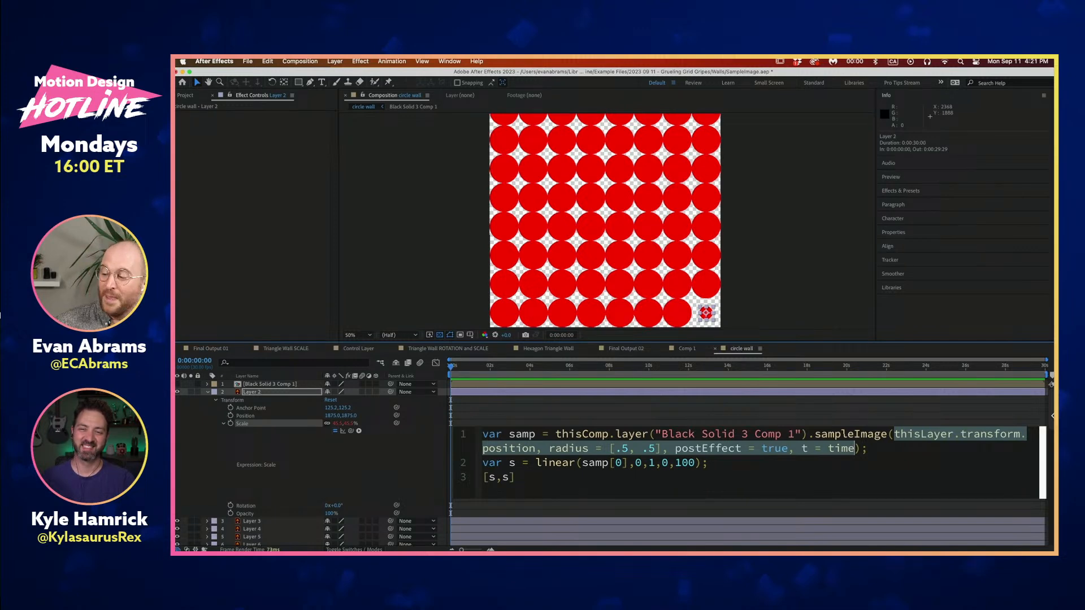
pyautogui.click(902, 442)
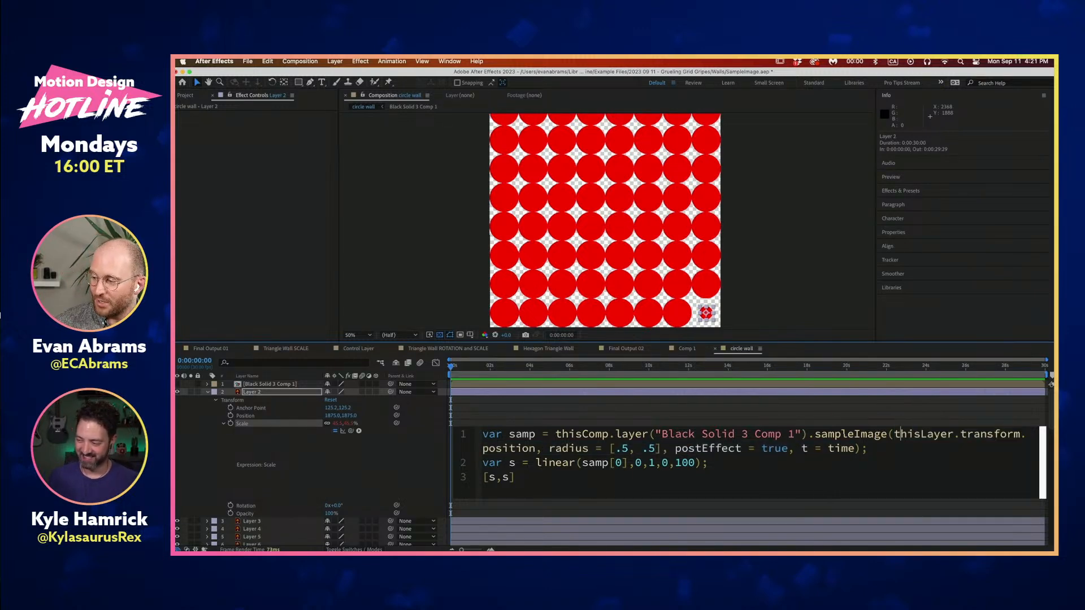
pyautogui.doubleClick(904, 435)
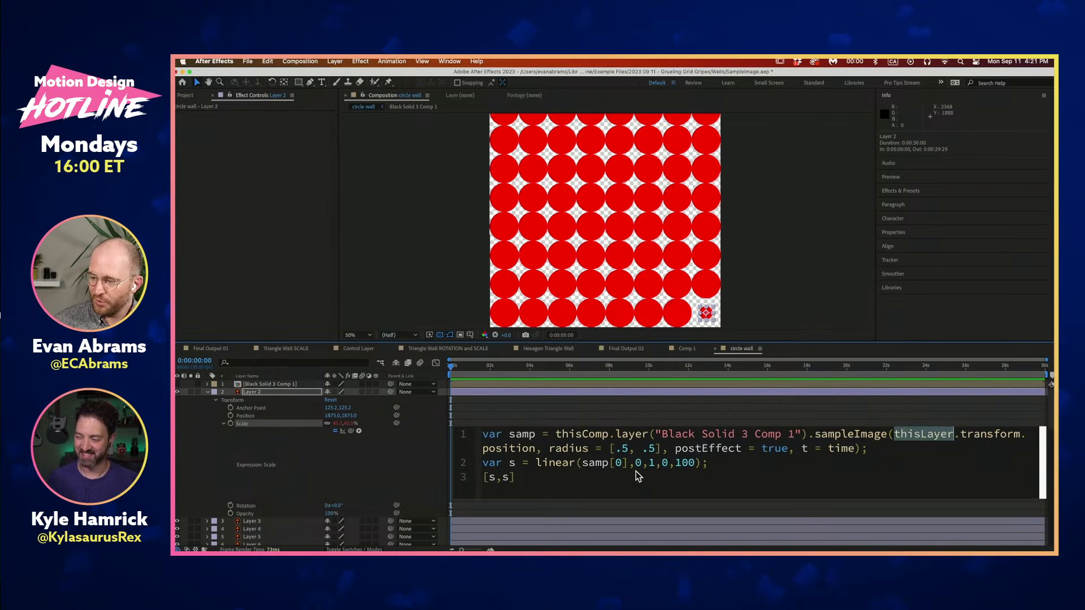
pyautogui.keyDown('shift'); pyautogui.click(538, 450); pyautogui.keyUp('shift')
pyautogui.click(541, 452)
pyautogui.click(664, 450)
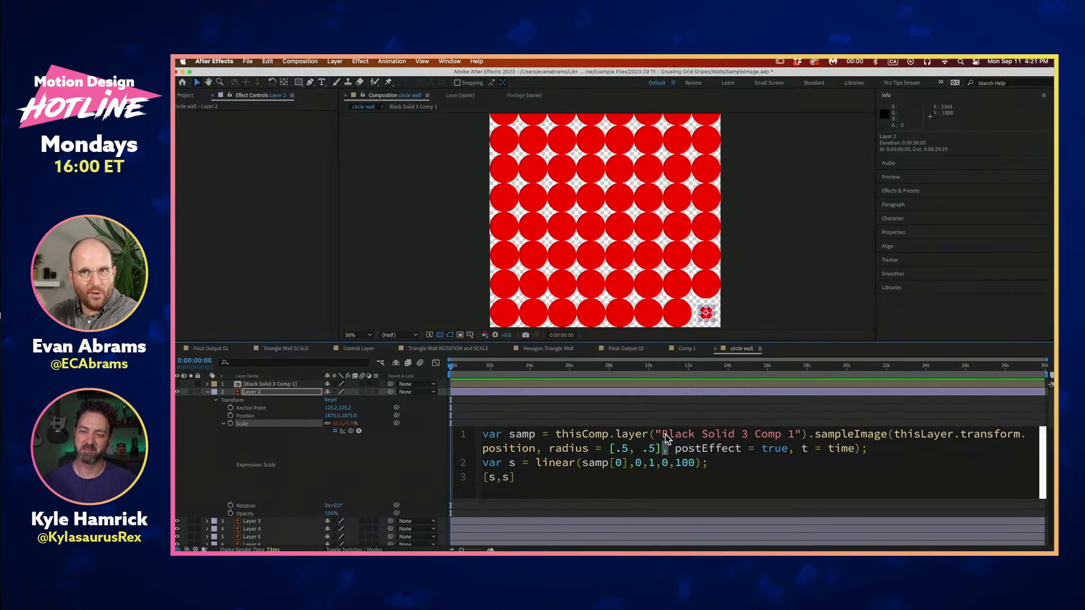
pyautogui.click(821, 435)
pyautogui.moveTo(822, 435); pyautogui.dragTo(535, 450)
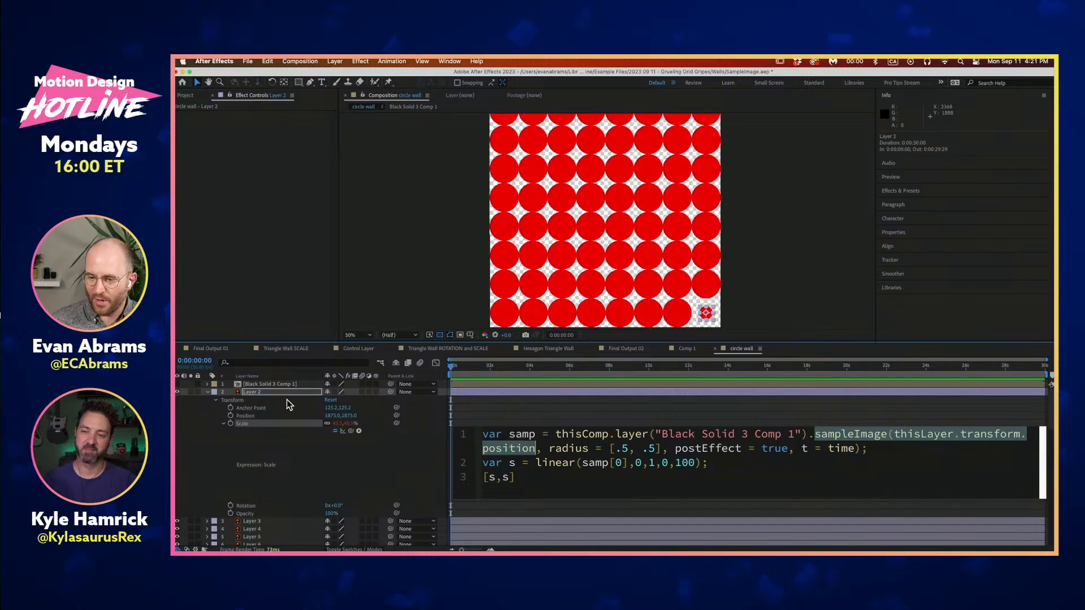
# Examine Layer 2's Position property and the pre-composed gradient layer that the Scale expression samples at that position
pyautogui.click(266, 416)
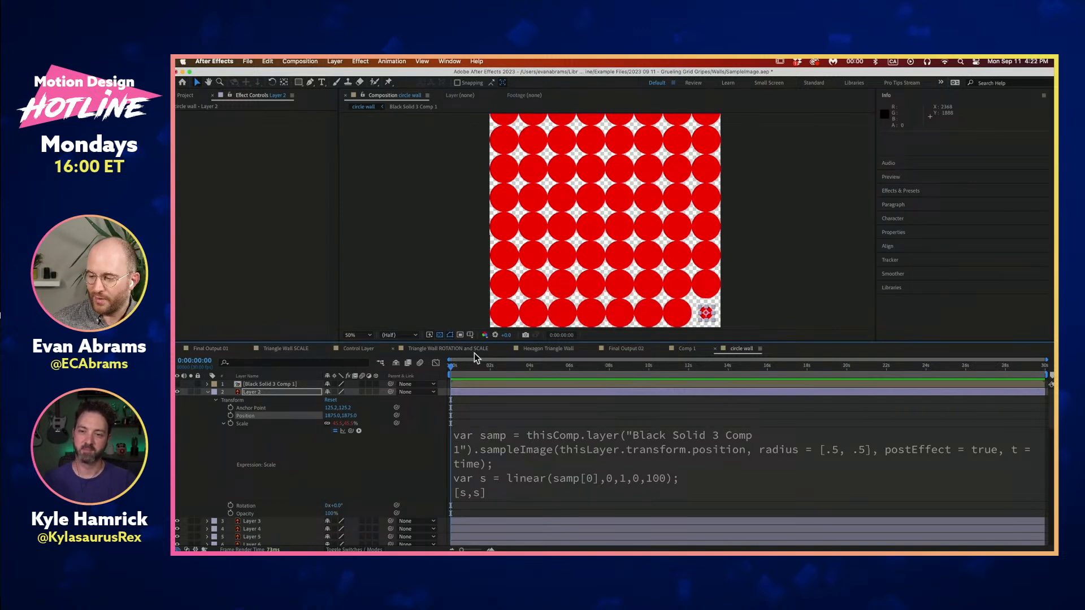
pyautogui.click(551, 452)
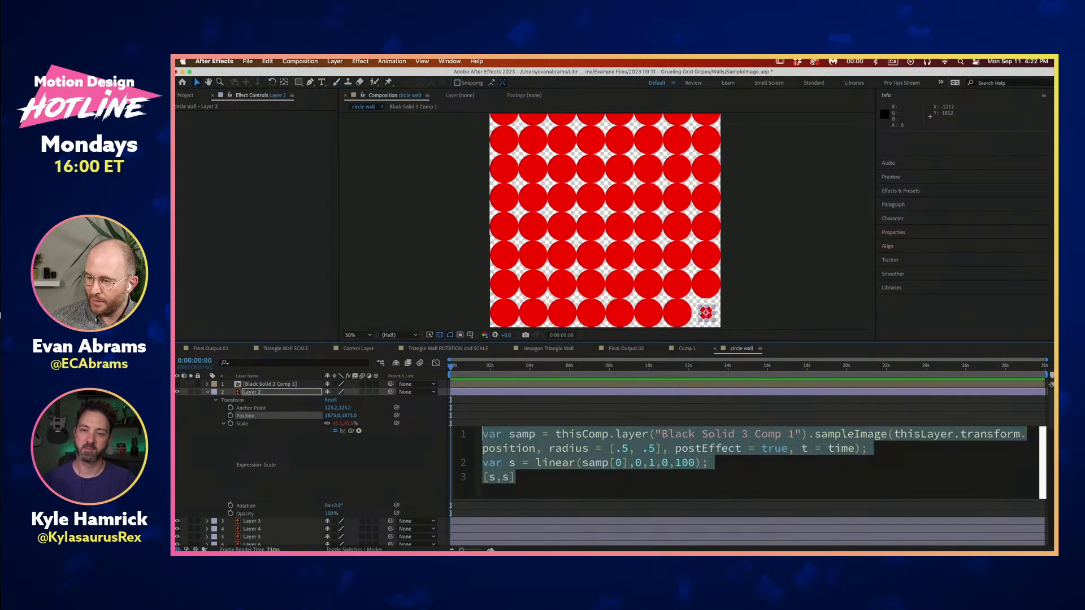
pyautogui.click(573, 449)
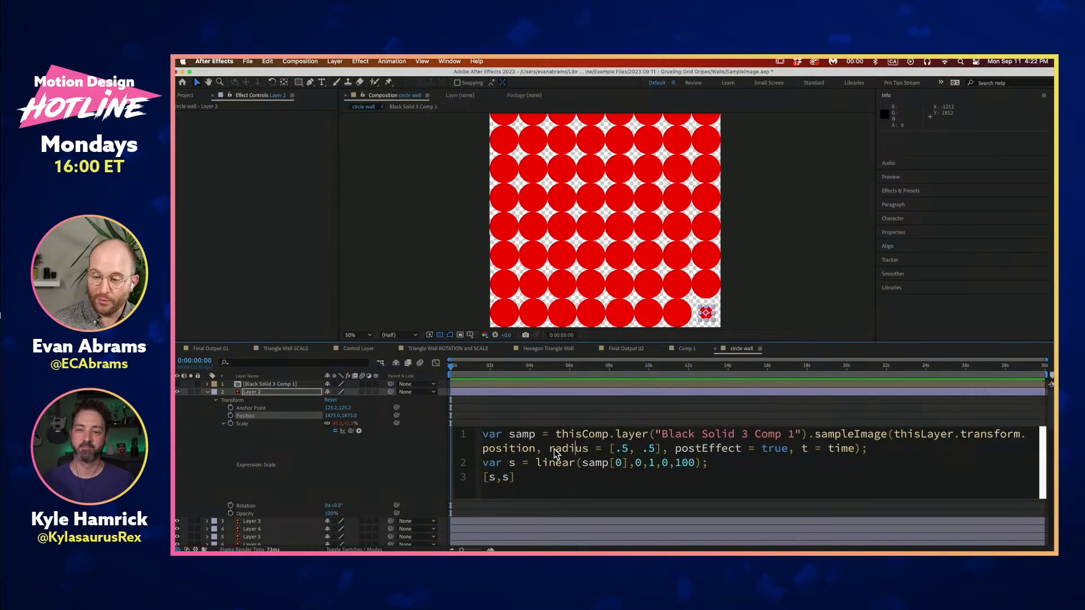
pyautogui.click(275, 393)
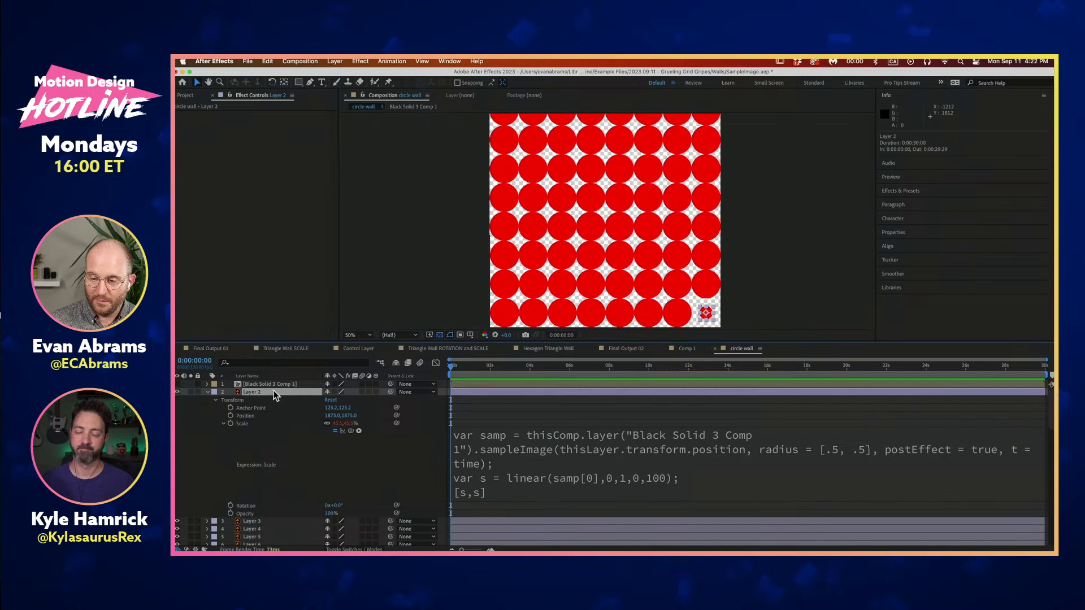
pyautogui.click(258, 417)
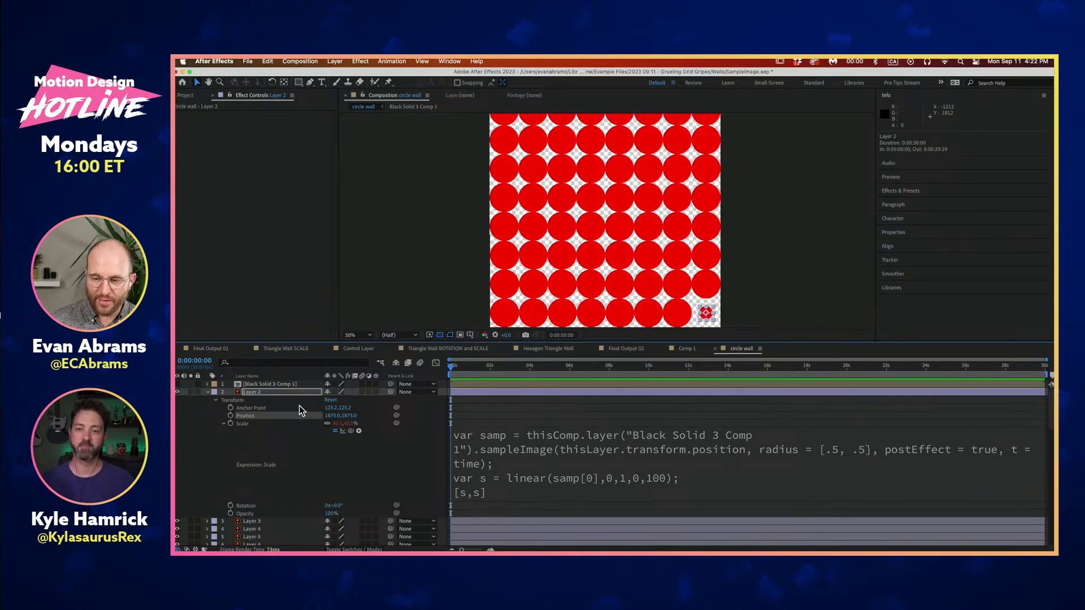
pyautogui.click(288, 384)
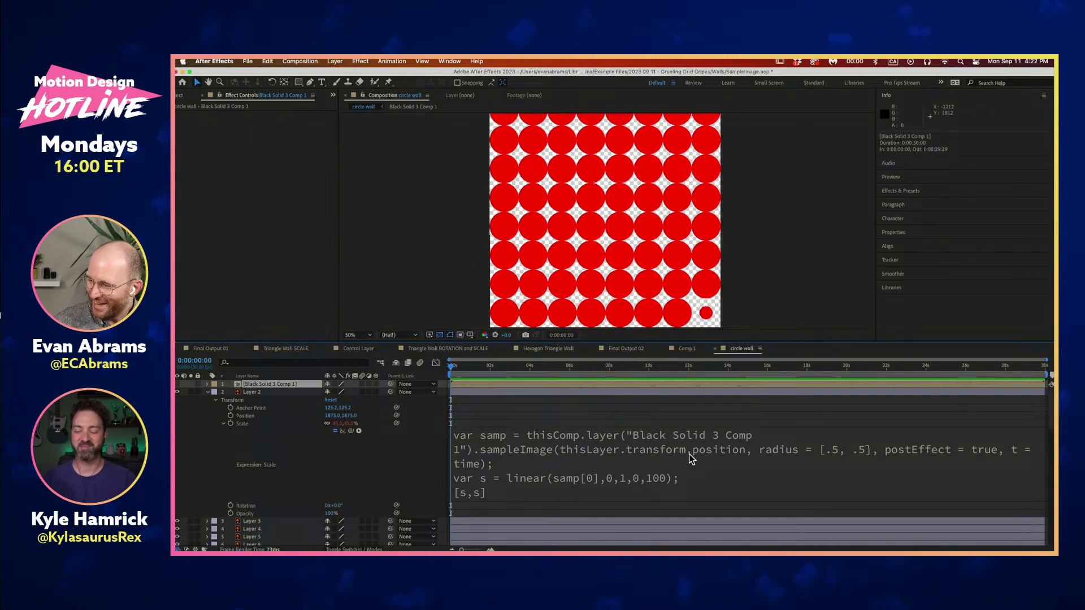
# Examine the radius, postEffect and t = time arguments of the sampleImage call in Layer 2's Scale expression
pyautogui.click(726, 453)
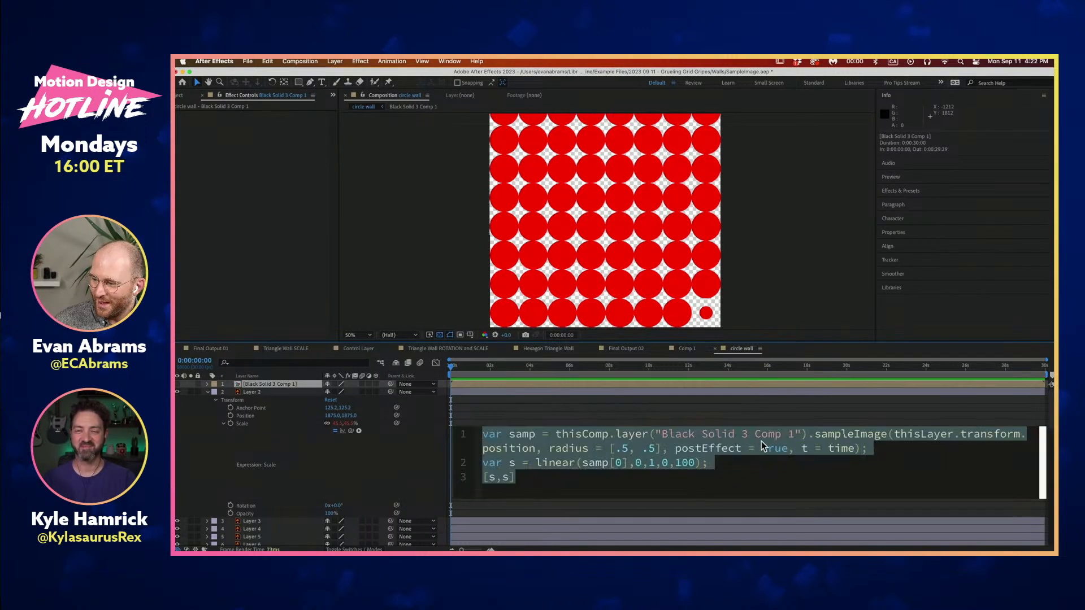
pyautogui.doubleClick(578, 451)
pyautogui.moveTo(577, 451); pyautogui.dragTo(657, 457)
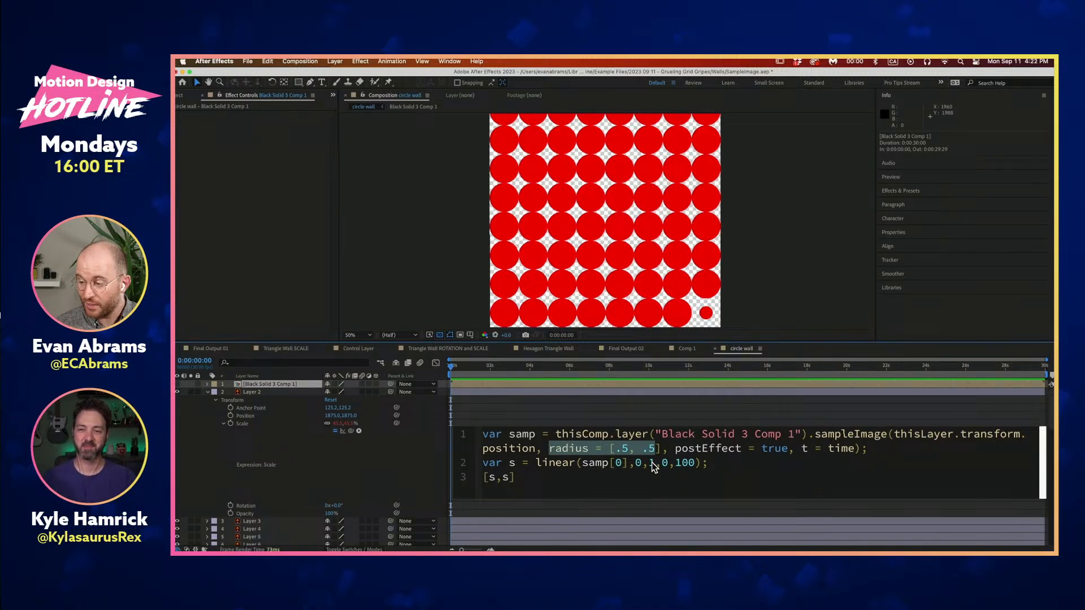
pyautogui.doubleClick(705, 449)
pyautogui.moveTo(755, 447); pyautogui.dragTo(774, 447)
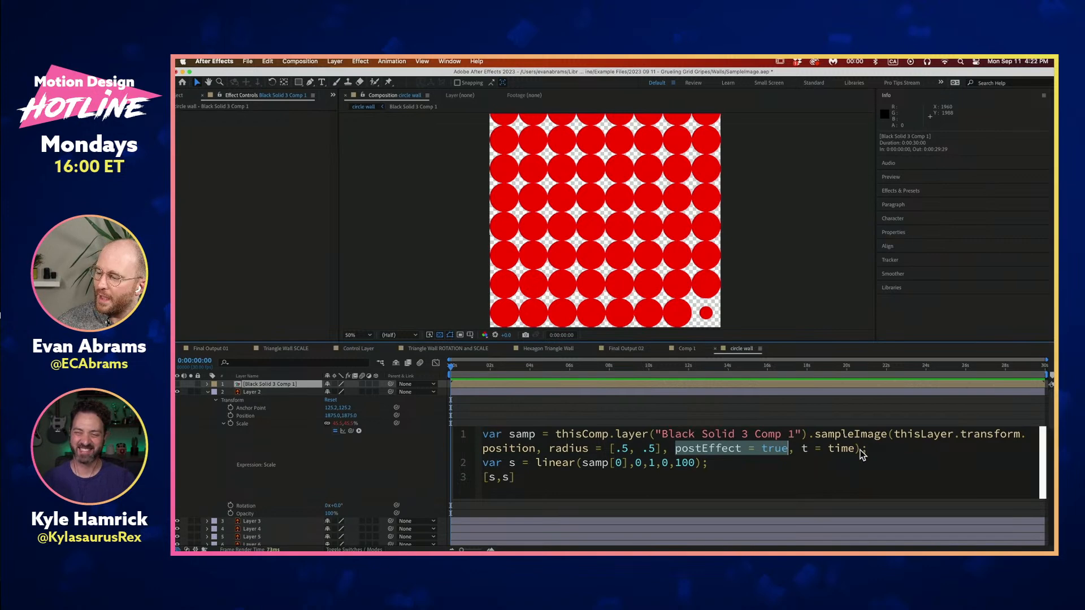
pyautogui.doubleClick(726, 448)
pyautogui.moveTo(726, 448); pyautogui.dragTo(780, 453)
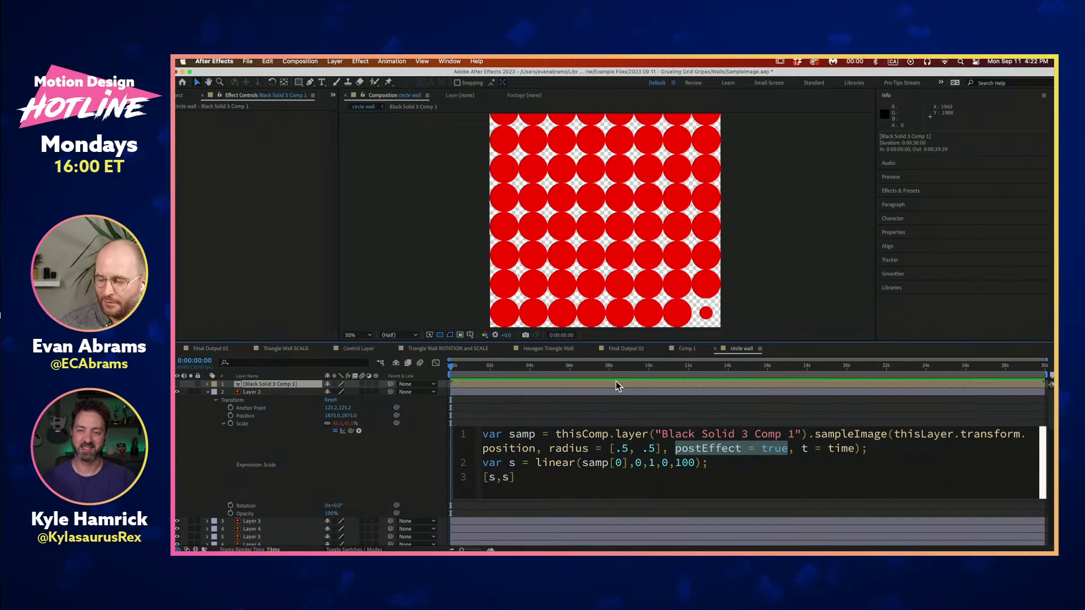
pyautogui.click(826, 452)
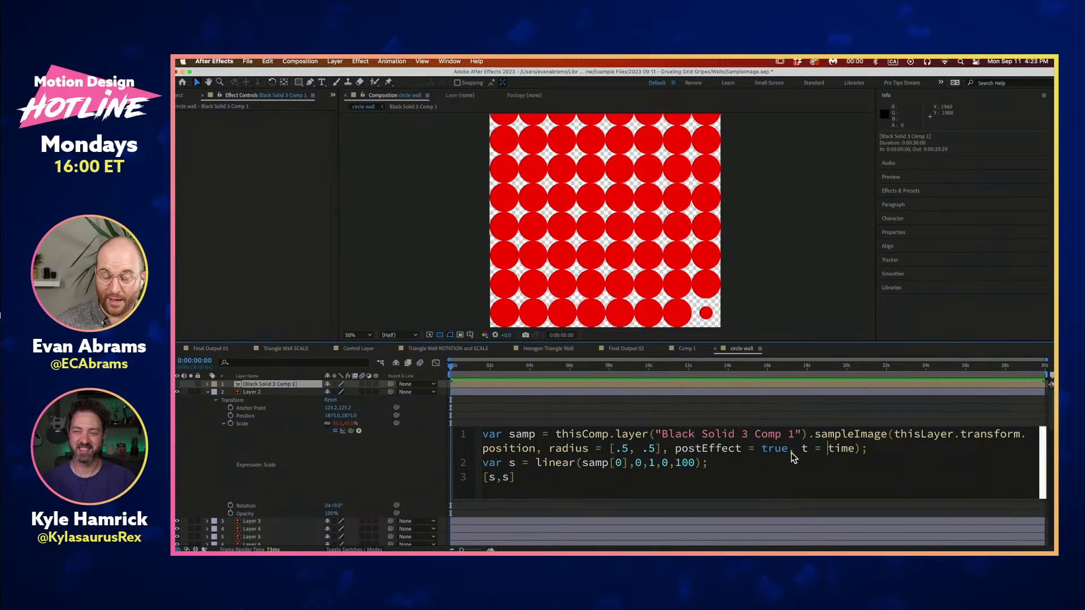
pyautogui.moveTo(856, 450); pyautogui.dragTo(795, 449)
pyautogui.click(826, 449)
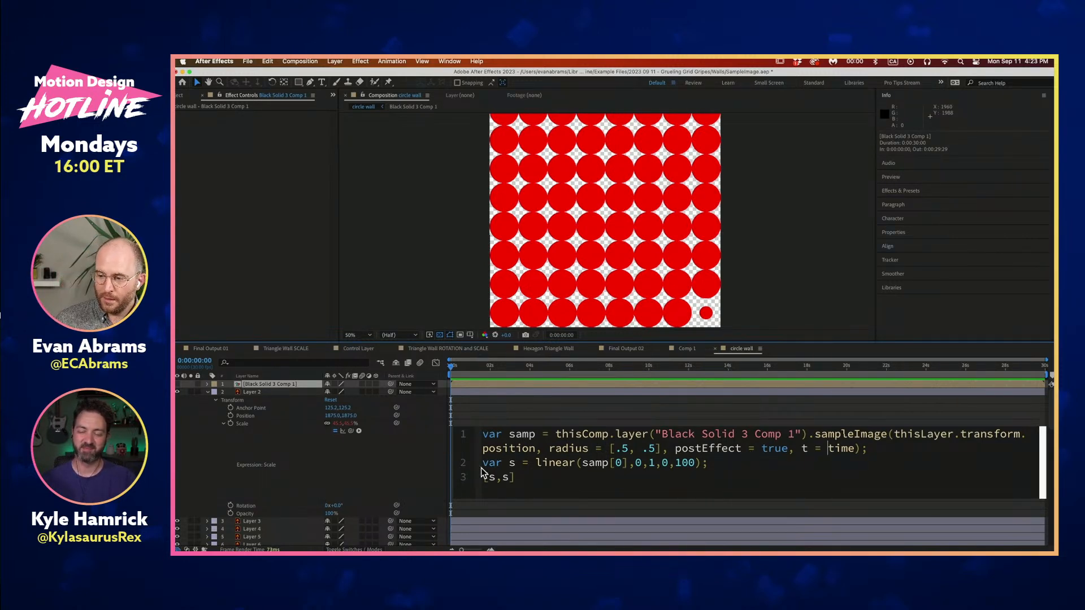
# Examine the linear call in the Scale expression: the samp[0] input, the 0 to 1 input range and the 0 to 100 output range
pyautogui.doubleClick(540, 463)
pyautogui.moveTo(539, 462); pyautogui.dragTo(622, 462)
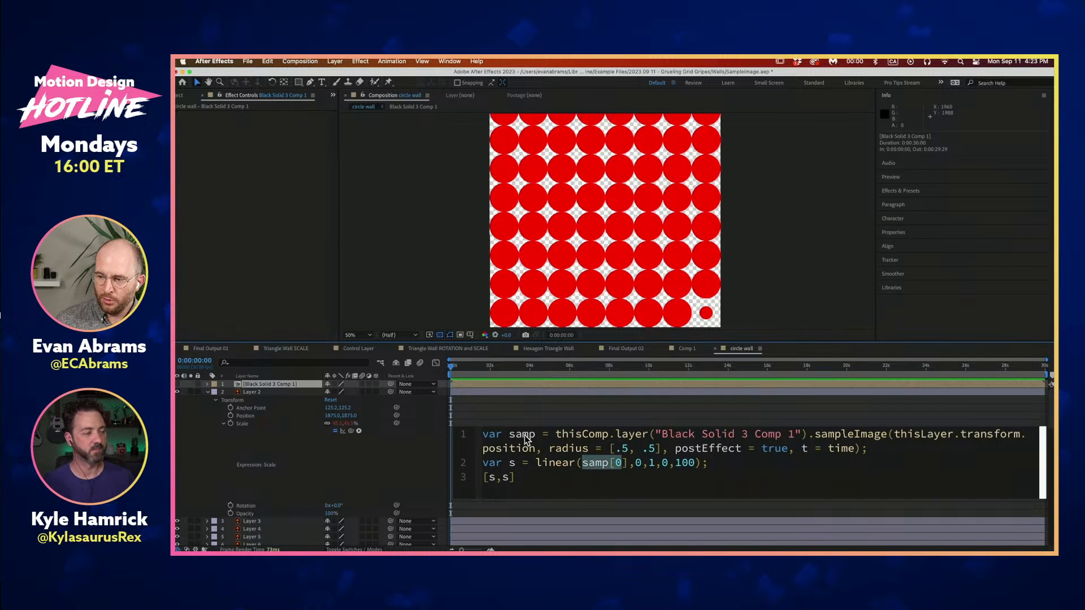
pyautogui.doubleClick(618, 463)
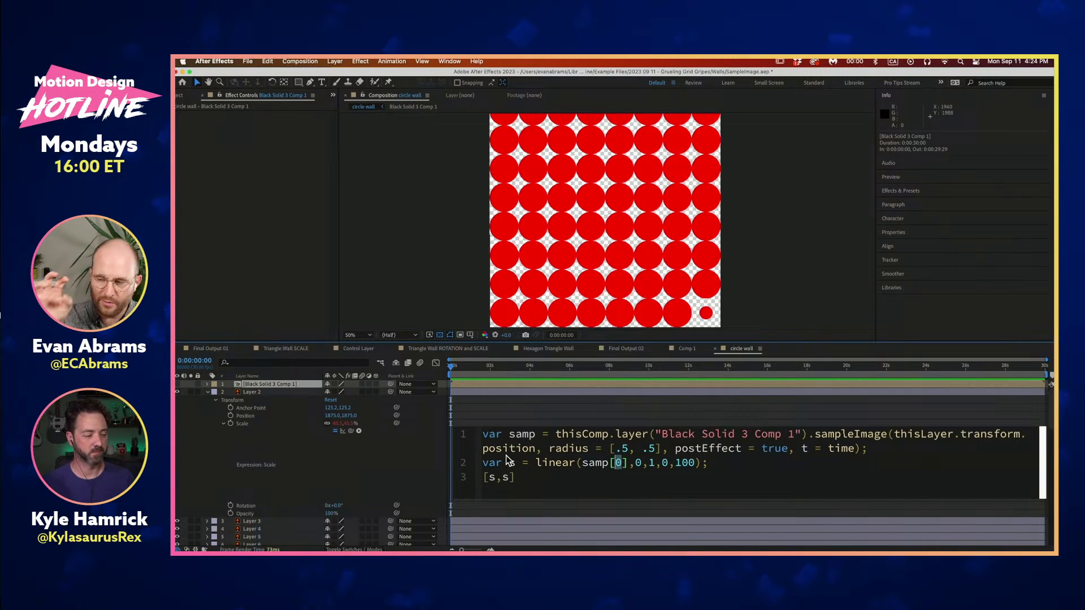
pyautogui.doubleClick(639, 463)
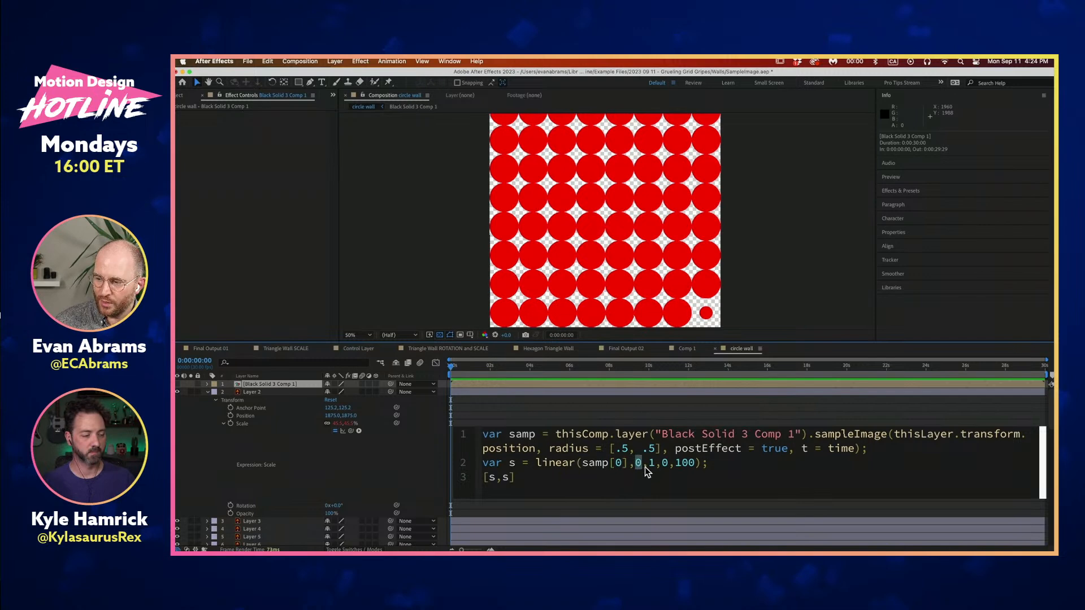
pyautogui.doubleClick(651, 463)
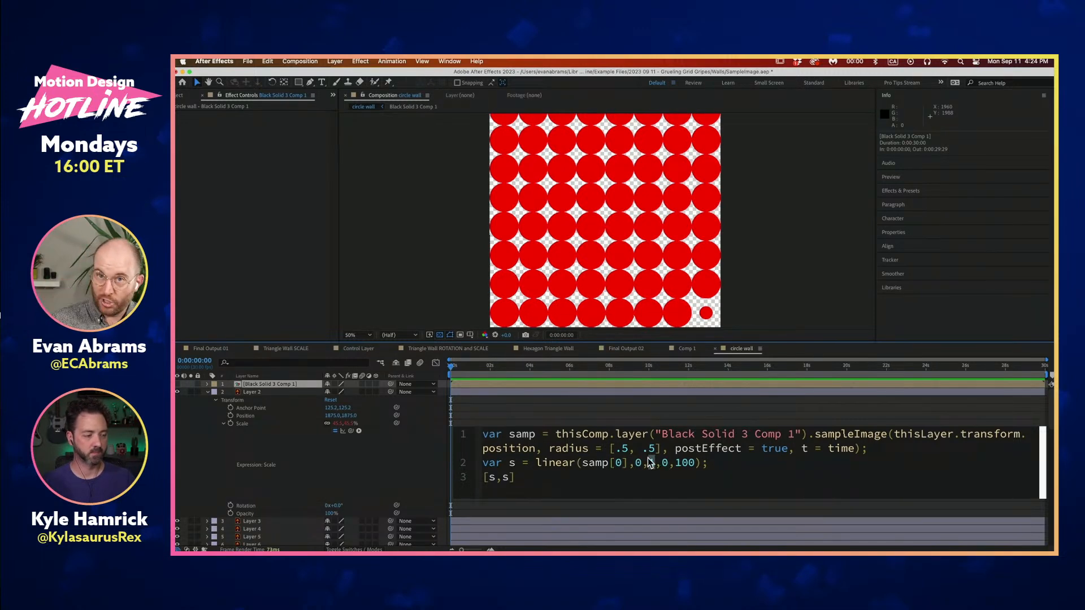
pyautogui.doubleClick(665, 463)
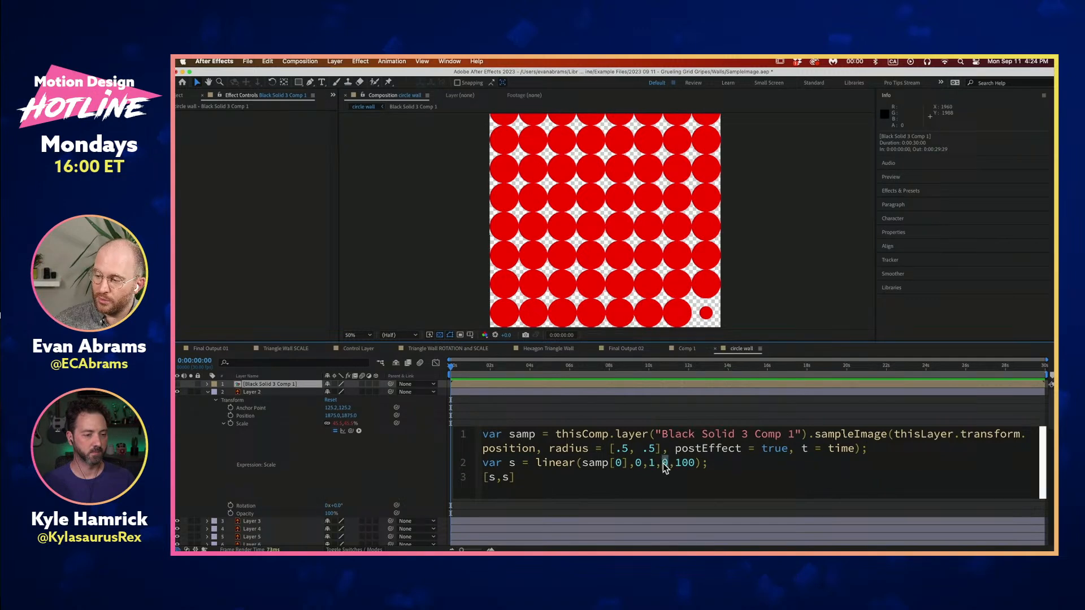
pyautogui.doubleClick(685, 463)
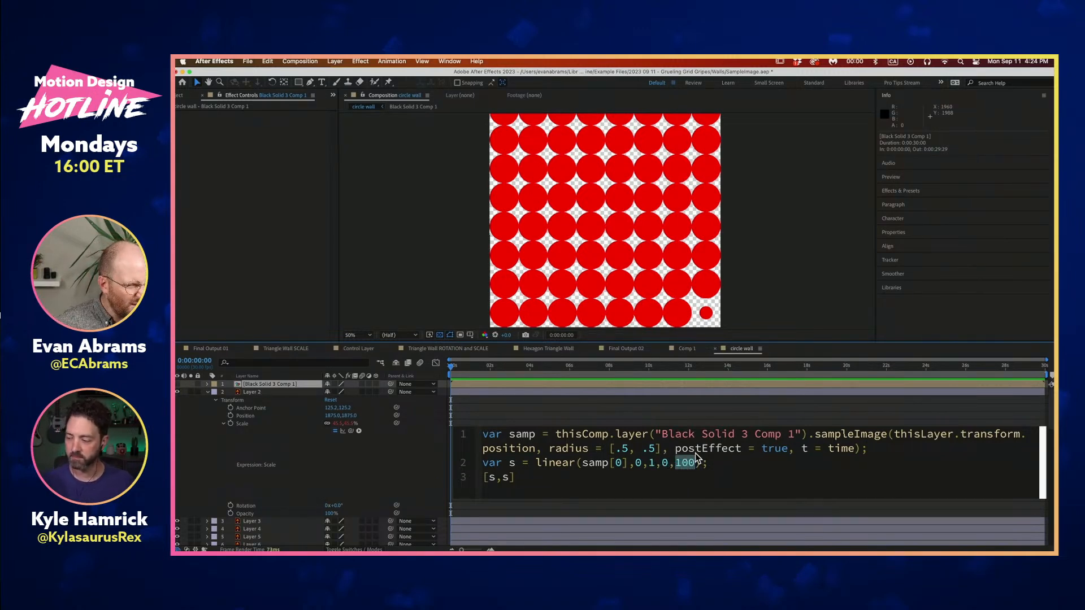
pyautogui.click(716, 461)
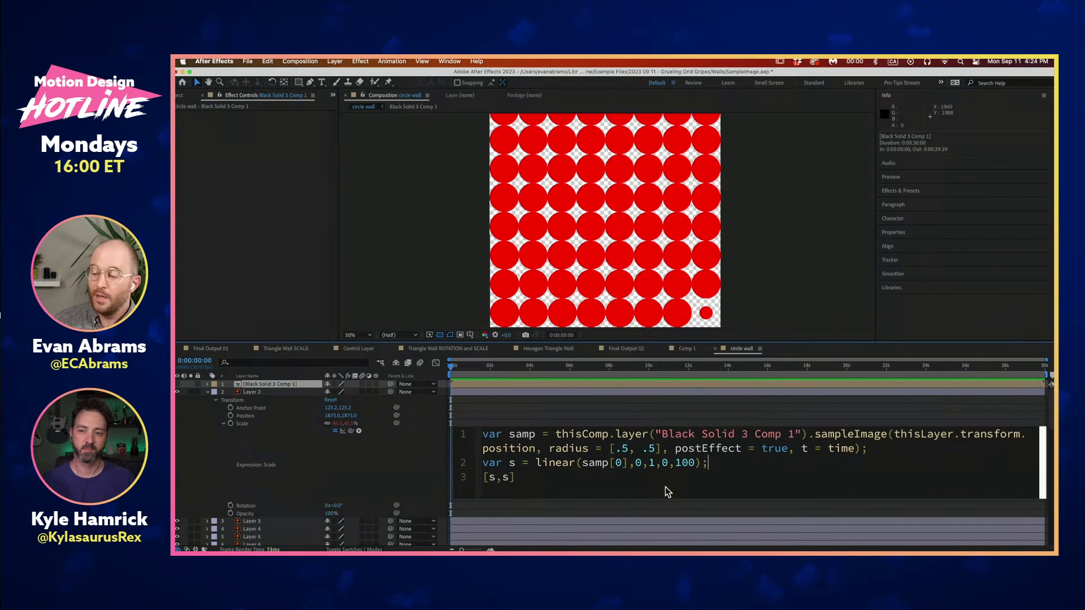
pyautogui.click(680, 463)
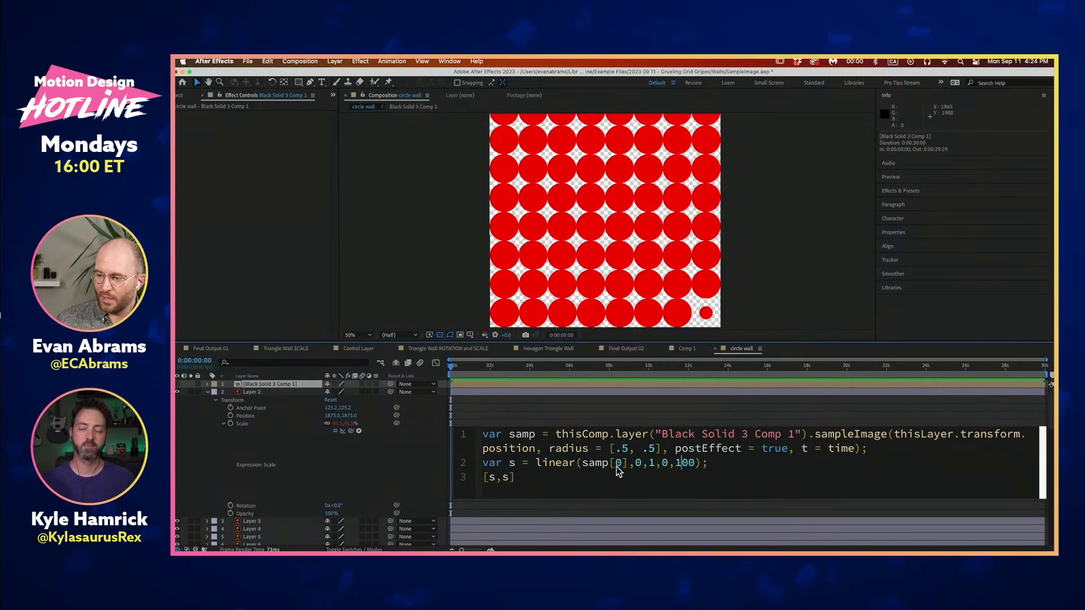
pyautogui.moveTo(582, 464); pyautogui.dragTo(636, 463)
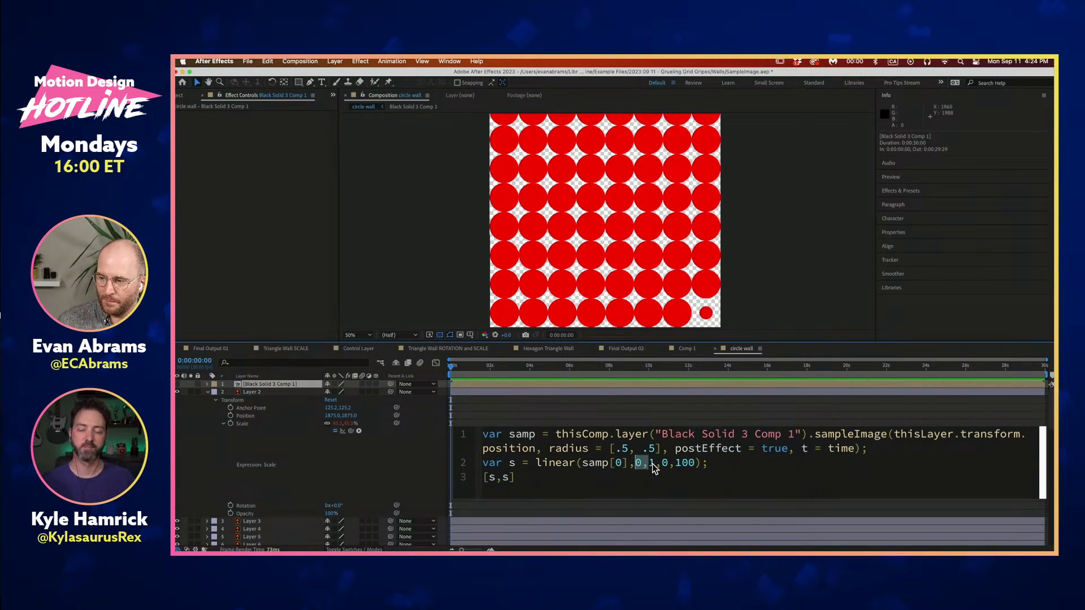
pyautogui.click(668, 464)
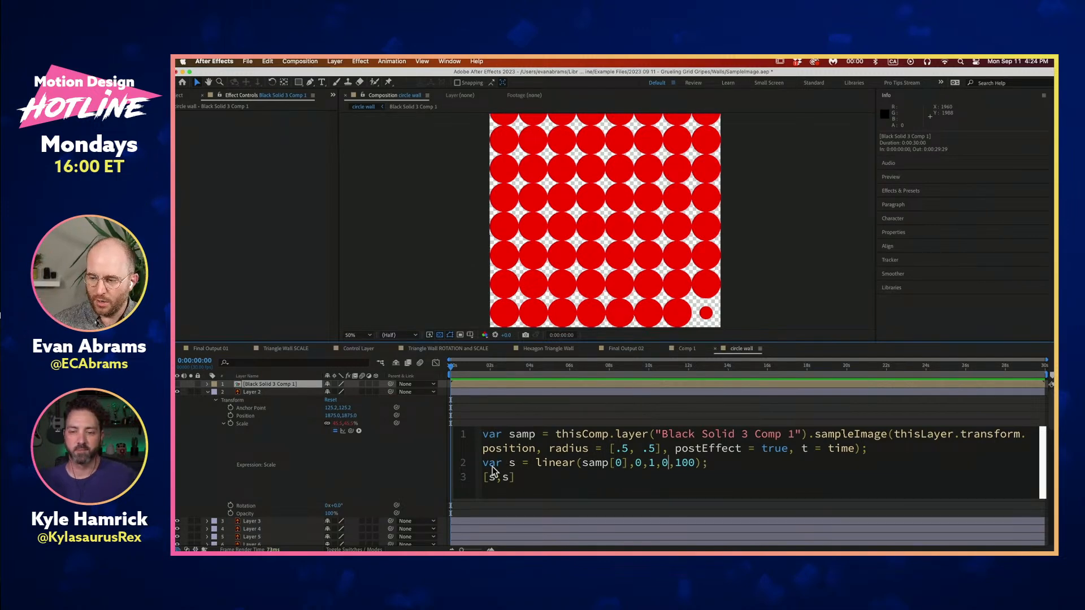
pyautogui.click(538, 416)
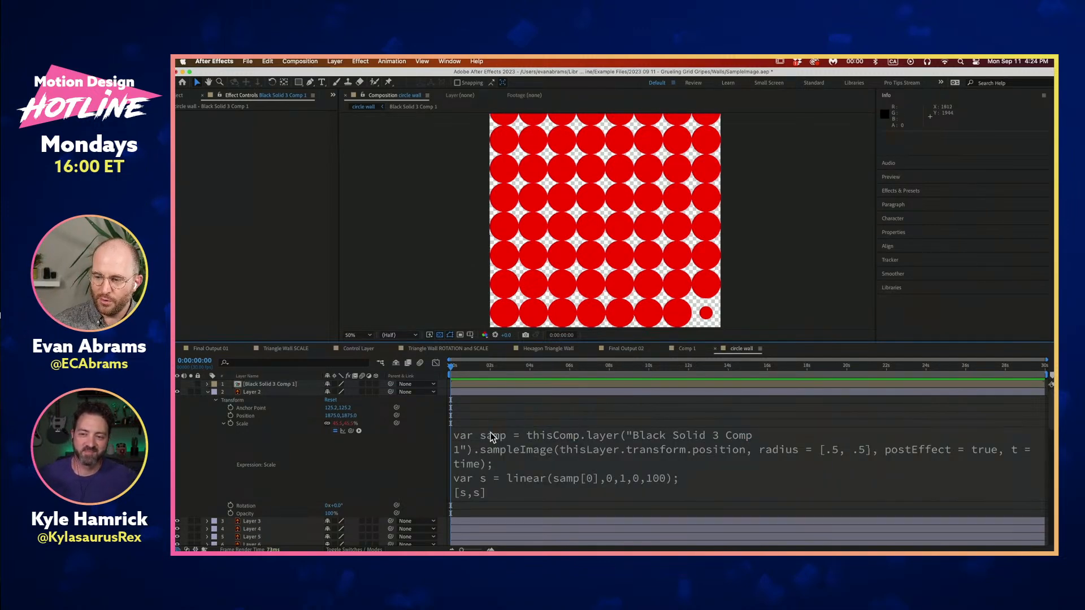
pyautogui.click(242, 423)
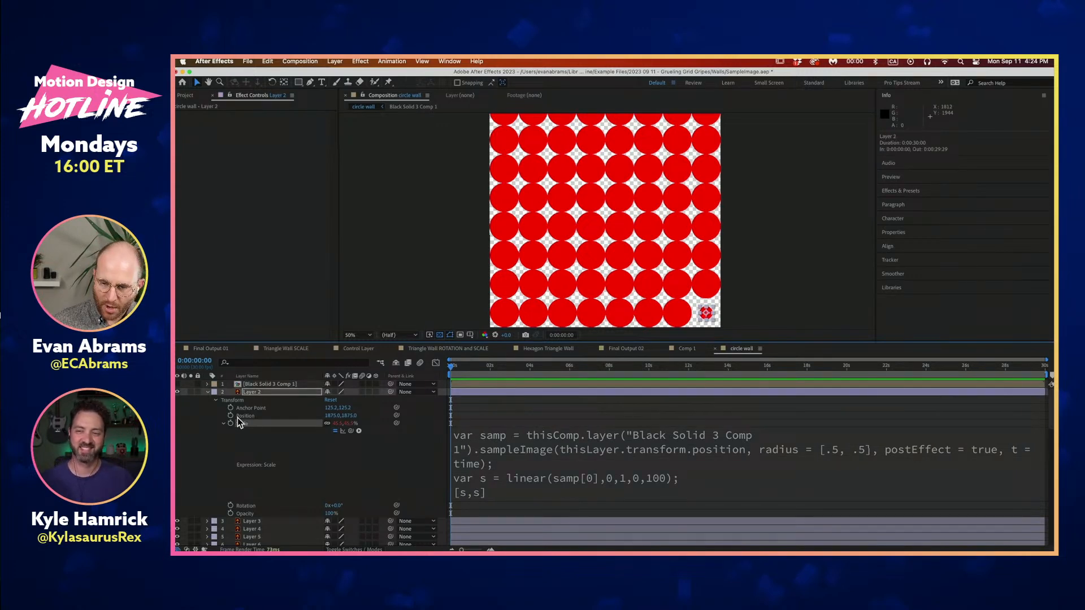
pyautogui.click(226, 423)
pyautogui.click(262, 452)
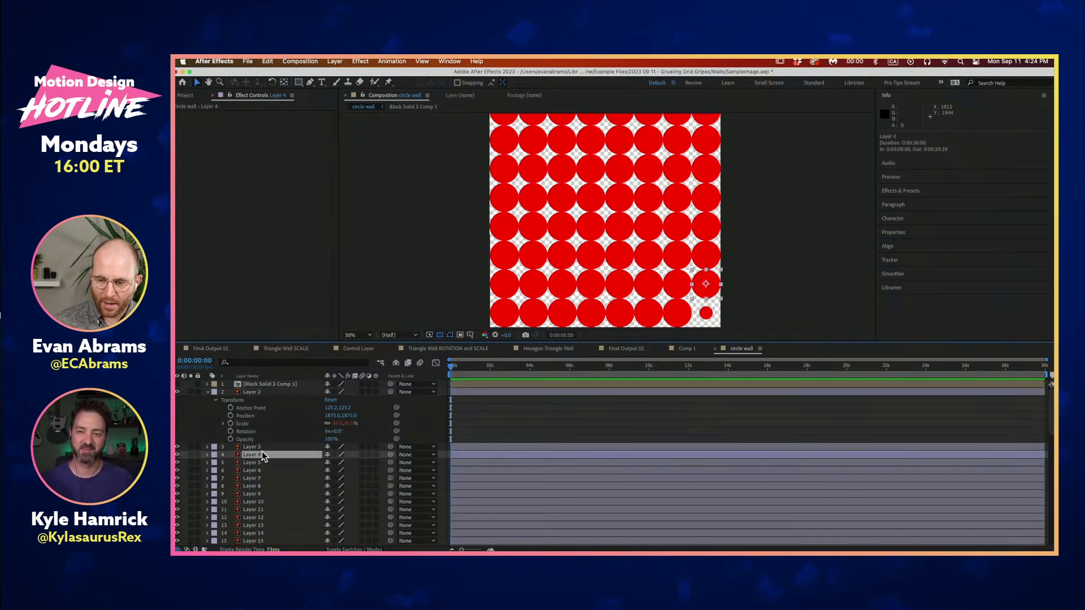
pyautogui.click(261, 447)
pyautogui.scroll(-10, 262, 457)
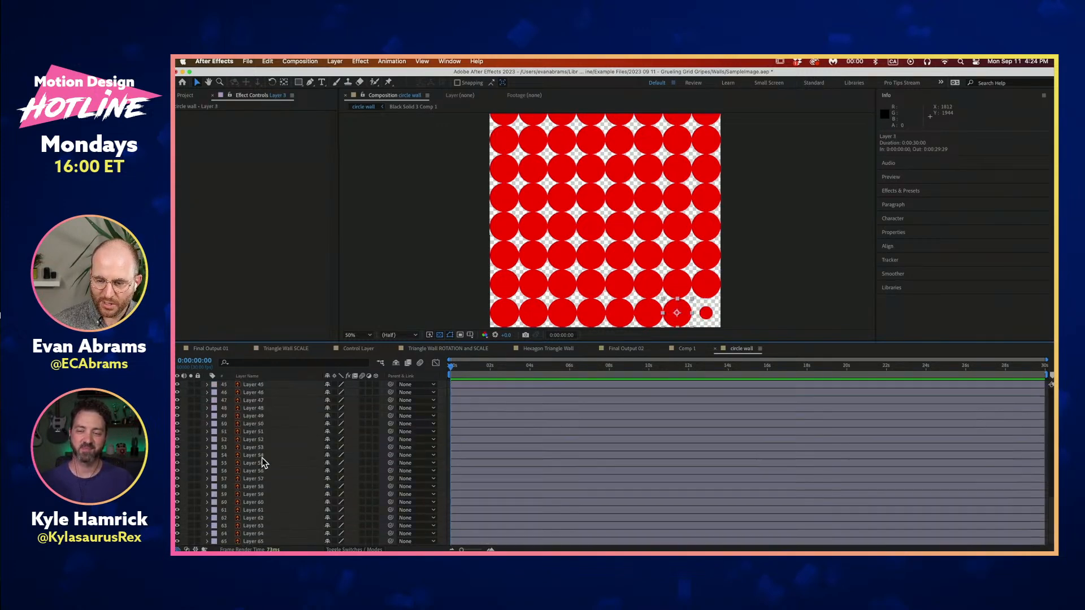
pyautogui.keyDown('shift'); pyautogui.click(273, 539); pyautogui.keyUp('shift')
pyautogui.scroll(10, 266, 480)
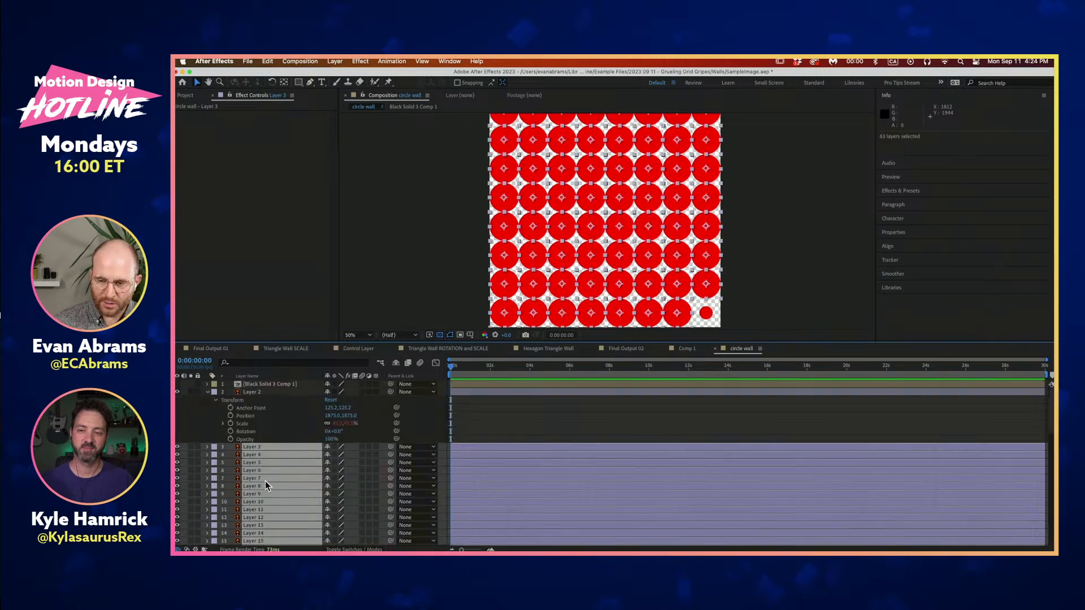
# Copy Layer 2's Scale property with its expression and paste it onto circle Layers 3 through 65
pyautogui.click(248, 432)
pyautogui.click(259, 447)
pyautogui.scroll(-8, 262, 463)
pyautogui.scroll(-5, 265, 480)
pyautogui.keyDown('shift'); pyautogui.click(270, 541); pyautogui.keyUp('shift')
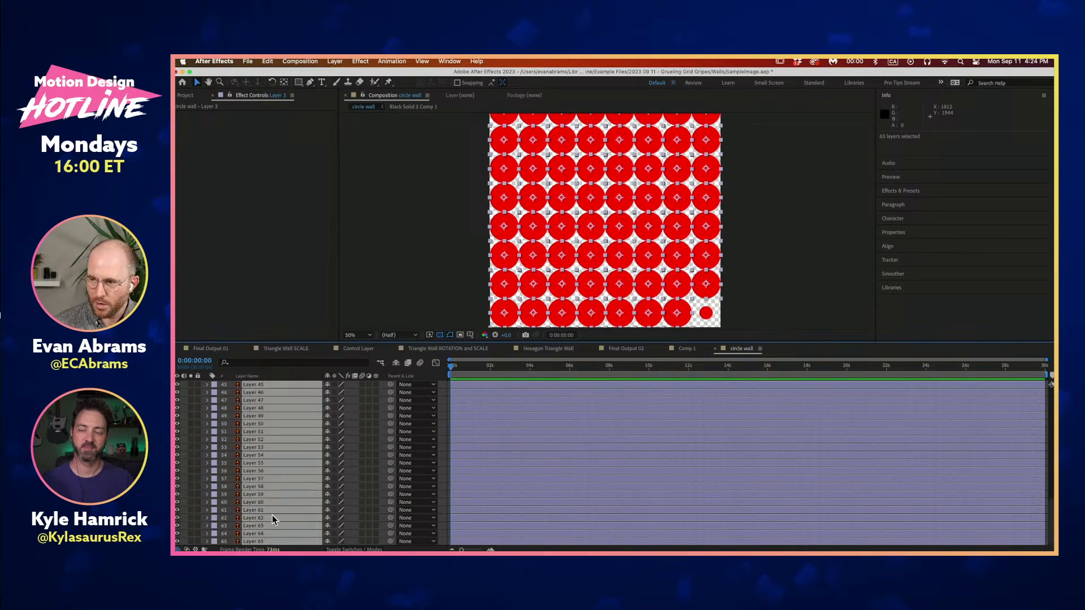
pyautogui.hotkey('ctrl', 'v')
pyautogui.click(752, 228)
pyautogui.scroll(1, 744, 228)
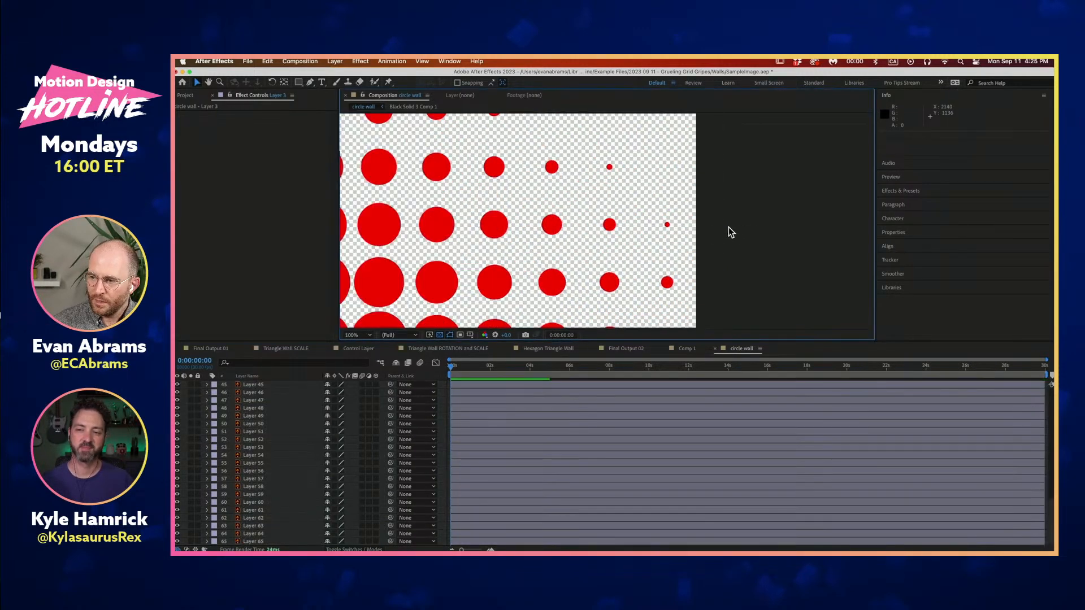
pyautogui.scroll(-2, 727, 226)
pyautogui.moveTo(704, 208); pyautogui.dragTo(683, 235)
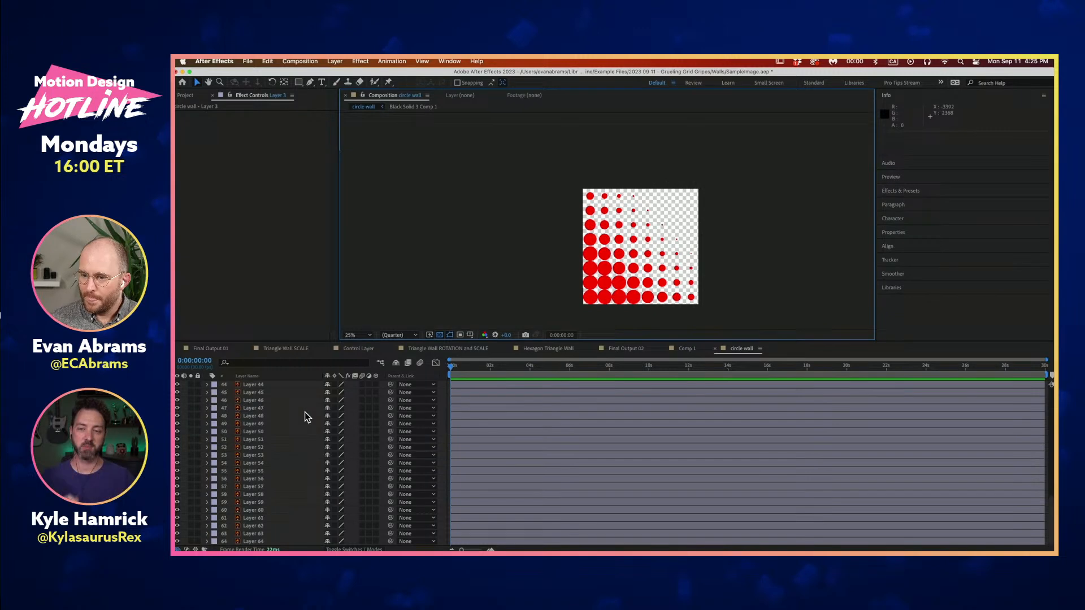
# Collapse Layer 2 and toggle the Black Solid 3 Comp 1 layer's visibility to compare the gradient with the circle sizes
pyautogui.scroll(15, 304, 413)
pyautogui.click(208, 392)
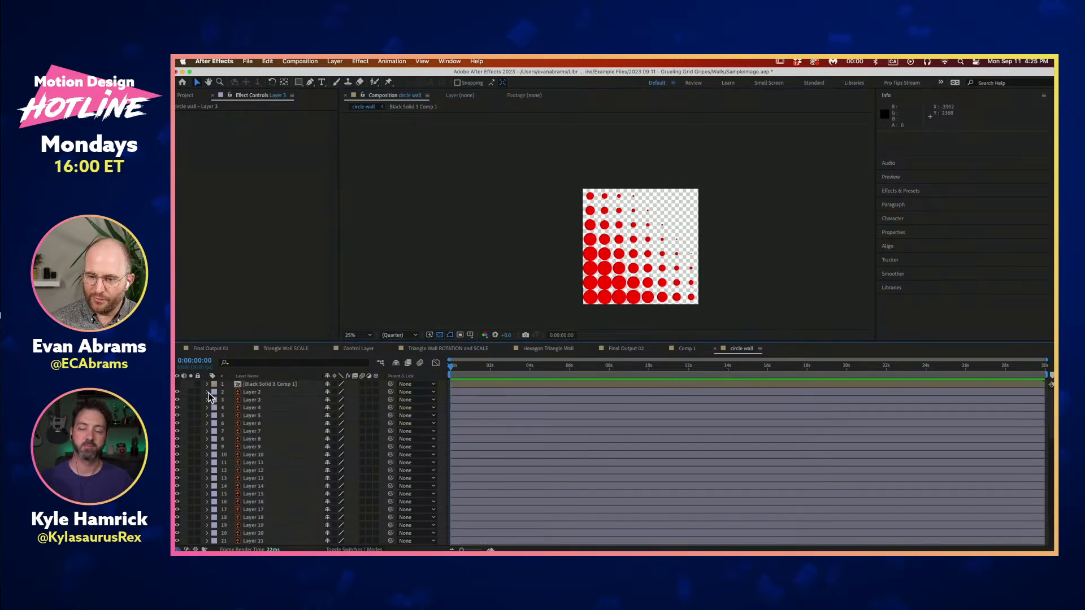
pyautogui.click(178, 384)
pyautogui.scroll(1, 690, 212)
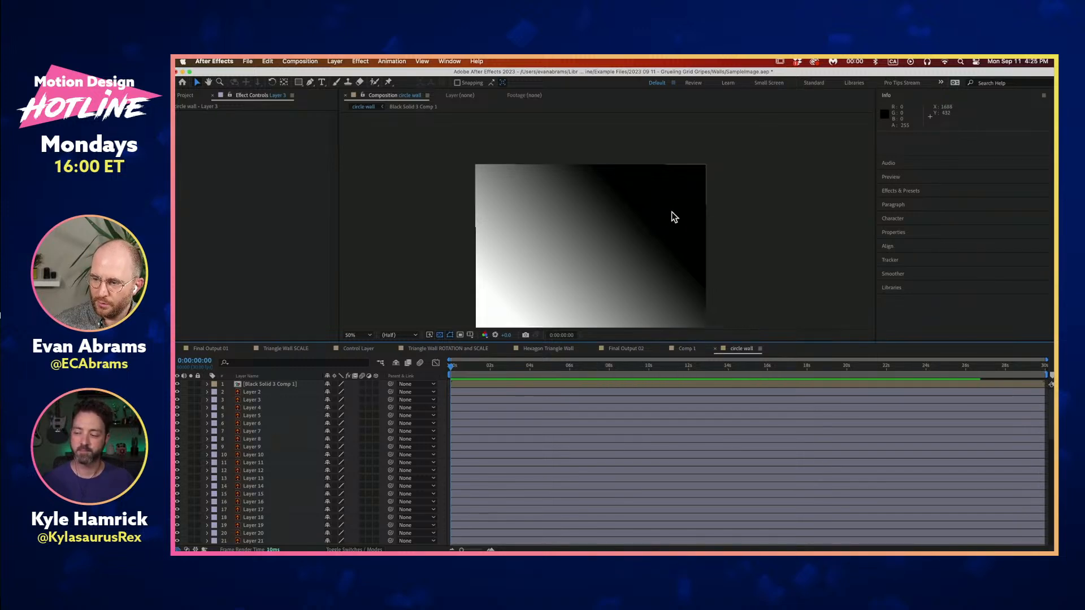
pyautogui.click(178, 384)
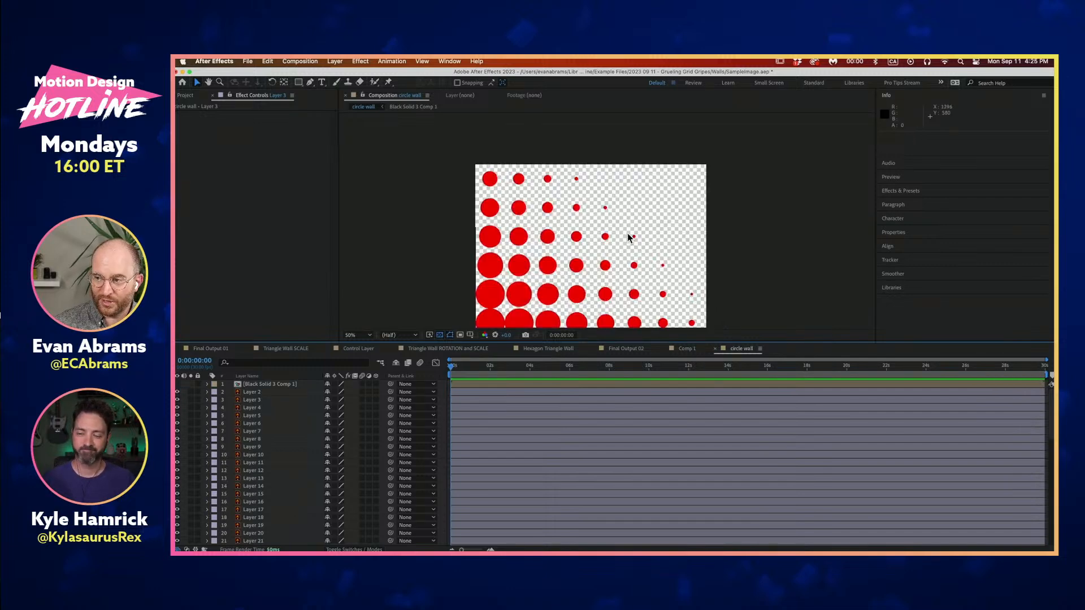
pyautogui.scroll(-5, 666, 272)
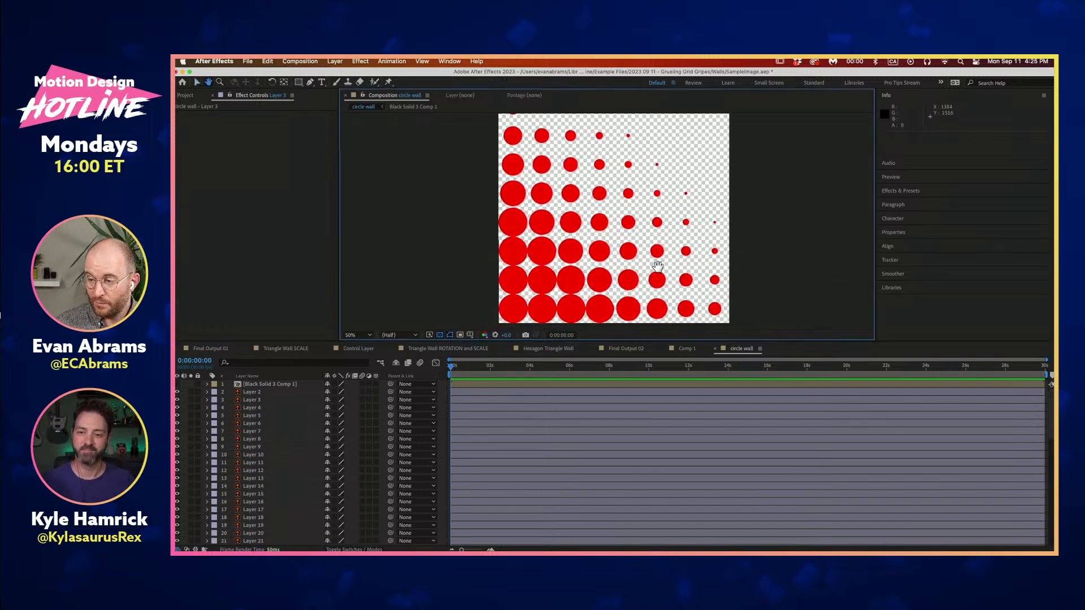
pyautogui.click(178, 384)
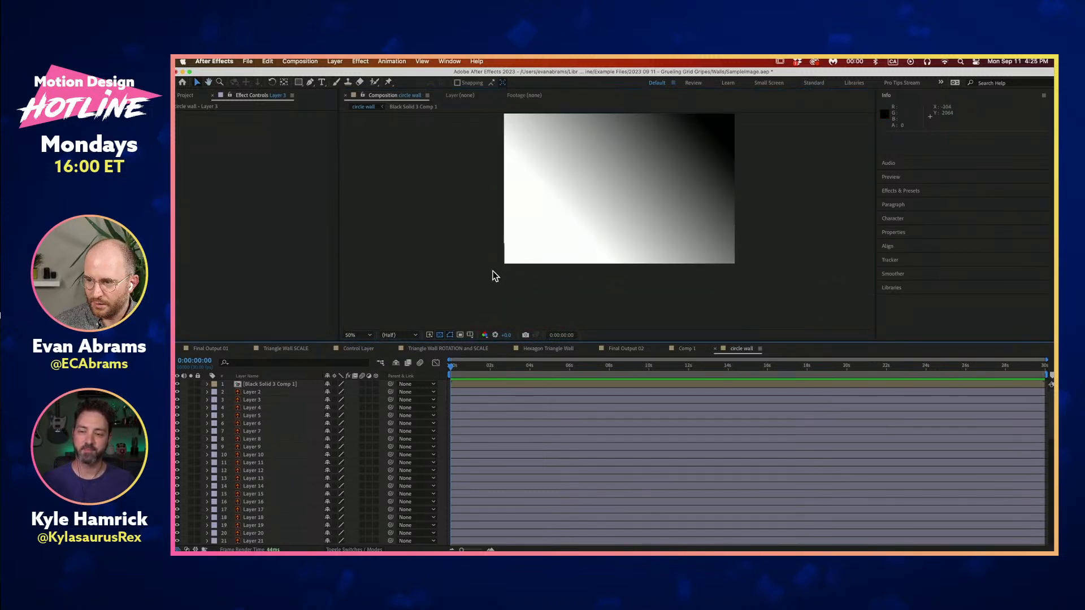
# Hide the Black Solid 3 Comp 1 gradient layer and check the lower-left circle's bounds in the grid
pyautogui.click(177, 384)
pyautogui.click(518, 252)
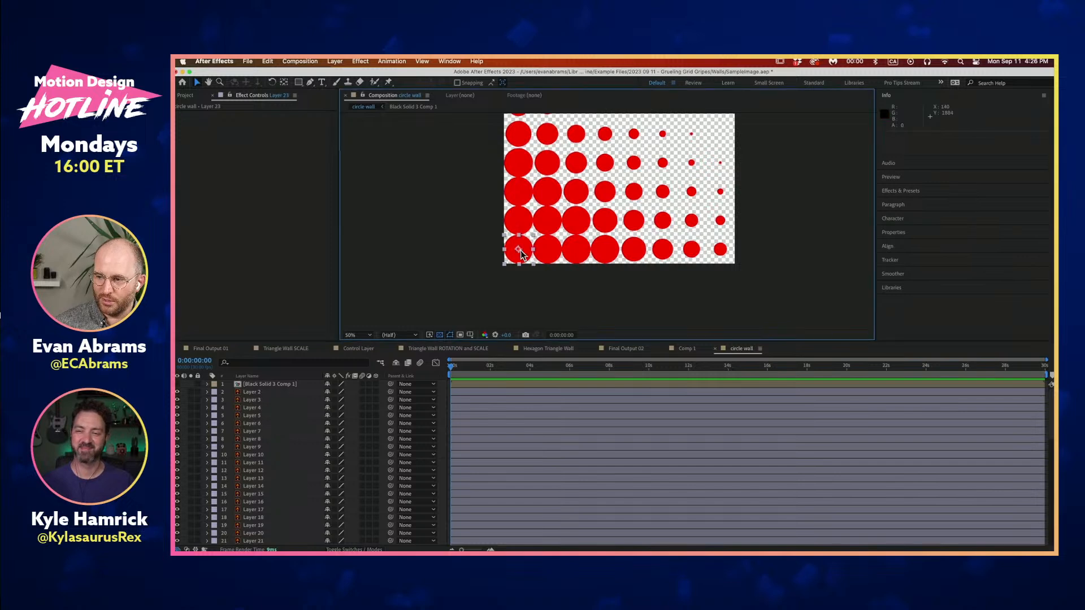
pyautogui.click(476, 283)
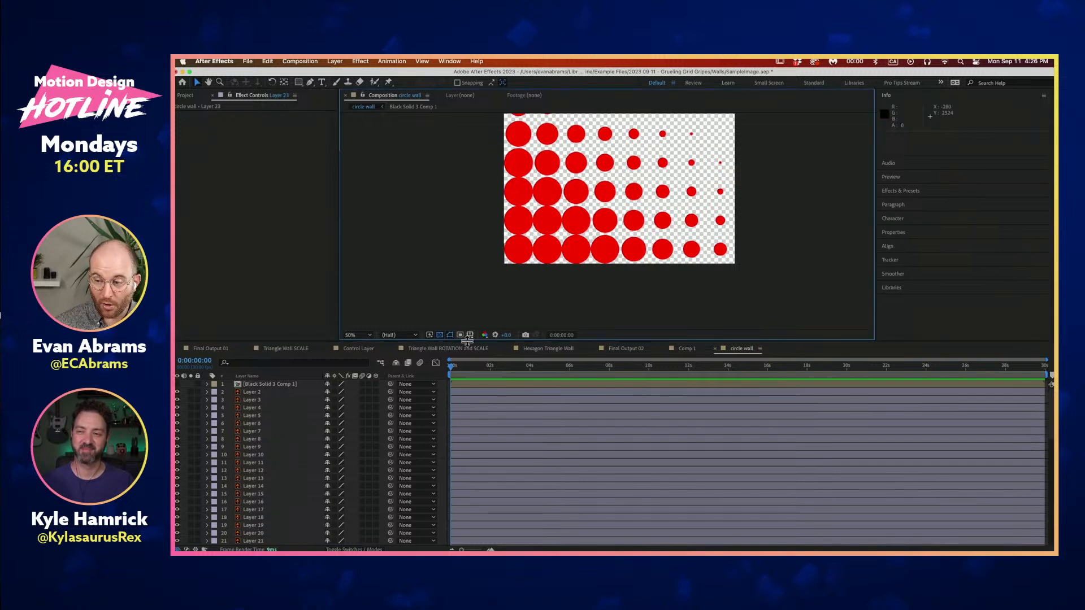
# Open the Black Solid 3 Comp 1 pre-comp and reveal the modified Gradient Ramp properties of its solid at the first frame
pyautogui.click(478, 384)
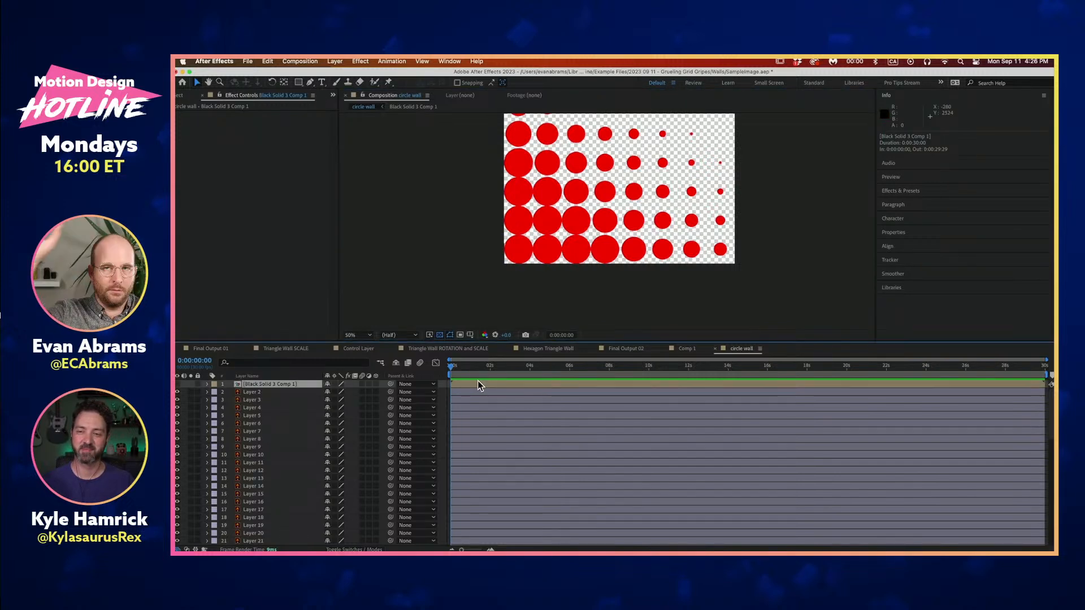
pyautogui.doubleClick(679, 382)
pyautogui.click(618, 218)
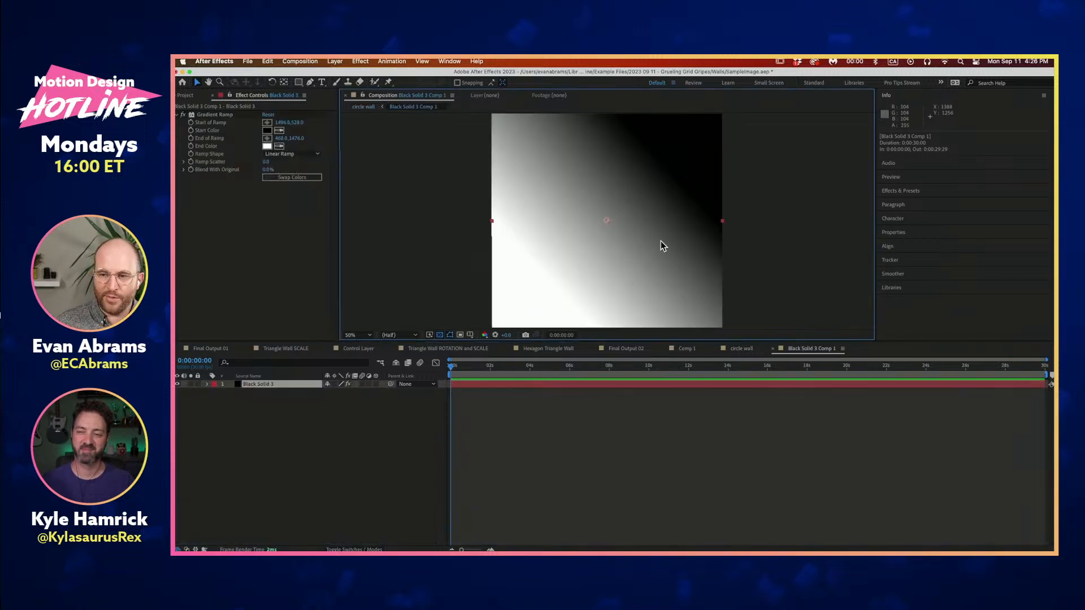
pyautogui.moveTo(488, 365); pyautogui.dragTo(440, 370)
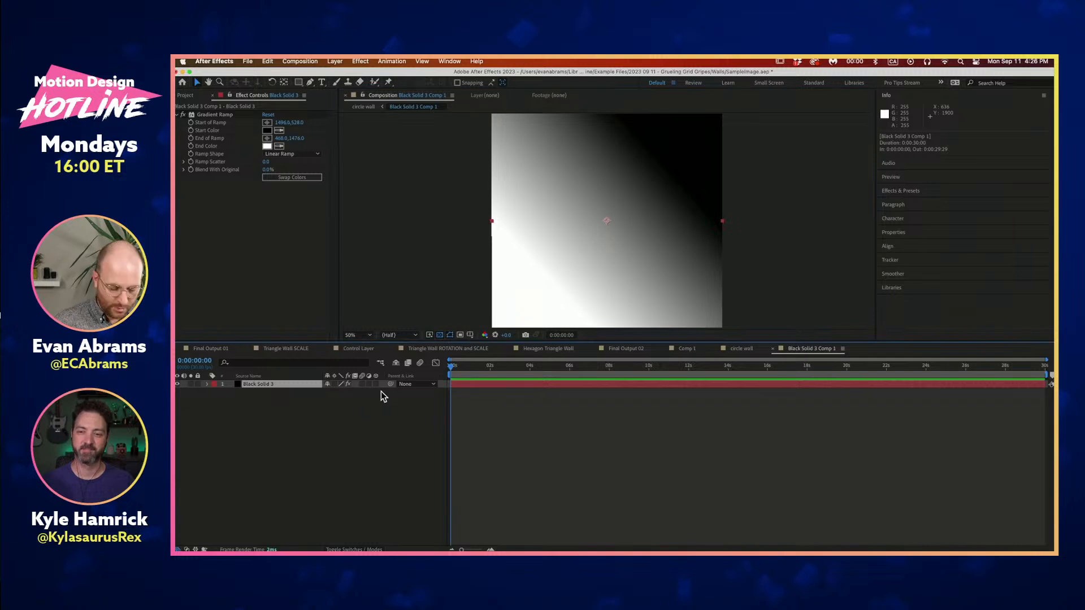
pyautogui.press('u')
pyautogui.press('u')
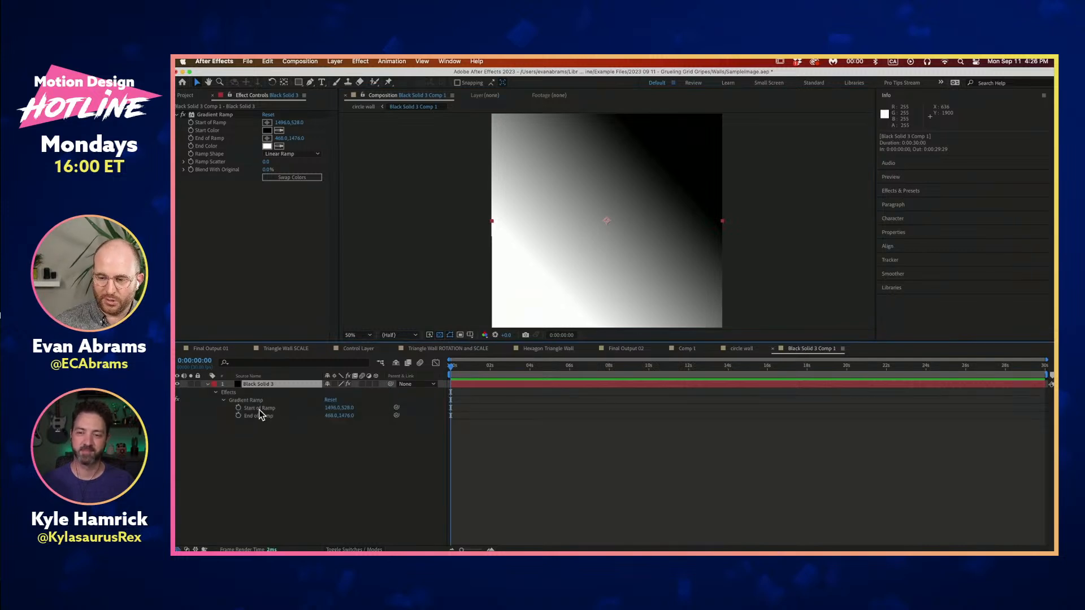
# Place the Gradient Ramp's start at the solid's upper-left corner, about -8, 8, and its end at the lower-right corner, about 2004, 2004
pyautogui.click(266, 122)
pyautogui.click(503, 120)
pyautogui.moveTo(503, 122); pyautogui.dragTo(491, 118)
pyautogui.scroll(-1, 516, 189)
pyautogui.moveTo(534, 232); pyautogui.dragTo(620, 262)
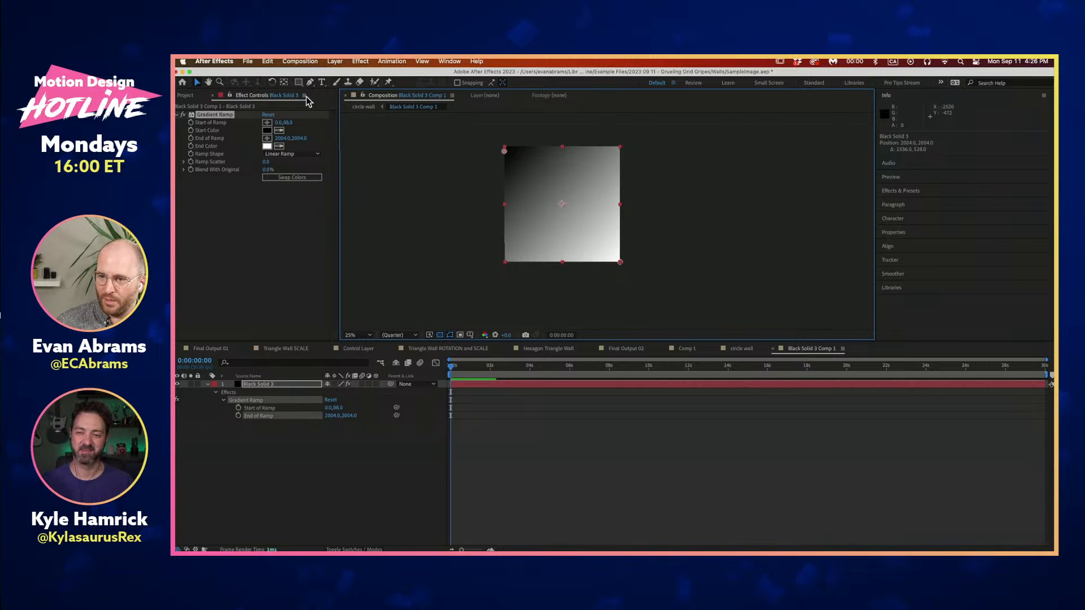
pyautogui.moveTo(504, 151); pyautogui.dragTo(504, 147)
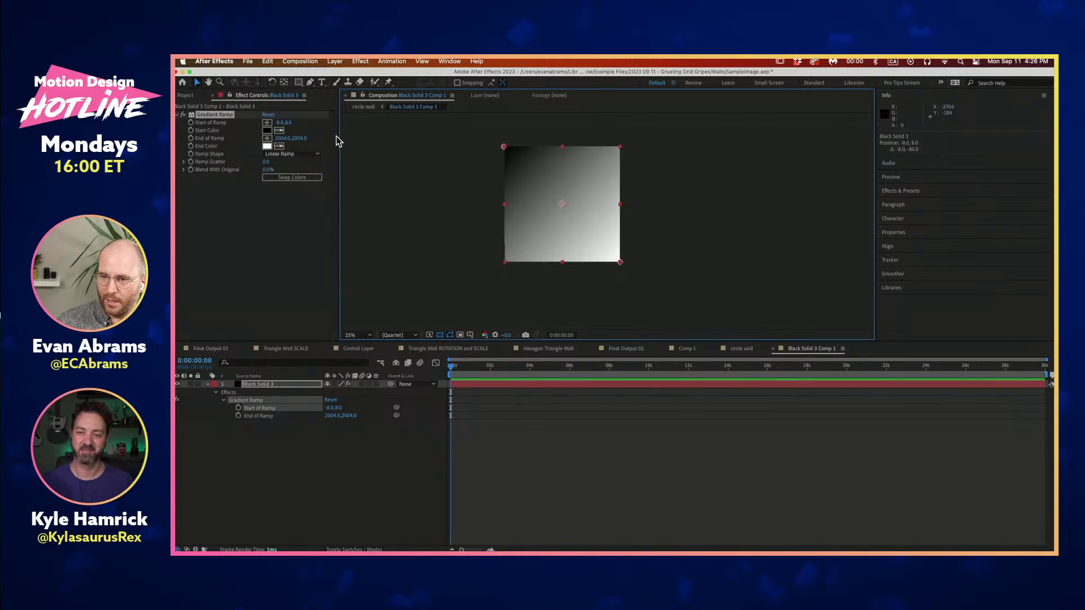
# Keyframe the ramp's Start Color and End Color at 0:00:00:00 and set the Start Color keyframe to white
pyautogui.click(193, 147)
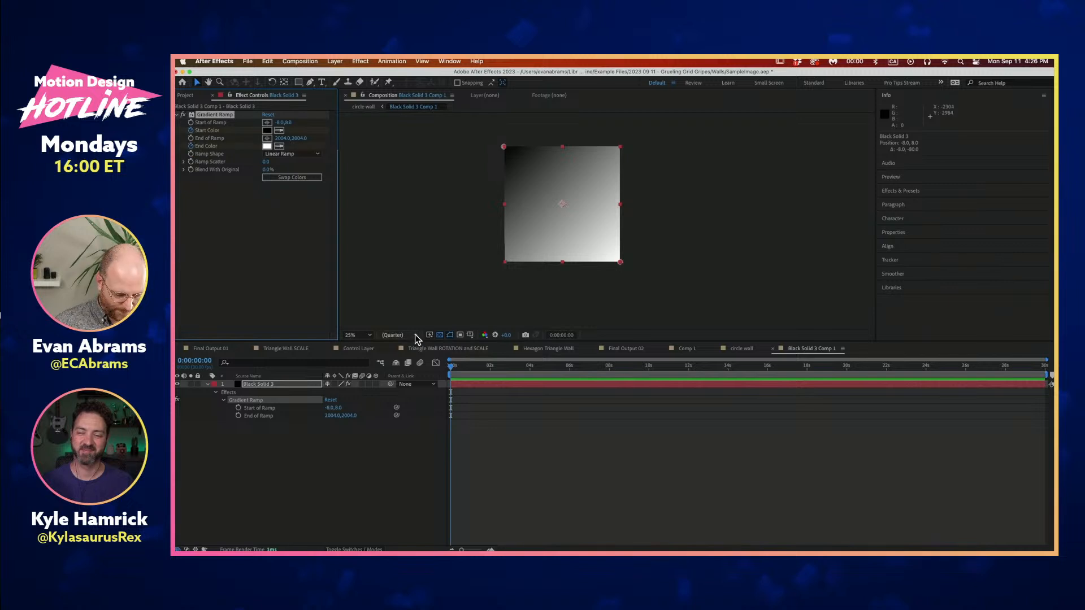
pyautogui.press('u')
pyautogui.click(465, 394)
pyautogui.click(451, 400)
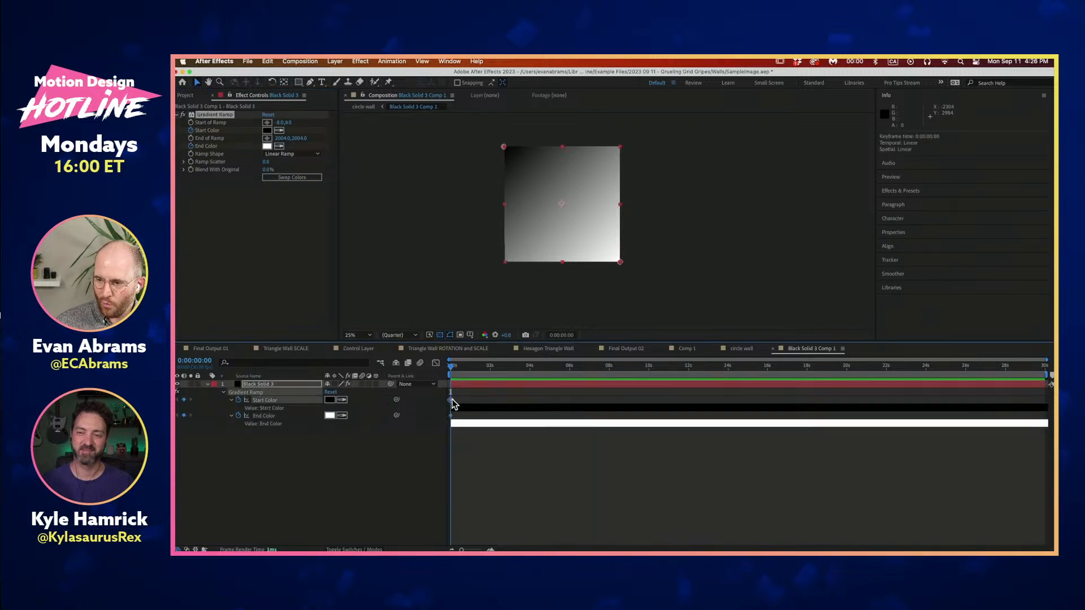
pyautogui.doubleClick(451, 400)
pyautogui.moveTo(433, 276); pyautogui.dragTo(387, 266)
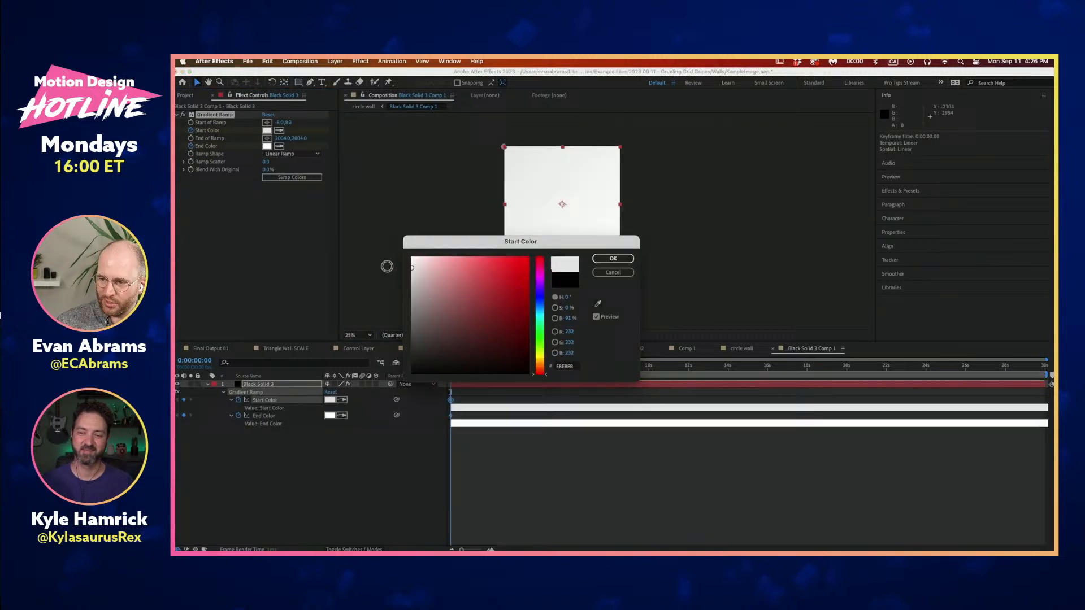
pyautogui.click(612, 260)
# Keyframe the Start Color as black at 0:00:02:10
pyautogui.hotkey('shift', 'pagedown')
pyautogui.hotkey('shift', 'pagedown')
pyautogui.hotkey('shift', 'pagedown')
pyautogui.hotkey('shift', 'pagedown')
pyautogui.hotkey('shift', 'pagedown')
pyautogui.hotkey('shift', 'pagedown')
pyautogui.hotkey('shift', 'pagedown')
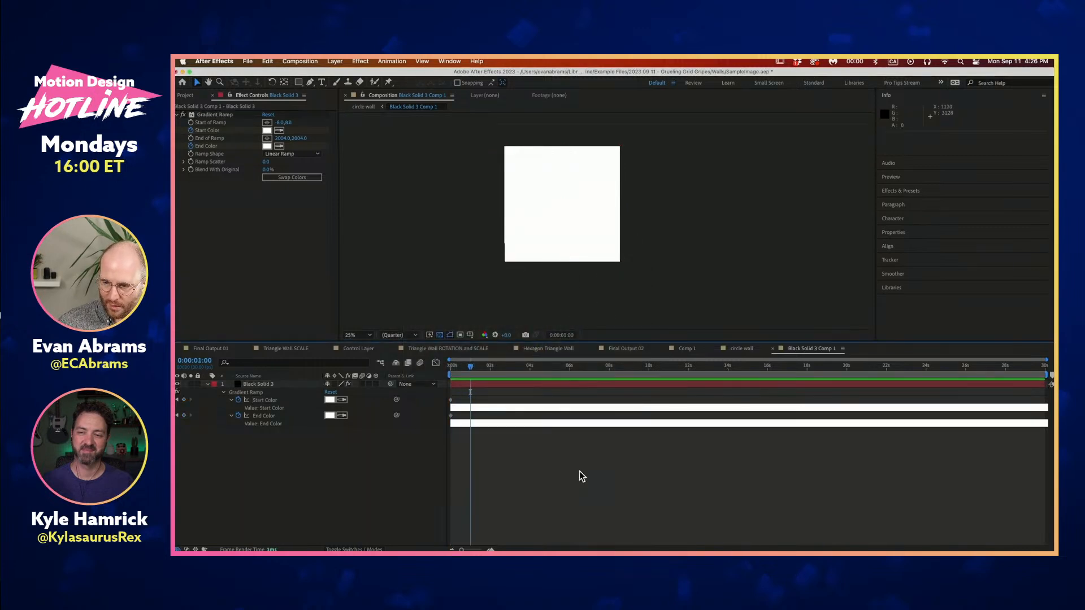
pyautogui.click(329, 399)
pyautogui.moveTo(432, 312); pyautogui.dragTo(331, 468)
pyautogui.click(610, 275)
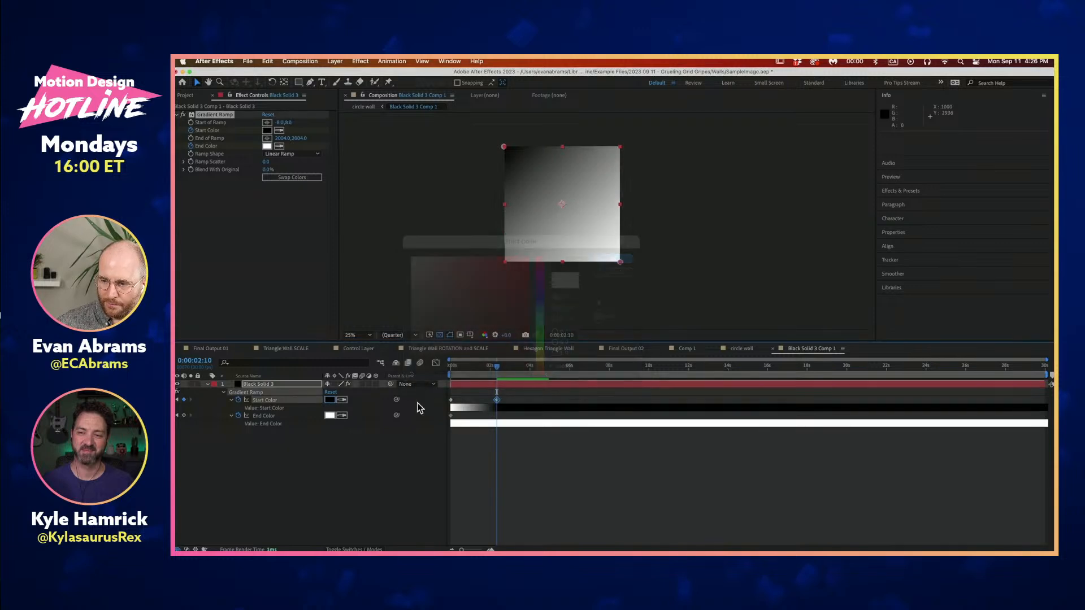
# Keyframe the End Color as black at 0:00:02:10 and shift both its keyframes so they fall at 0:00:01:18 and 0:00:03:28
pyautogui.click(329, 415)
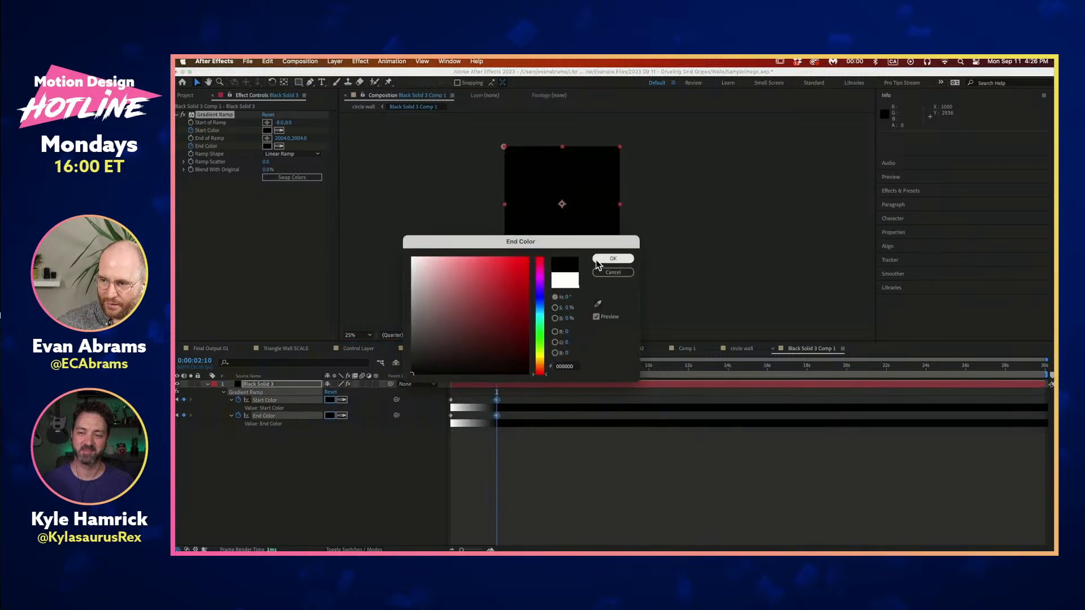
pyautogui.click(613, 258)
pyautogui.click(492, 427)
pyautogui.moveTo(489, 423)
pyautogui.mouseDown()
pyautogui.moveTo(448, 414)
pyautogui.moveTo(507, 426)
pyautogui.mouseUp()
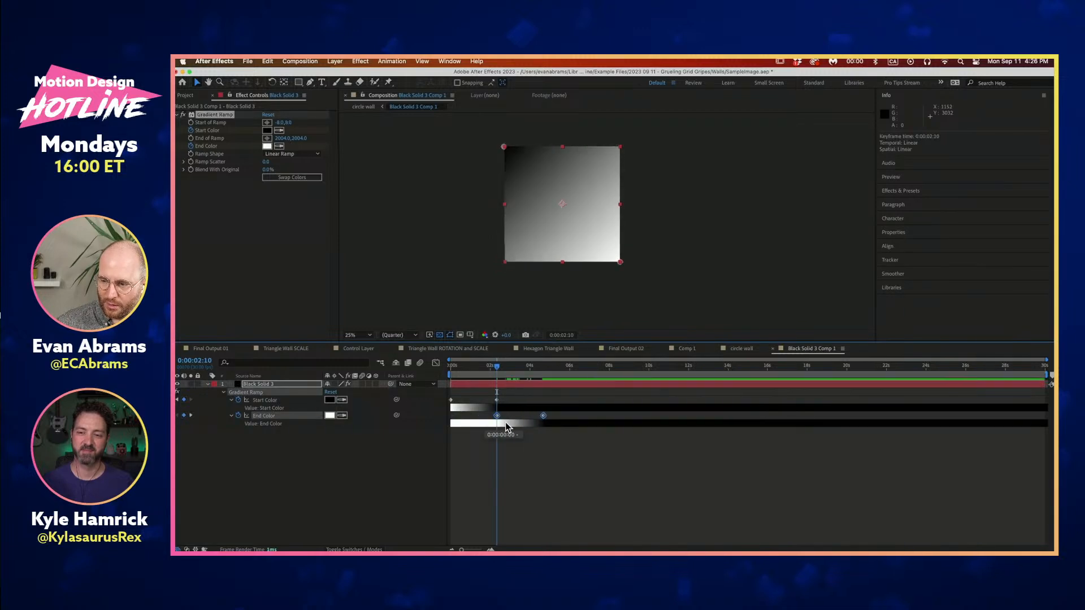
pyautogui.moveTo(497, 367); pyautogui.dragTo(483, 415)
# Scrub through the color keyframes up to 0:00:03:28 to preview the gradient's fade from white to black
pyautogui.moveTo(456, 368); pyautogui.dragTo(497, 370)
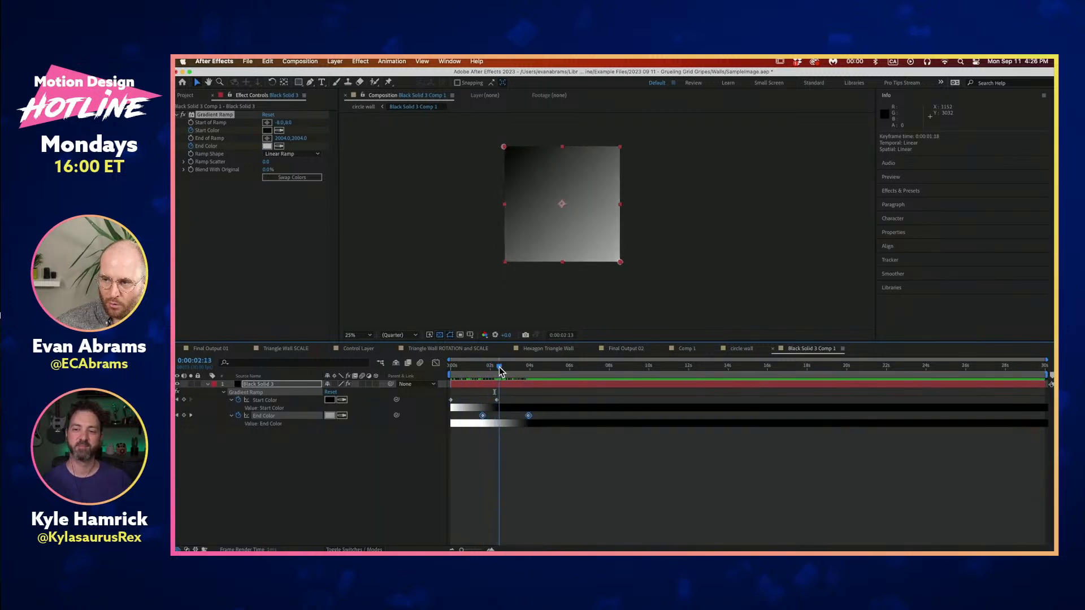
pyautogui.click(512, 483)
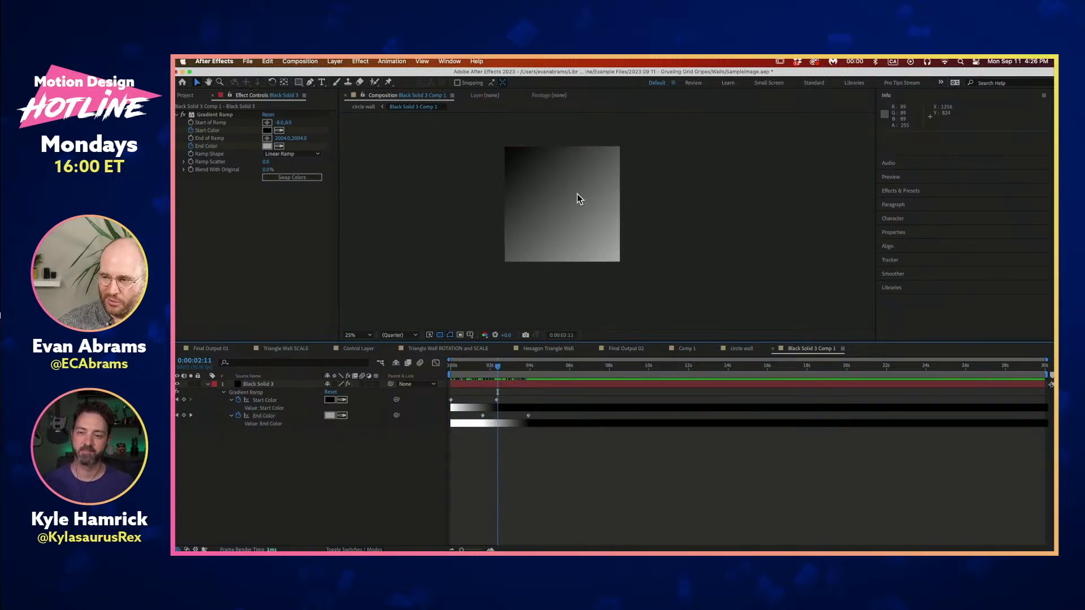
pyautogui.scroll(2, 577, 194)
pyautogui.click(515, 371)
pyautogui.moveTo(515, 373); pyautogui.dragTo(530, 377)
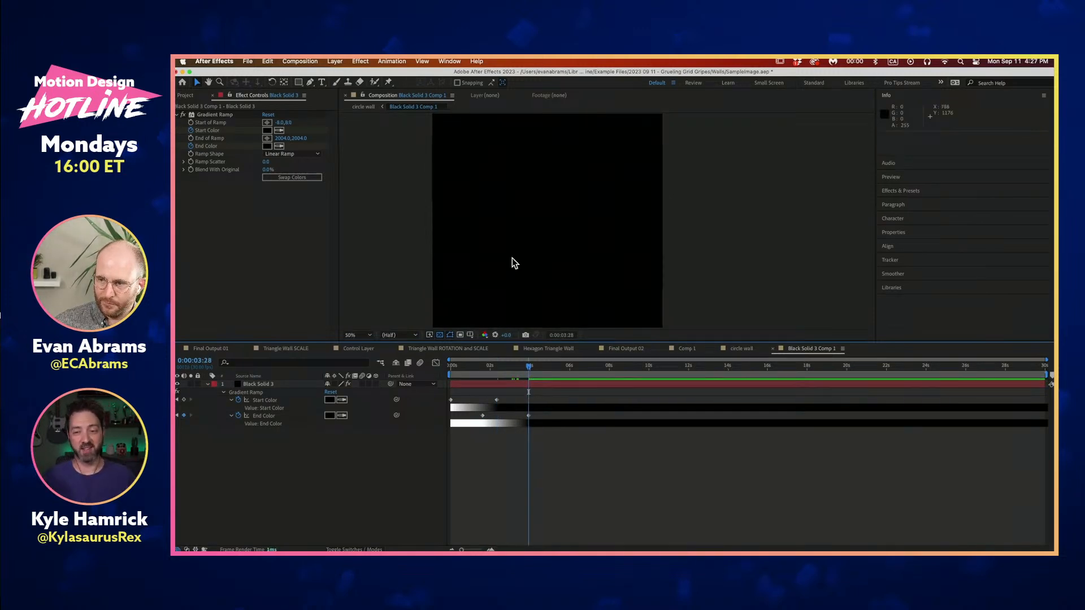
# Add a text layer containing just the letter M near the centre of the gradient composition
pyautogui.press('super+t')
pyautogui.click(528, 226)
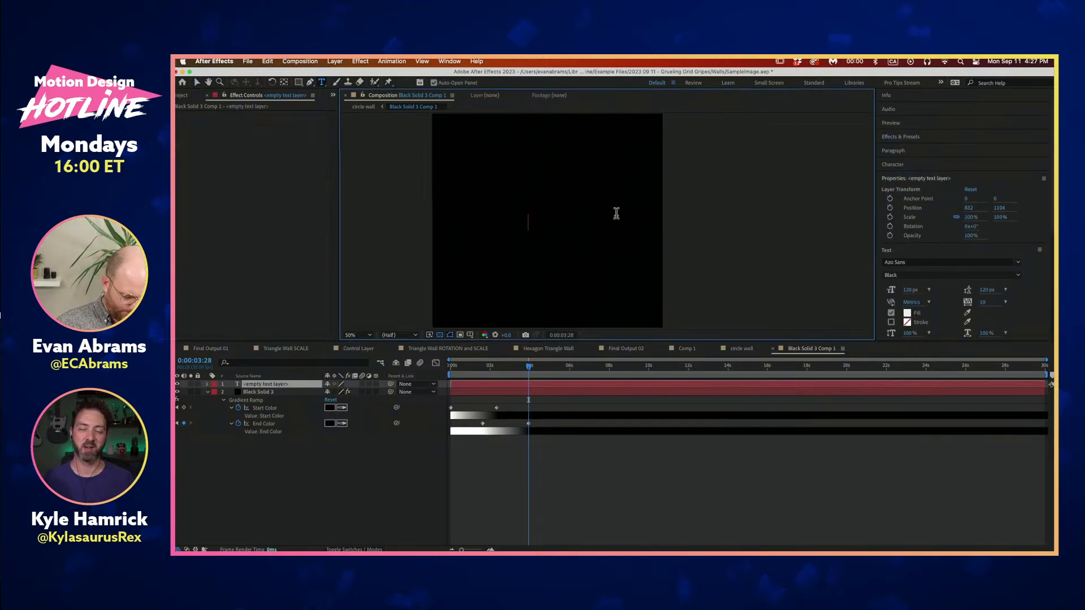
pyautogui.write('MOtion')
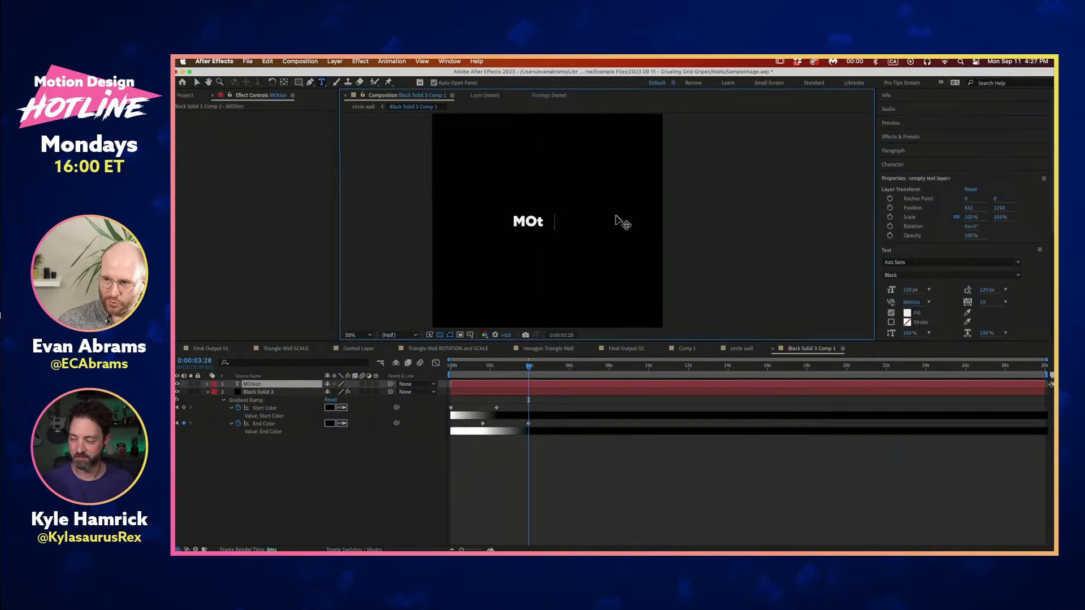
pyautogui.press('BackSpace')
pyautogui.press('BackSpace')
pyautogui.press('BackSpace')
pyautogui.press('BackSpace')
pyautogui.press('BackSpace')
pyautogui.press('Escape')
pyautogui.press('v')
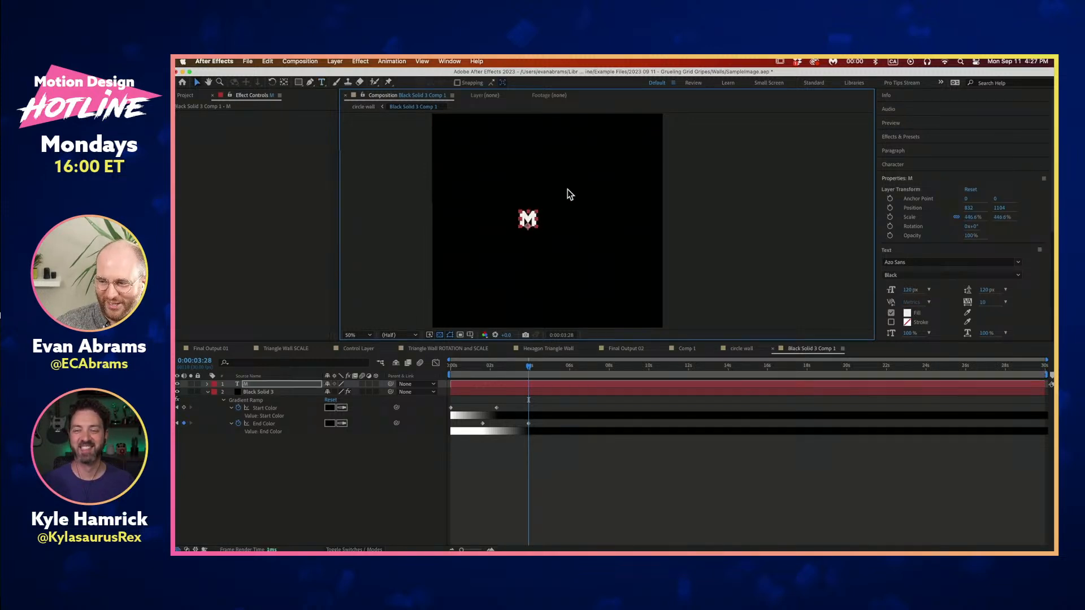
# Scale the letter M up to about 1157% and centre it over the gradient
pyautogui.moveTo(533, 219); pyautogui.dragTo(591, 164)
pyautogui.scroll(1, 531, 188)
pyautogui.scroll(-1, 532, 187)
pyautogui.scroll(-1, 532, 192)
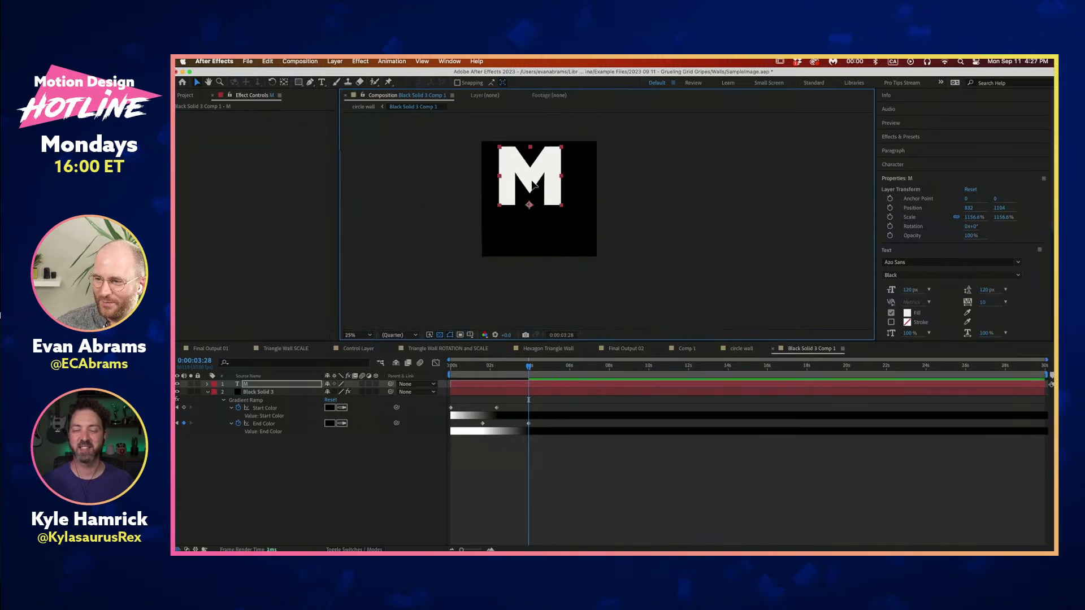
pyautogui.click(566, 501)
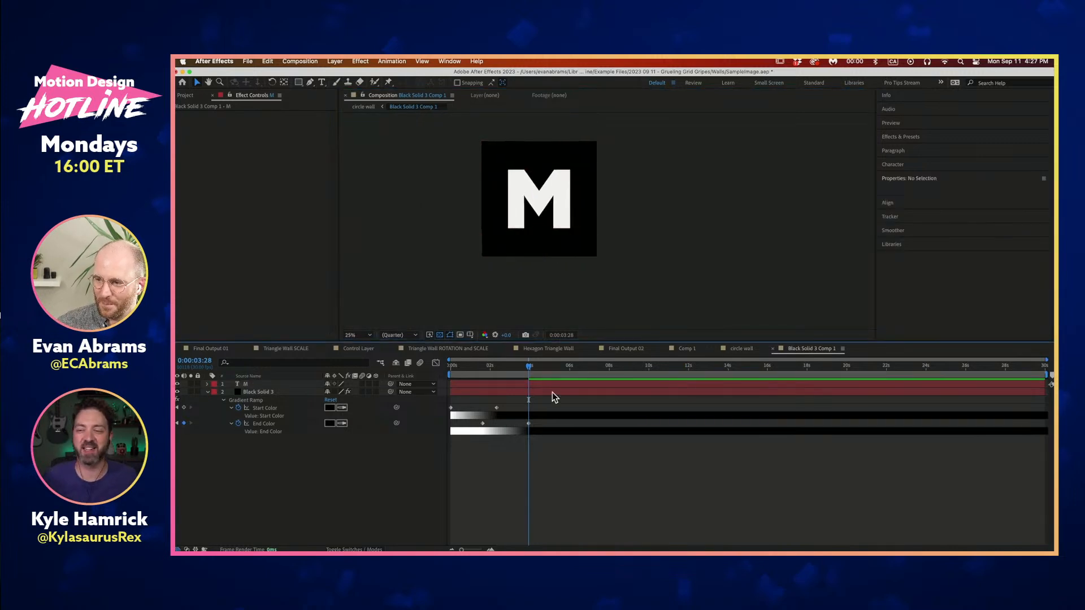
# Return to the circle wall composition and preview how the dots respond to the letter M
pyautogui.press('Tab')
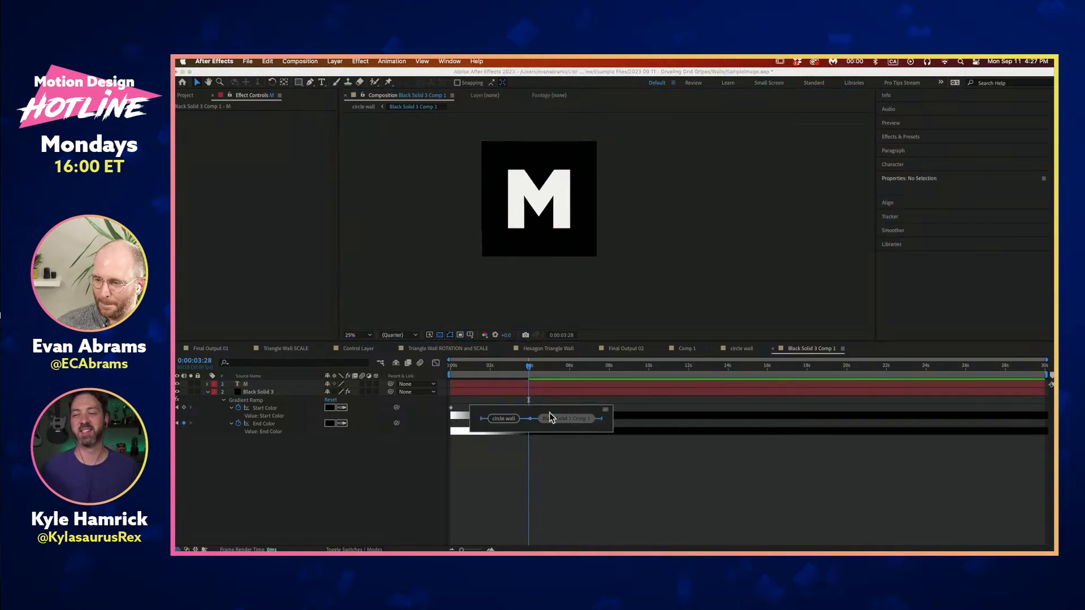
pyautogui.click(510, 418)
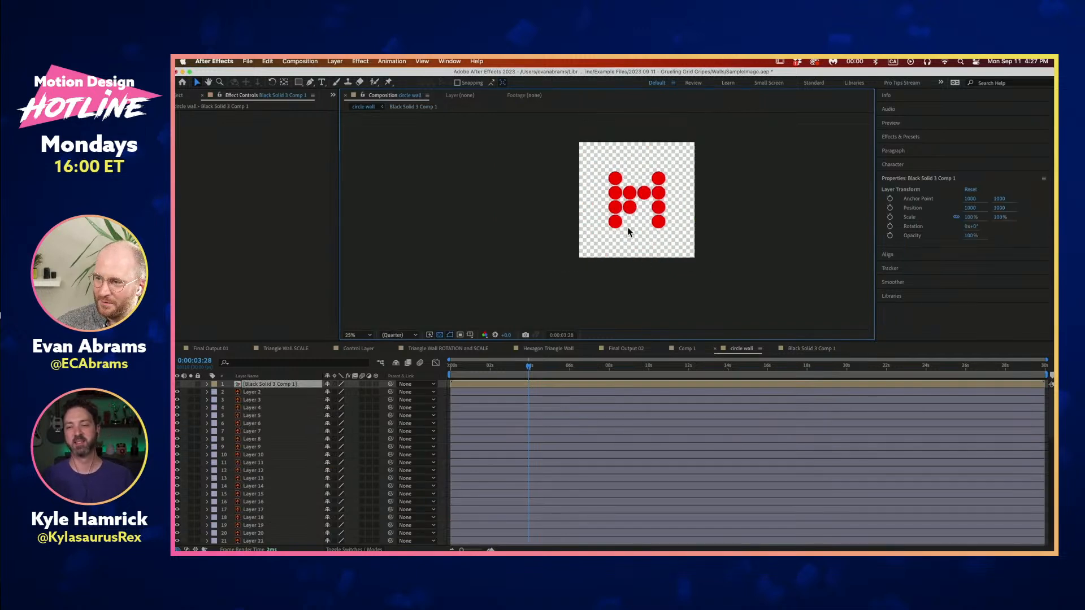
pyautogui.moveTo(527, 371)
pyautogui.mouseDown()
pyautogui.moveTo(418, 388)
pyautogui.moveTo(516, 385)
pyautogui.mouseUp()
pyautogui.press('space')
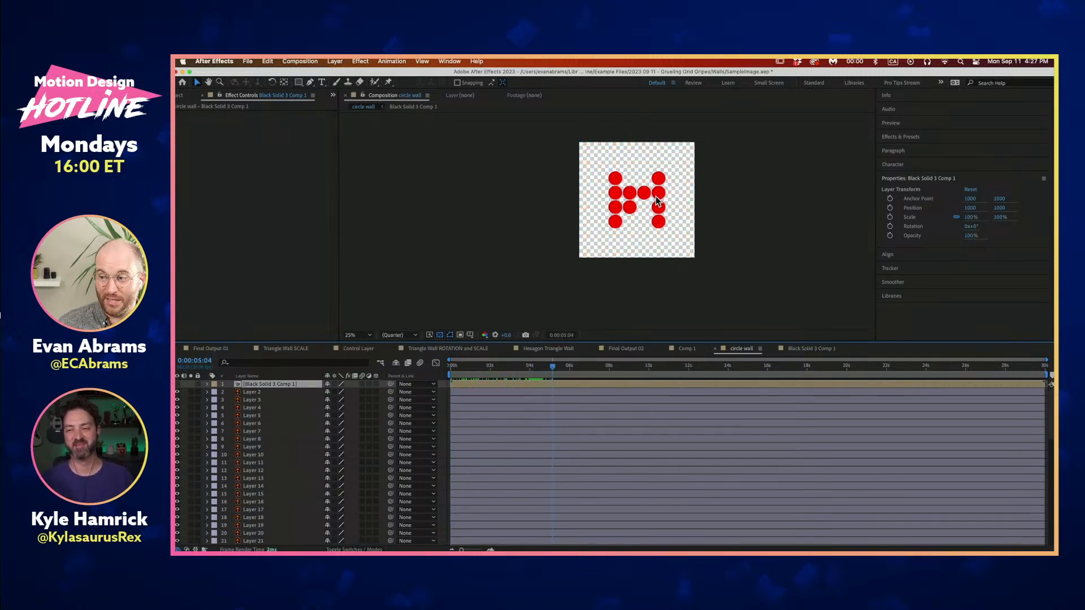
# Open Black Solid 3 Comp 1 and examine the letter against the gradient and its color keyframes at 0:00:02:10
pyautogui.doubleClick(589, 386)
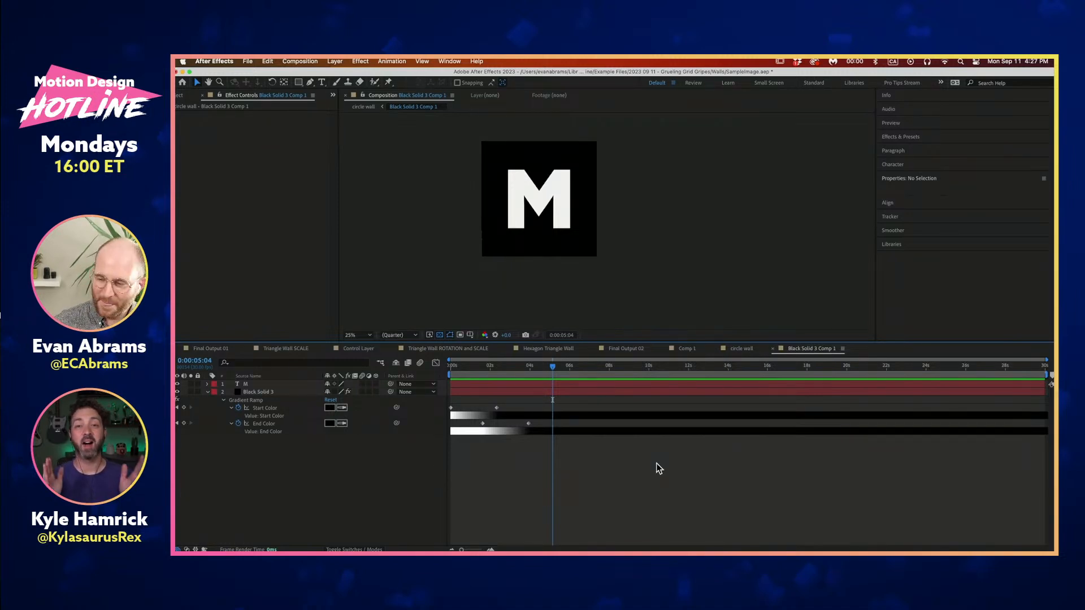
pyautogui.moveTo(520, 367); pyautogui.dragTo(493, 376)
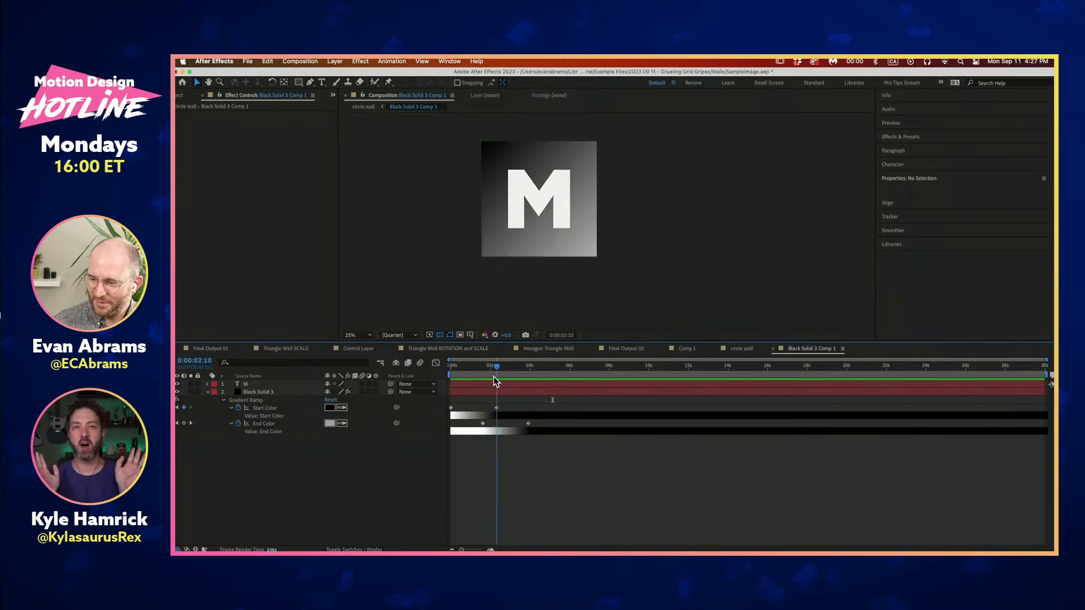
pyautogui.moveTo(535, 423); pyautogui.dragTo(464, 428)
pyautogui.click(491, 494)
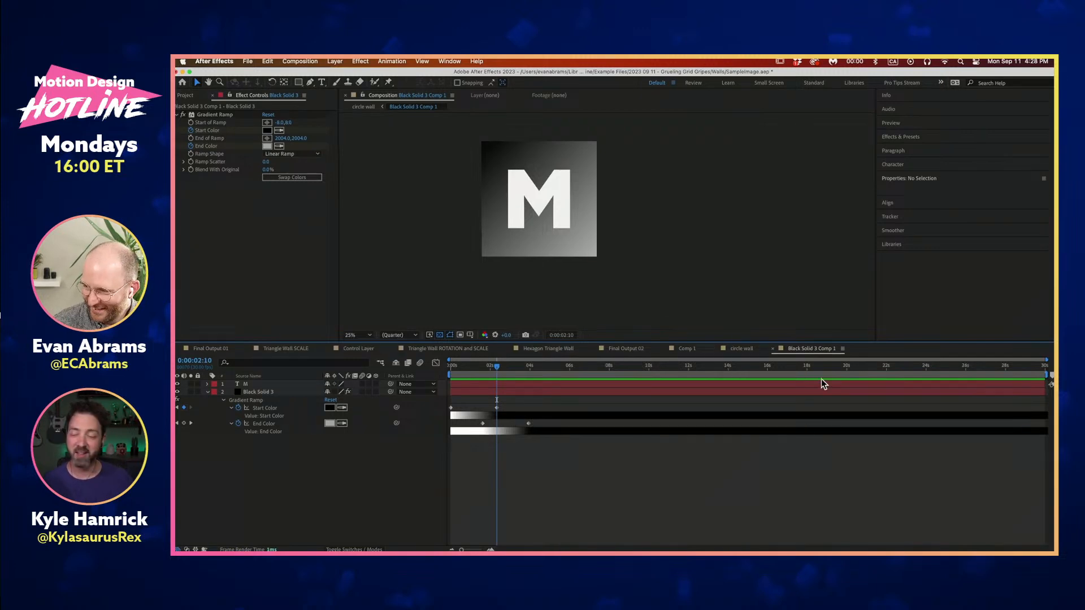
# Close the gradient and circle wall compositions and view Final Output 02 at about 0:00:01:14
pyautogui.press('super+w')
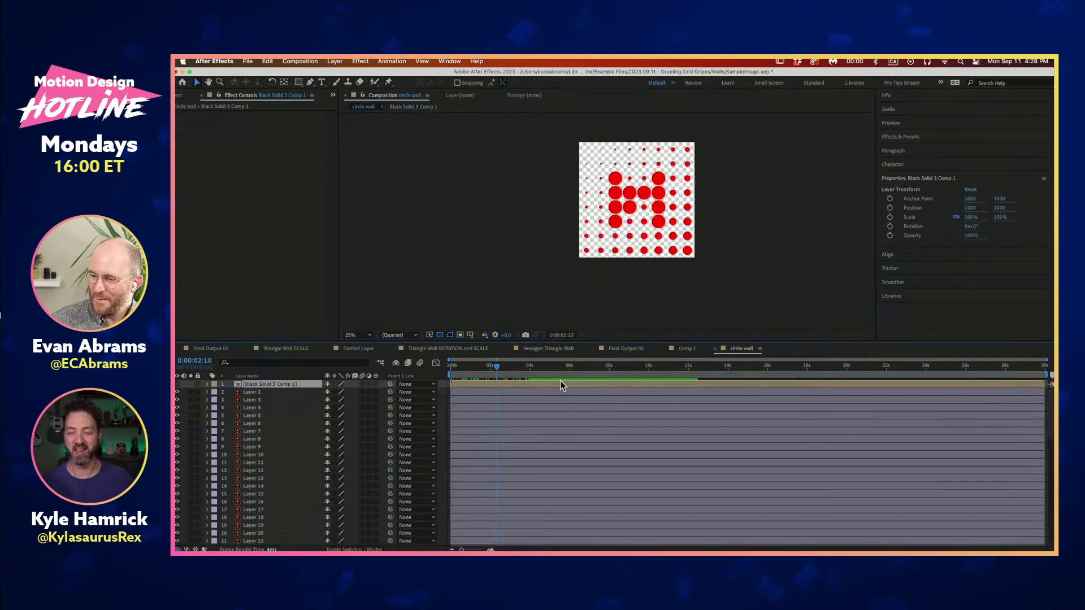
pyautogui.click(715, 348)
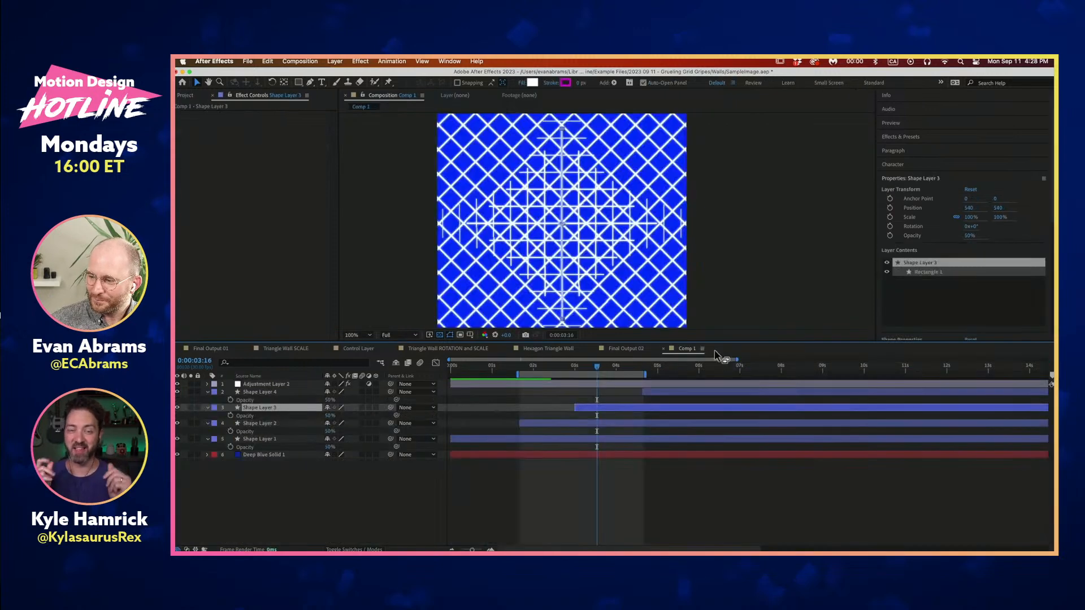
pyautogui.click(625, 351)
pyautogui.moveTo(694, 371); pyautogui.dragTo(512, 374)
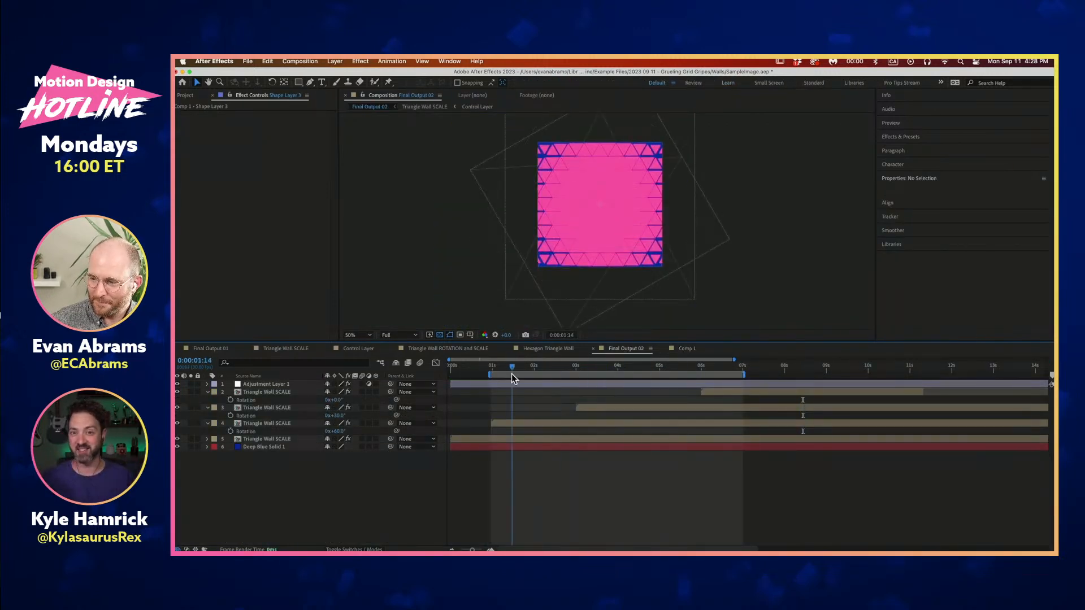
# Open the Triangle Wall SCALE composition from layer 4 and preview its triangle animation from the start
pyautogui.click(520, 420)
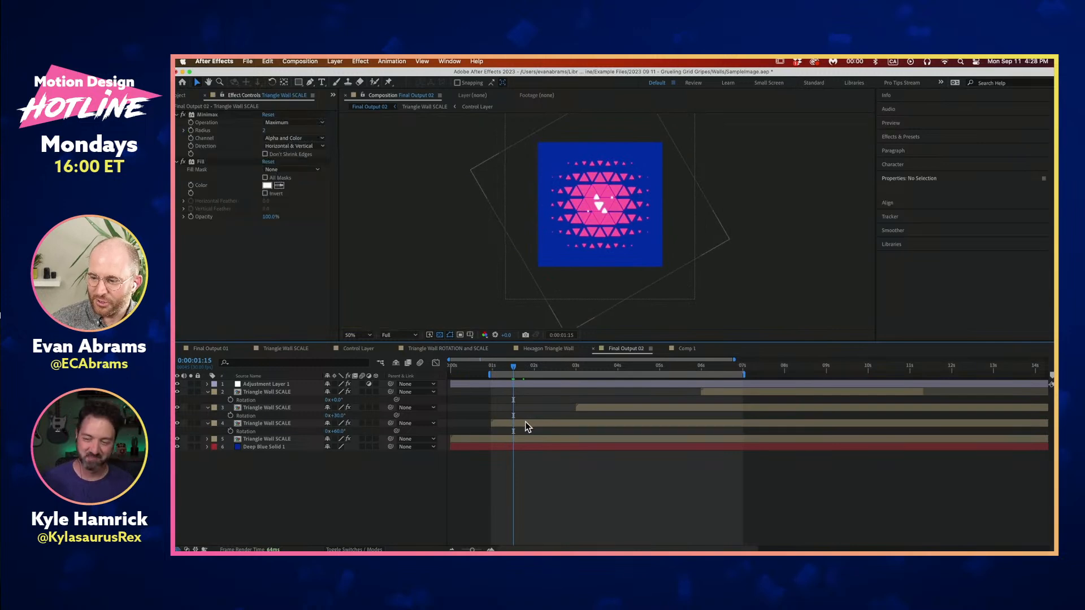
pyautogui.doubleClick(524, 422)
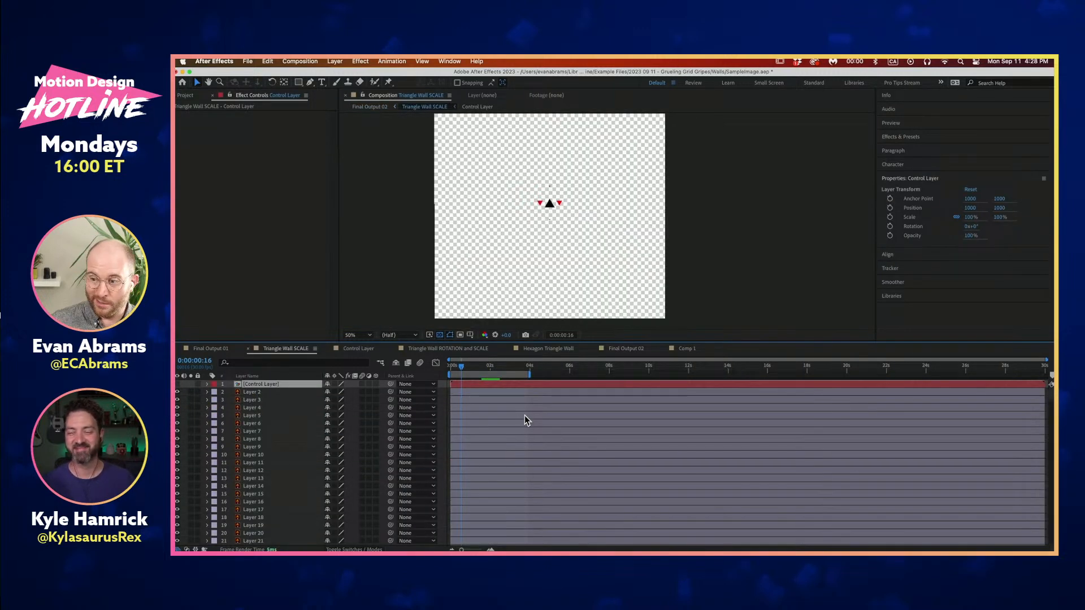
pyautogui.moveTo(461, 367); pyautogui.dragTo(438, 376)
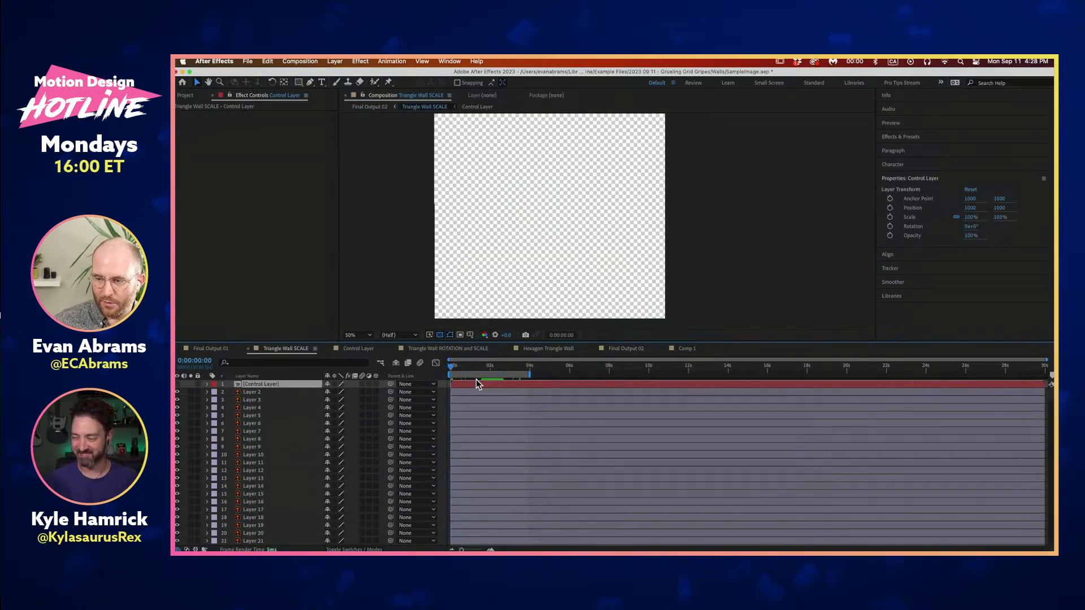
pyautogui.press('space')
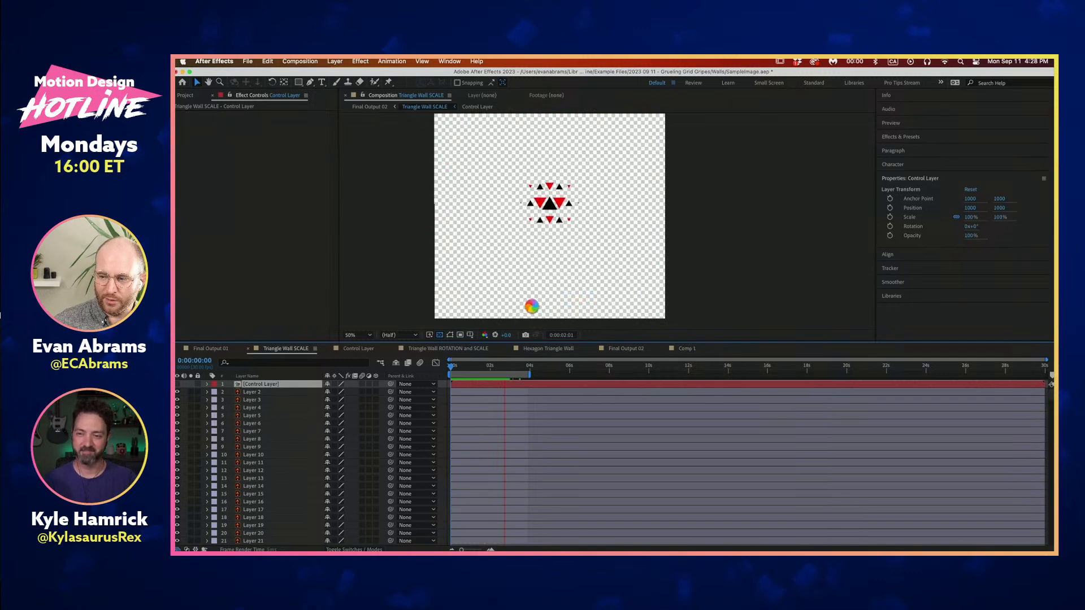
pyautogui.click(491, 368)
pyautogui.moveTo(491, 368); pyautogui.dragTo(467, 368)
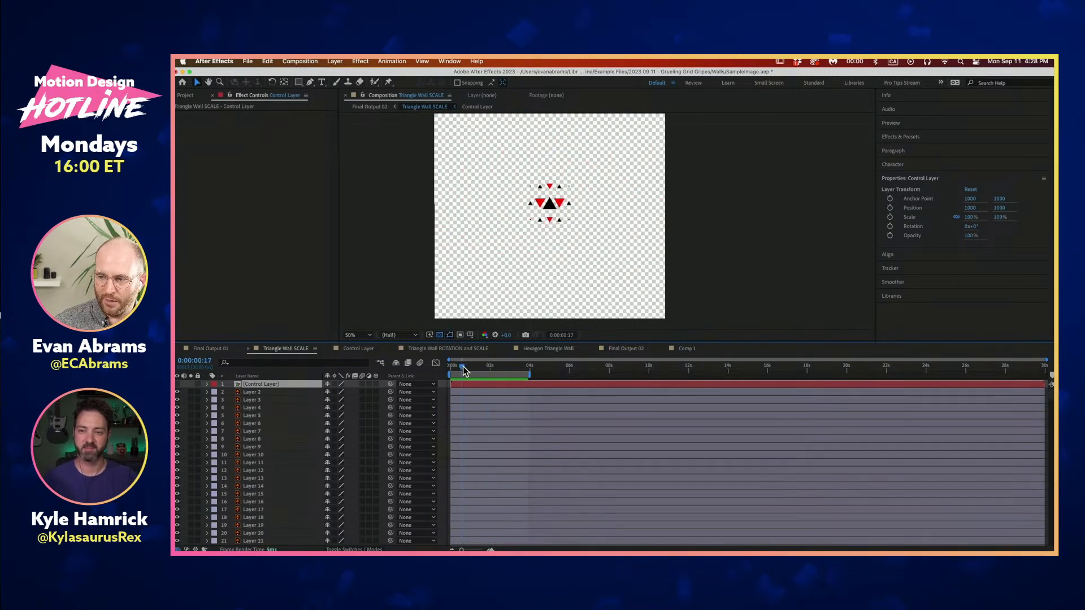
pyautogui.press('space')
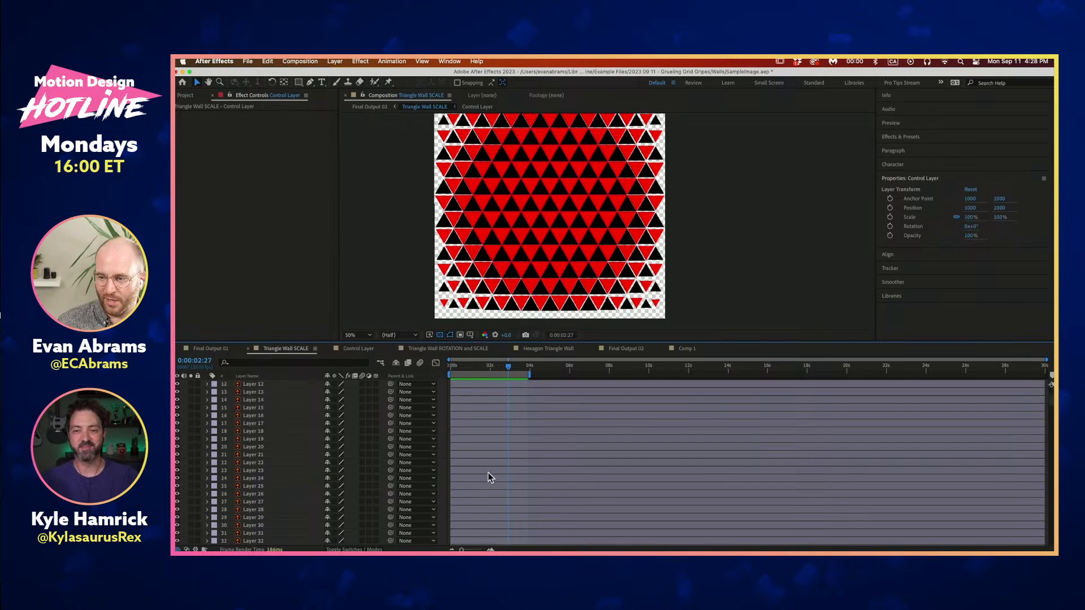
# Inspect the triangle grid around the three-second mark, both close up and as a whole
pyautogui.moveTo(508, 368)
pyautogui.mouseDown()
pyautogui.moveTo(489, 368)
pyautogui.moveTo(513, 371)
pyautogui.mouseUp()
pyautogui.scroll(-2, 533, 296)
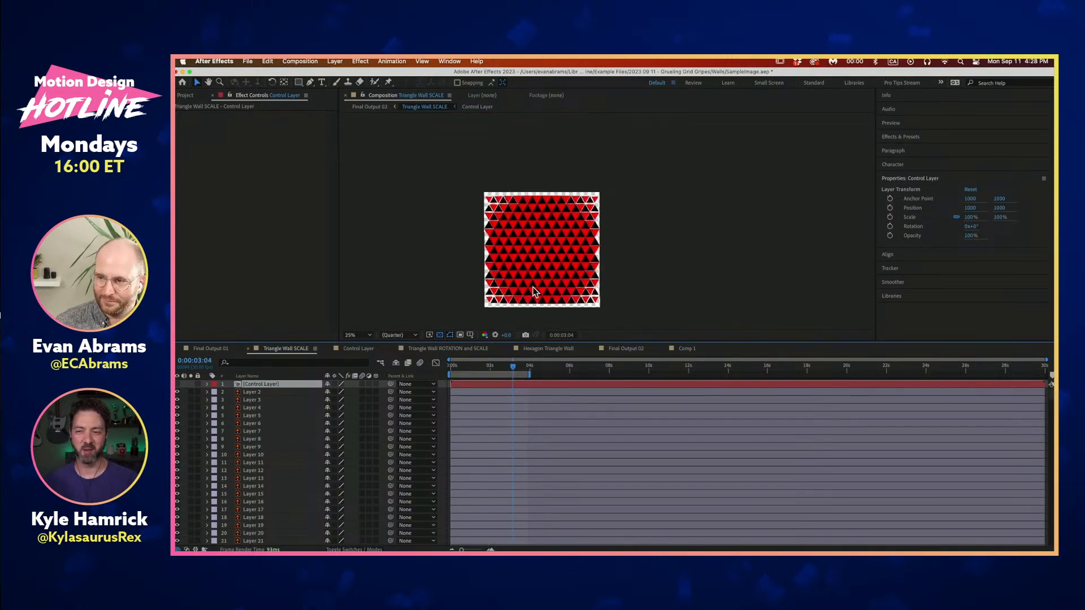
pyautogui.scroll(2, 531, 276)
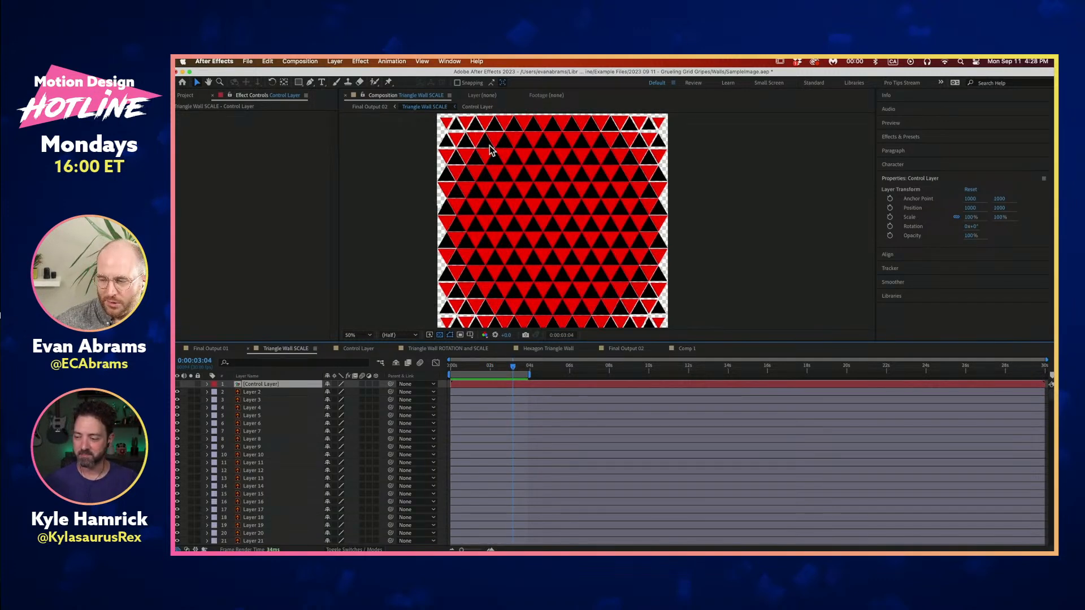
pyautogui.scroll(-2, 562, 217)
pyautogui.moveTo(513, 372)
pyautogui.mouseDown()
pyautogui.moveTo(456, 372)
pyautogui.moveTo(509, 371)
pyautogui.mouseUp()
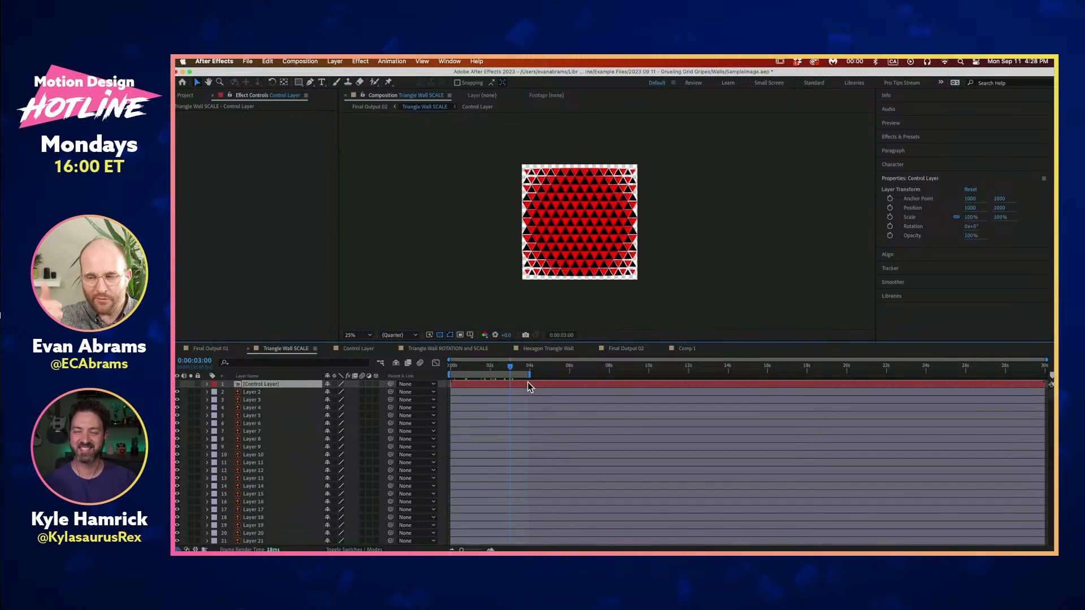
# Return to Final Output 02 at 0:00:01:15 and select the Fill effect on the layer 4 triangle wall
pyautogui.press('Tab')
pyautogui.click(469, 385)
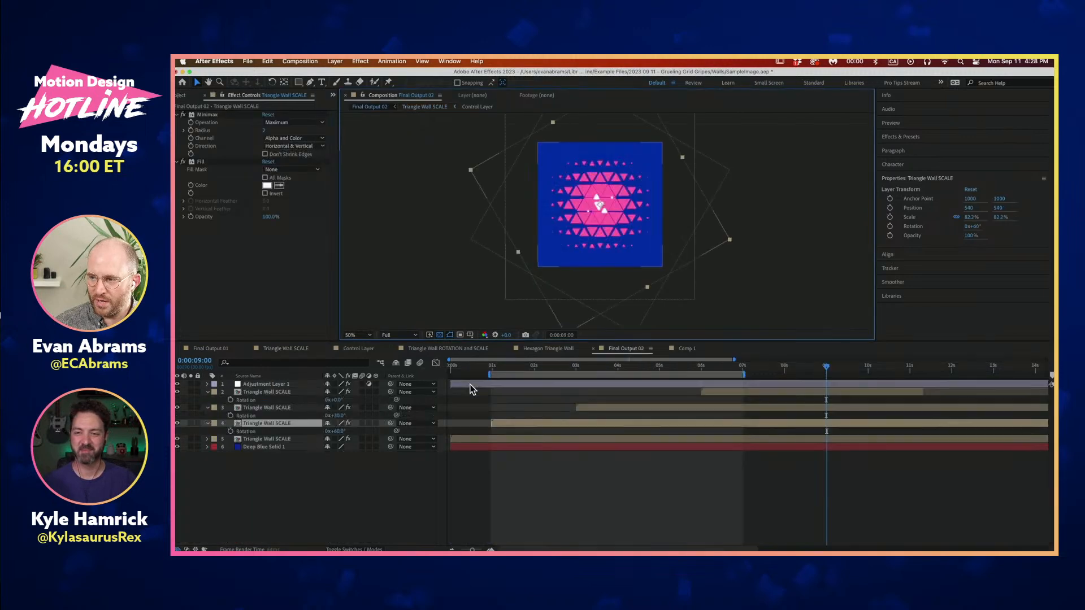
pyautogui.click(513, 367)
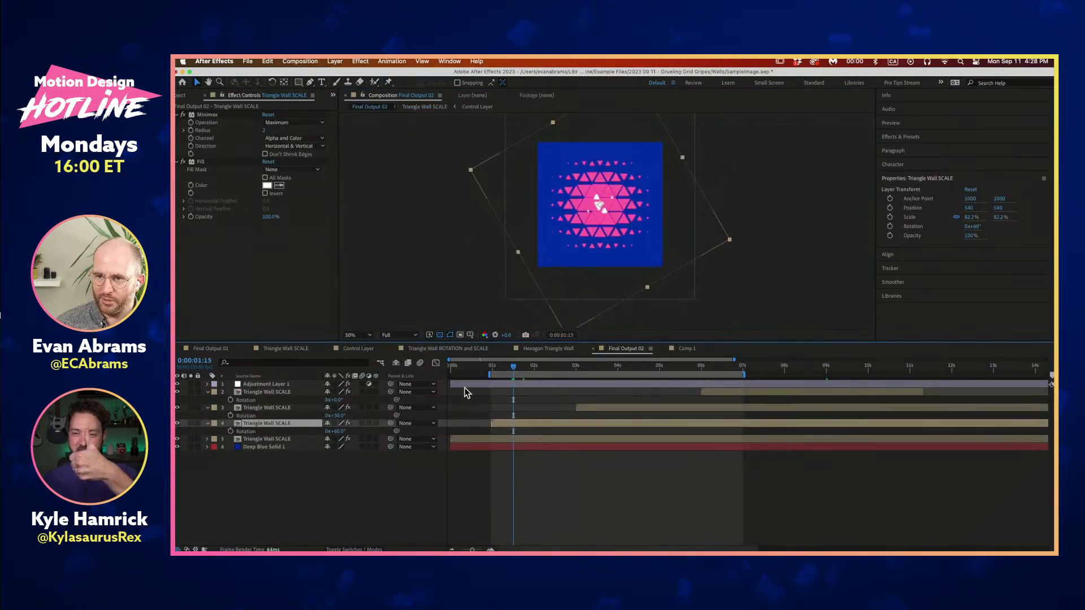
pyautogui.click(229, 163)
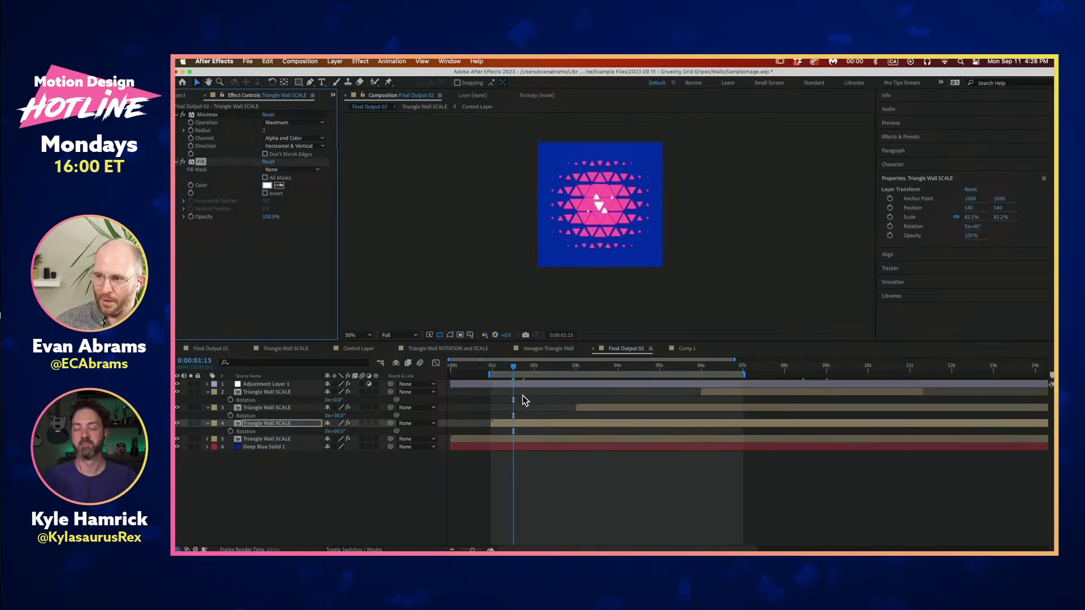
# Send the After Effects error report to Adobe
pyautogui.moveTo(454, 87); pyautogui.dragTo(284, 218)
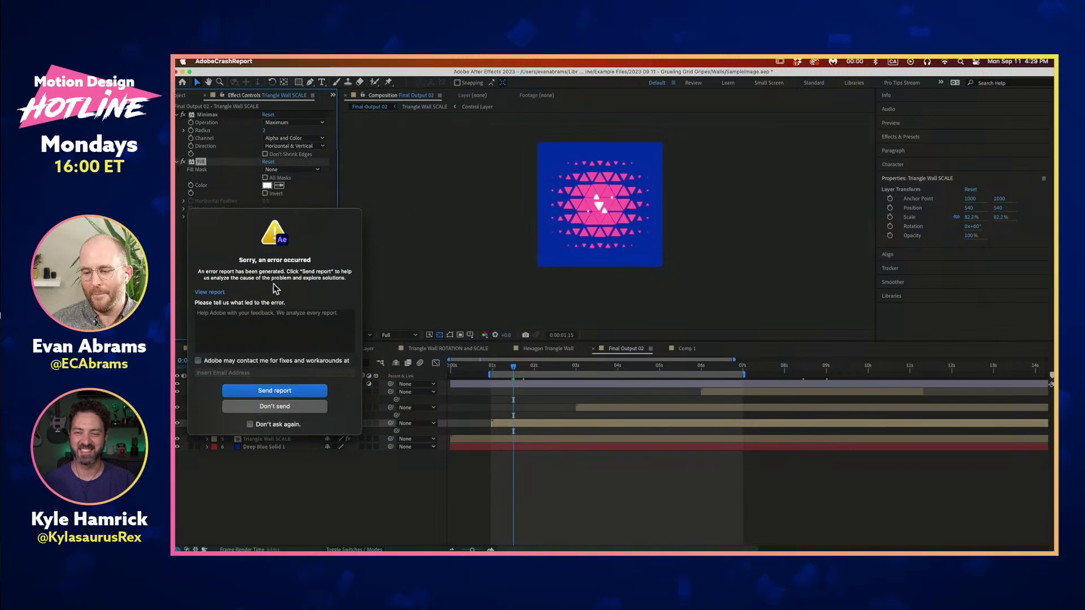
pyautogui.click(265, 393)
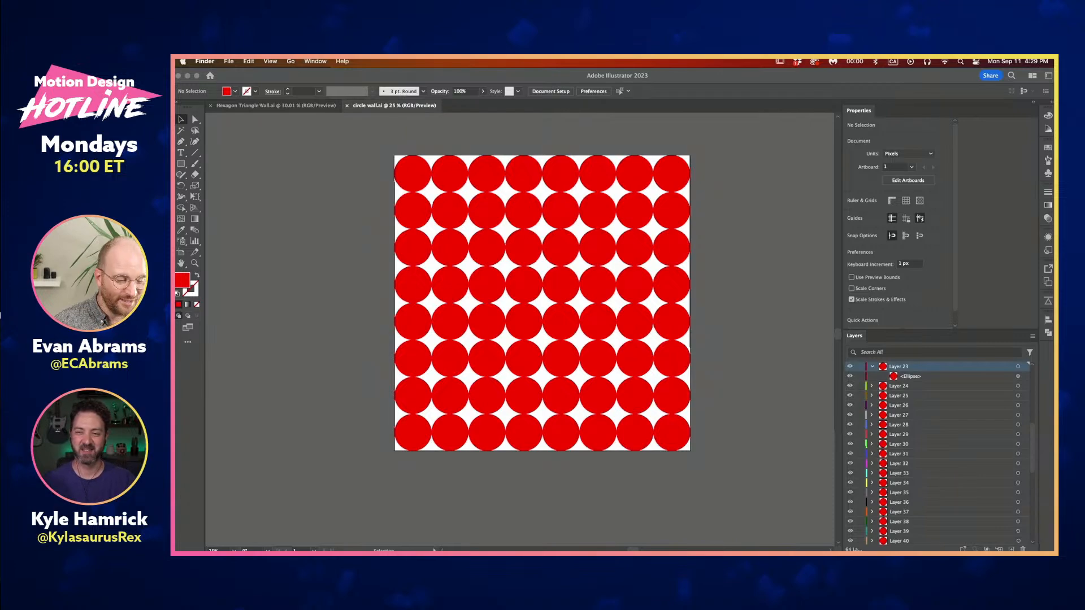
# Open Final Output 02.mp4 from Finder in QuickTime Player, play it and scrub to a frame midway through the animation
pyautogui.press('super+n')
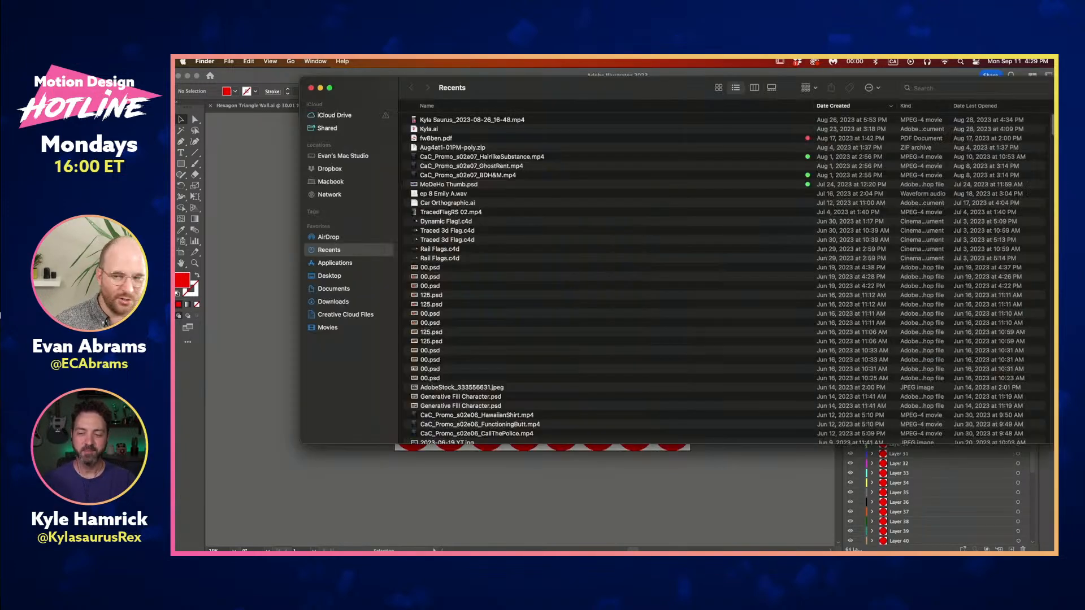
pyautogui.moveTo(367, 82); pyautogui.dragTo(176, 226)
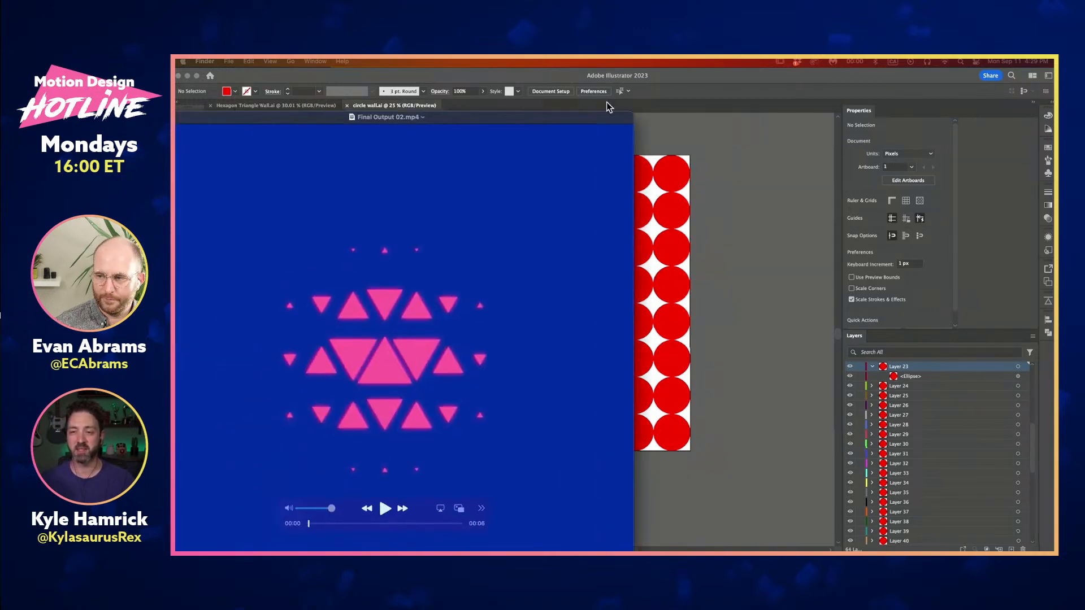
pyautogui.click(544, 455)
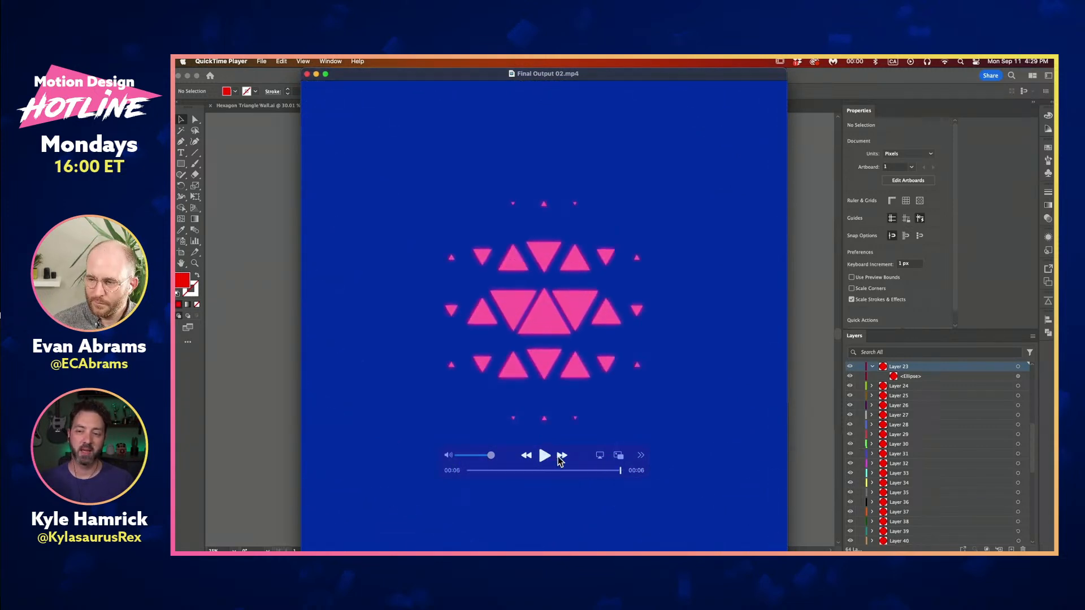
pyautogui.click(553, 471)
pyautogui.moveTo(554, 471); pyautogui.dragTo(561, 471)
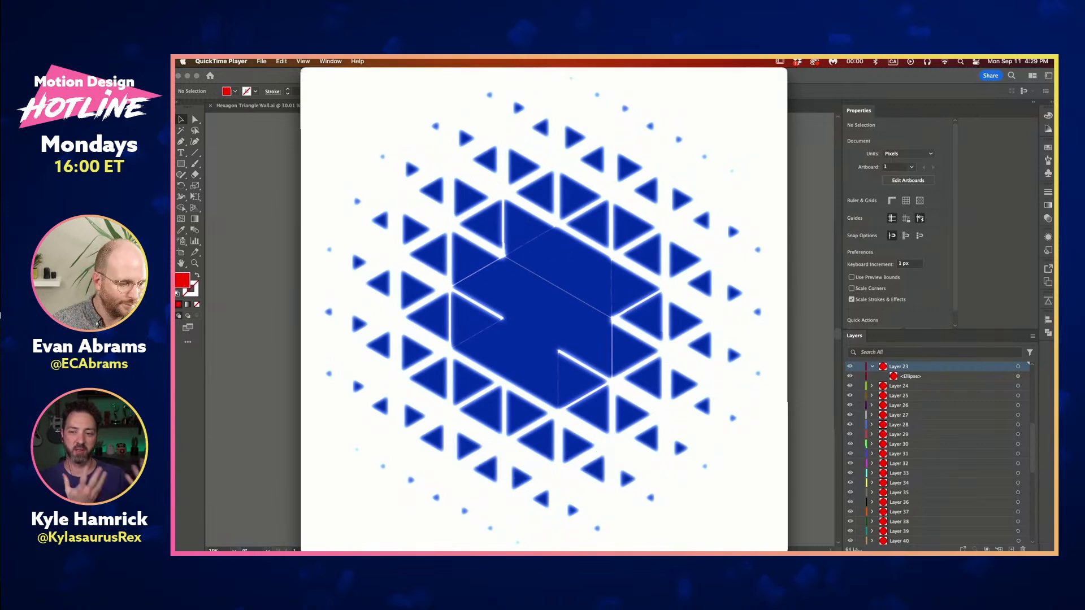
# Switch back to After Effects and open the recent SampleImage project
pyautogui.press('super+Tab')
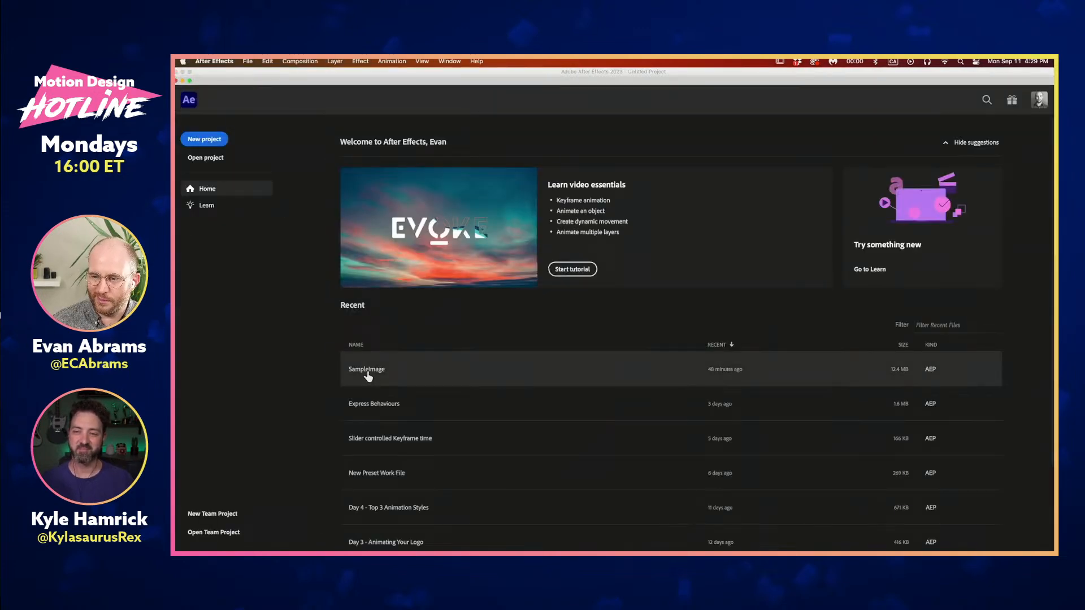
pyautogui.click(487, 366)
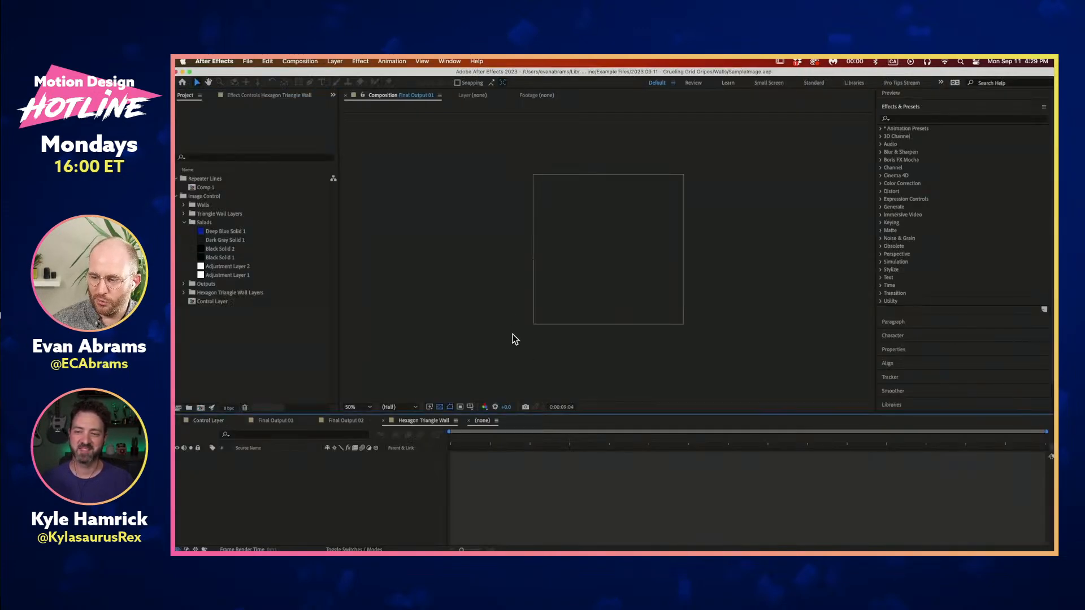
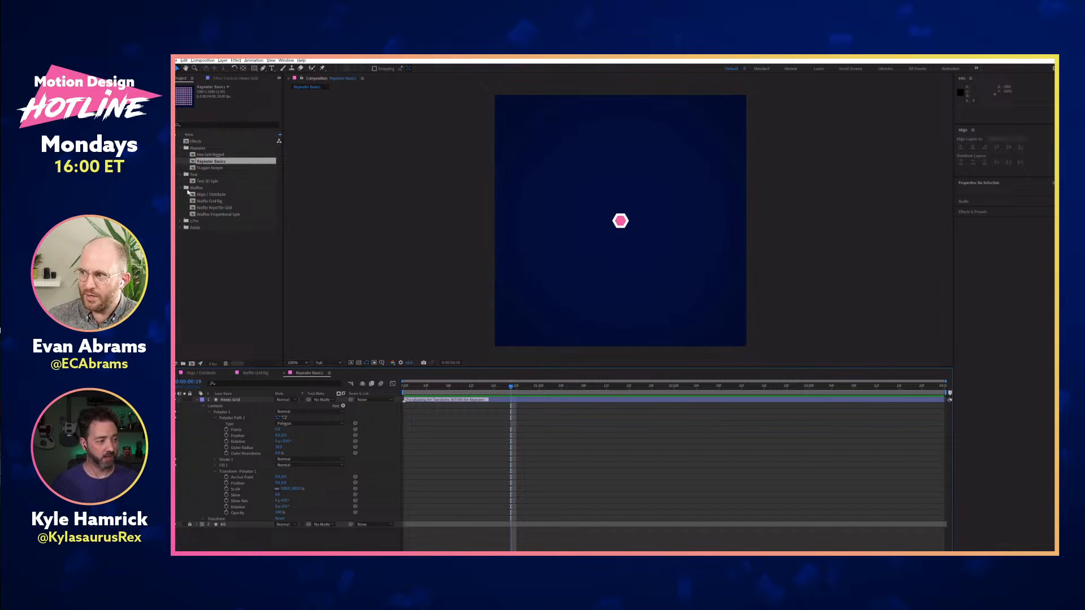
# Open the Effects composition, move to the CC Ball Action layer at about 0:00:06:14 and show its effect settings
pyautogui.doubleClick(202, 142)
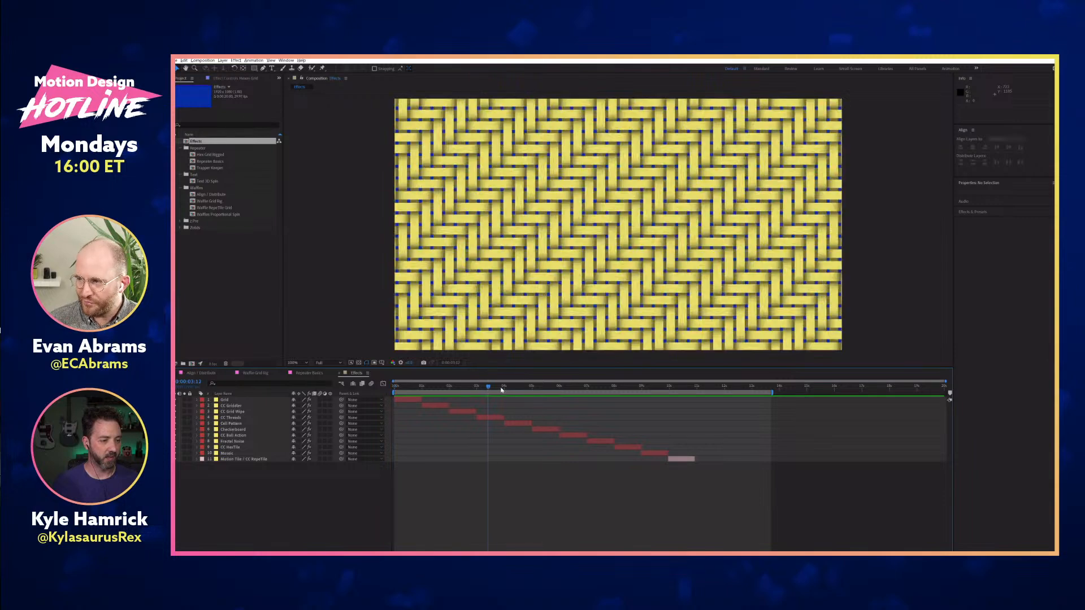
pyautogui.moveTo(494, 389); pyautogui.dragTo(605, 392)
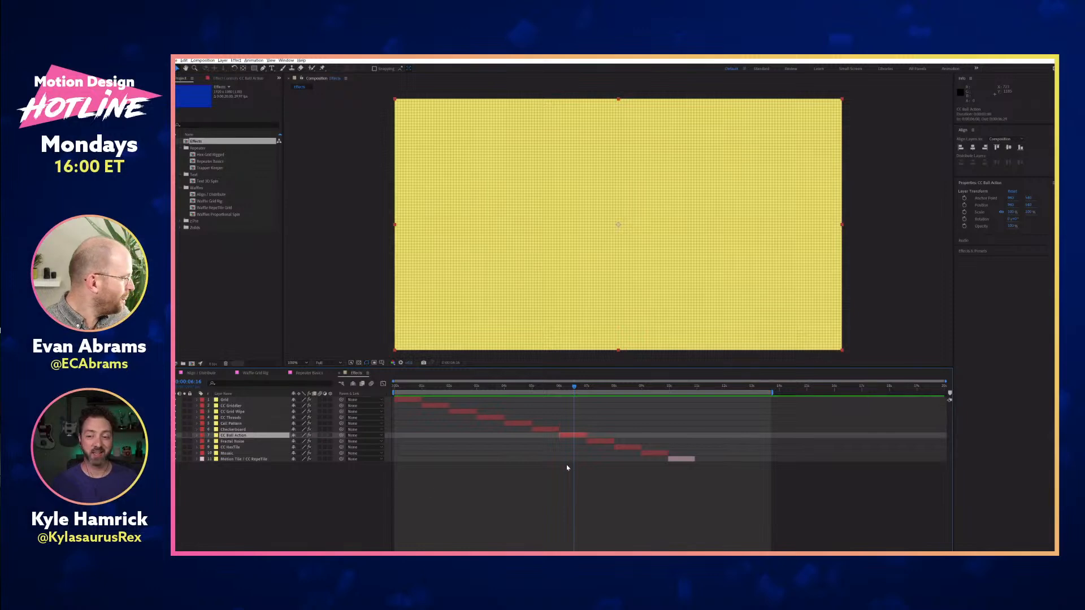
pyautogui.click(257, 79)
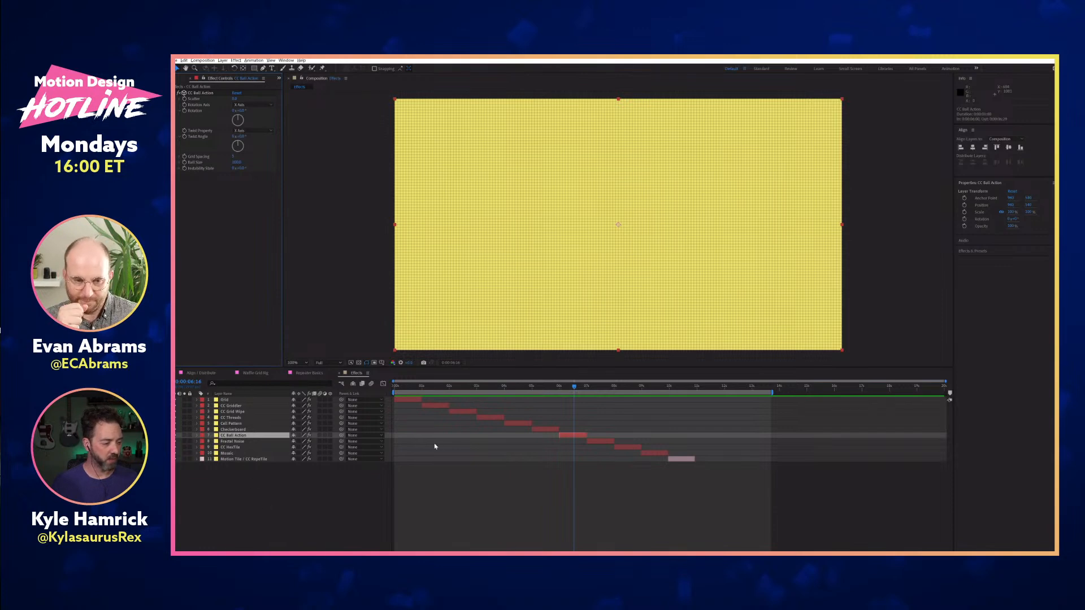
pyautogui.moveTo(573, 387); pyautogui.dragTo(572, 387)
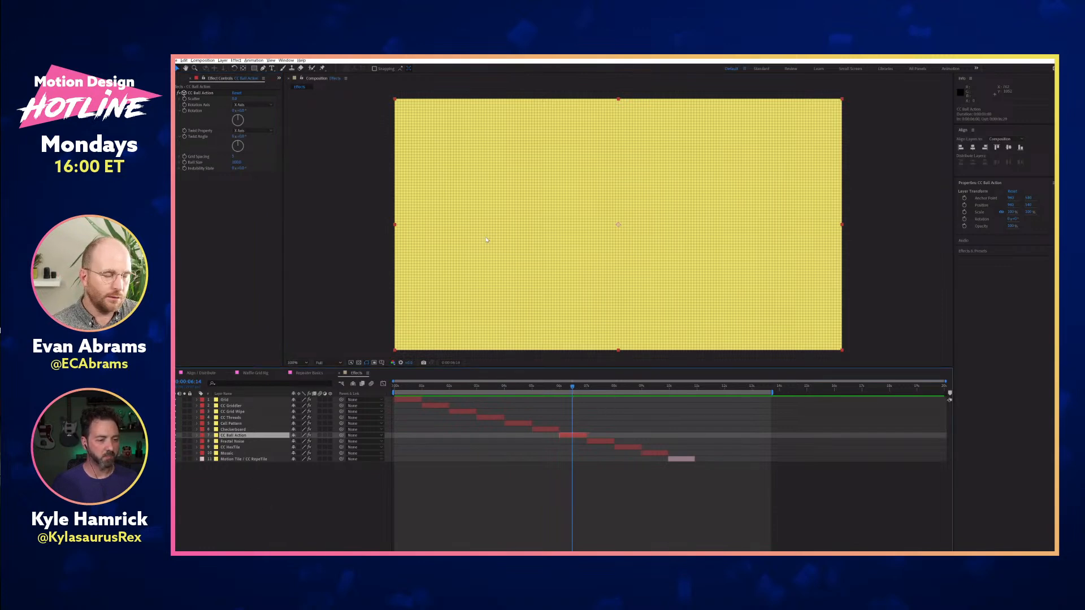
# Reduce the CC Ball Action effect's ball size and widen its grid spacing to form a grid of large, separated balls
pyautogui.moveTo(236, 162); pyautogui.dragTo(213, 164)
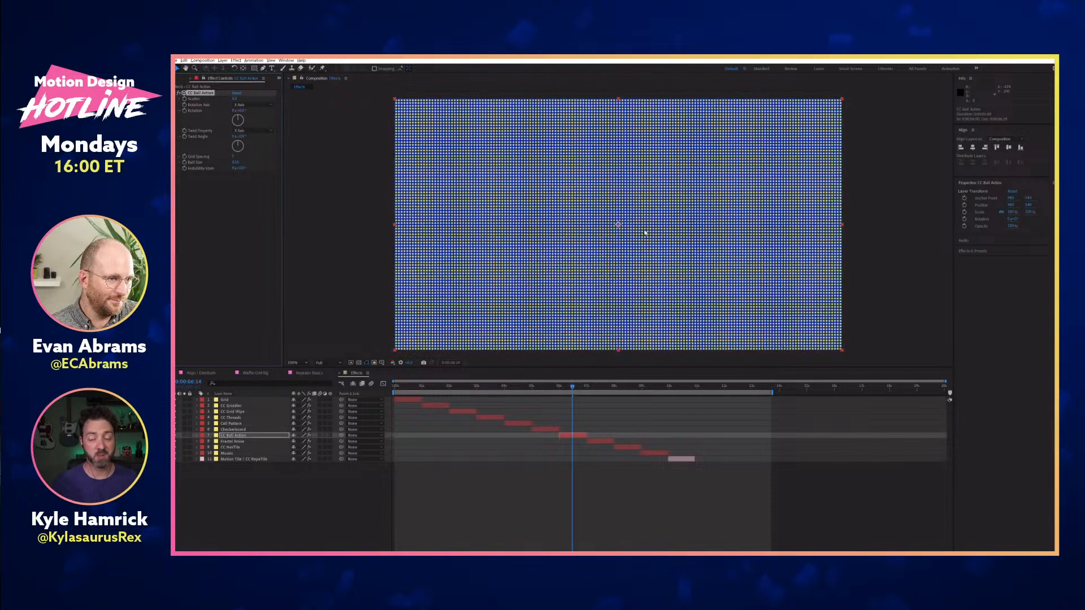
pyautogui.scroll(1, 645, 232)
pyautogui.scroll(1, 645, 232)
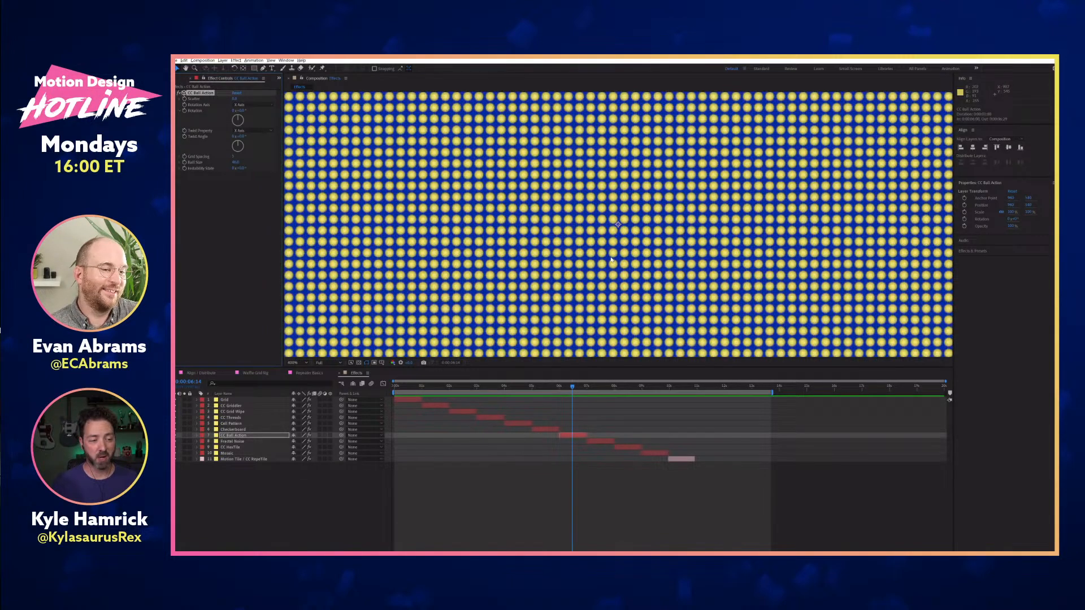
pyautogui.press(',')
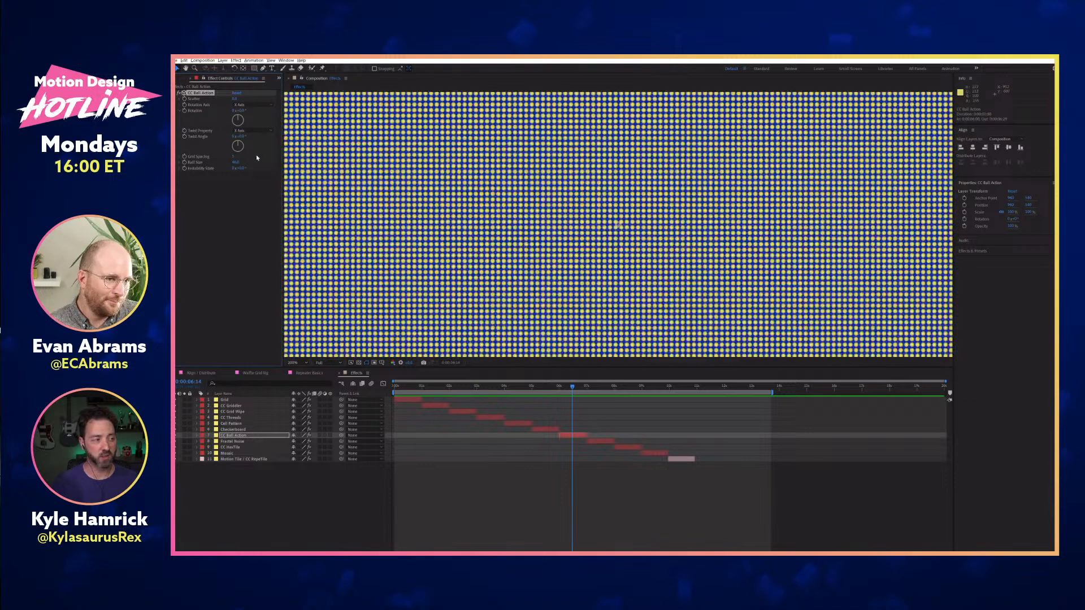
pyautogui.press(',')
pyautogui.moveTo(234, 157); pyautogui.dragTo(255, 159)
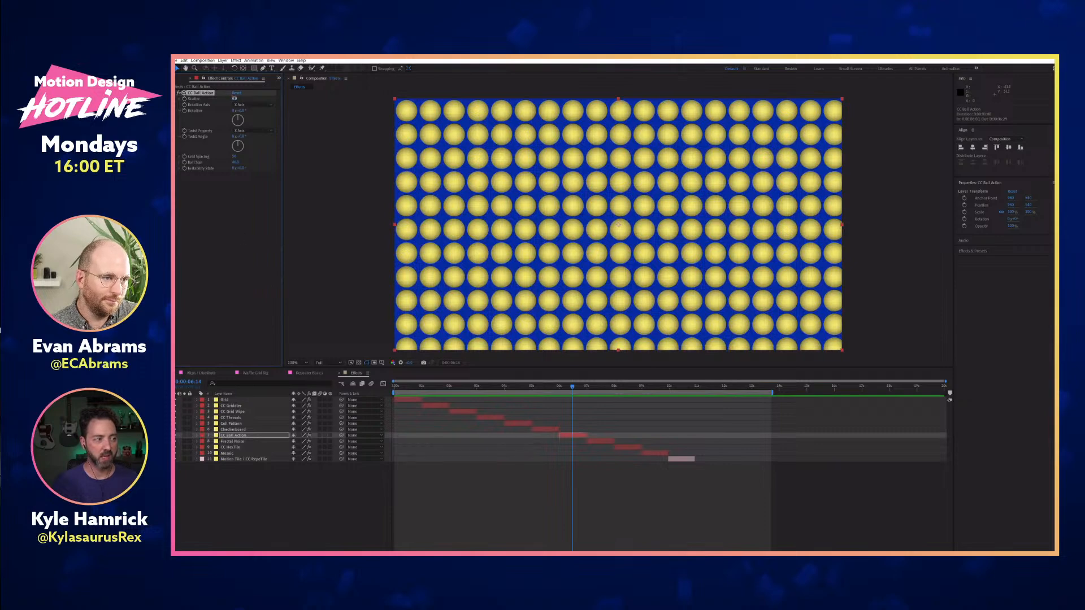
# Try changing the Scatter and Twist Angle of the CC Ball Action effect and undo the changes
pyautogui.moveTo(236, 99); pyautogui.dragTo(243, 99)
pyautogui.hotkey('ctrl', 'z')
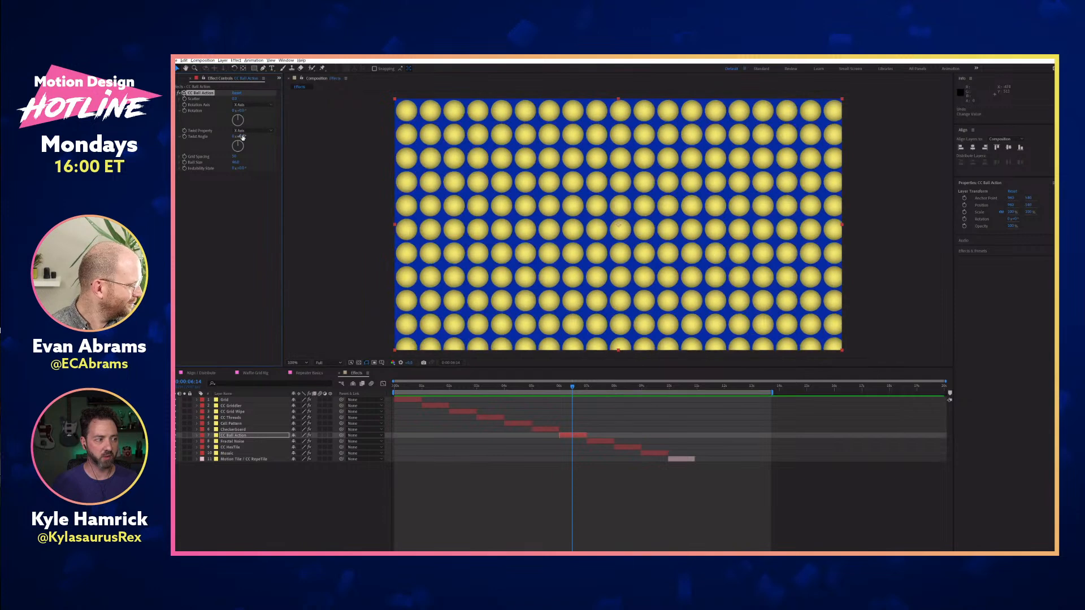
pyautogui.moveTo(247, 136)
pyautogui.mouseDown()
pyautogui.moveTo(381, 132)
pyautogui.moveTo(152, 136)
pyautogui.mouseUp()
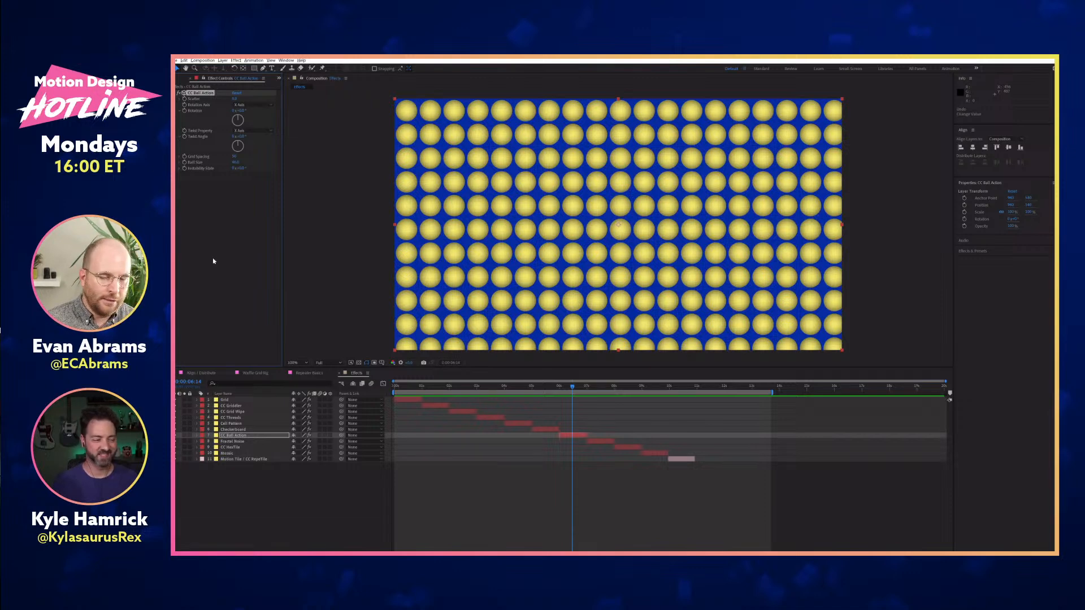
# Switch to the Repeater Basics composition and add a Repeater to the hexagon layer's polystar group
pyautogui.click(306, 373)
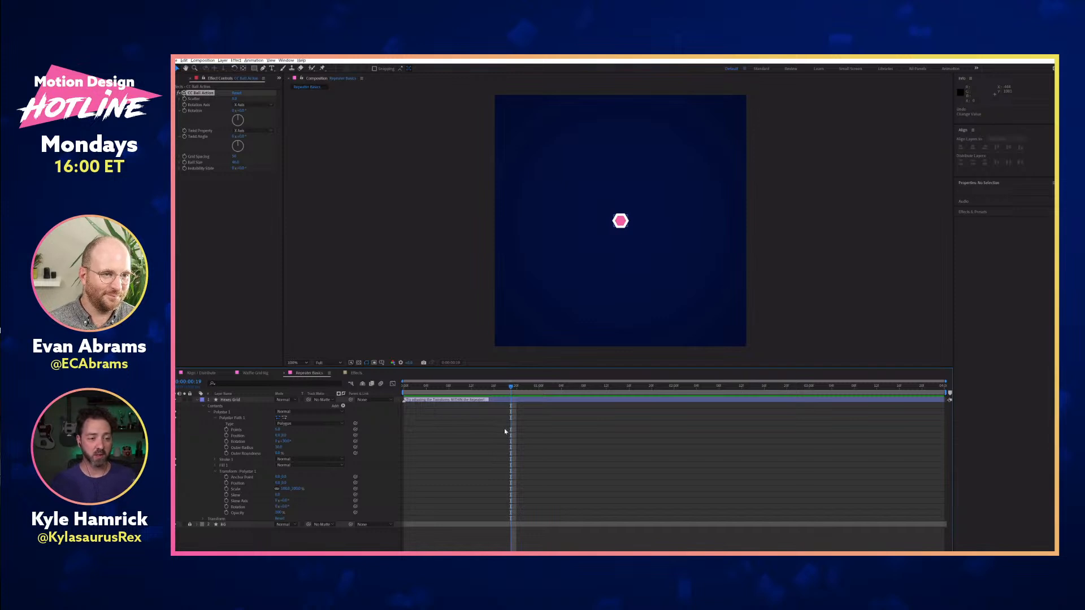
pyautogui.click(228, 400)
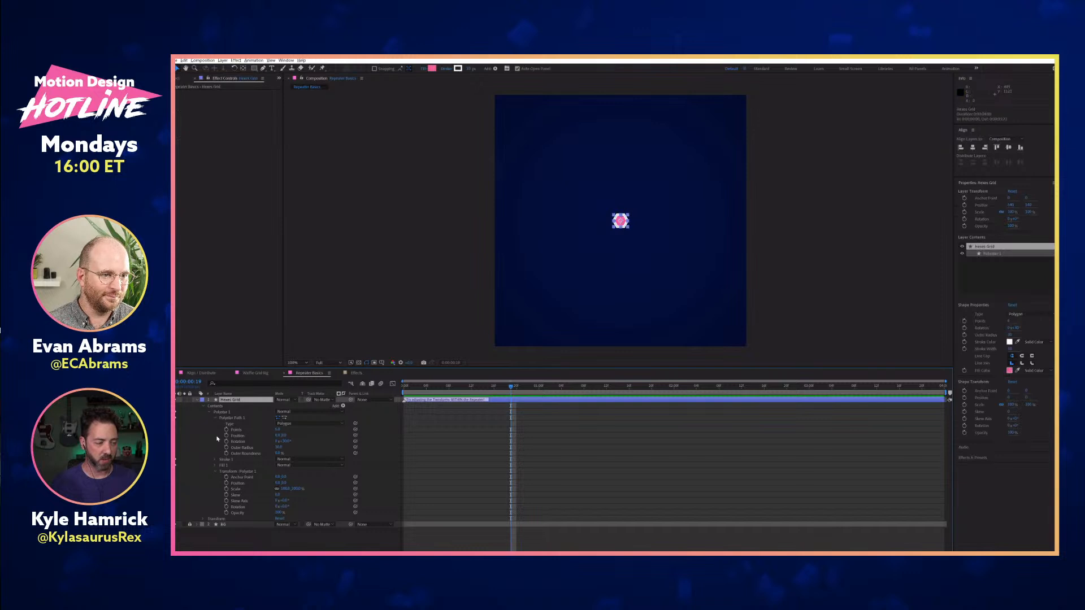
pyautogui.click(242, 419)
pyautogui.click(215, 418)
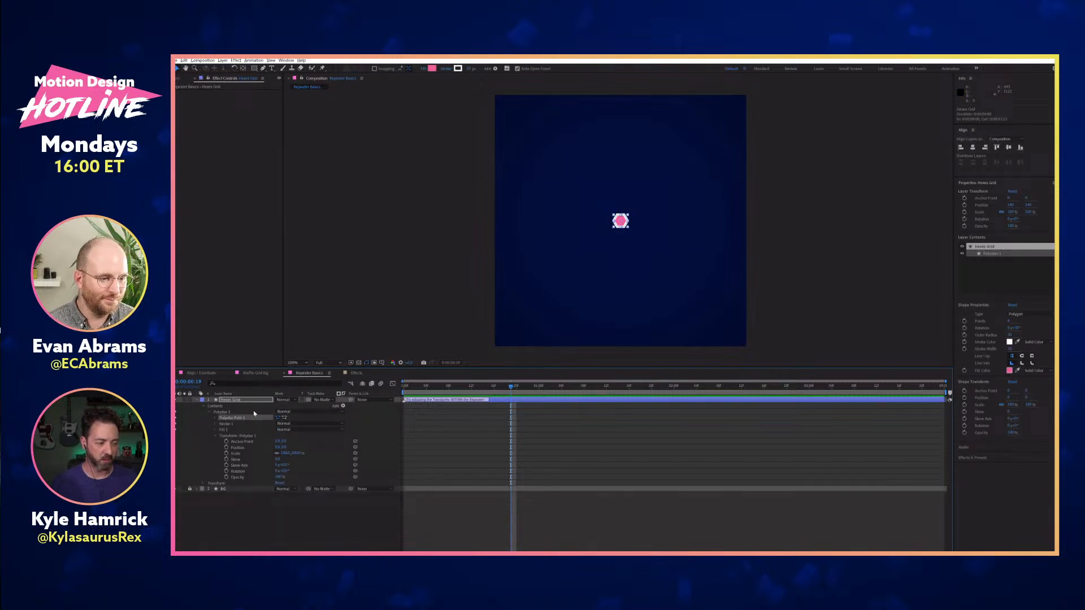
pyautogui.click(254, 412)
pyautogui.click(342, 406)
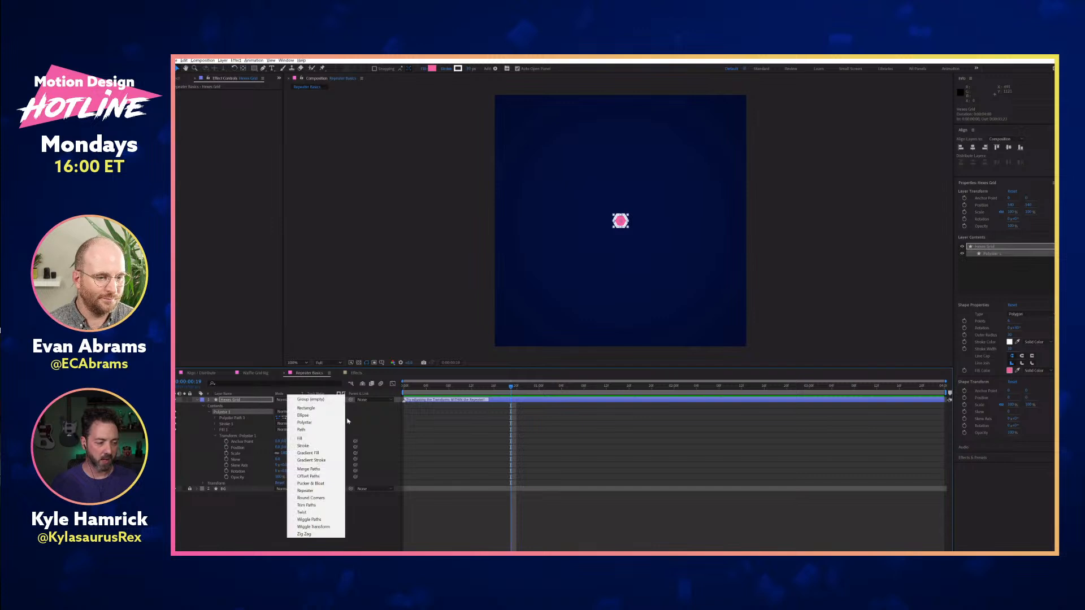
pyautogui.click(329, 491)
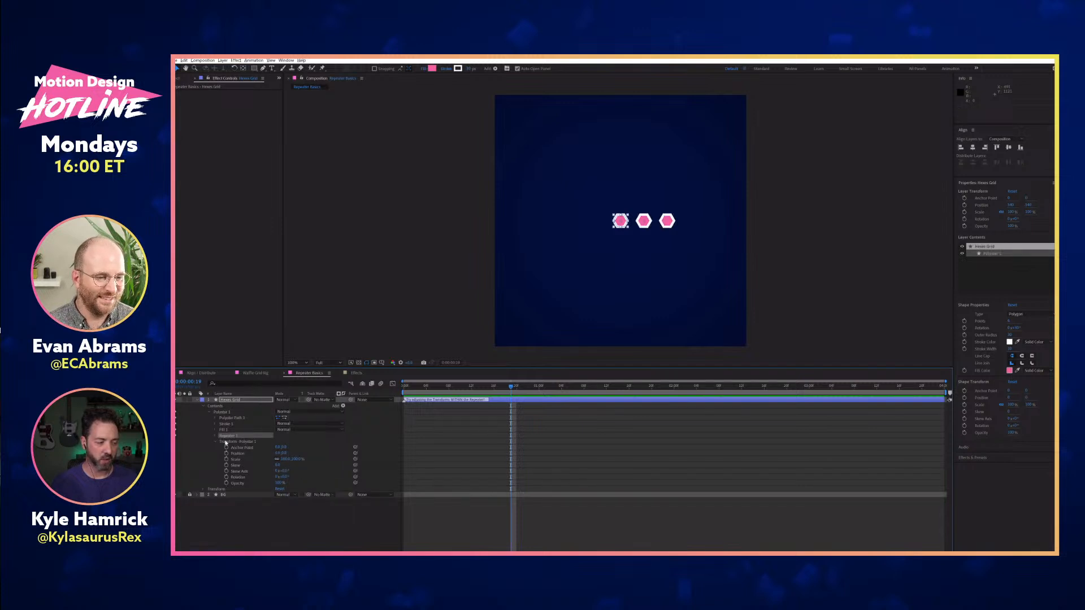
# Set the Repeater's copies to 8 and tighten the horizontal spacing through its transform position
pyautogui.click(216, 436)
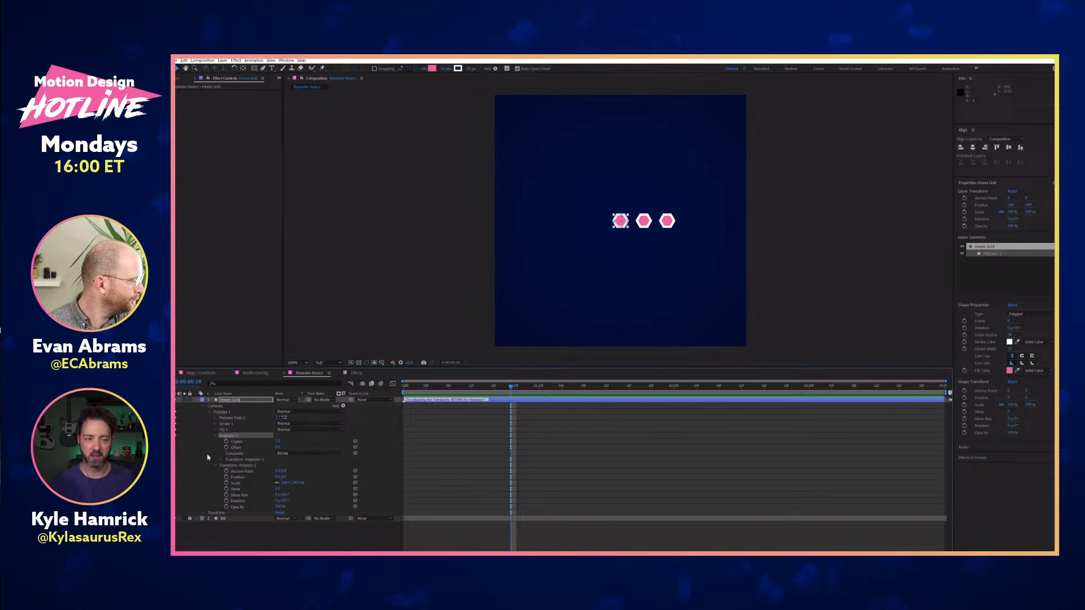
pyautogui.moveTo(226, 436)
pyautogui.mouseDown()
pyautogui.moveTo(231, 425)
pyautogui.moveTo(231, 436)
pyautogui.mouseUp()
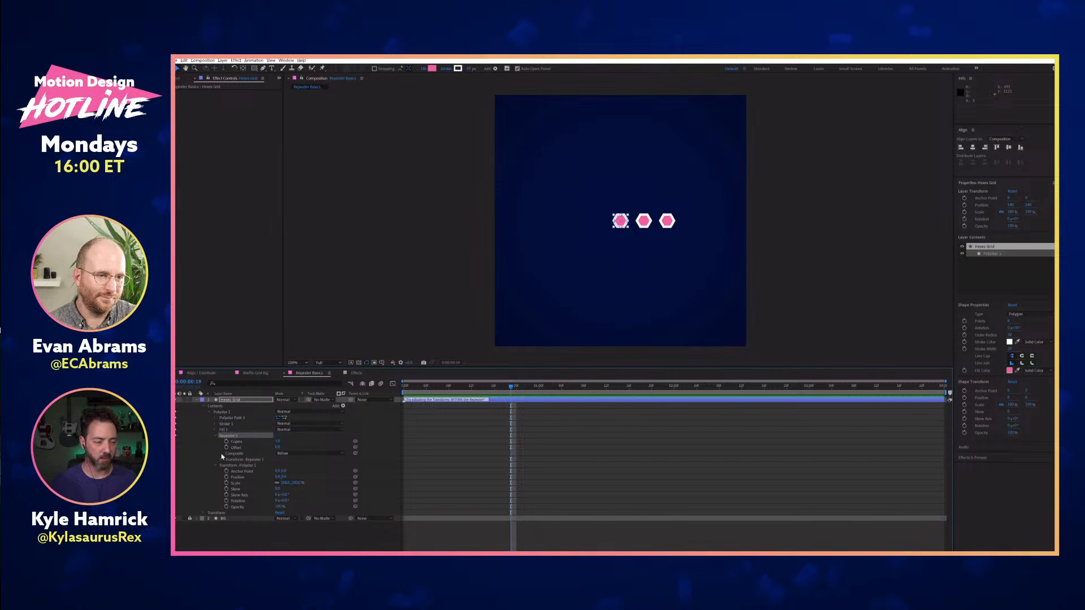
pyautogui.click(221, 460)
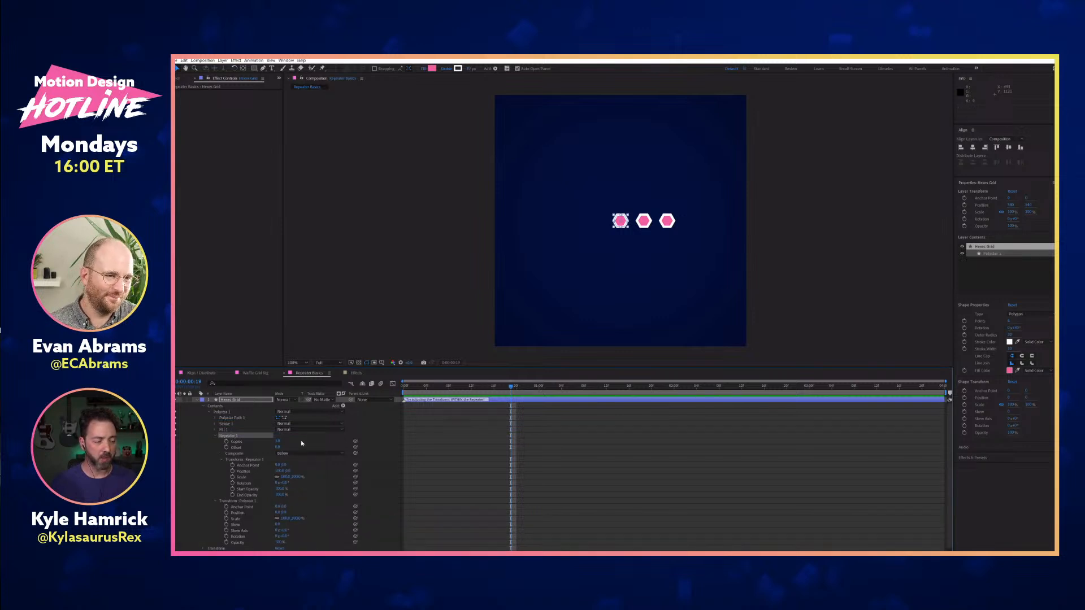
pyautogui.click(277, 442)
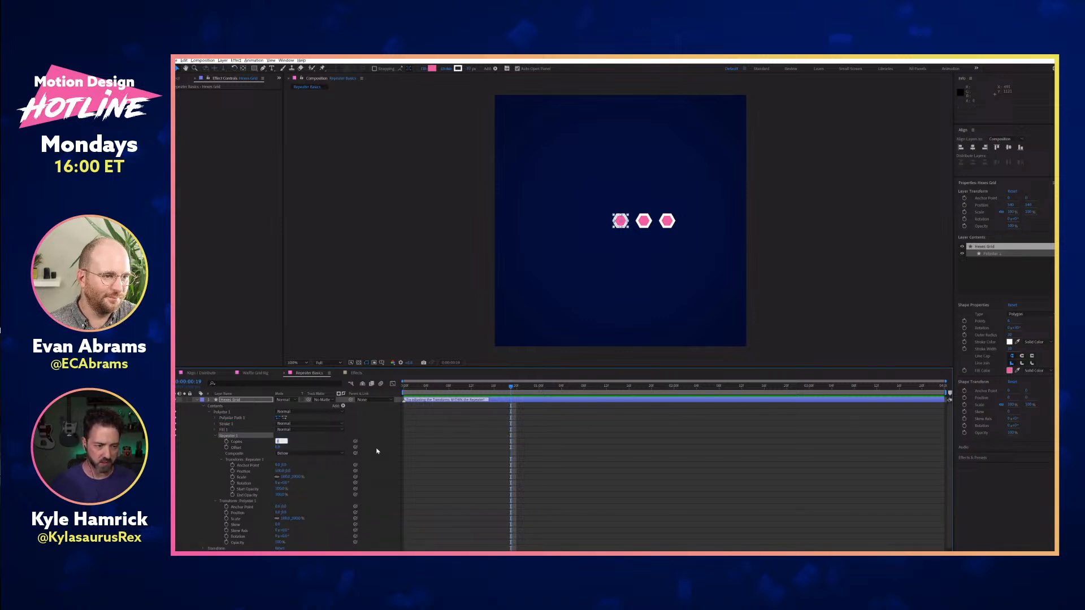
pyautogui.write('6')
pyautogui.press('Return')
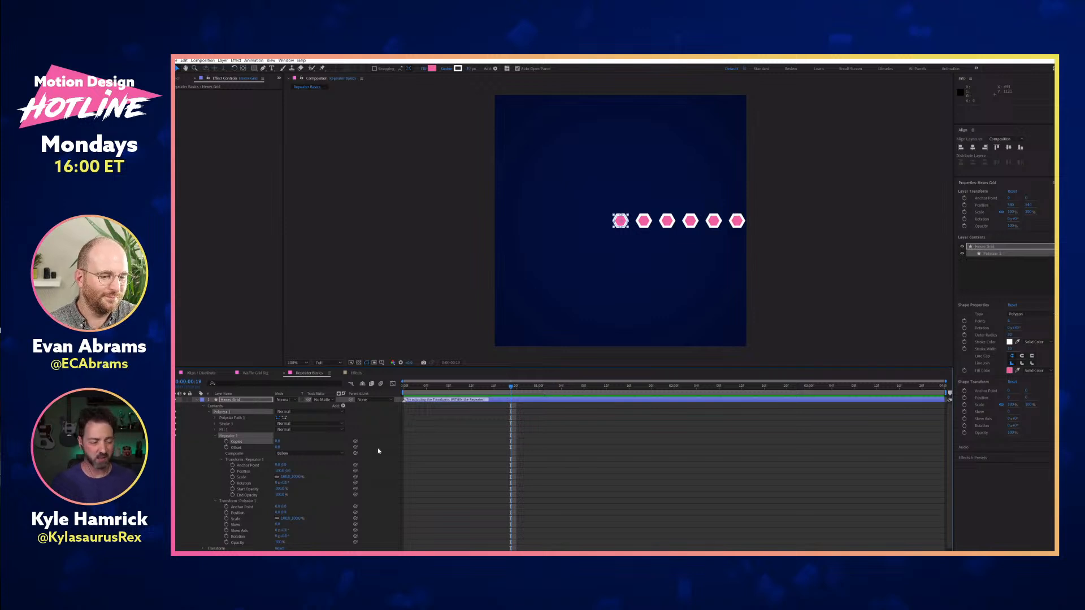
pyautogui.click(279, 471)
pyautogui.moveTo(280, 471)
pyautogui.mouseDown()
pyautogui.moveTo(255, 471)
pyautogui.moveTo(267, 471)
pyautogui.mouseUp()
# Try a Repeater position of 50, 50 and a larger Repeater scale, and undo these changes
pyautogui.click(281, 471)
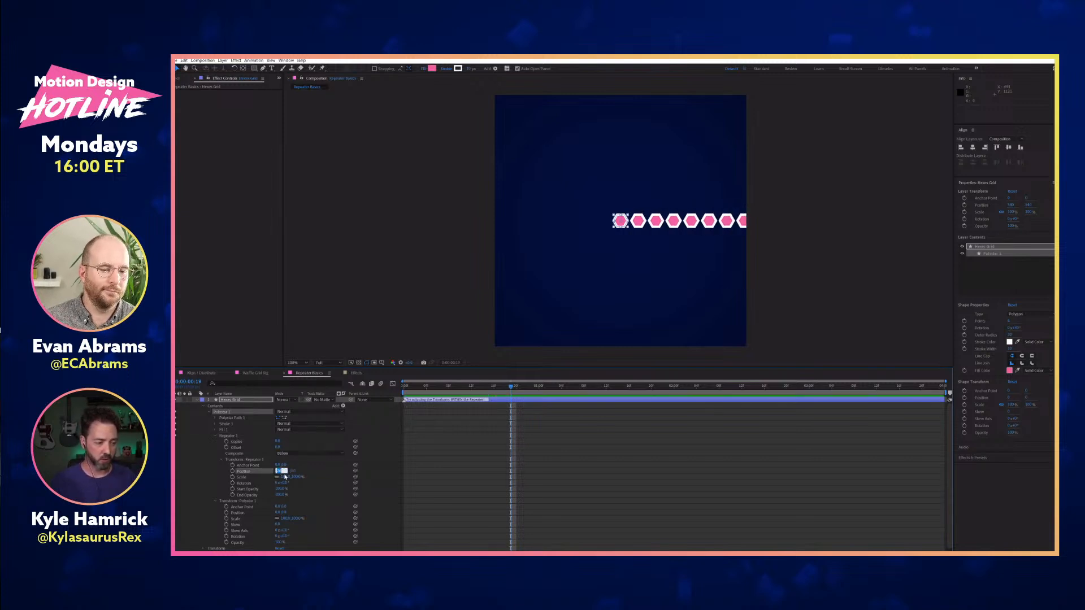
pyautogui.write('50')
pyautogui.press('Tab')
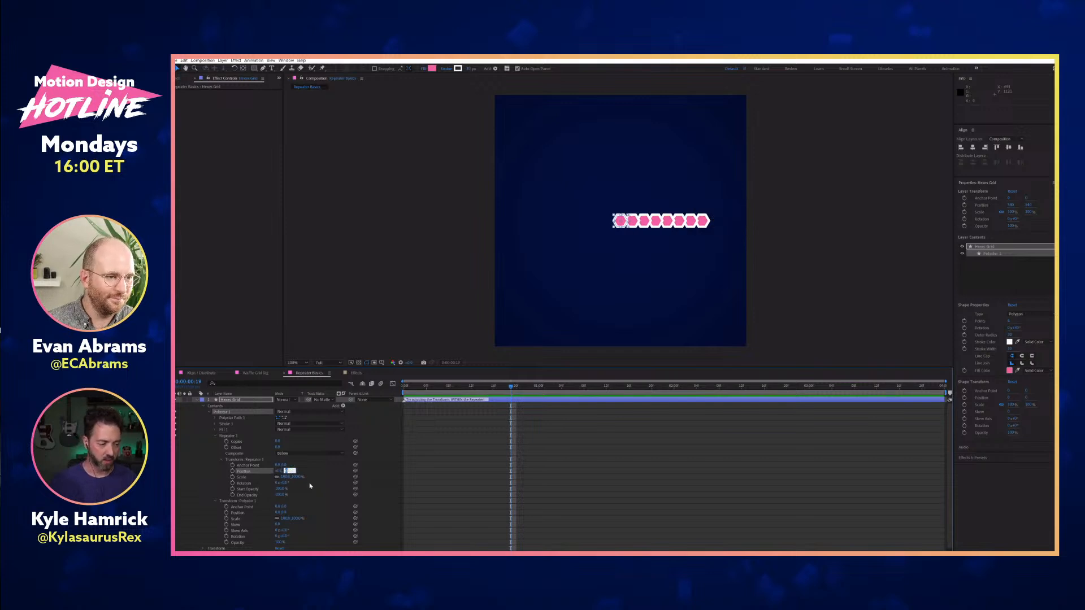
pyautogui.write('50')
pyautogui.press('Return')
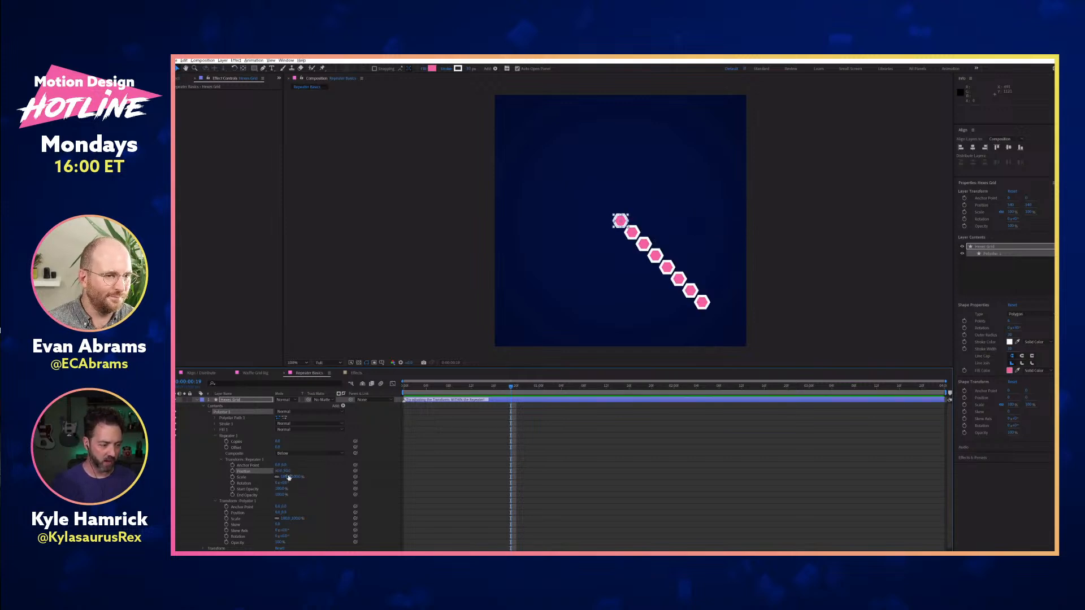
pyautogui.moveTo(288, 476); pyautogui.dragTo(298, 478)
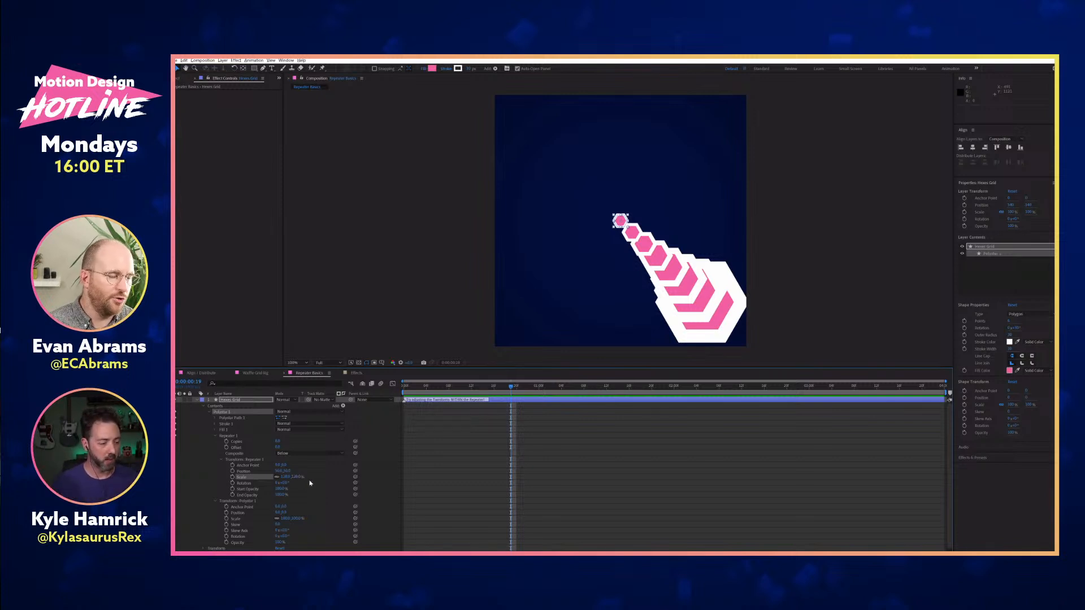
pyautogui.hotkey('ctrl', 'z')
pyautogui.hotkey('ctrl', 'z')
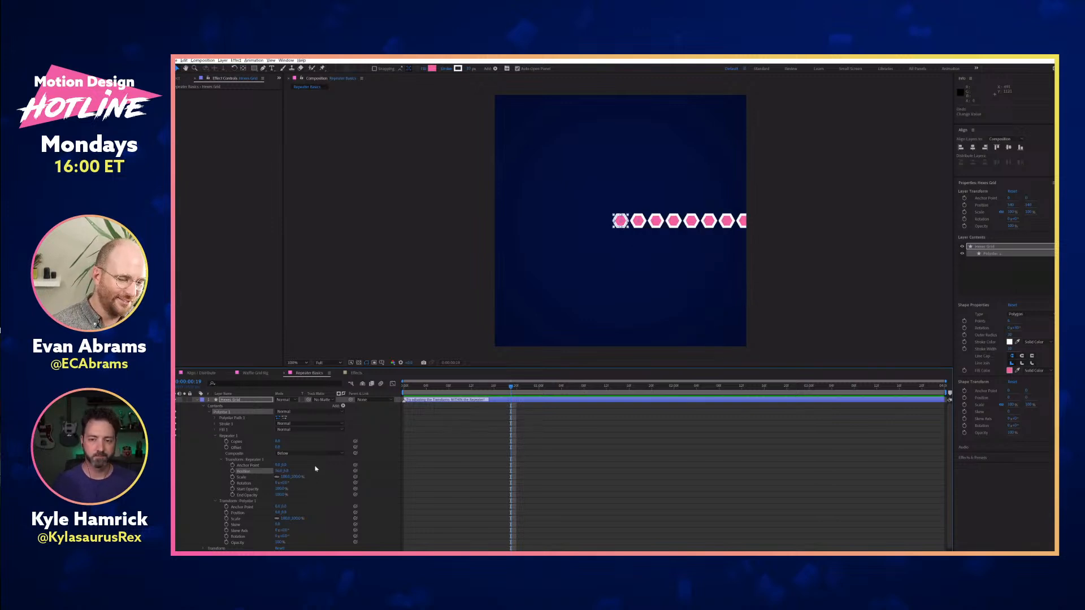
# Set the Repeater's copies to 9 and its offset to -4 to centre the row on the original hexagon
pyautogui.click(277, 441)
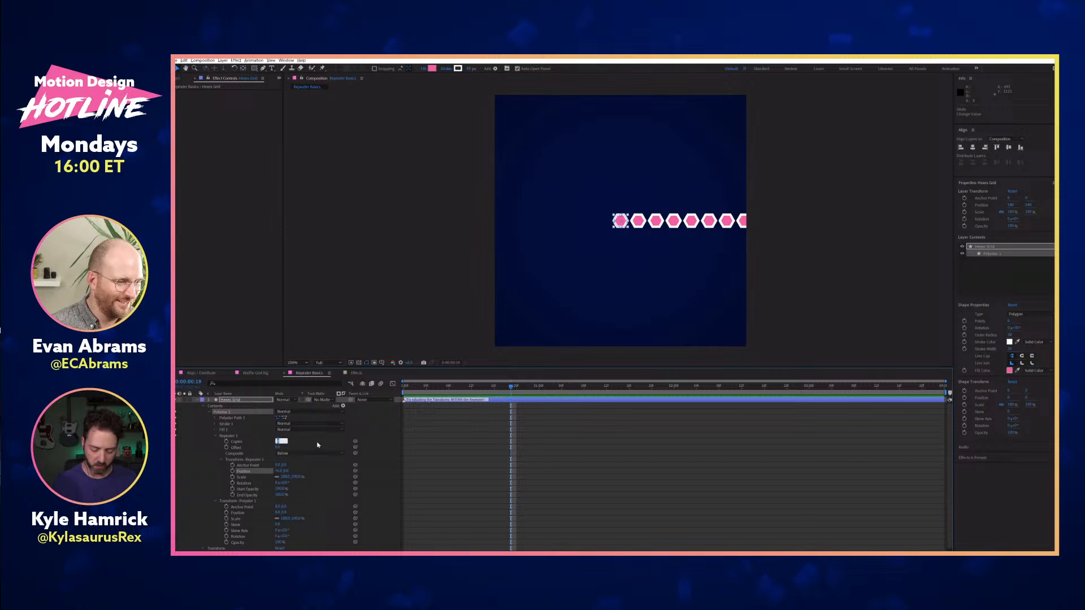
pyautogui.press('Tab')
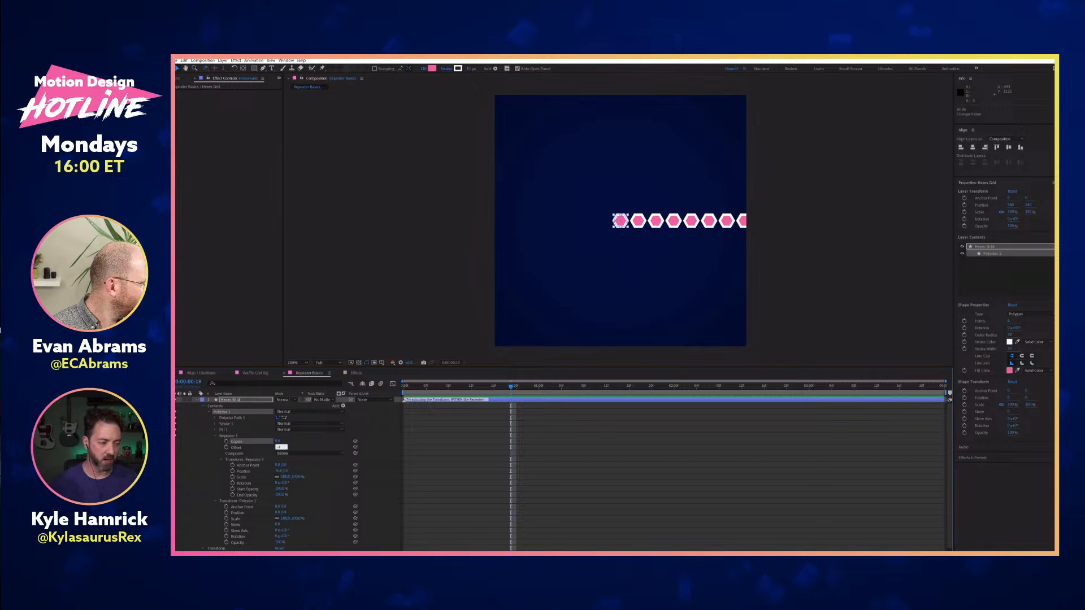
pyautogui.press('Return')
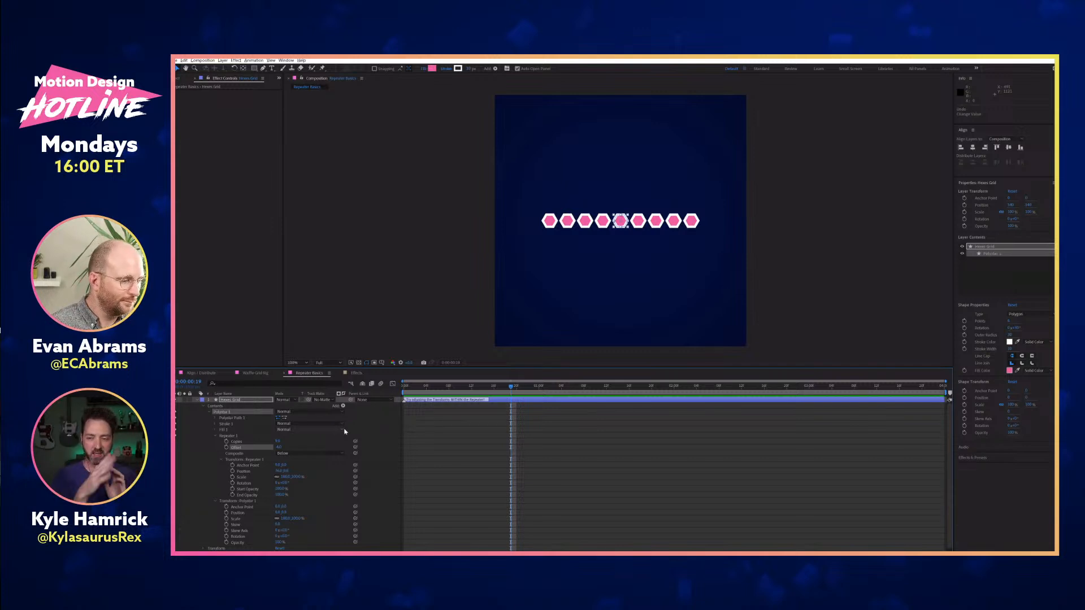
# Set the Repeater's horizontal position to 100 to space the hexagons farther apart
pyautogui.press('.')
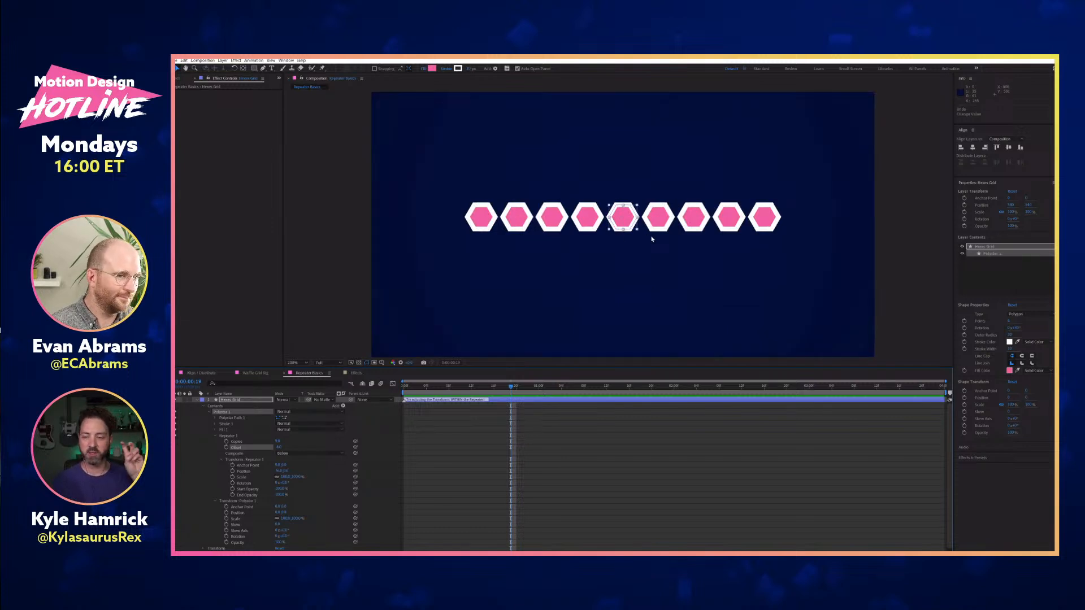
pyautogui.moveTo(277, 470)
pyautogui.mouseDown()
pyautogui.moveTo(305, 471)
pyautogui.moveTo(285, 470)
pyautogui.mouseUp()
pyautogui.click(281, 471)
pyautogui.write('10')
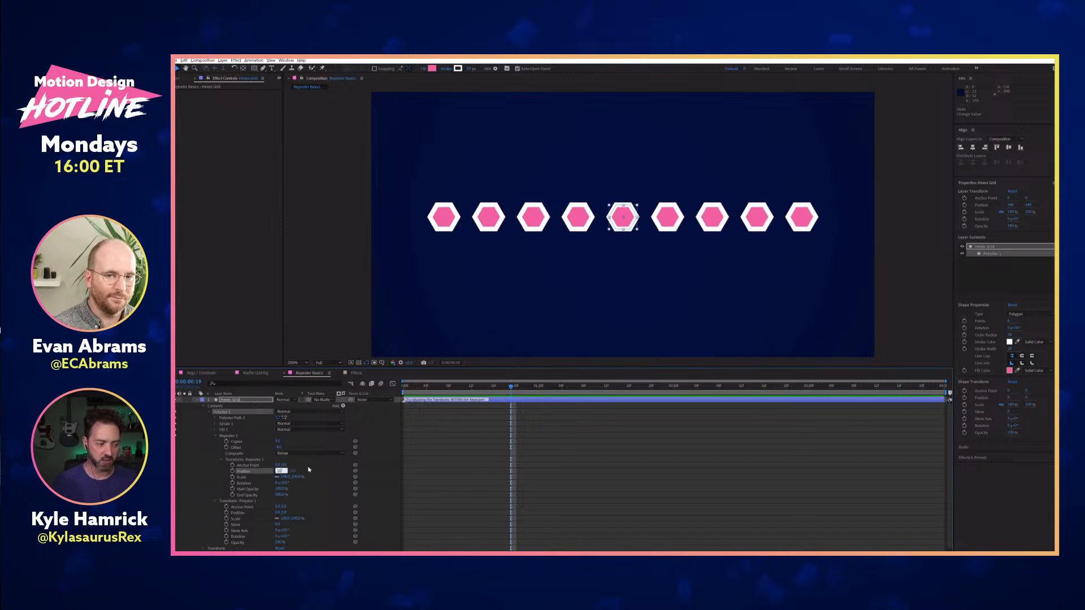
pyautogui.click(308, 469)
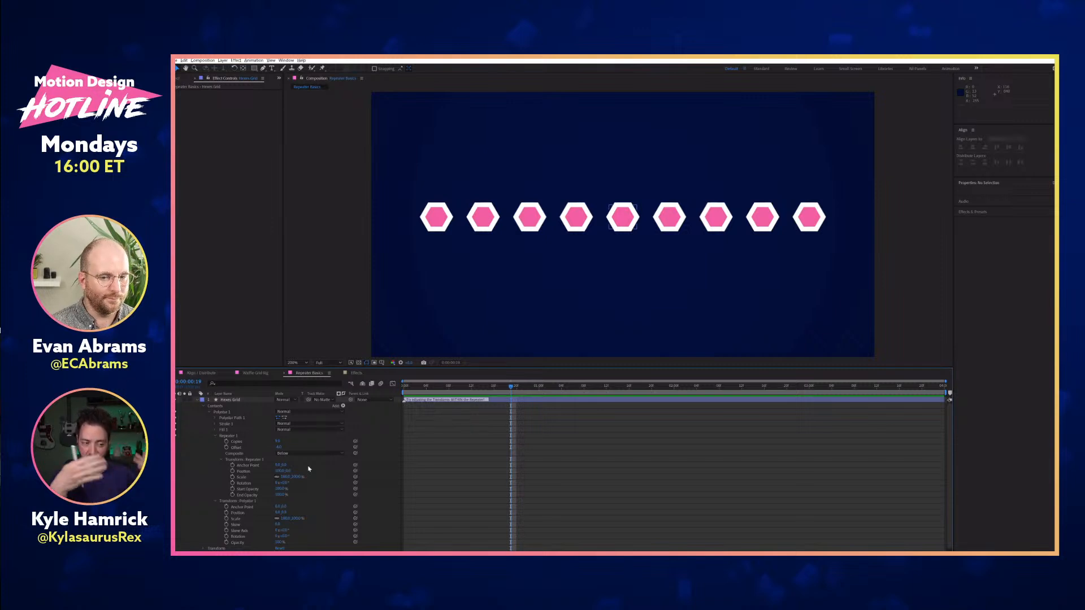
# Duplicate the row's Repeater and set the duplicate's position to 0, 100 to build a square grid of hexagons
pyautogui.click(229, 436)
pyautogui.hotkey('ctrl', 'd')
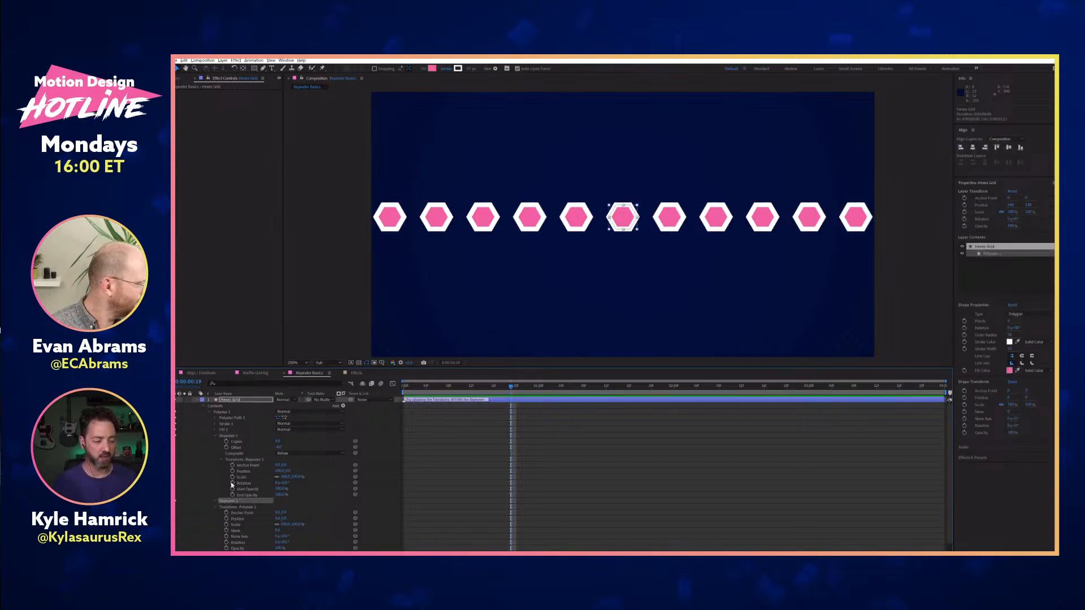
pyautogui.click(215, 501)
pyautogui.scroll(-2, 228, 492)
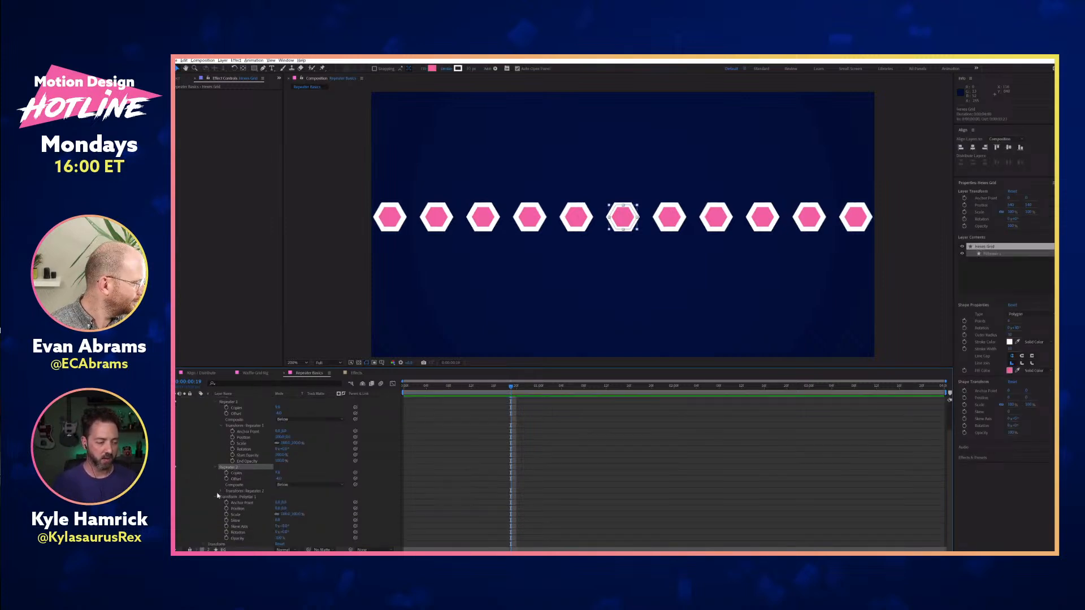
pyautogui.click(221, 509)
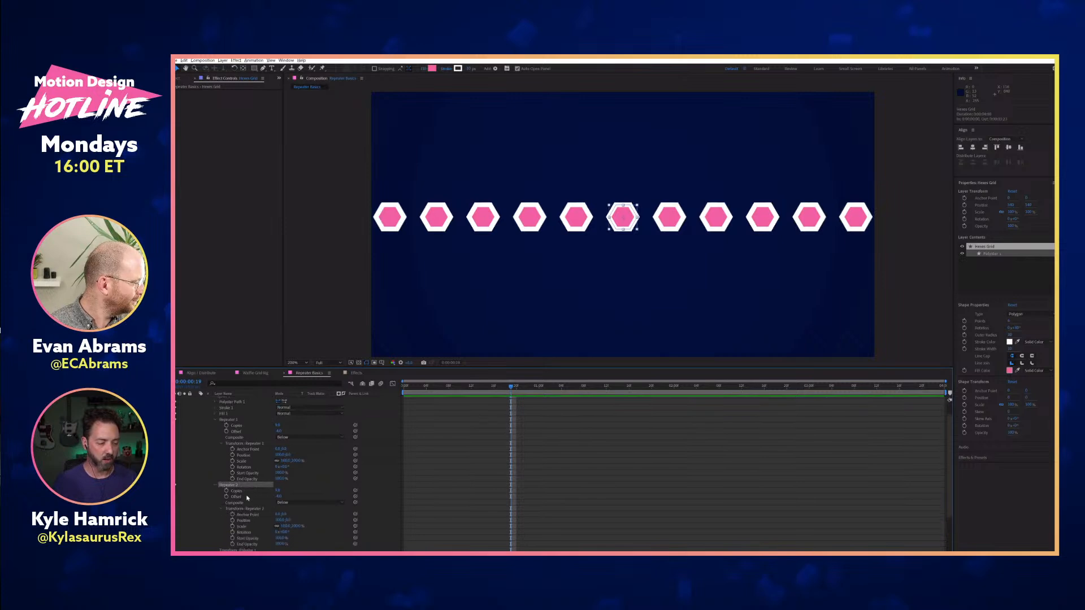
pyautogui.scroll(-4, 285, 483)
pyautogui.click(281, 485)
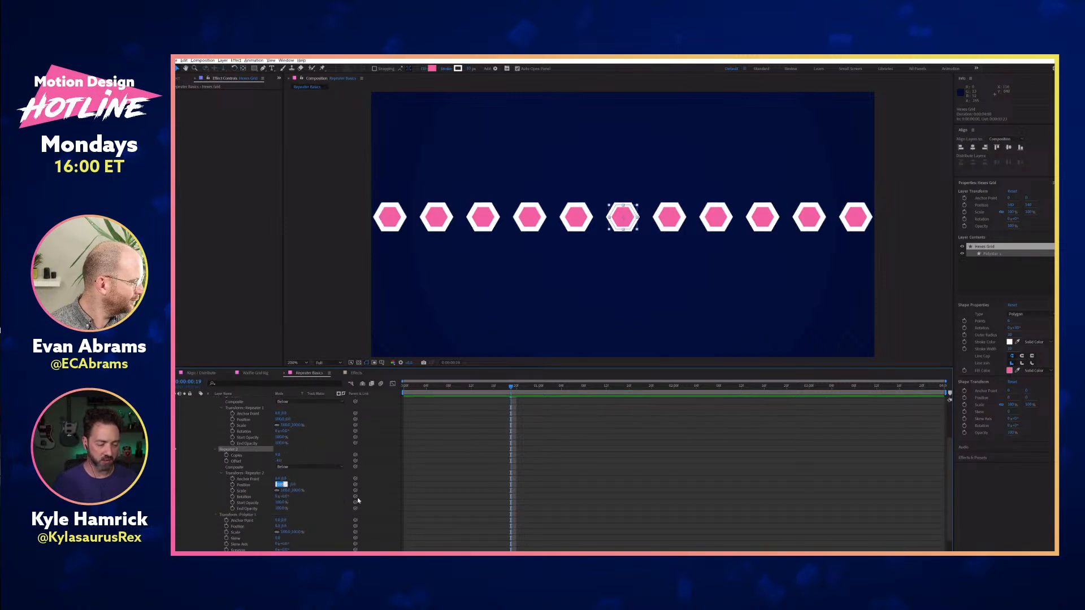
pyautogui.write('0')
pyautogui.press('Tab')
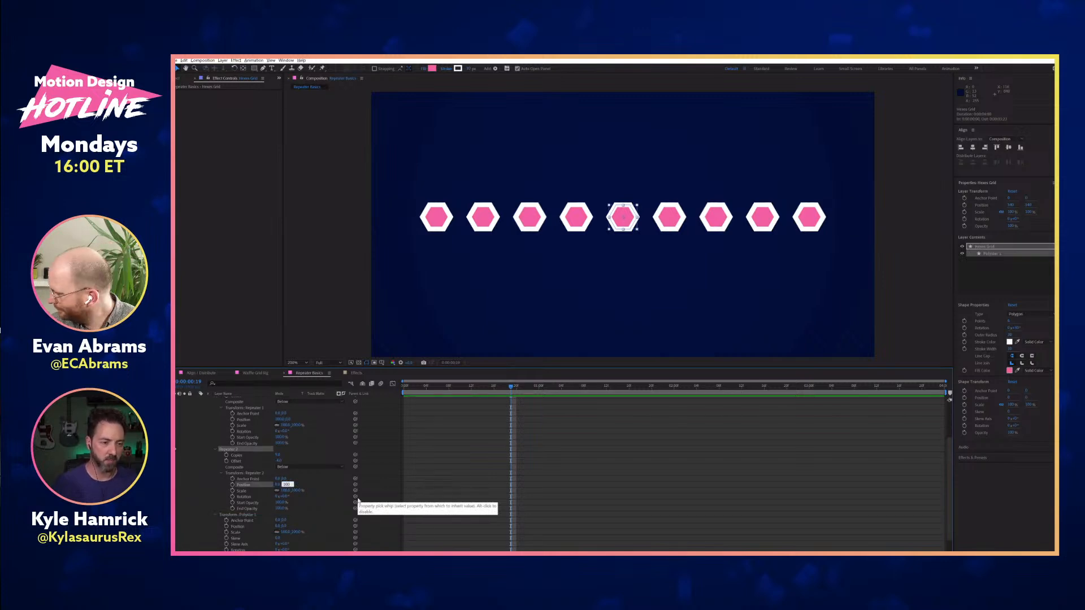
pyautogui.write('100')
pyautogui.press('Return')
pyautogui.press('/')
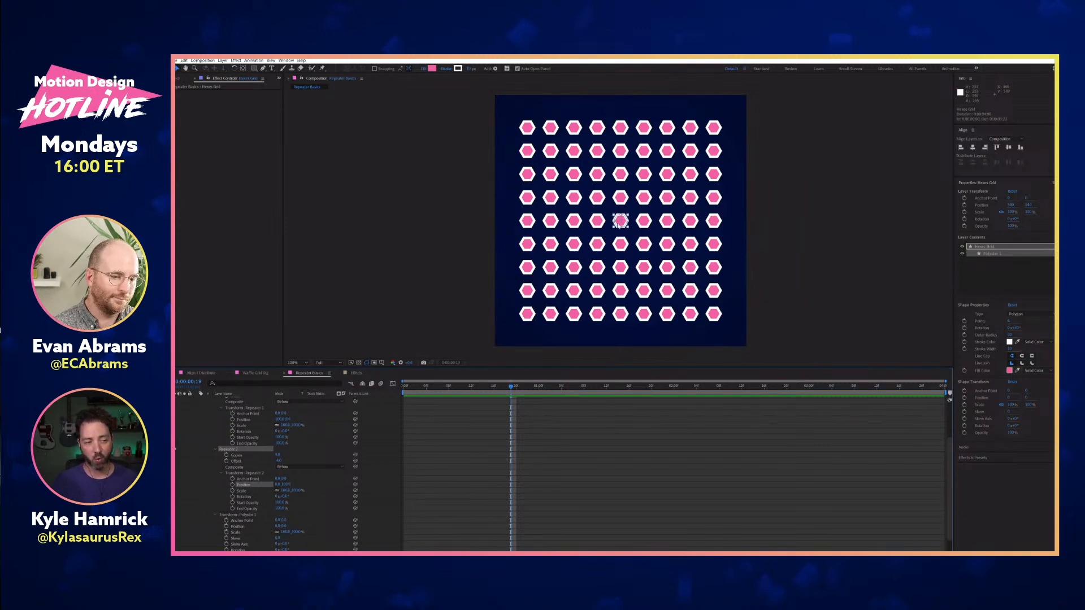
# Try a green fill colour on the repeated hexagons and undo the colour change
pyautogui.scroll(3, 241, 446)
pyautogui.click(215, 430)
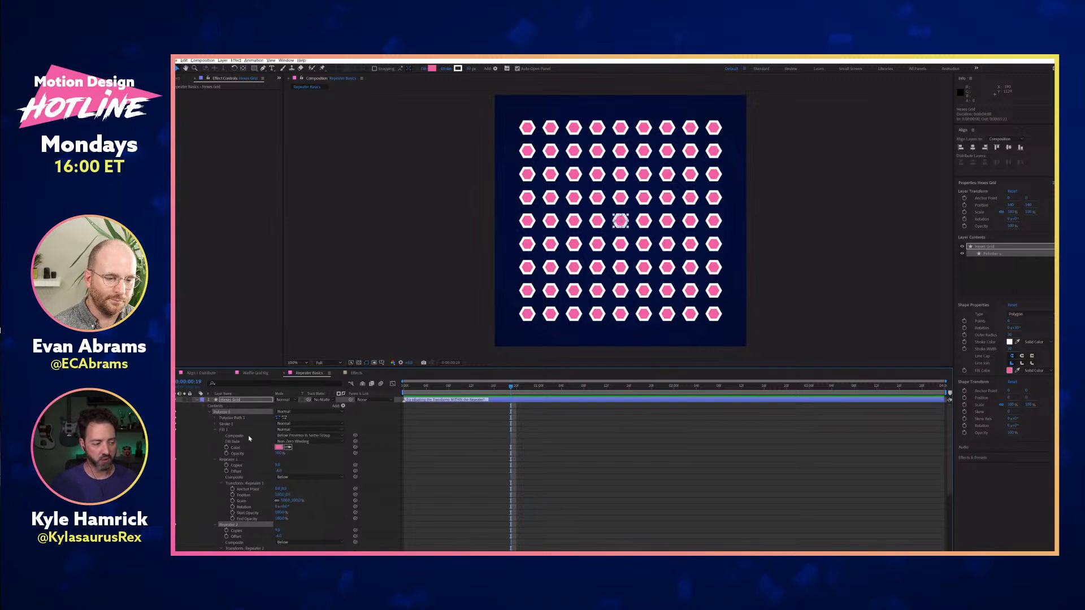
pyautogui.click(289, 447)
pyautogui.click(354, 446)
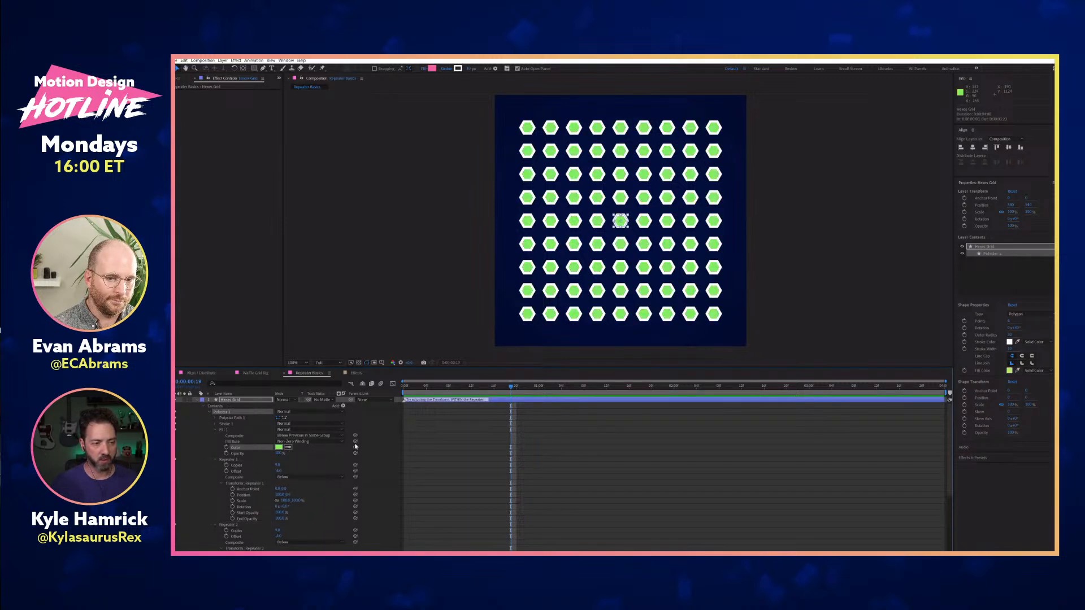
pyautogui.hotkey('ctrl', 'z')
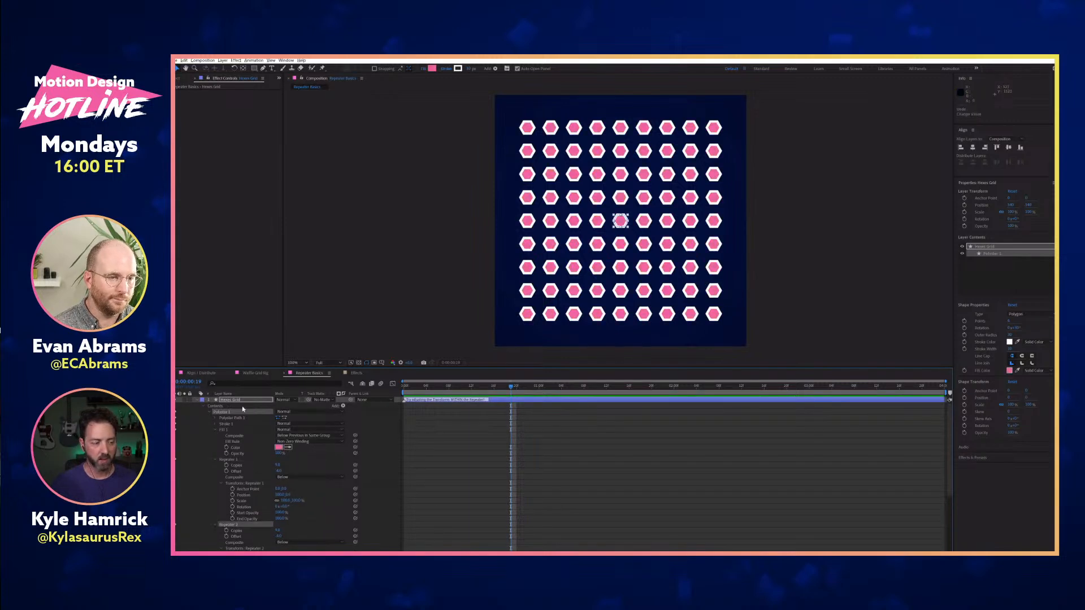
pyautogui.click(216, 430)
pyautogui.scroll(-4, 209, 445)
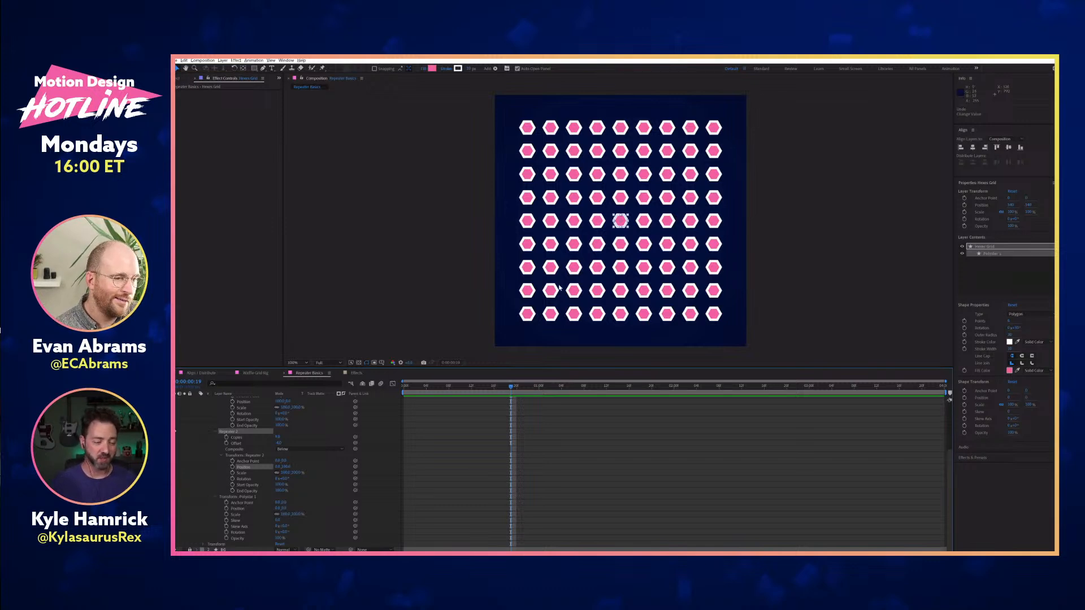
# Turn off both Repeaters and apply the Echo effect to the hexagon layer
pyautogui.scroll(4, 186, 439)
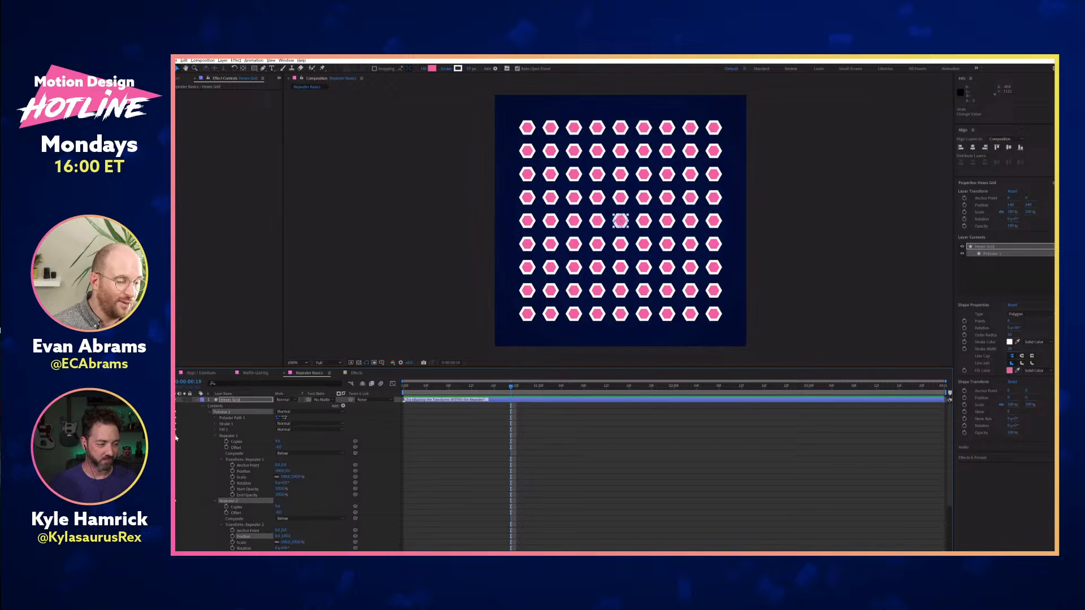
pyautogui.click(253, 400)
pyautogui.hotkey('ctrl', 'space')
pyautogui.write('ech')
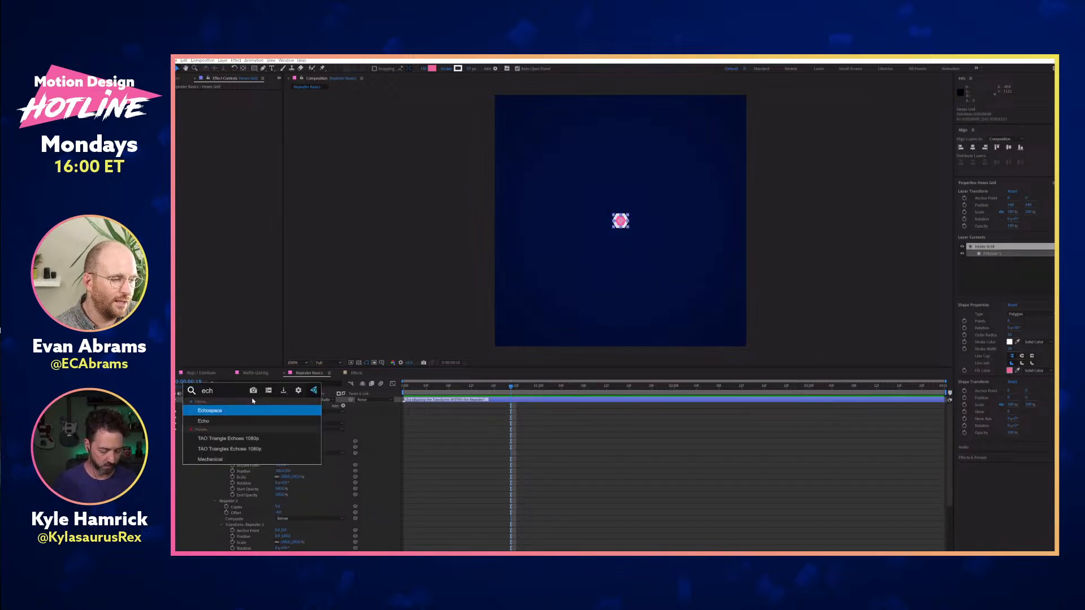
pyautogui.click(221, 420)
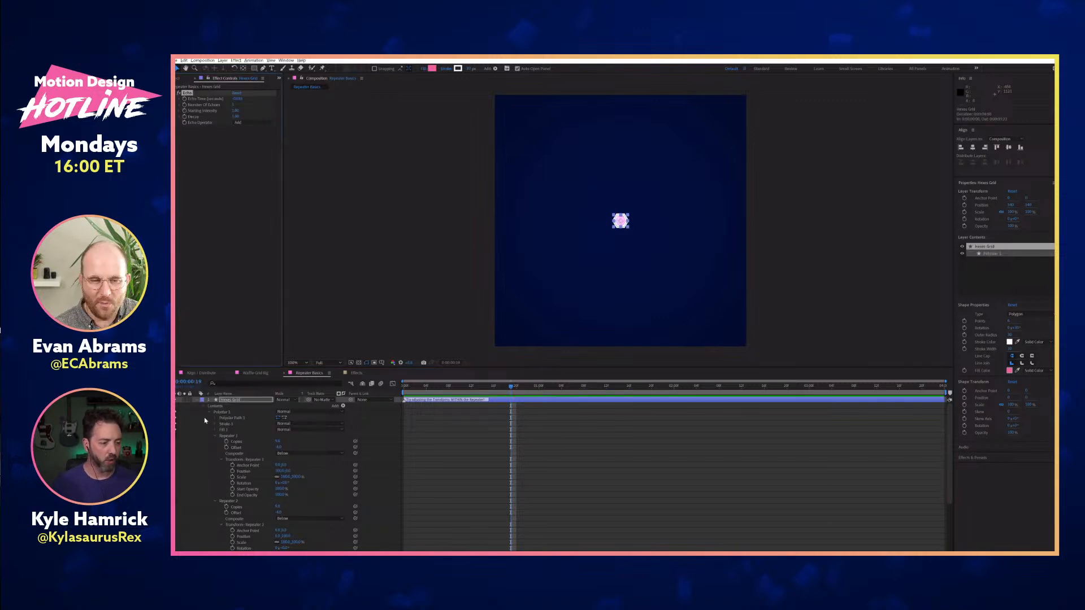
# Animate the hexagon layer's position with two keyframes so it travels diagonally from the lower left to the upper right
pyautogui.click(550, 379)
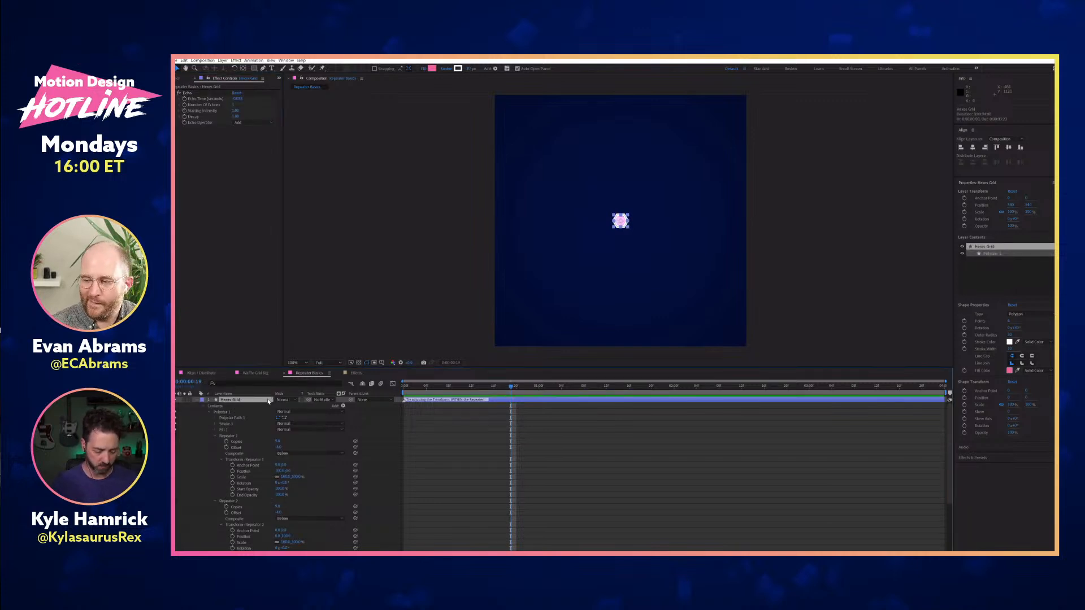
pyautogui.press('p')
pyautogui.press('.')
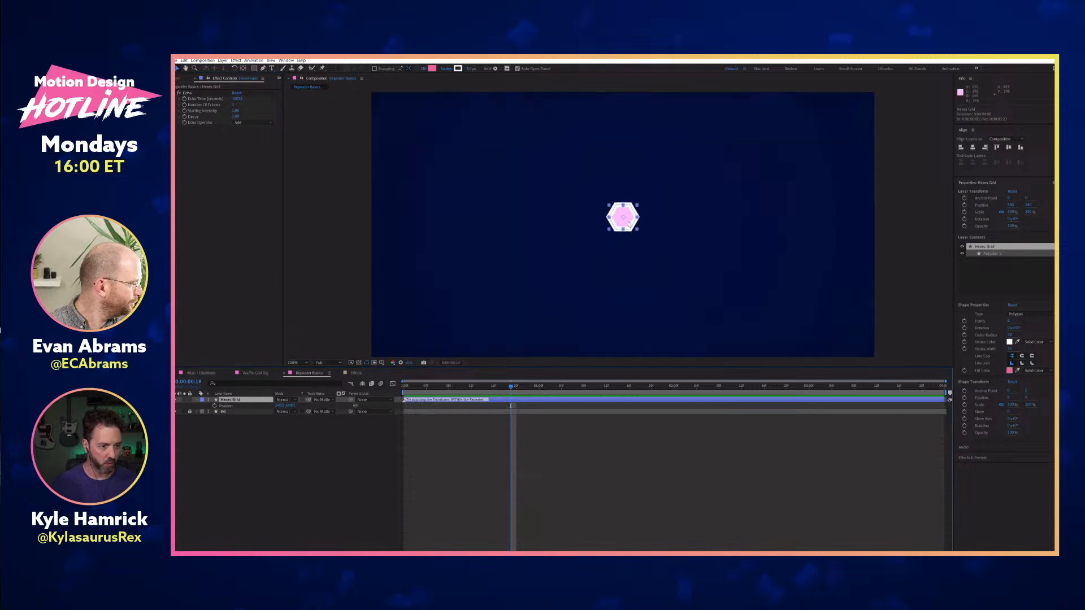
pyautogui.moveTo(626, 221); pyautogui.dragTo(539, 276)
pyautogui.click(215, 405)
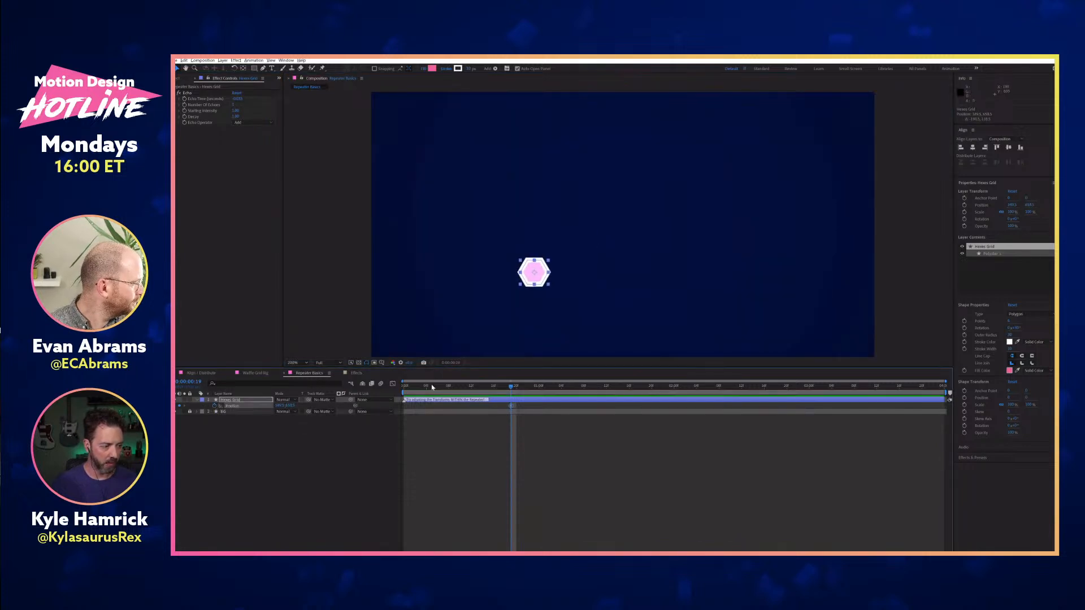
pyautogui.moveTo(511, 407); pyautogui.dragTo(398, 408)
pyautogui.moveTo(542, 279); pyautogui.dragTo(713, 172)
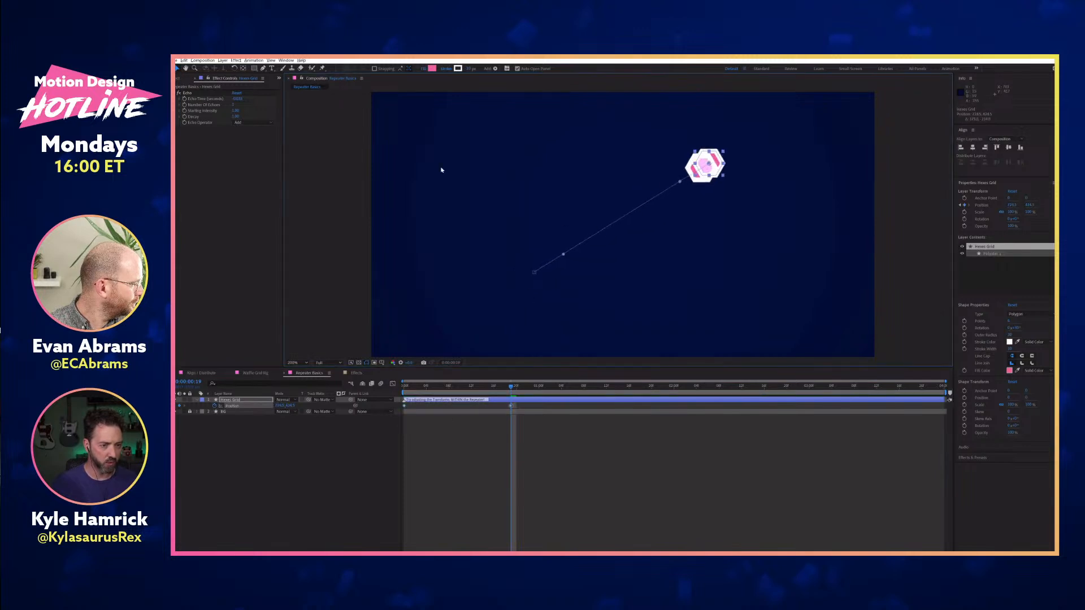
# Set the Echo effect's number of echoes to 10 and adjust the echo time to spread the copies along the path
pyautogui.click(234, 104)
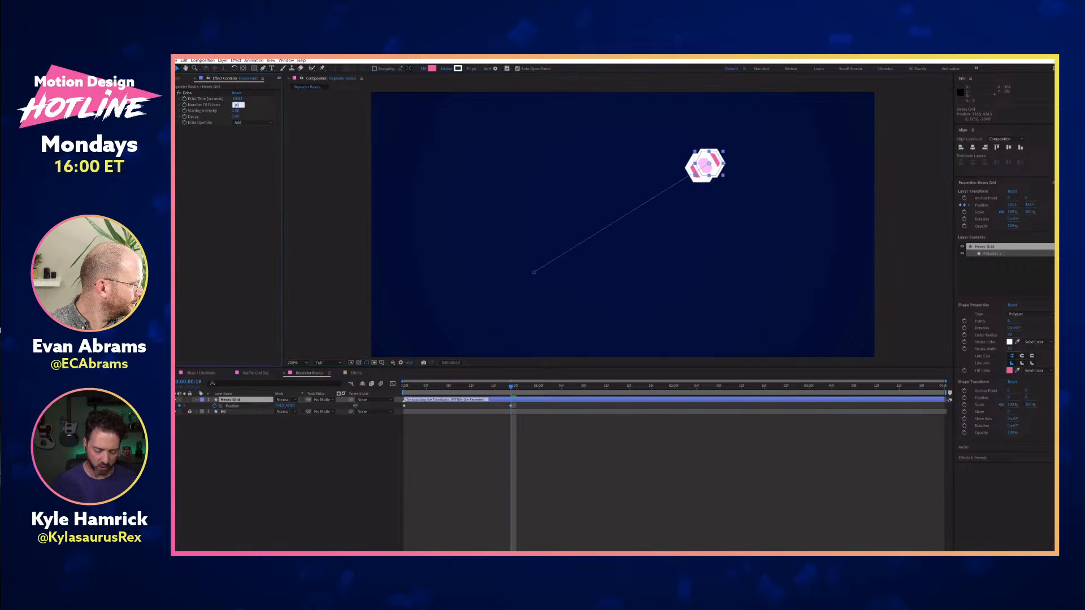
pyautogui.write('10')
pyautogui.press('Return')
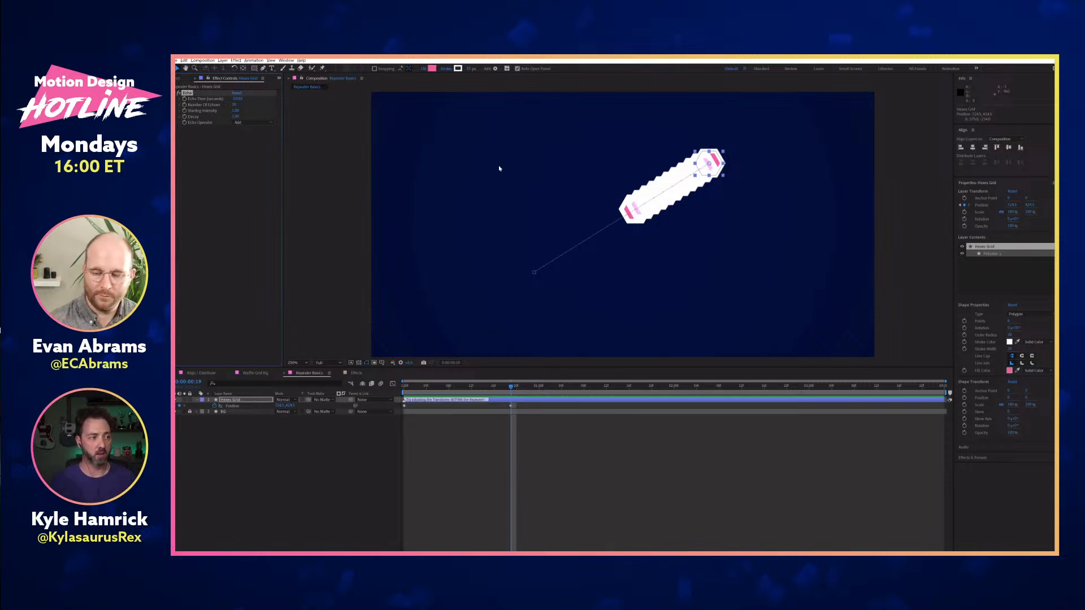
pyautogui.moveTo(237, 101); pyautogui.dragTo(236, 102)
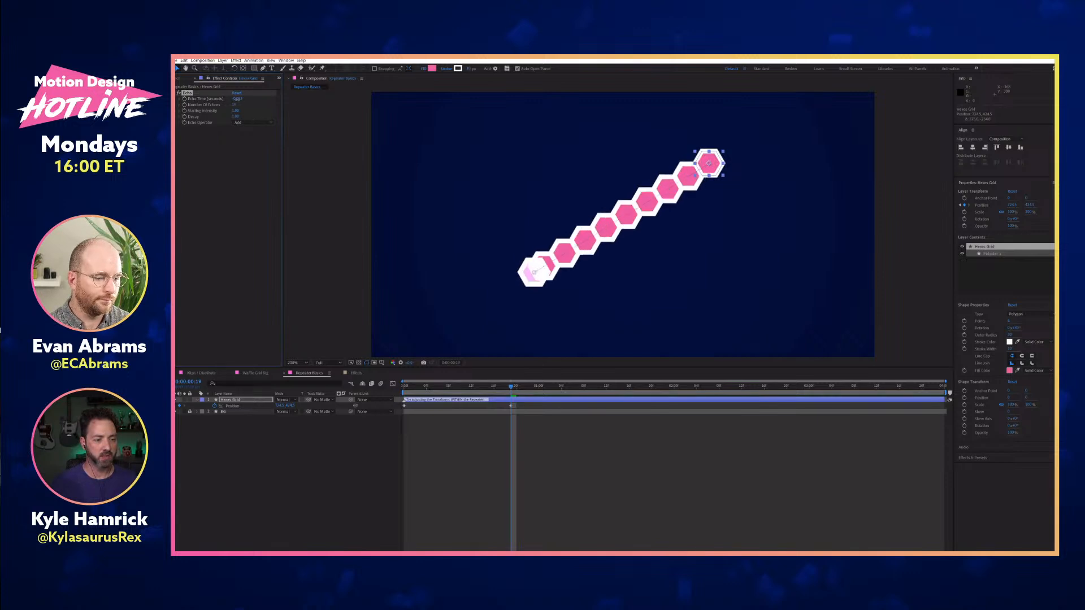
# Move the second position keyframe later in time and set the Echo operator to Composite In Front
pyautogui.moveTo(511, 406); pyautogui.dragTo(521, 382)
pyautogui.press('space')
pyautogui.moveTo(626, 363); pyautogui.dragTo(539, 371)
pyautogui.click(238, 122)
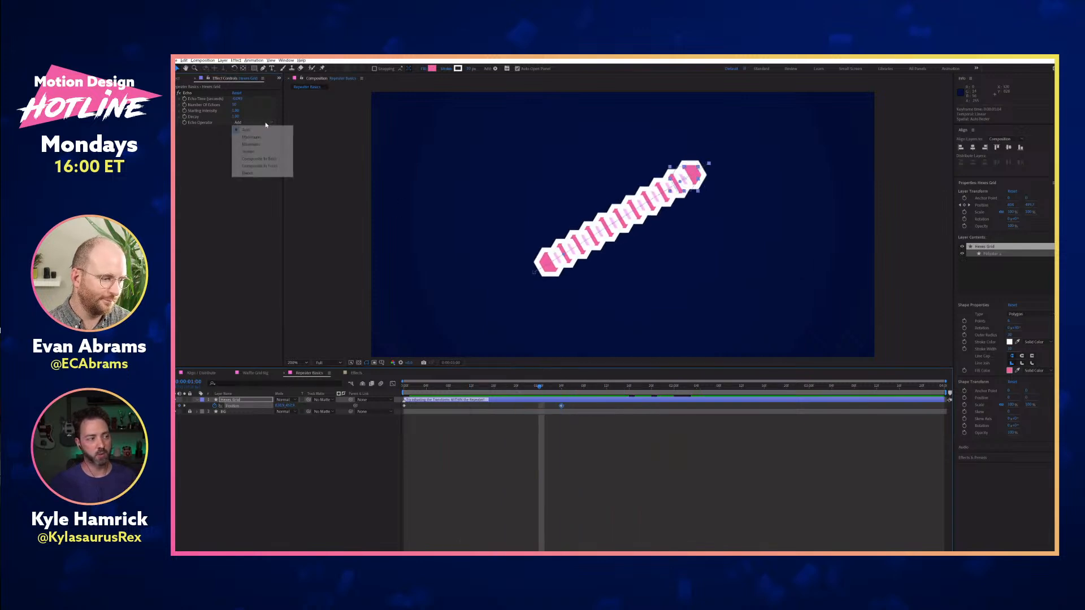
pyautogui.click(257, 166)
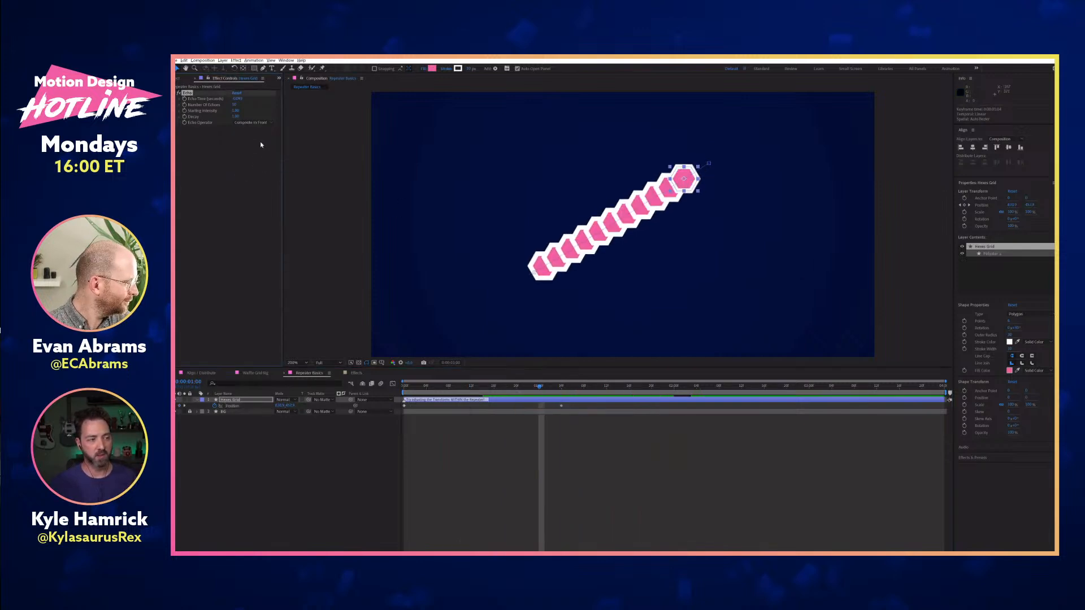
pyautogui.moveTo(537, 388); pyautogui.dragTo(532, 391)
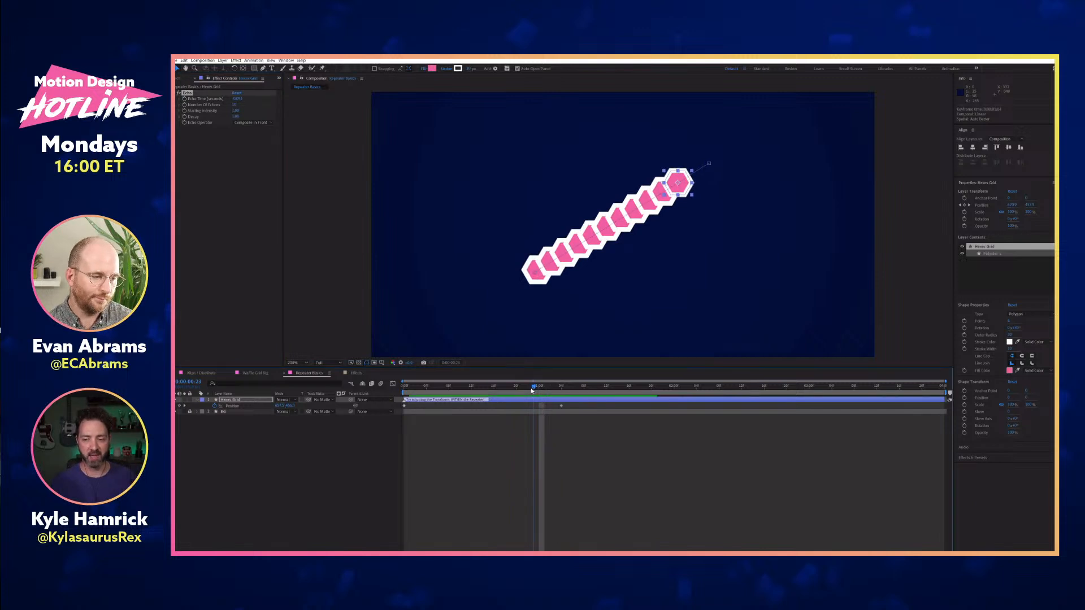
# Remove the hexagon layer's position animation and set its position to 540, 540
pyautogui.click(215, 406)
pyautogui.click(197, 400)
pyautogui.click(197, 401)
pyautogui.click(197, 401)
pyautogui.click(197, 401)
pyautogui.click(281, 429)
pyautogui.write('540')
pyautogui.press('Tab')
pyautogui.write('540')
pyautogui.press('Return')
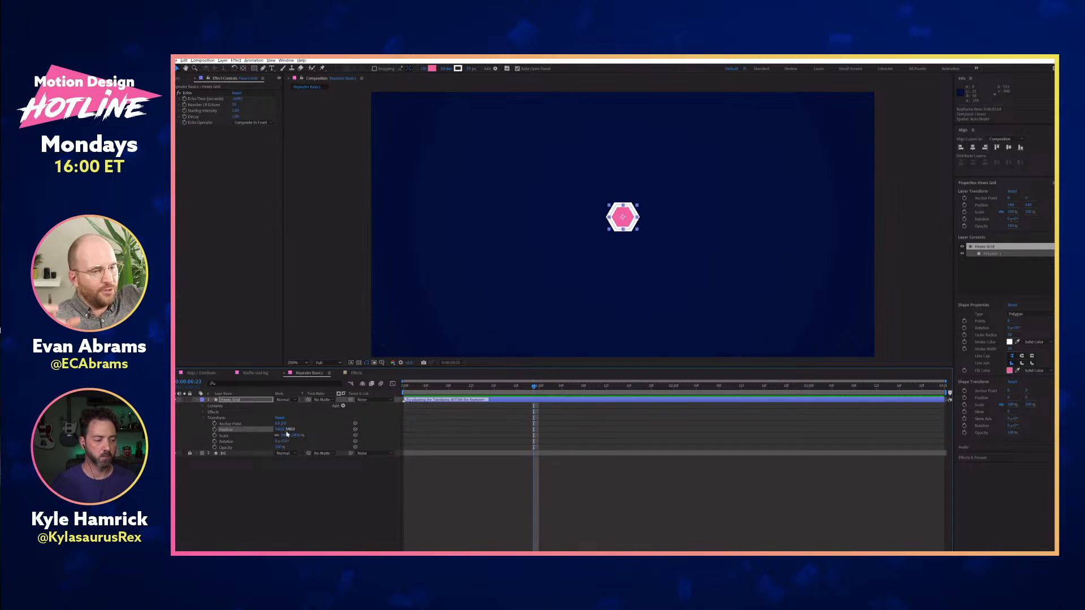
# Turn both Repeaters back on to restore the hexagon grid, and deselect the layer
pyautogui.click(200, 406)
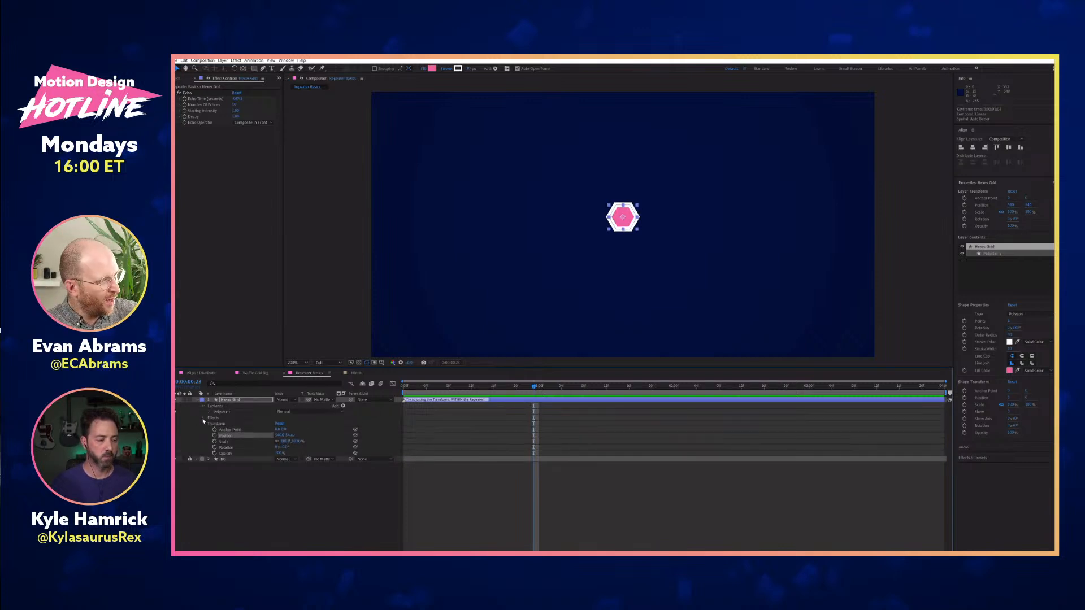
pyautogui.click(203, 418)
pyautogui.click(208, 412)
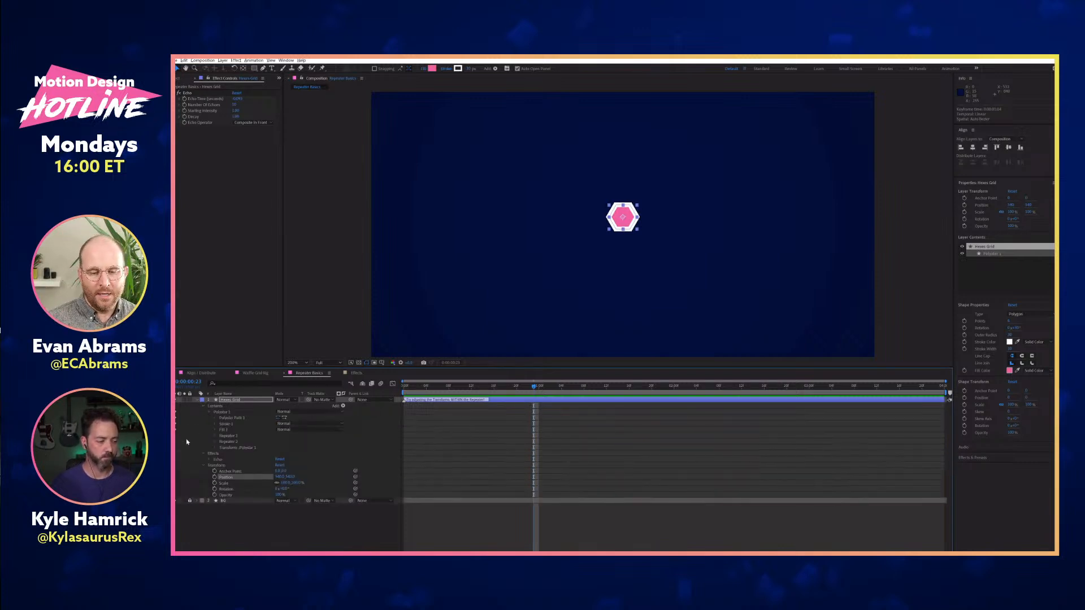
pyautogui.hotkey('ctrl', 'z')
pyautogui.scroll(-1, 750, 212)
pyautogui.scroll(1, 749, 216)
pyautogui.scroll(-1, 748, 216)
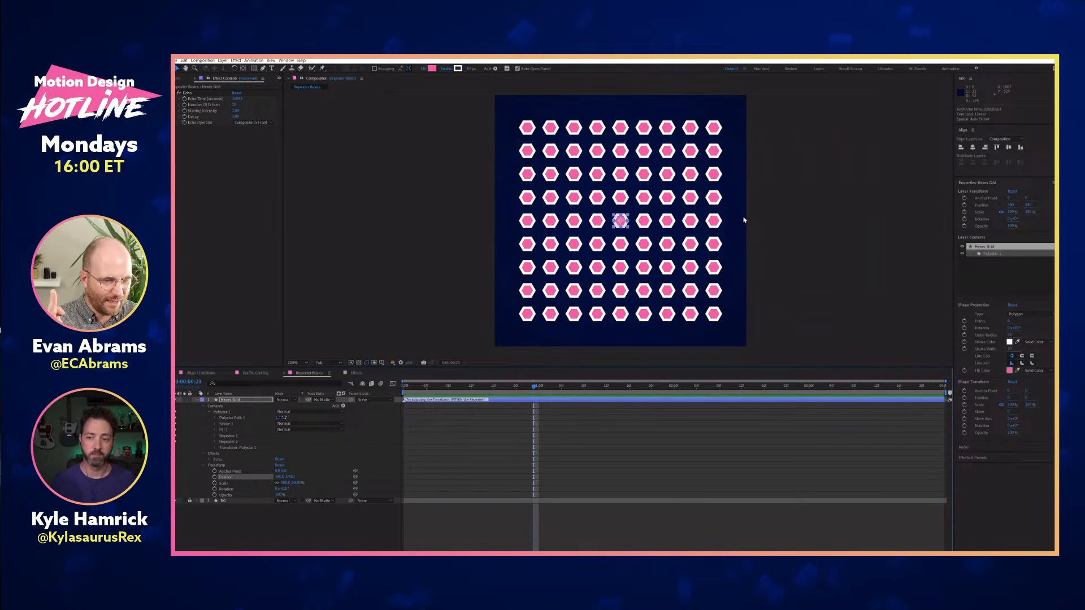
pyautogui.click(287, 515)
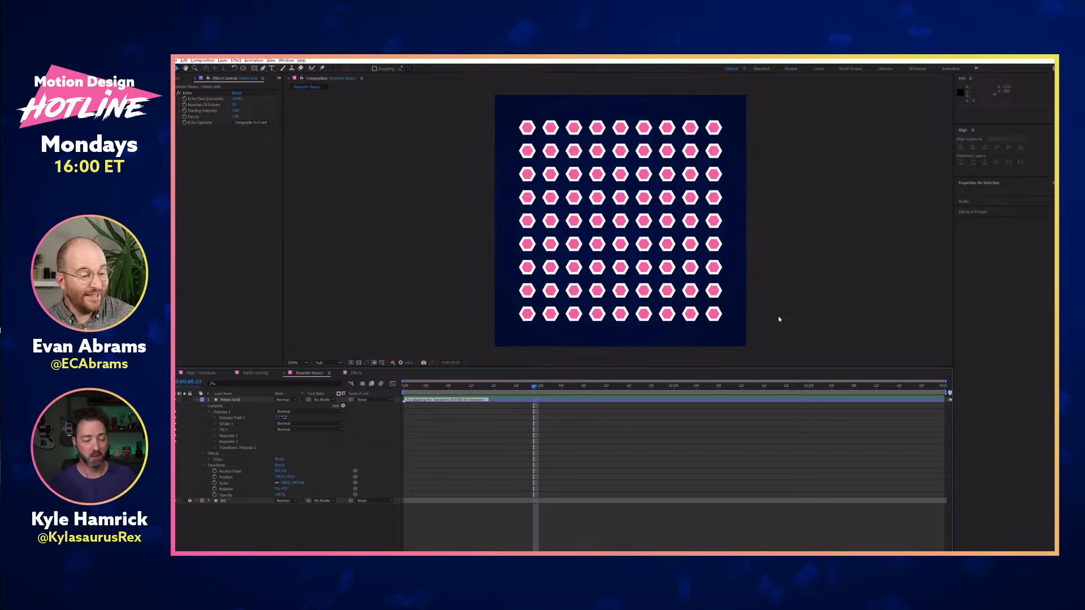
# Set the first Repeater's rotation to 30° to turn each successive column of hexagons
pyautogui.click(215, 441)
pyautogui.click(221, 460)
pyautogui.scroll(-2, 220, 485)
pyautogui.click(221, 492)
pyautogui.scroll(1, 208, 499)
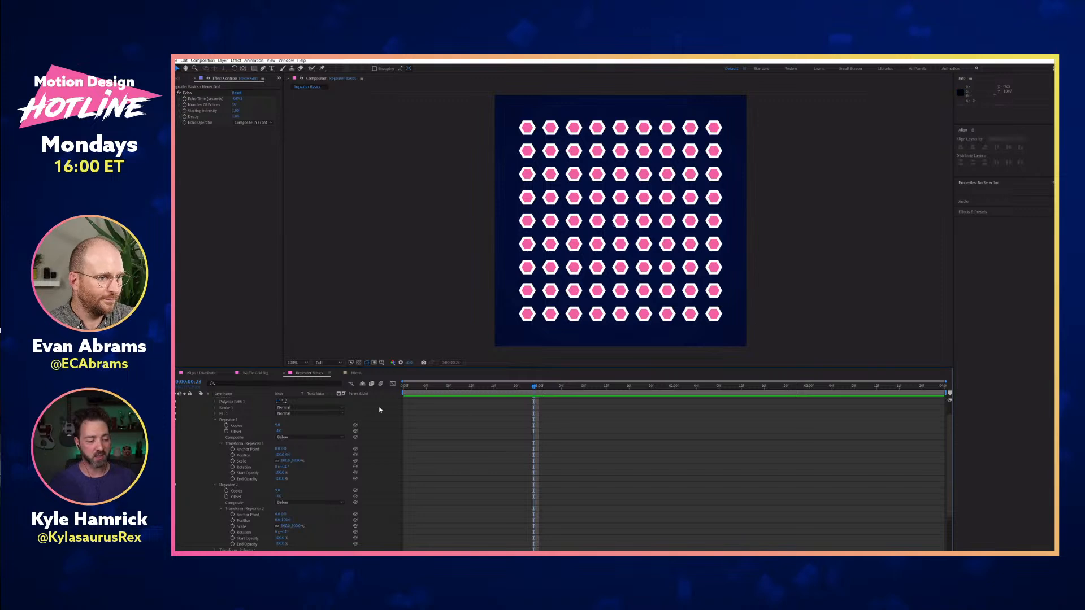
pyautogui.moveTo(281, 467); pyautogui.dragTo(352, 474)
pyautogui.click(284, 467)
pyautogui.write('30')
pyautogui.press('Return')
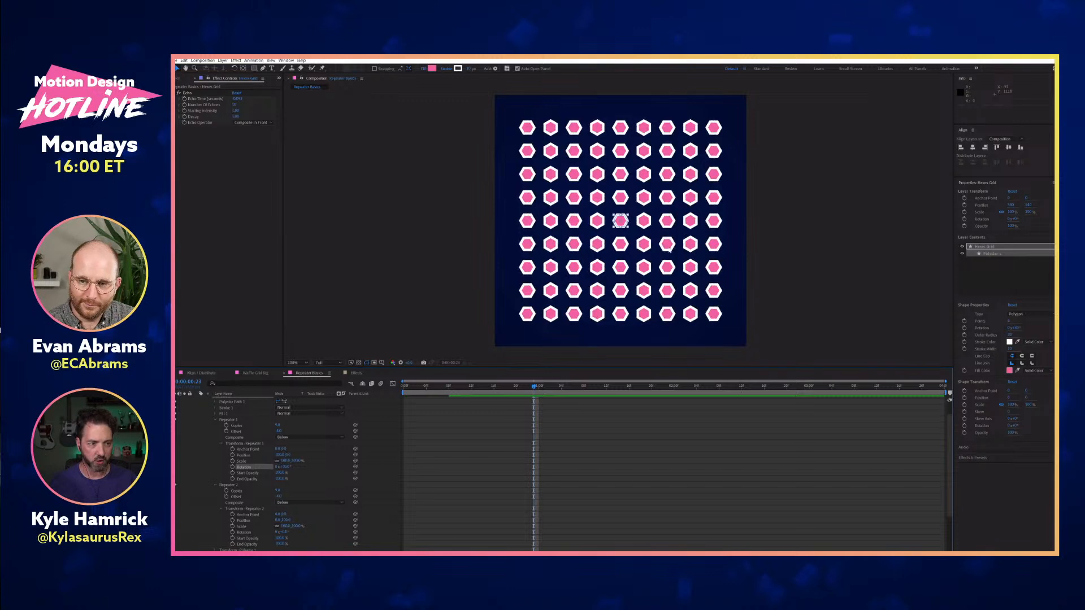
# Inspect the rotated hexagons and increase the second Repeater's rotation slightly to bend the grid into a fan
pyautogui.scroll(2, 661, 153)
pyautogui.moveTo(668, 190); pyautogui.dragTo(665, 211)
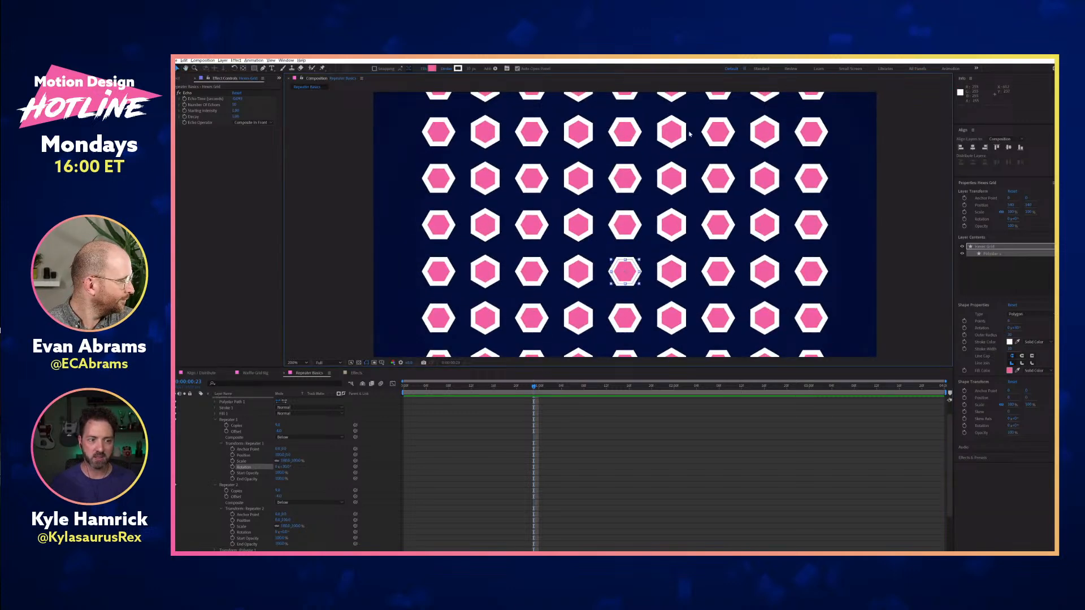
pyautogui.moveTo(805, 148); pyautogui.dragTo(806, 166)
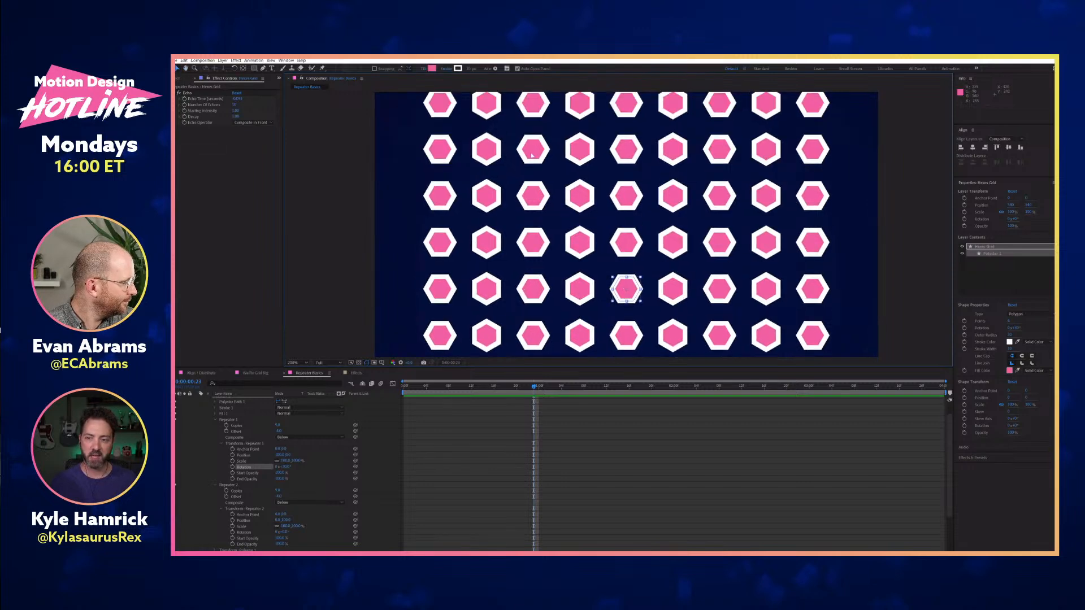
pyautogui.scroll(-1, 579, 344)
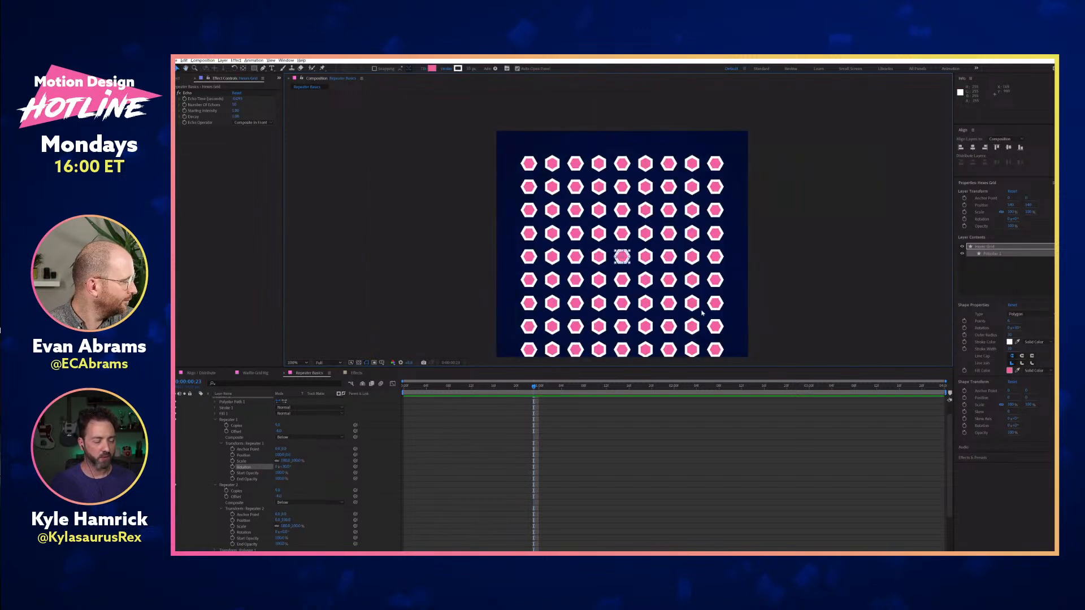
pyautogui.moveTo(783, 277); pyautogui.dragTo(779, 249)
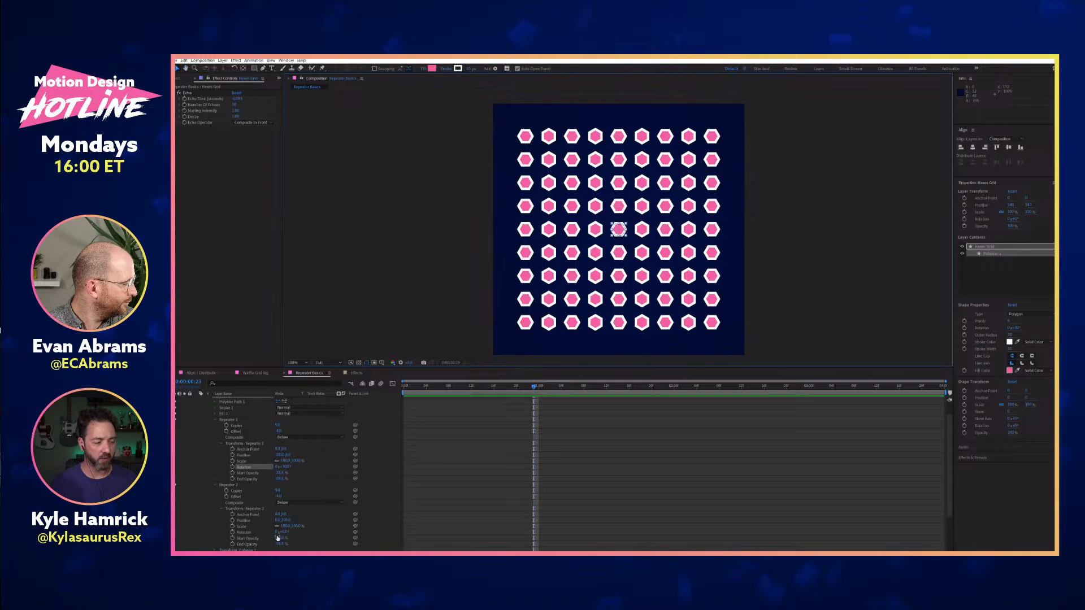
pyautogui.moveTo(282, 532); pyautogui.dragTo(300, 531)
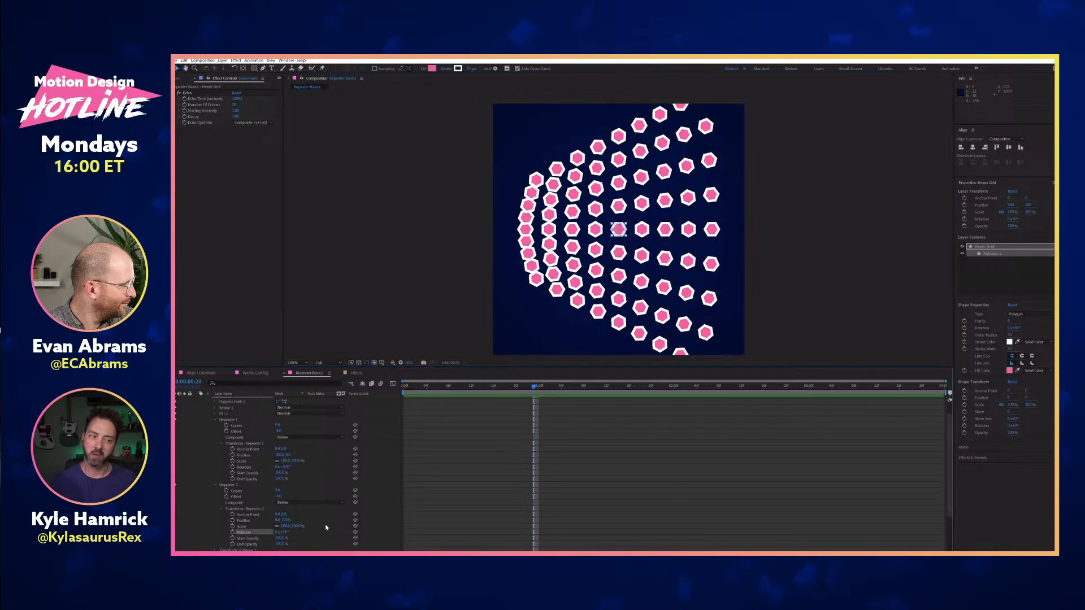
# Reduce the second Repeater's scale so the hexagons shrink progressively from row to row
pyautogui.moveTo(296, 526); pyautogui.dragTo(269, 526)
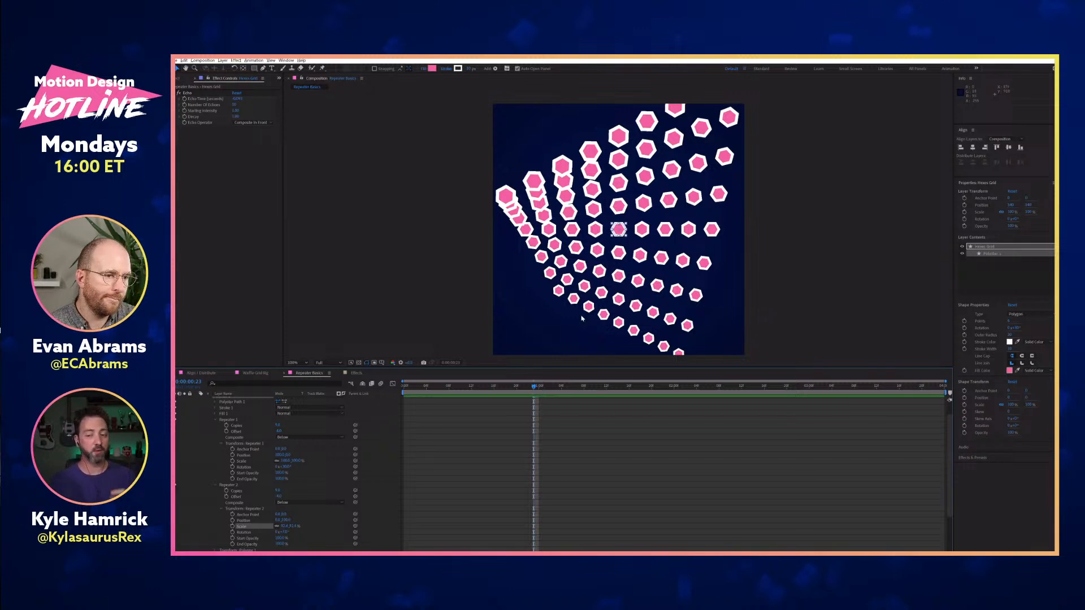
# Open the Trapper Keeper composition from the project and preview its repeated-shape animation
pyautogui.click(175, 80)
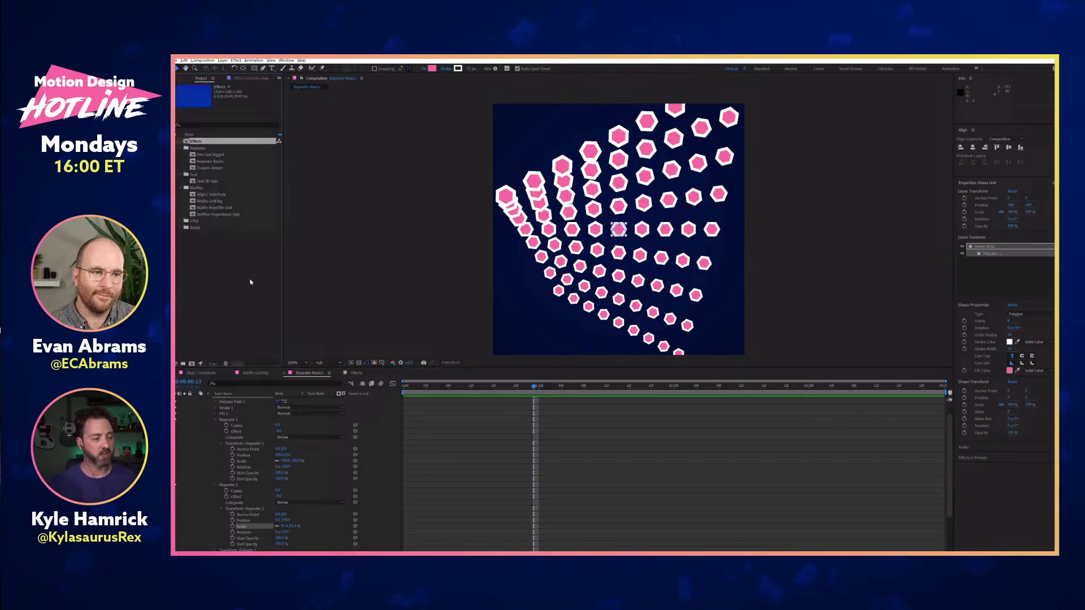
pyautogui.doubleClick(207, 167)
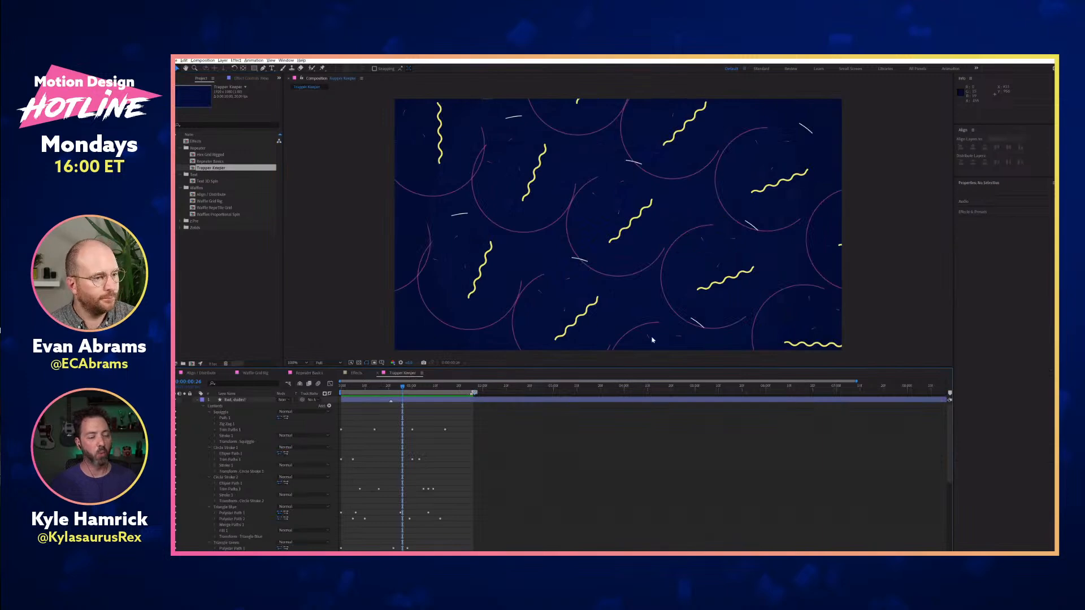
pyautogui.press('space')
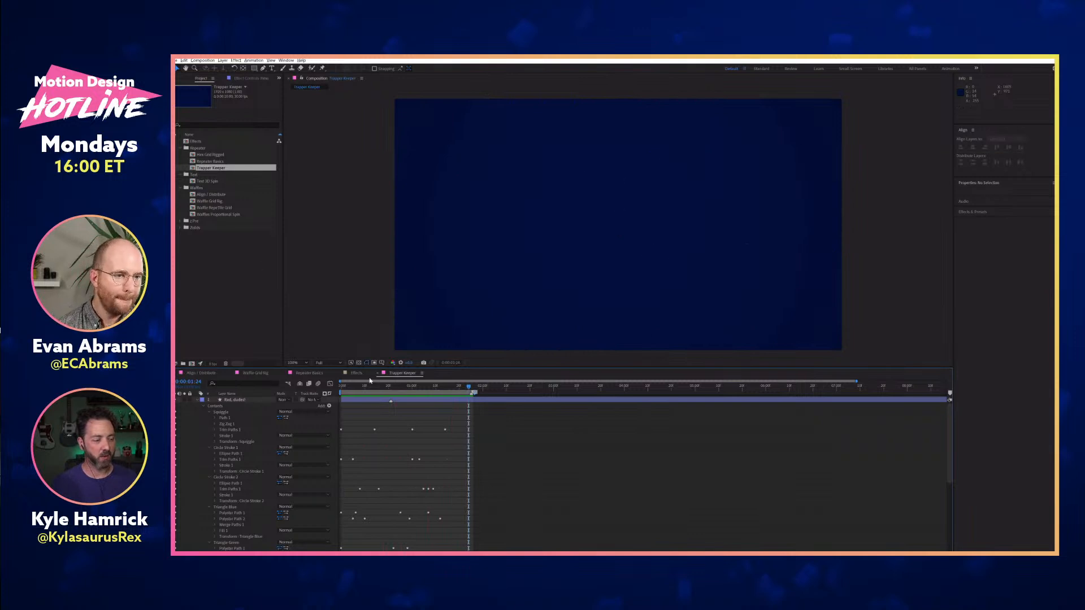
# Return to the Repeater Basics composition and move the hexagon's stroke below both Repeaters in the shape group's order
pyautogui.click(307, 373)
pyautogui.click(215, 420)
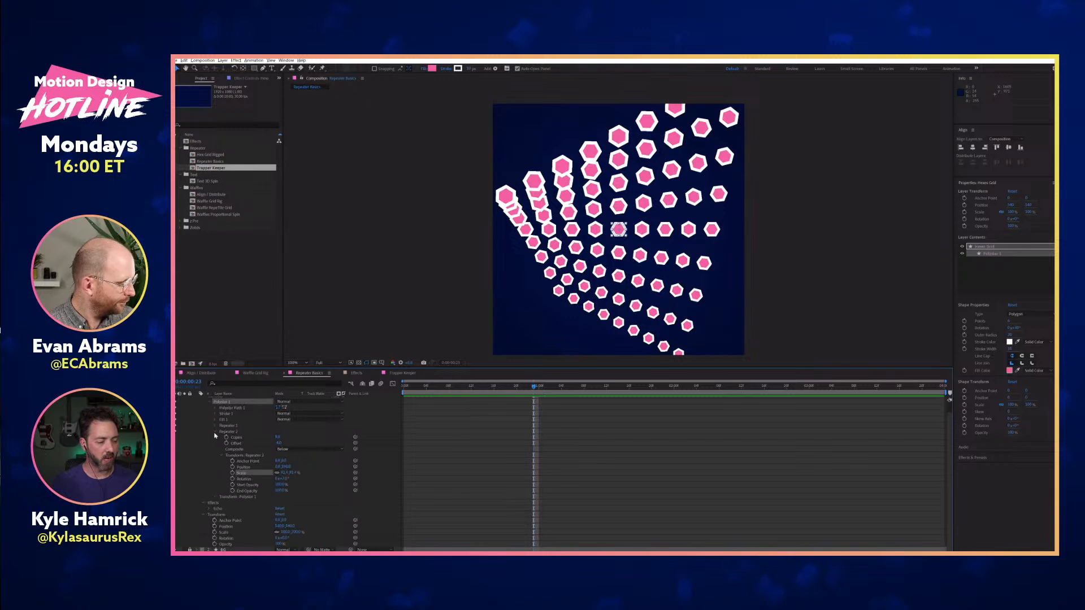
pyautogui.click(215, 433)
pyautogui.click(229, 417)
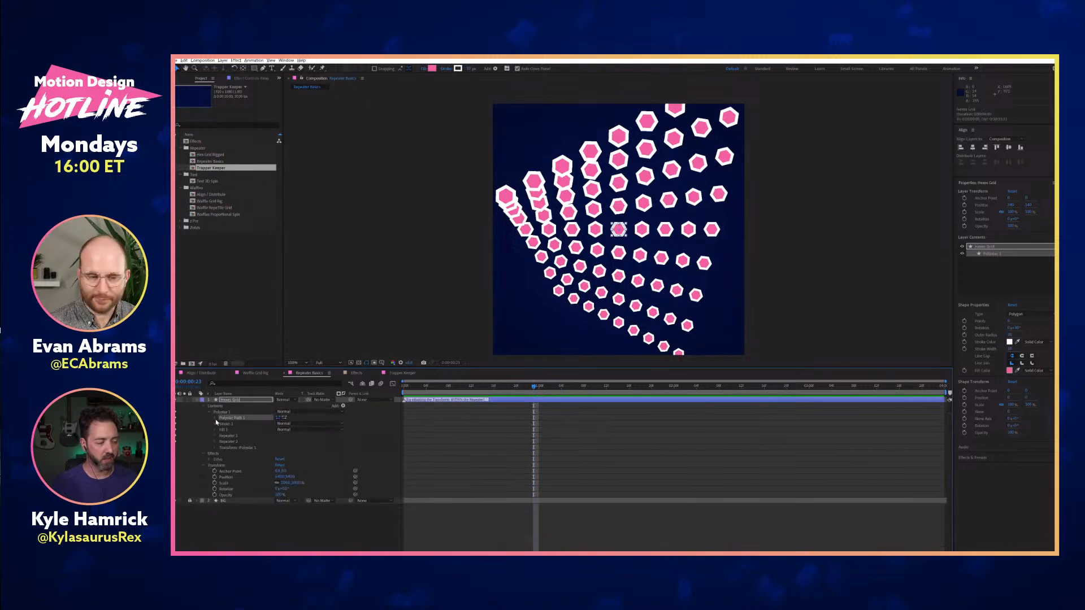
pyautogui.click(215, 419)
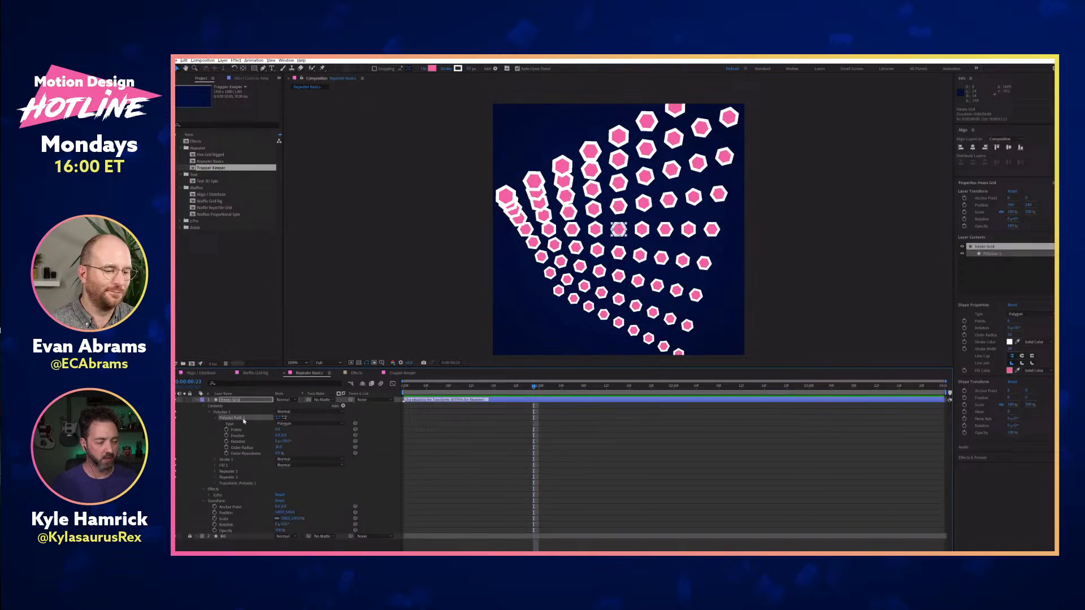
pyautogui.click(215, 419)
pyautogui.moveTo(226, 424); pyautogui.dragTo(232, 444)
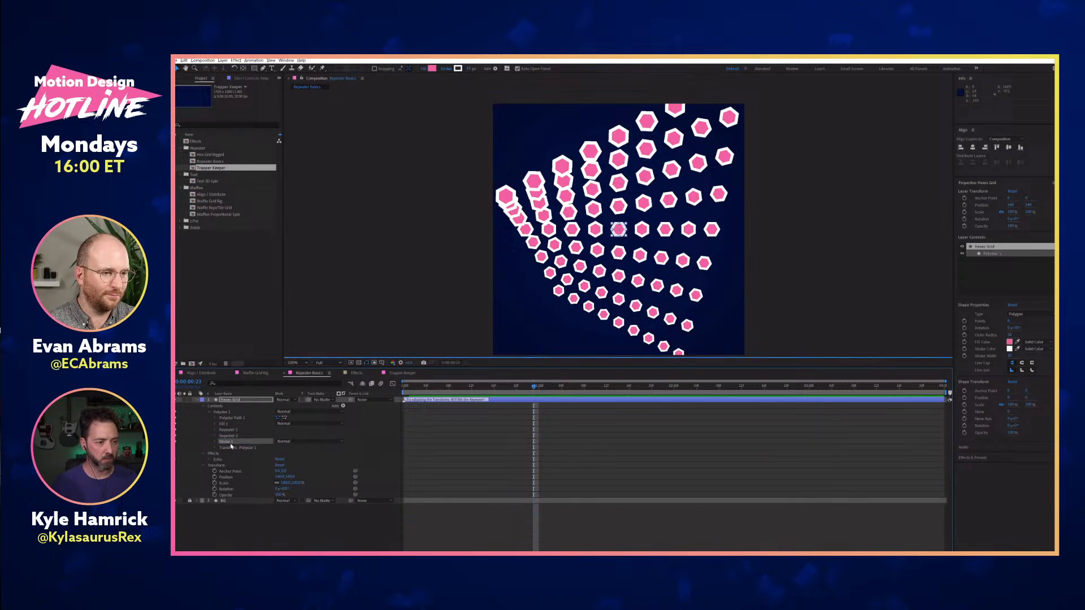
pyautogui.press('.')
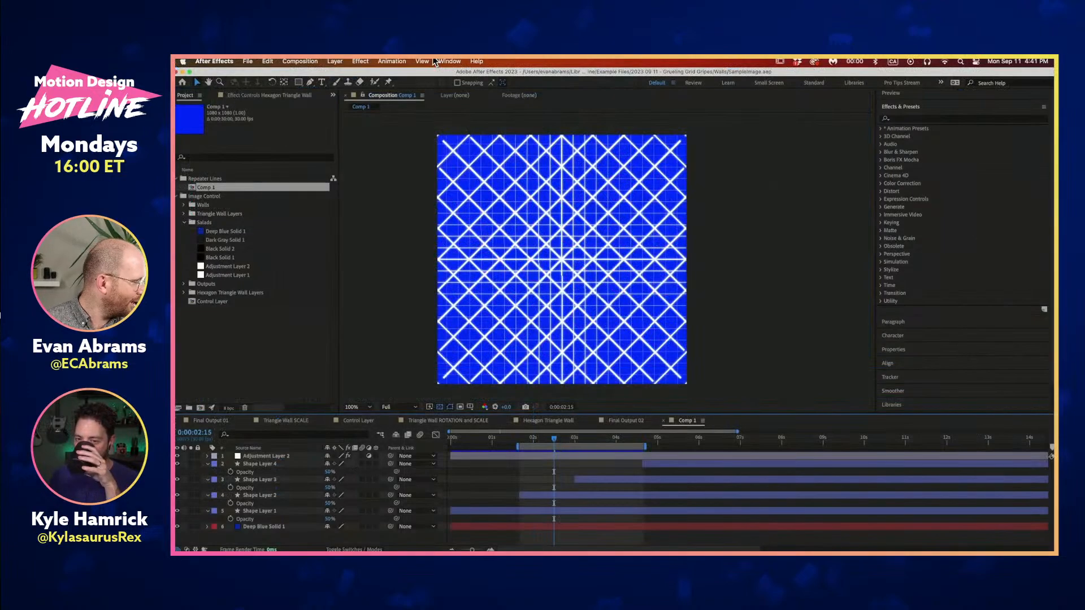
# In Comp 1, hide Shape Layers 2, 3 and 4 and return the current time to the start
pyautogui.click(714, 463)
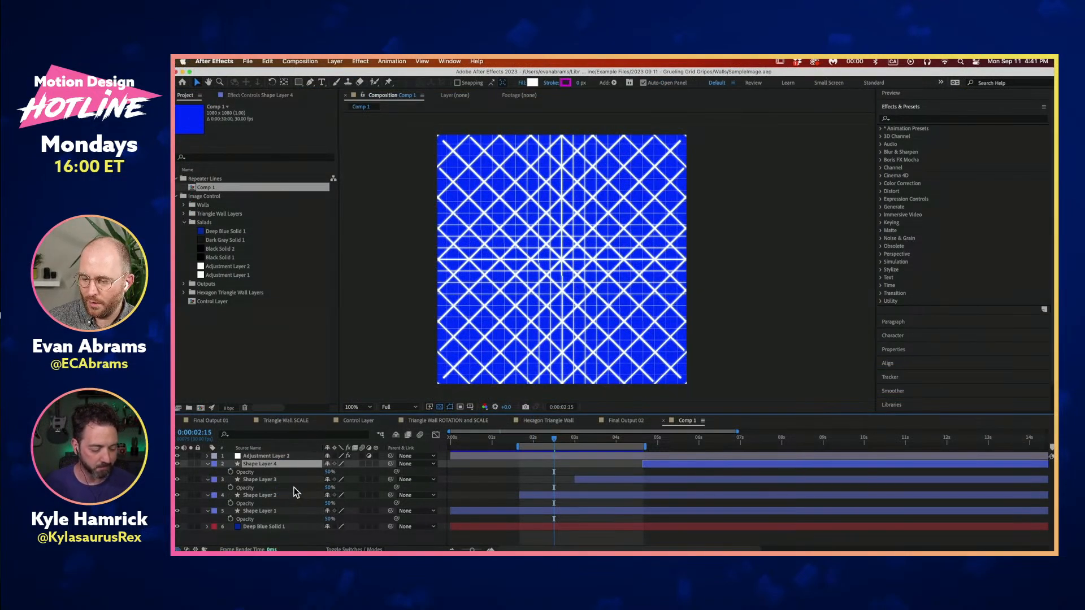
pyautogui.keyDown('shift'); pyautogui.click(244, 495); pyautogui.keyUp('shift')
pyautogui.click(178, 496)
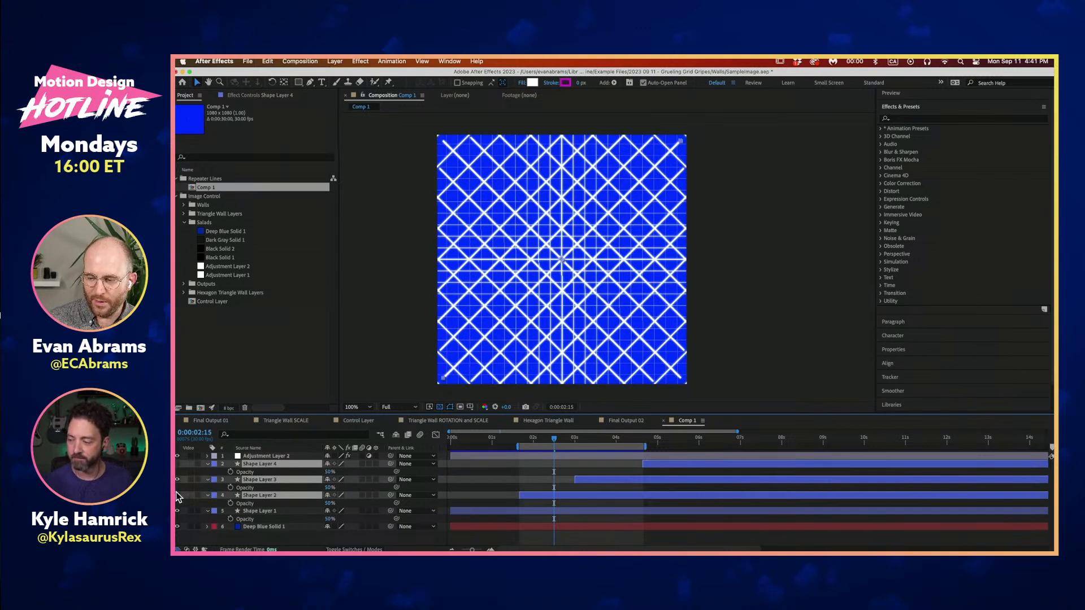
pyautogui.moveTo(555, 447); pyautogui.dragTo(418, 443)
# Reveal Shape Layer 1's keyframed properties and expand its contents to examine the rectangle and the two Repeaters
pyautogui.click(508, 510)
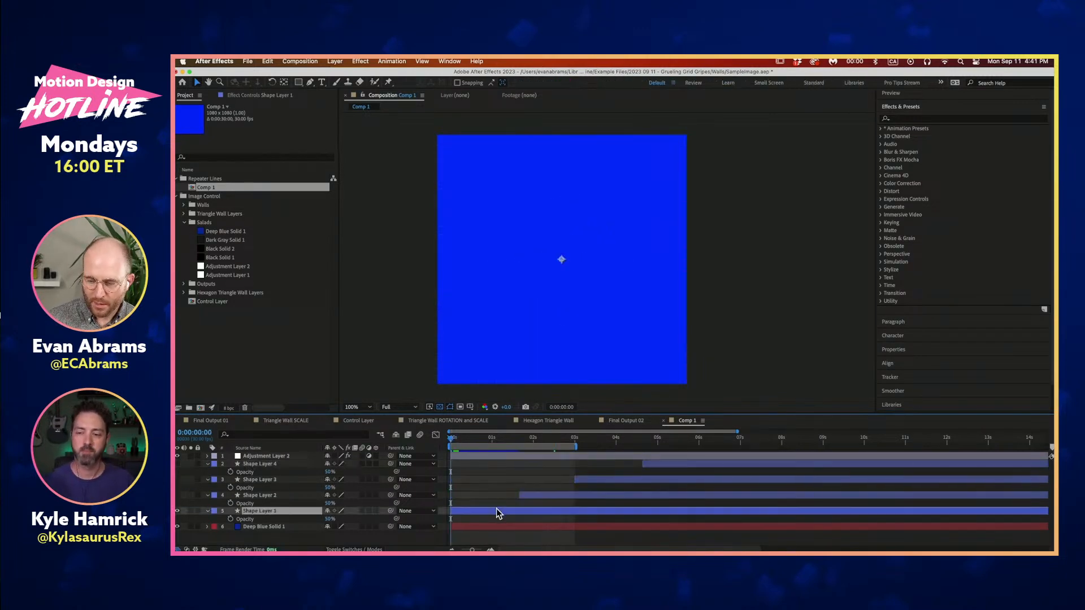
pyautogui.press('u')
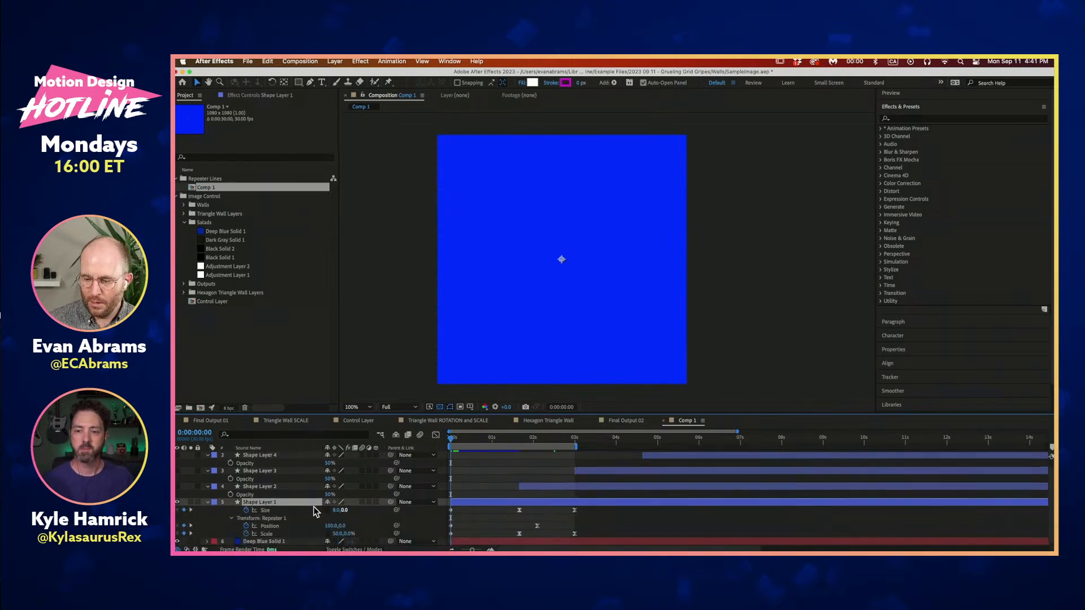
pyautogui.click(288, 511)
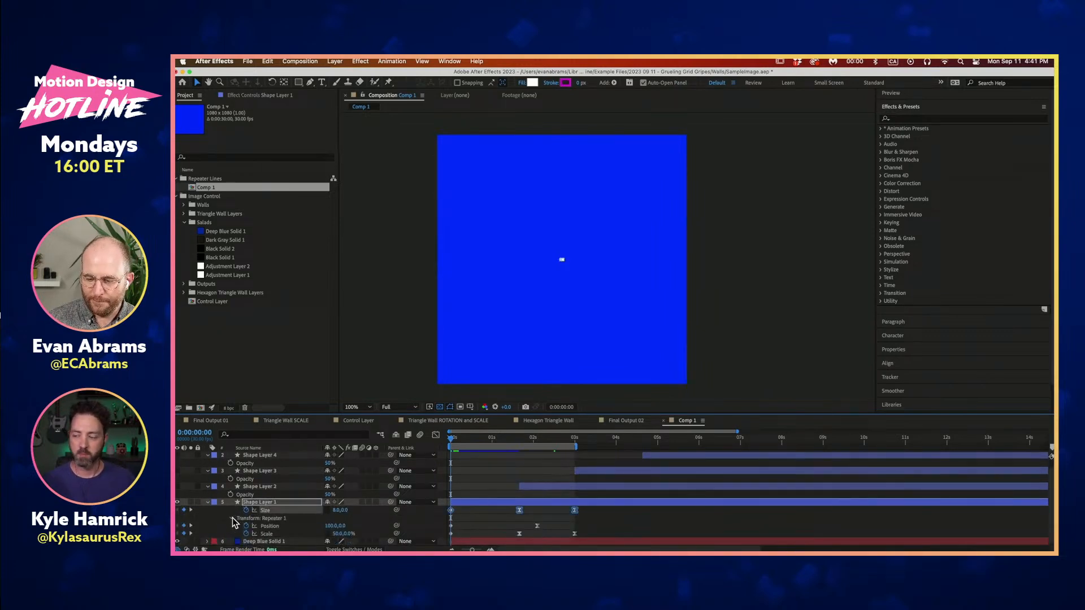
pyautogui.click(233, 519)
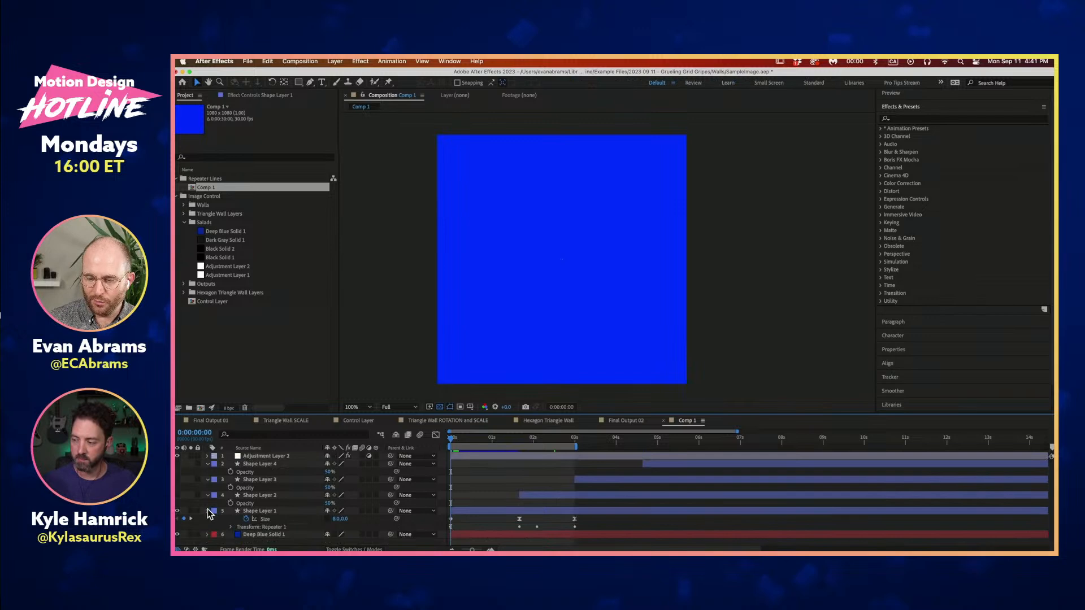
pyautogui.click(208, 510)
pyautogui.click(208, 511)
pyautogui.click(231, 480)
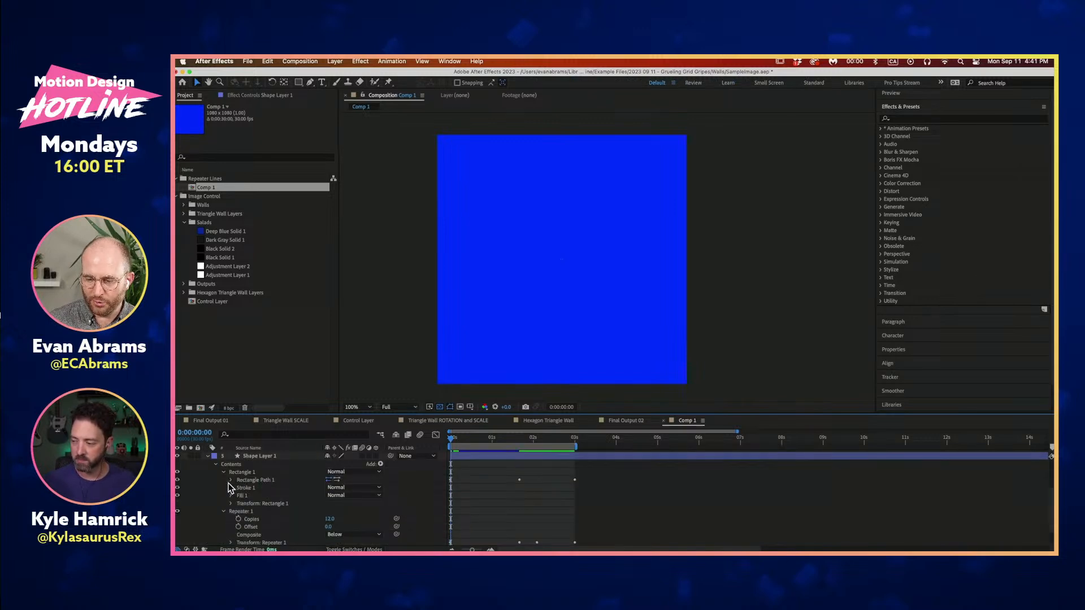
pyautogui.click(225, 512)
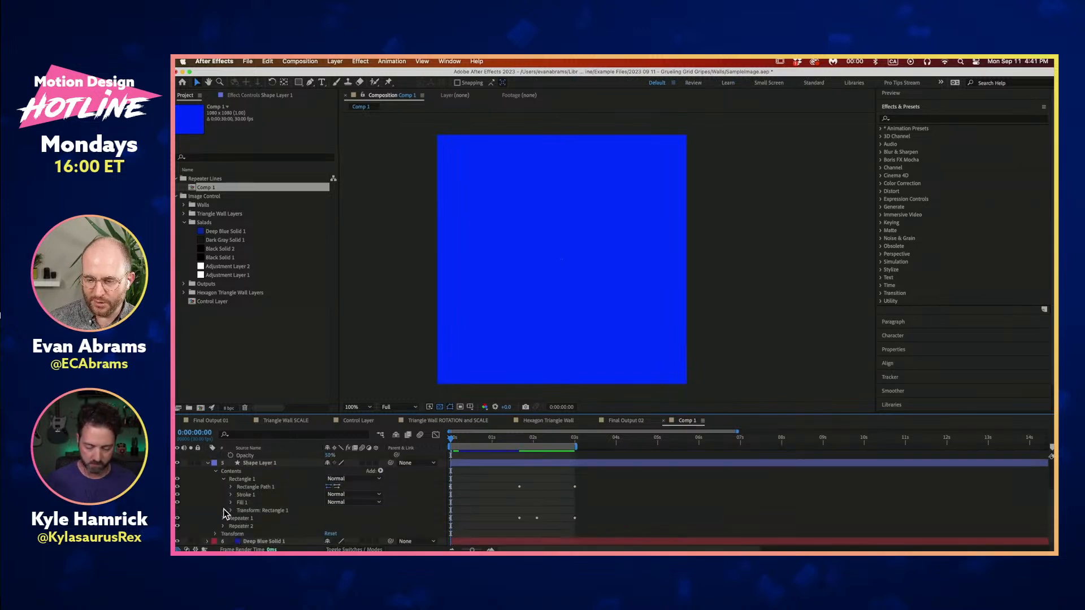
# Preview Shape Layer 1's single growing line with both Repeaters turned off, and park at 0:00:01:11
pyautogui.press('space')
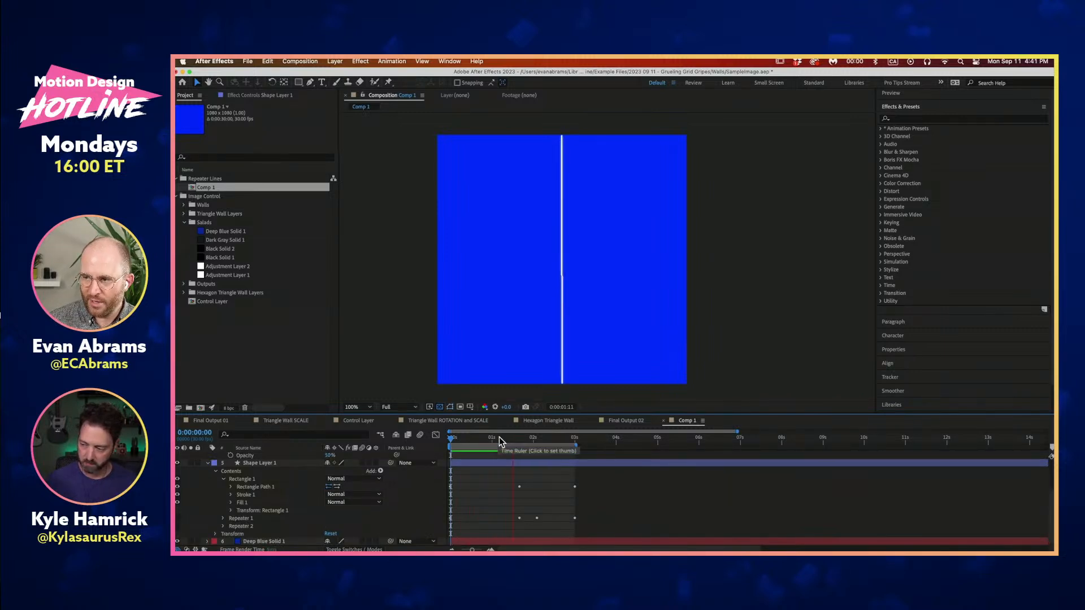
pyautogui.press('space')
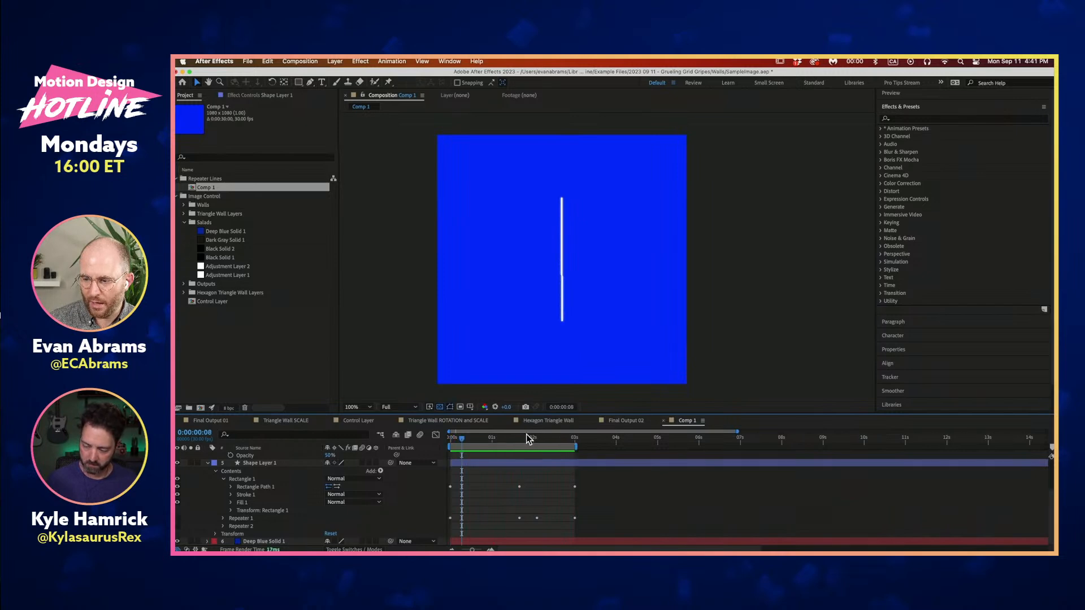
pyautogui.moveTo(475, 445); pyautogui.dragTo(444, 464)
pyautogui.press('space')
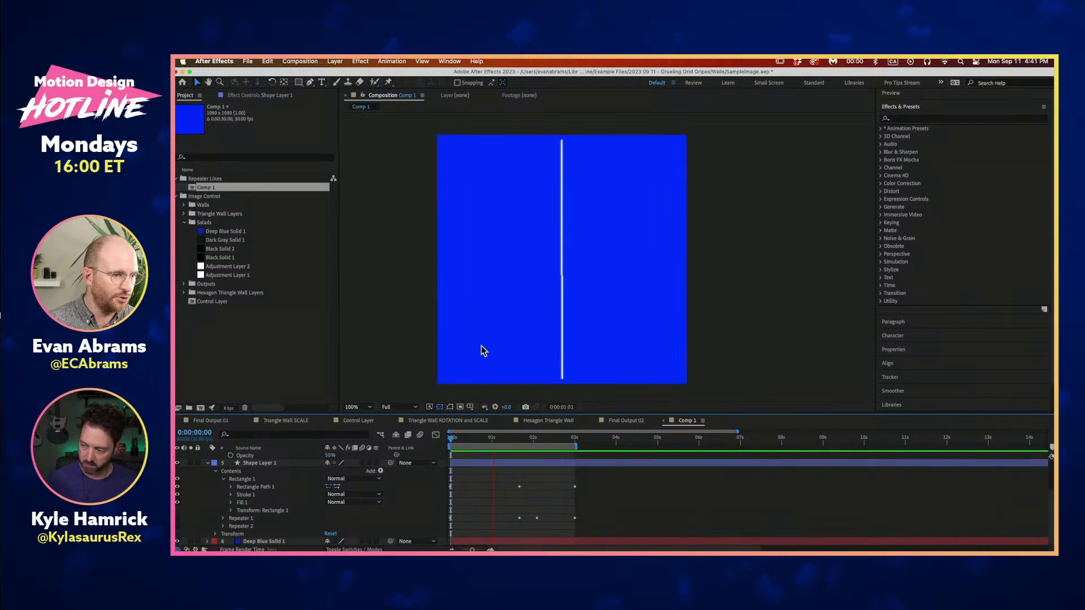
pyautogui.moveTo(553, 438); pyautogui.dragTo(507, 443)
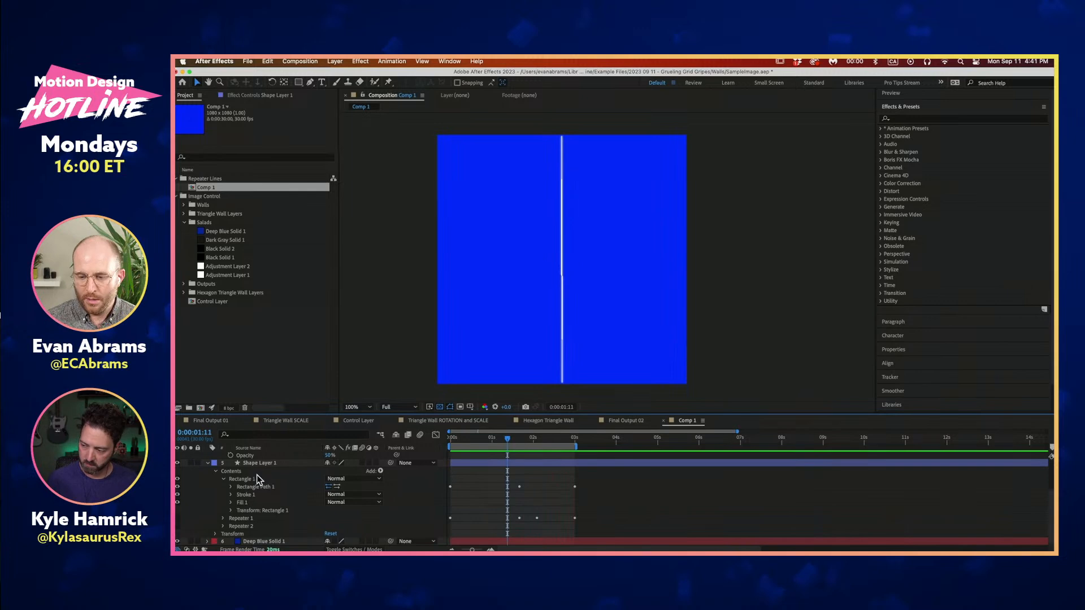
# Turn Repeater 1 back on and scrub back to 0:00:00:14 to check the copied lines
pyautogui.click(177, 518)
pyautogui.moveTo(508, 439); pyautogui.dragTo(468, 461)
# Collapse the other layers' properties and show Shape Layer 1's keyframes with Repeater 1's full transform settings
pyautogui.scroll(5, 469, 461)
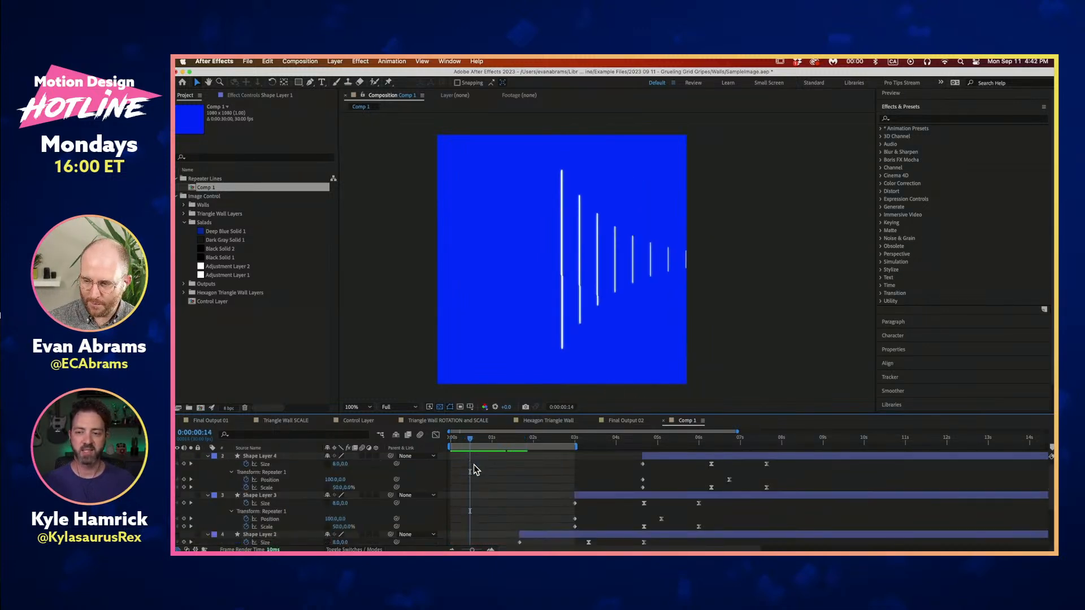
pyautogui.scroll(-5, 515, 472)
pyautogui.press('u')
pyautogui.click(517, 486)
pyautogui.press('u')
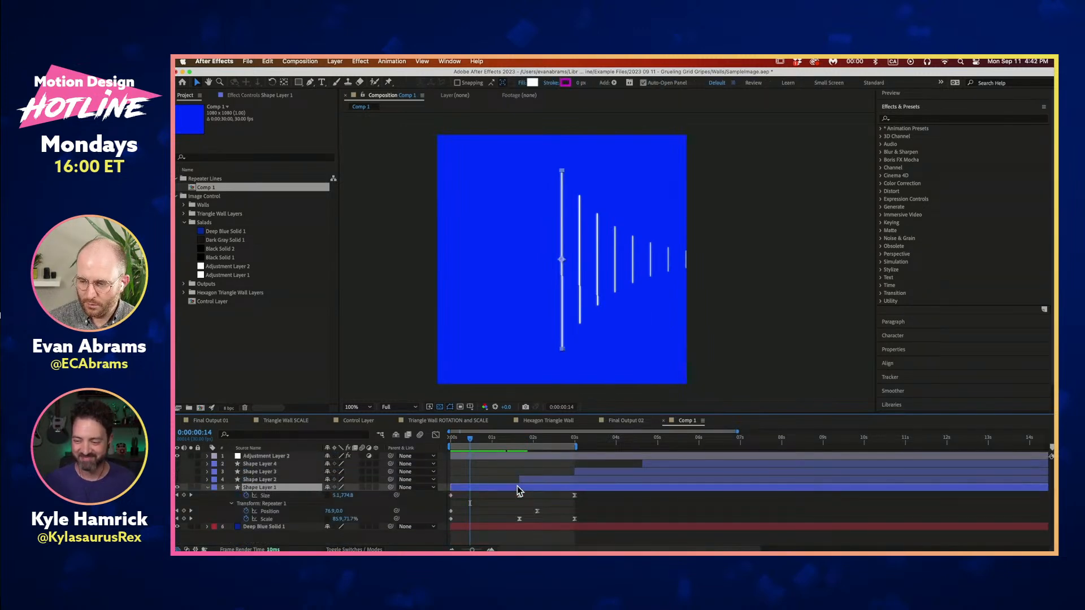
pyautogui.click(280, 511)
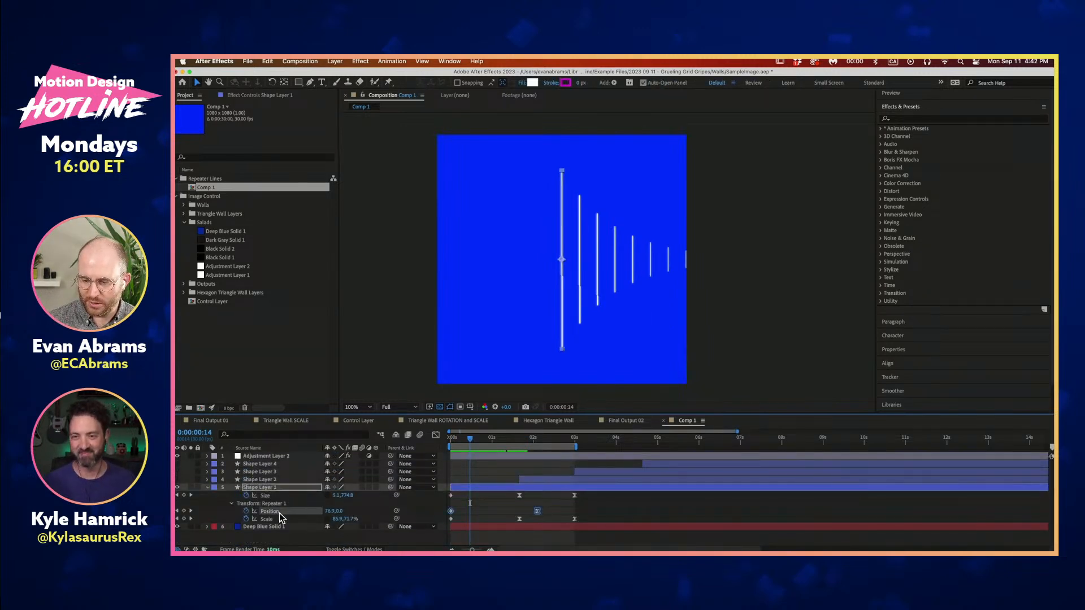
pyautogui.click(230, 504)
pyautogui.scroll(-1, 231, 509)
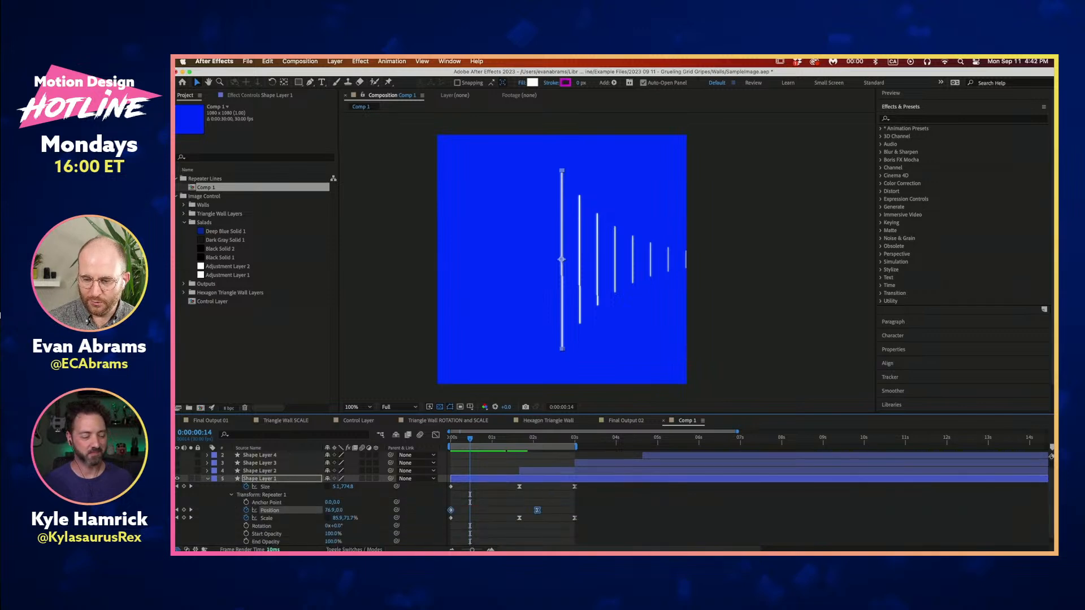
# Examine Repeater 1's Position and Scale keyframes along the timeline and preview how they spread the lines
pyautogui.keyDown('shift'); pyautogui.click(274, 518); pyautogui.keyUp('shift')
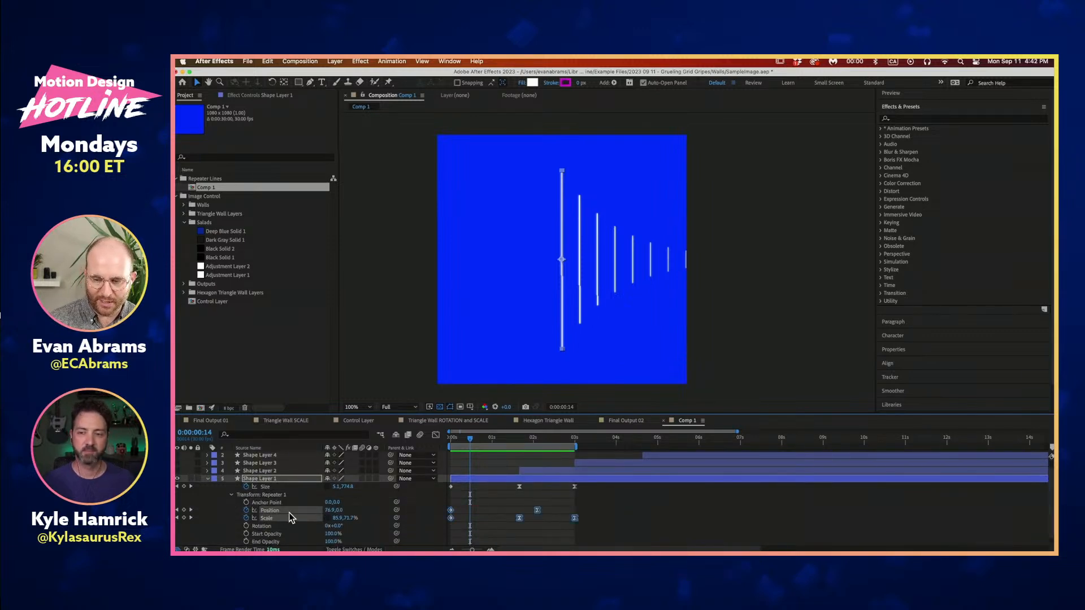
pyautogui.click(489, 508)
pyautogui.moveTo(461, 443)
pyautogui.mouseDown()
pyautogui.moveTo(519, 443)
pyautogui.moveTo(444, 443)
pyautogui.mouseUp()
pyautogui.click(277, 519)
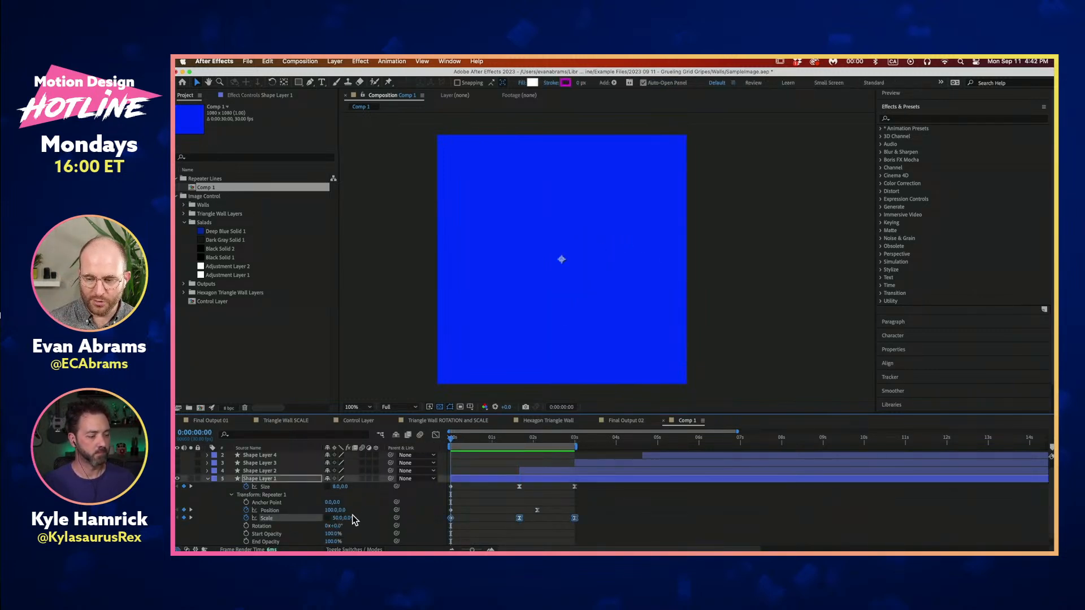
pyautogui.moveTo(457, 442); pyautogui.dragTo(538, 441)
pyautogui.click(291, 510)
pyautogui.moveTo(539, 437); pyautogui.dragTo(519, 455)
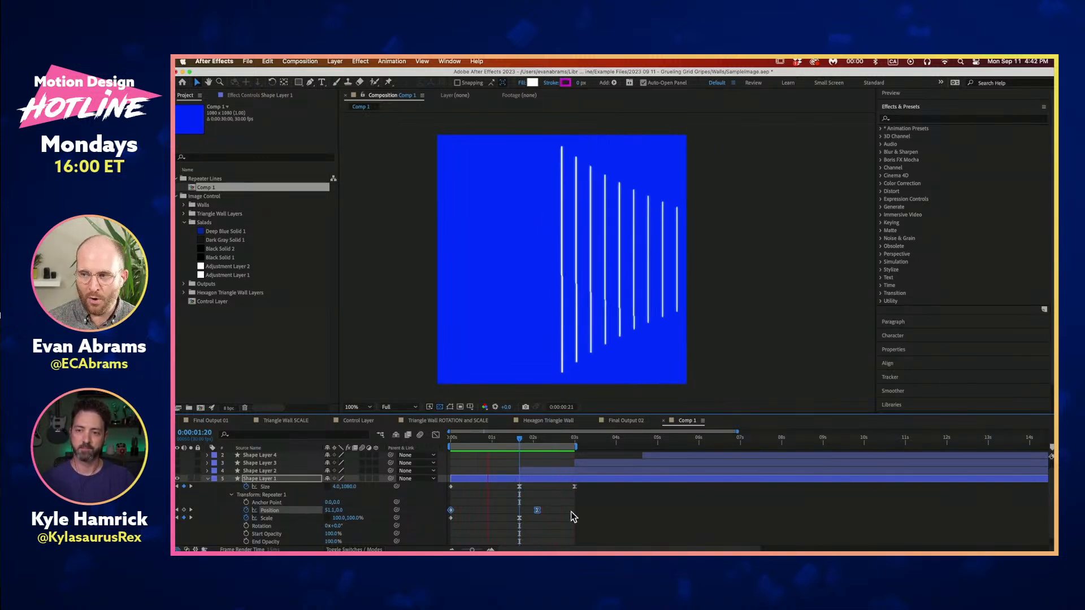
pyautogui.scroll(-1, 573, 516)
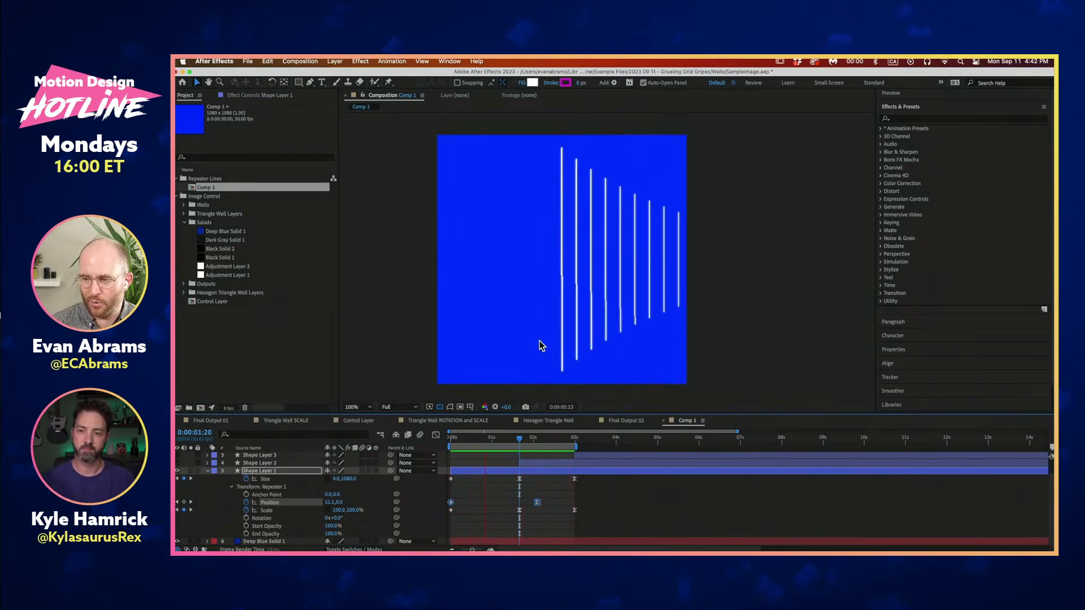
pyautogui.press('space')
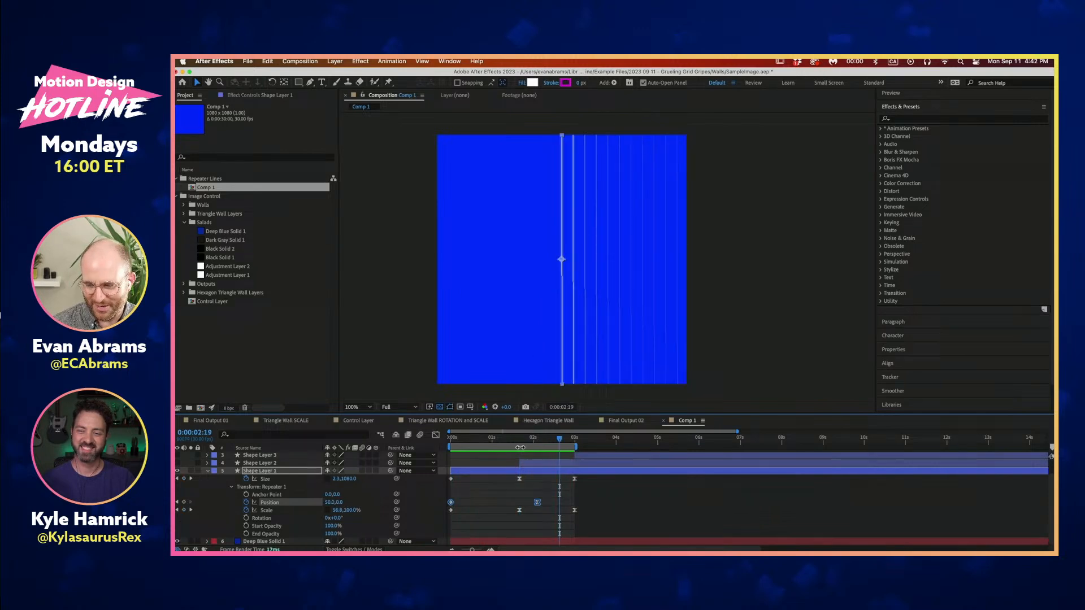
# Expand Repeater 2 in Shape Layer 1's contents to examine its Copies and Transform settings
pyautogui.click(231, 487)
pyautogui.click(208, 487)
pyautogui.click(209, 486)
pyautogui.click(231, 479)
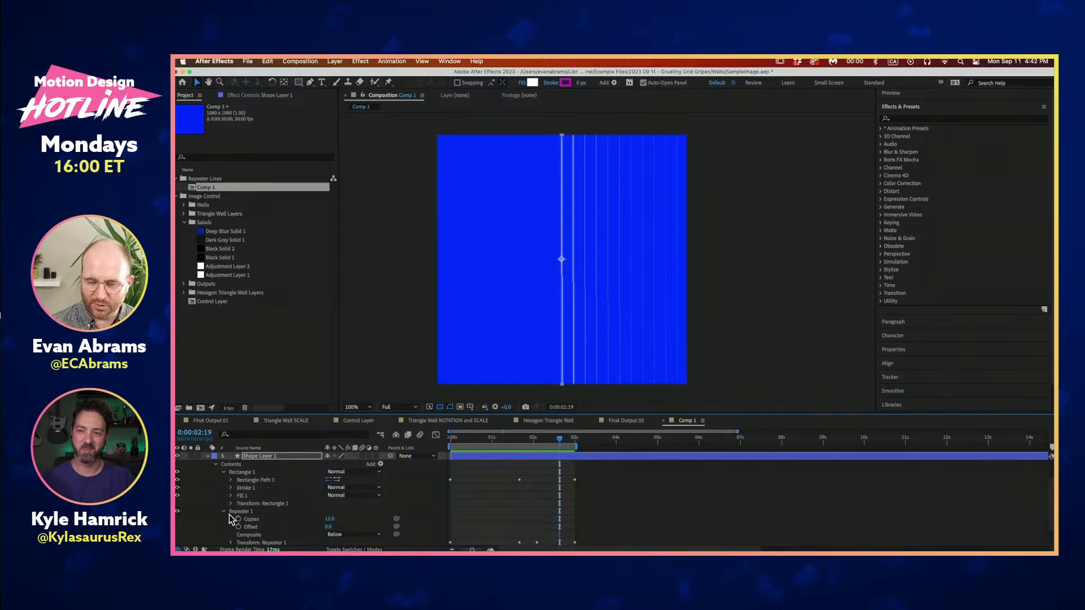
pyautogui.click(238, 510)
pyautogui.scroll(-1, 231, 510)
pyautogui.click(224, 496)
pyautogui.click(234, 527)
pyautogui.click(224, 526)
pyautogui.scroll(-1, 226, 530)
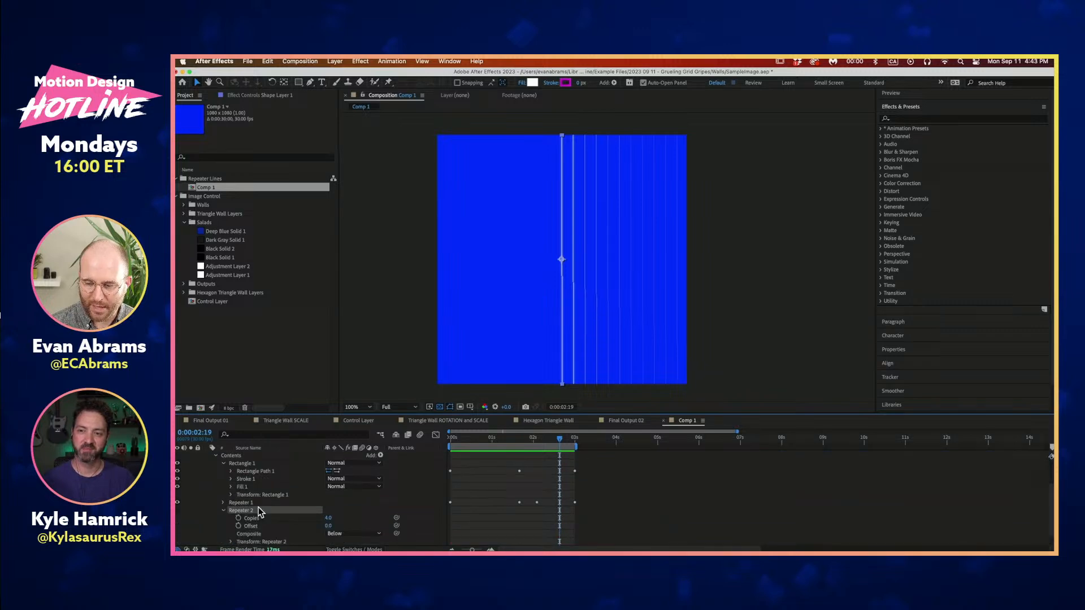
pyautogui.click(230, 541)
pyautogui.scroll(-4, 243, 525)
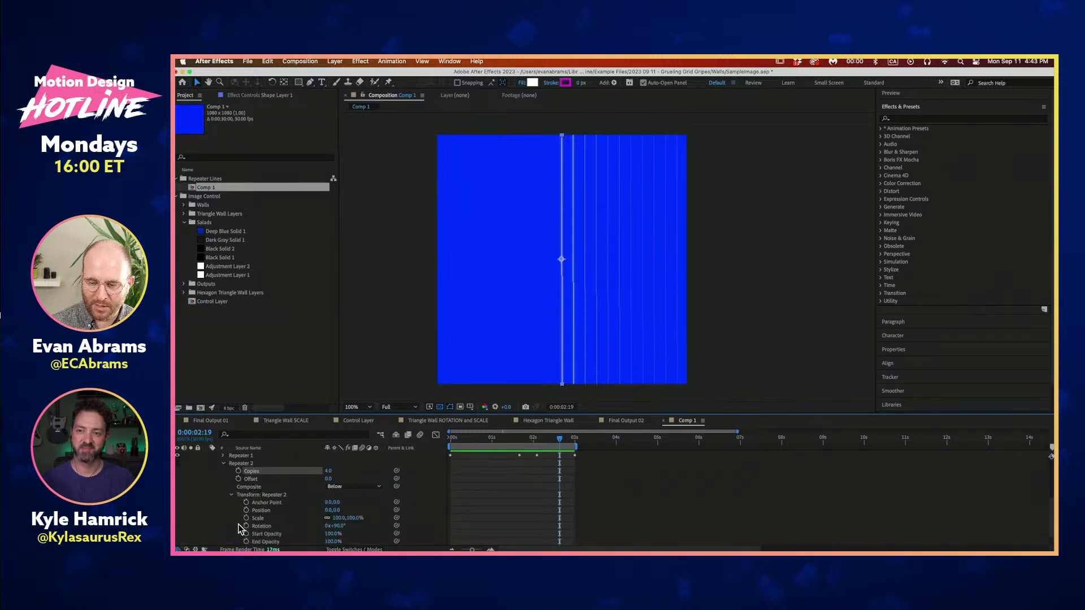
# Preview the lines from the start, and turn Repeater 2 on to rotate copies of them into a full grid
pyautogui.click(451, 439)
pyautogui.press('space')
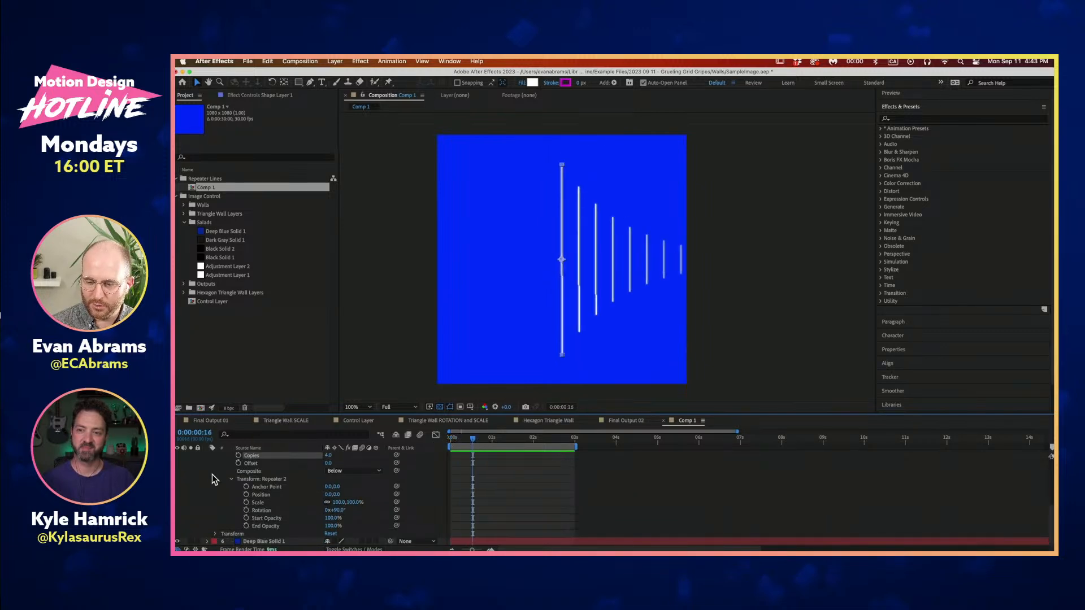
pyautogui.scroll(2, 214, 477)
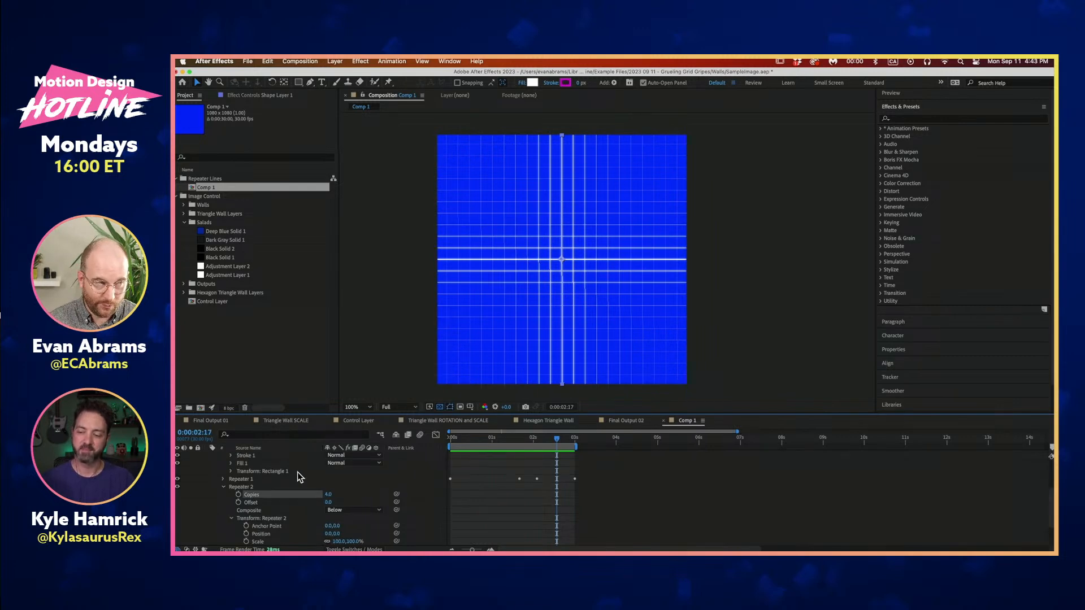
# Collapse Repeater 2 and review Shape Layer 1's Repeater 1, Repeater 2 and Rectangle Path 1 while scrubbing through the line animation
pyautogui.click(224, 486)
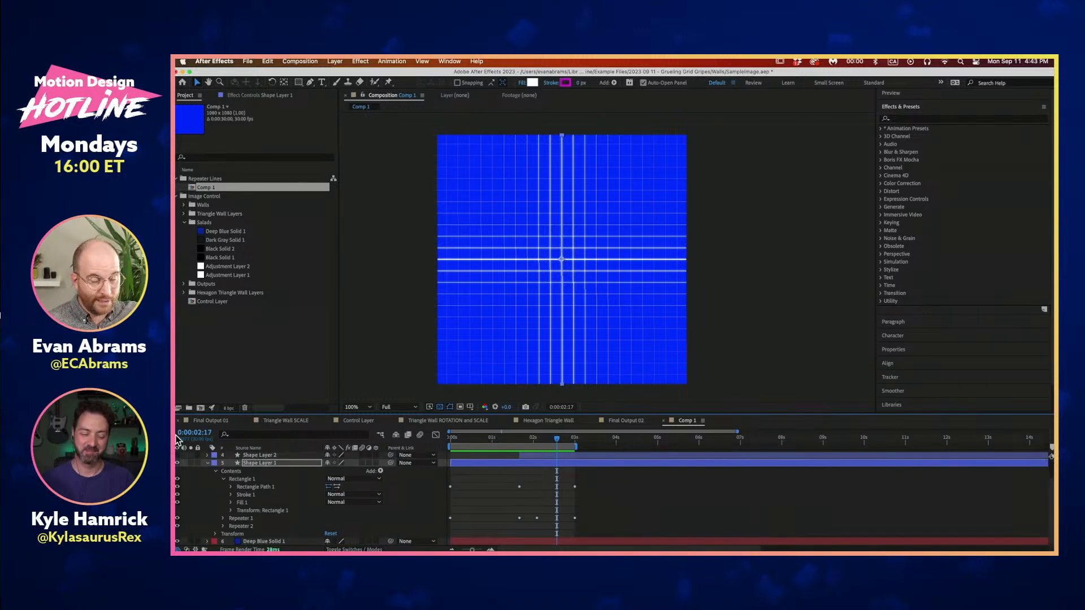
pyautogui.click(254, 518)
pyautogui.click(252, 526)
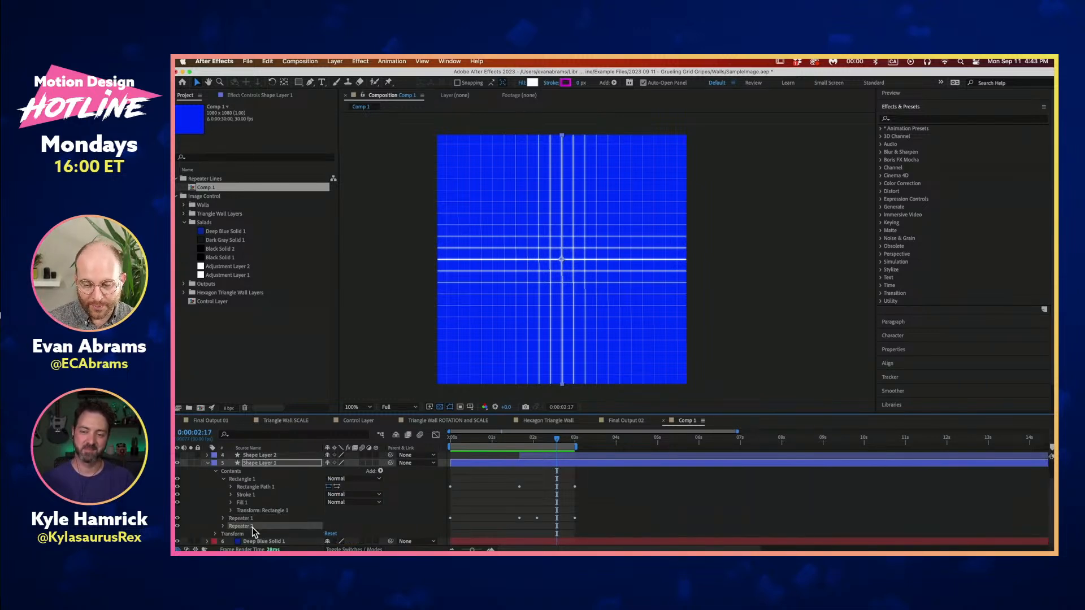
pyautogui.click(270, 487)
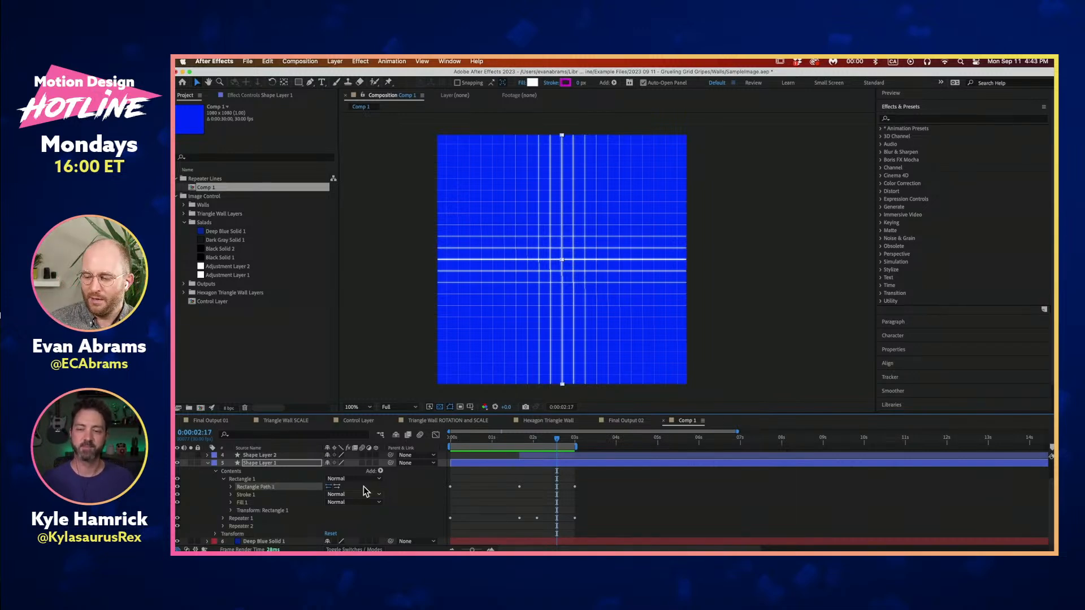
pyautogui.moveTo(510, 446); pyautogui.dragTo(557, 456)
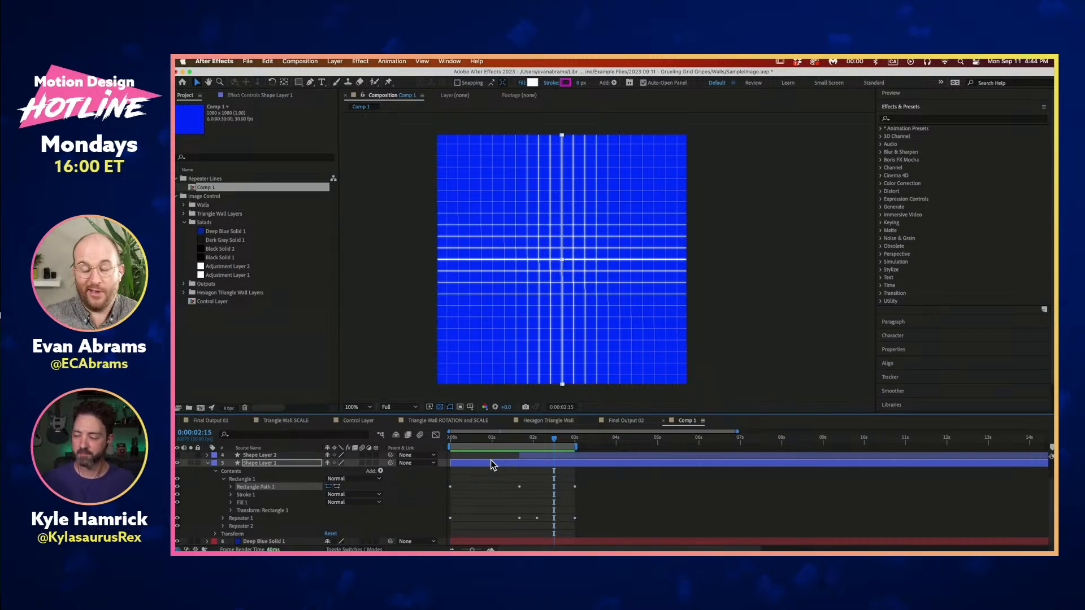
# Turn on the visibility of Shape Layers 2, 3 and 4 and preview the layered line grid animation
pyautogui.scroll(2, 492, 460)
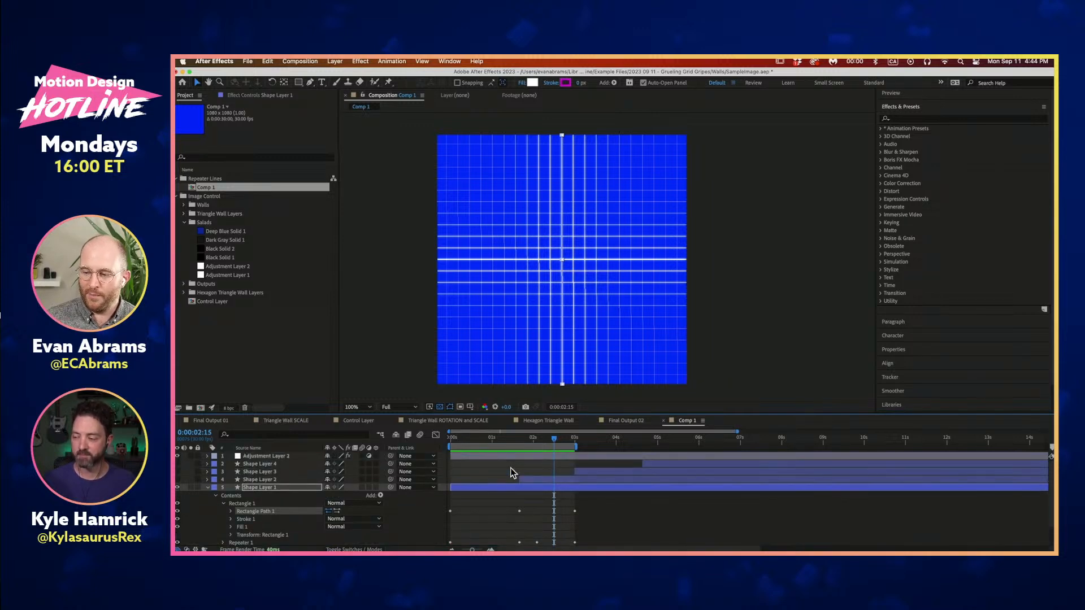
pyautogui.click(570, 480)
pyautogui.click(208, 492)
pyautogui.click(177, 479)
pyautogui.moveTo(178, 464); pyautogui.dragTo(179, 471)
pyautogui.press('space')
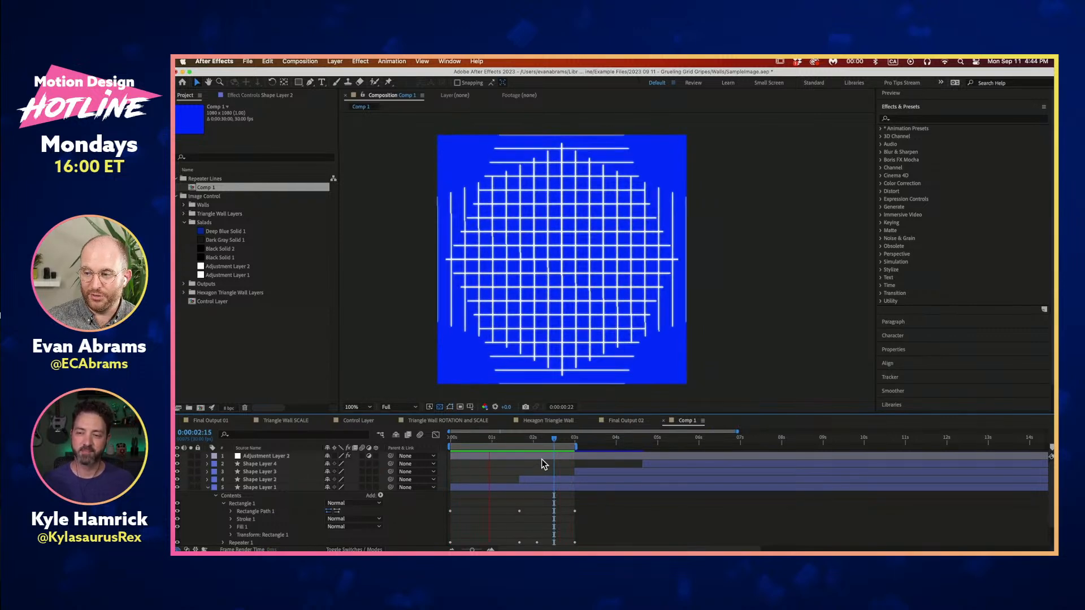
# Shift the work area to begin where Shape Layer 2 starts, and preview the overlapping straight and diagonal grids
pyautogui.moveTo(528, 447); pyautogui.dragTo(596, 448)
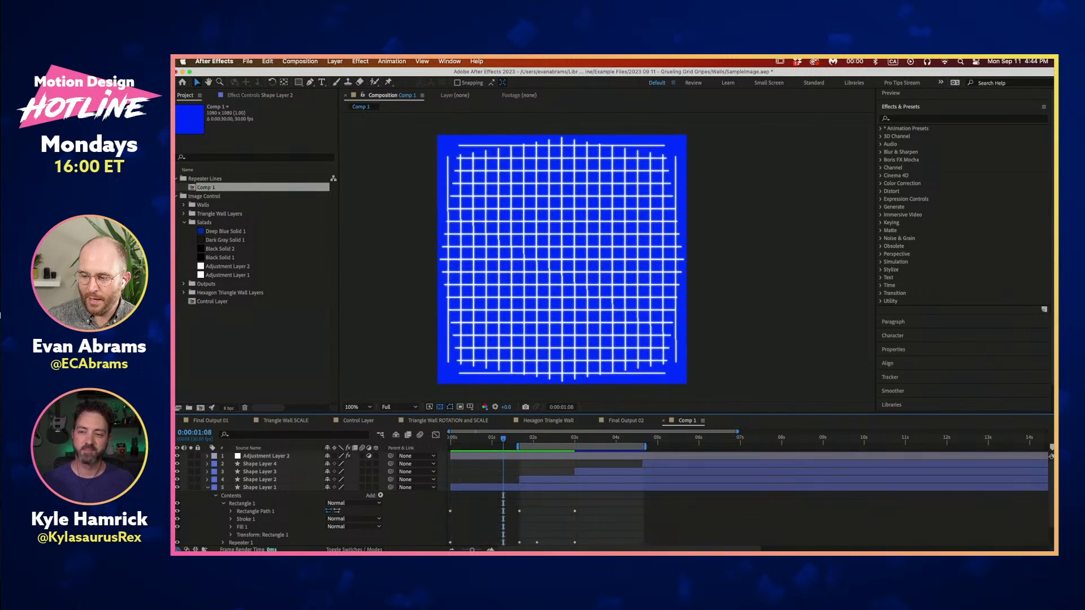
pyautogui.click(532, 440)
pyautogui.press('space')
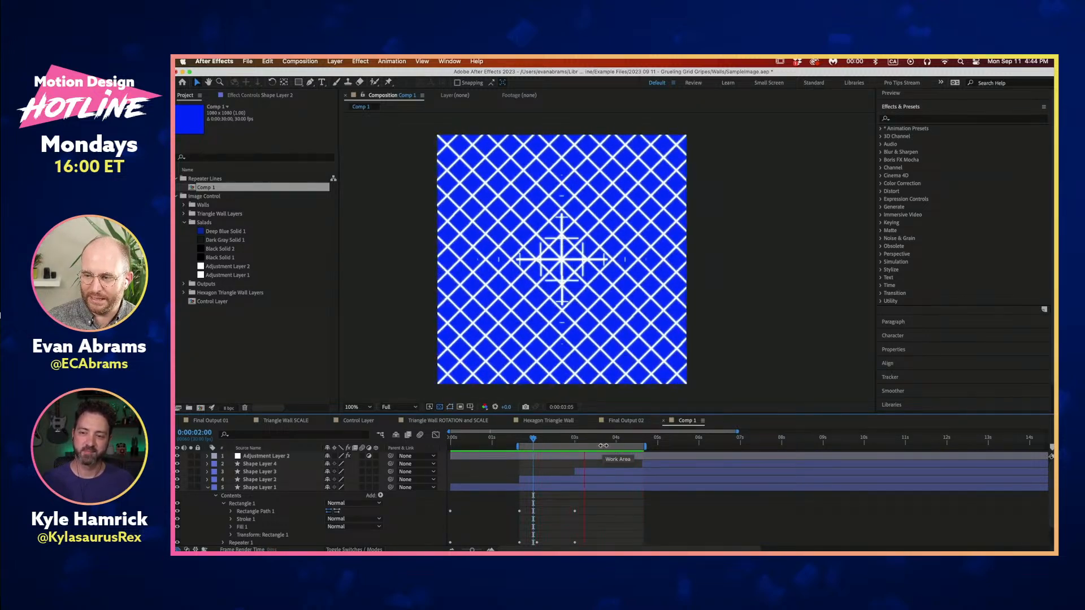
pyautogui.press('space')
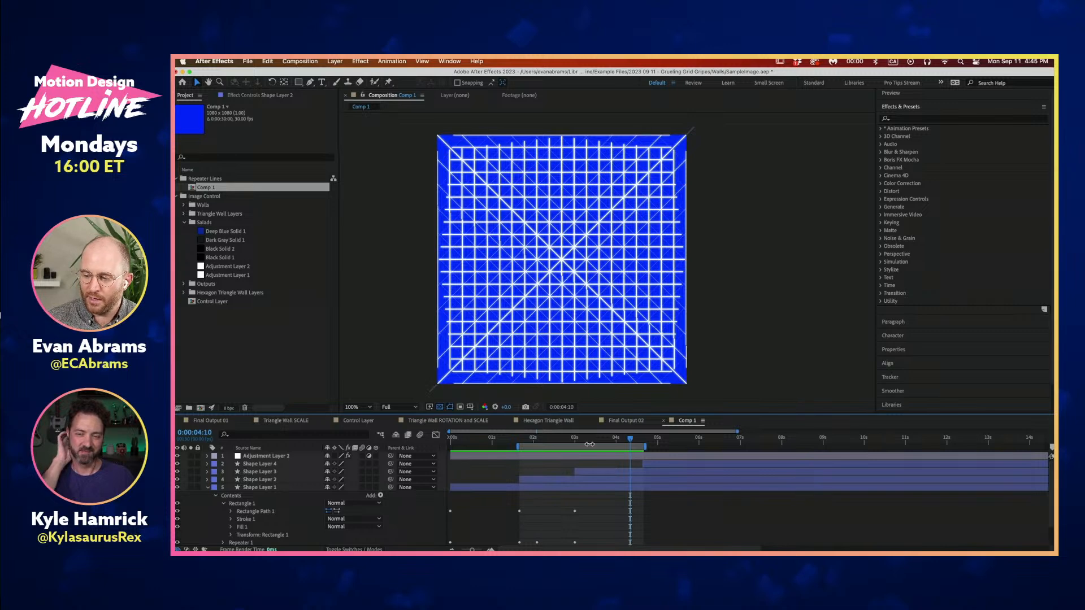
pyautogui.moveTo(583, 441); pyautogui.dragTo(562, 443)
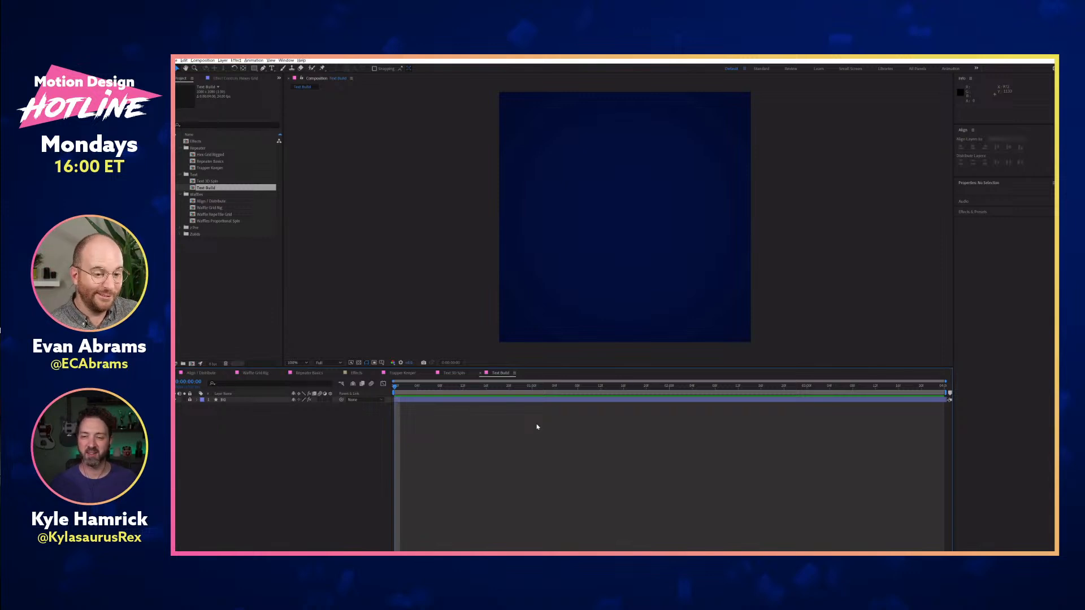
# Create a text layer near the upper left of the Text Build composition containing a single period
pyautogui.hotkey('ctrl', 't')
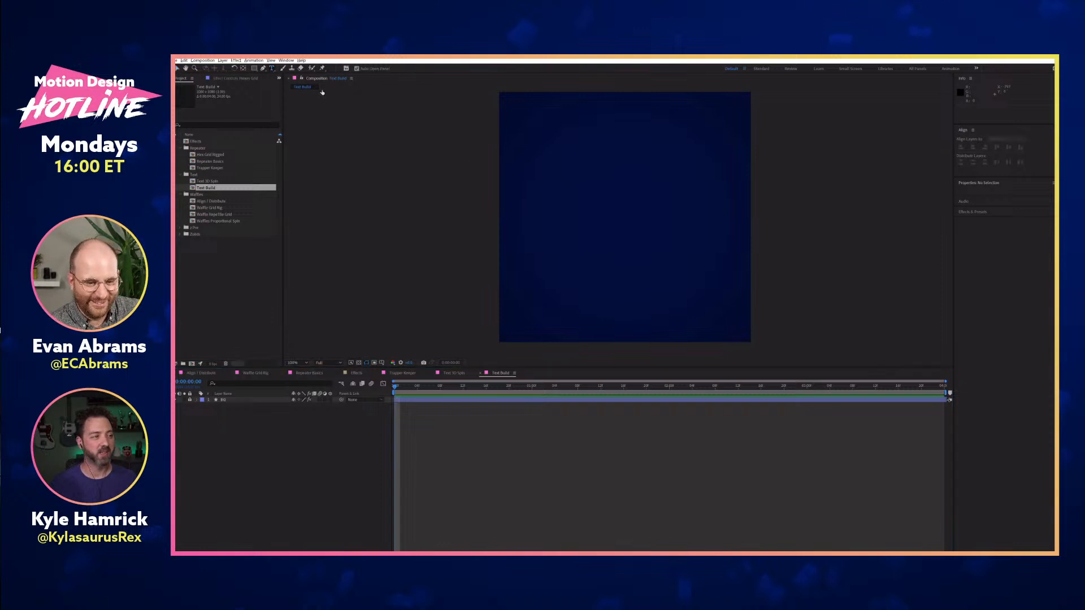
pyautogui.click(534, 181)
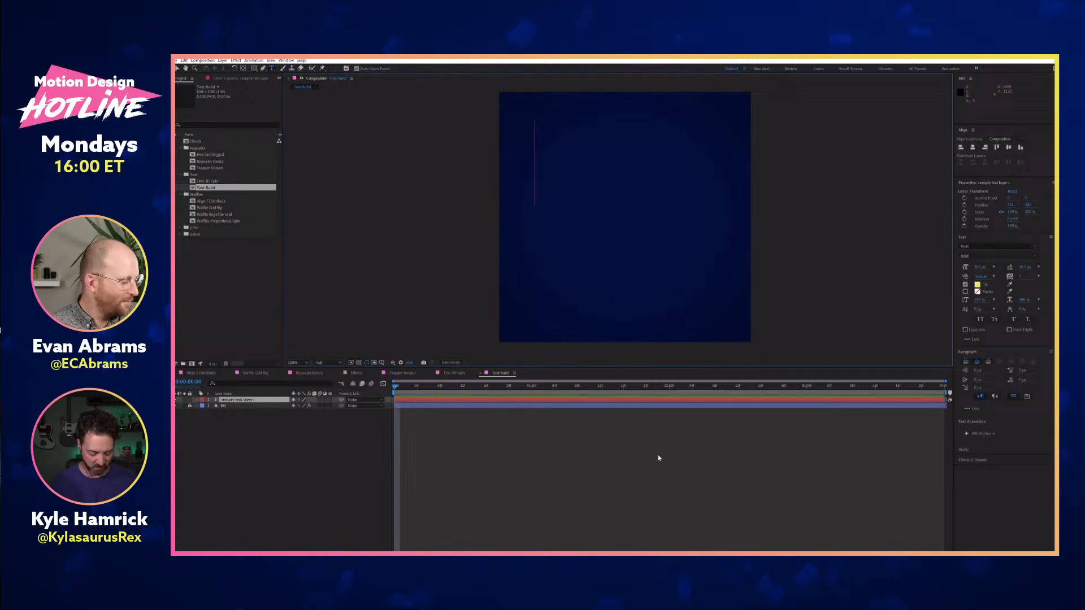
pyautogui.write('.')
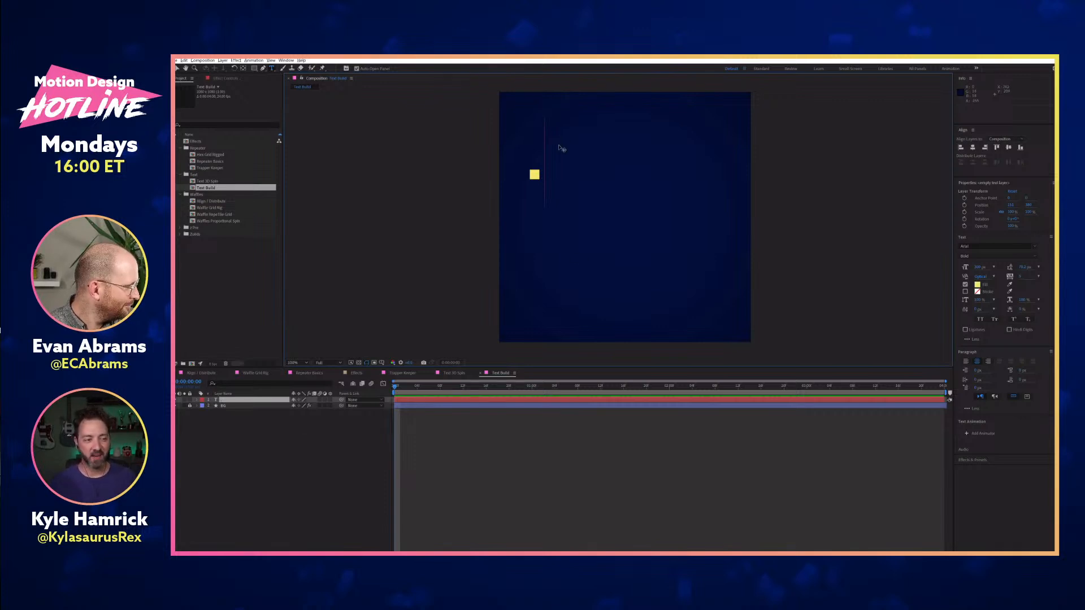
# Replace the period in the text layer with a row of eight capital Es
pyautogui.click(244, 401)
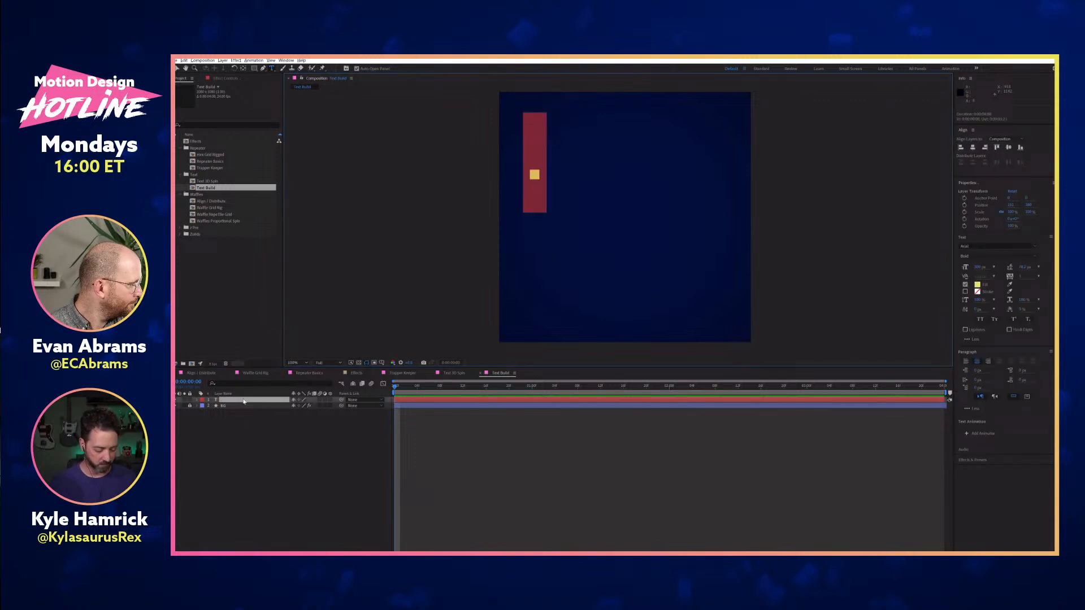
pyautogui.write('E')
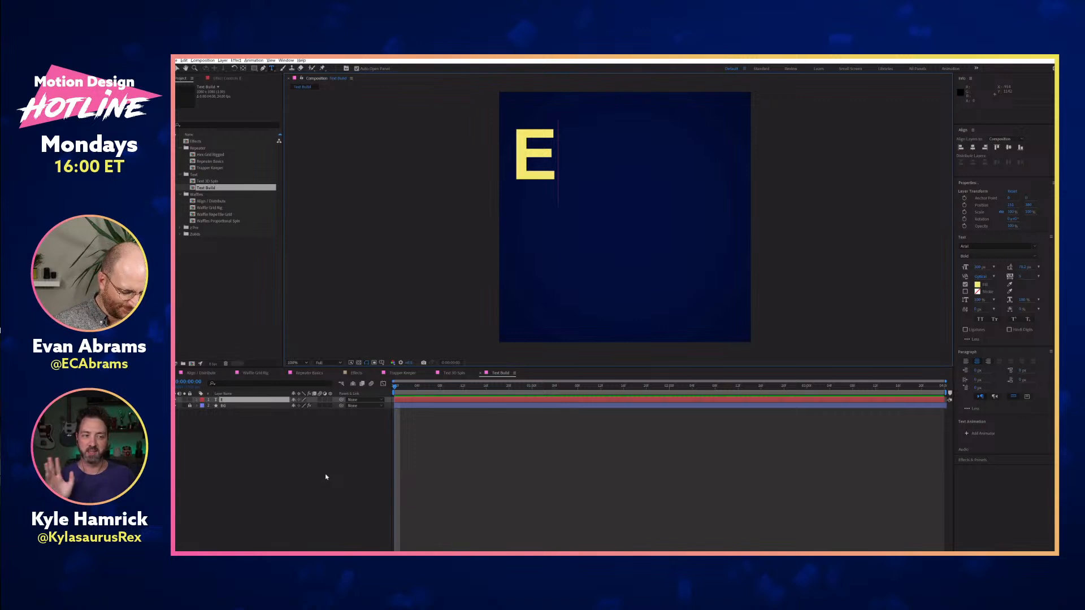
pyautogui.write('EEEEEEE')
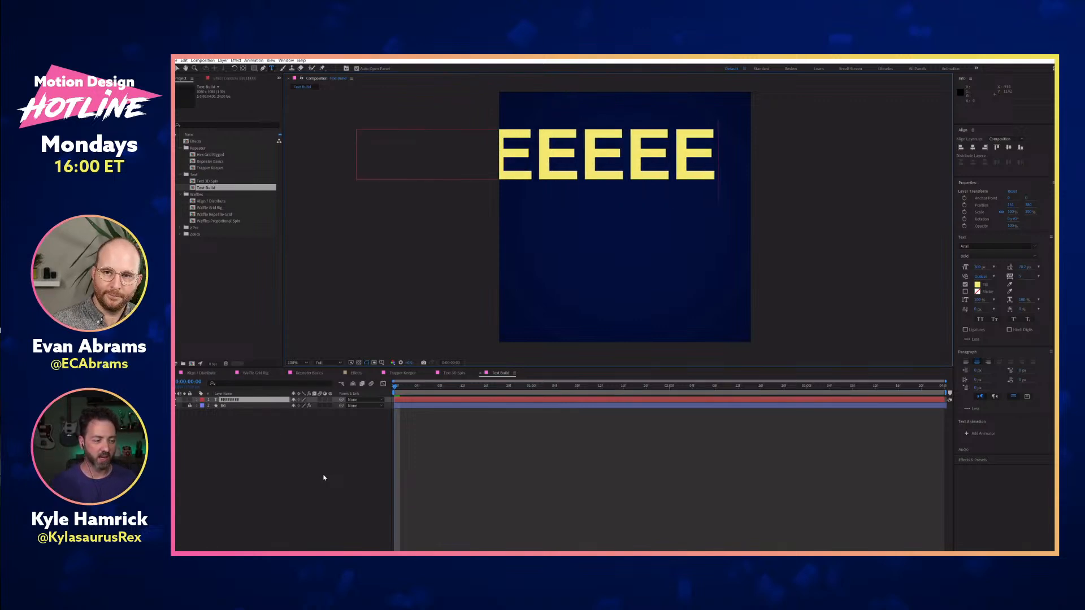
# Reduce the font size of the E row and move it to the upper middle of the composition so all letters fit
pyautogui.click(325, 477)
pyautogui.click(263, 400)
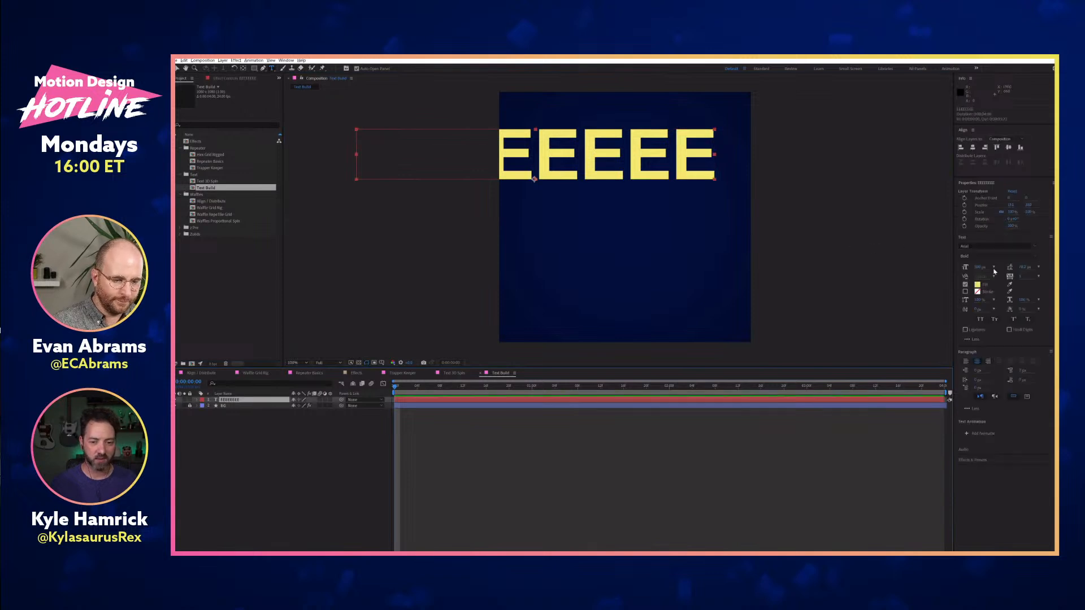
pyautogui.moveTo(979, 266); pyautogui.dragTo(933, 265)
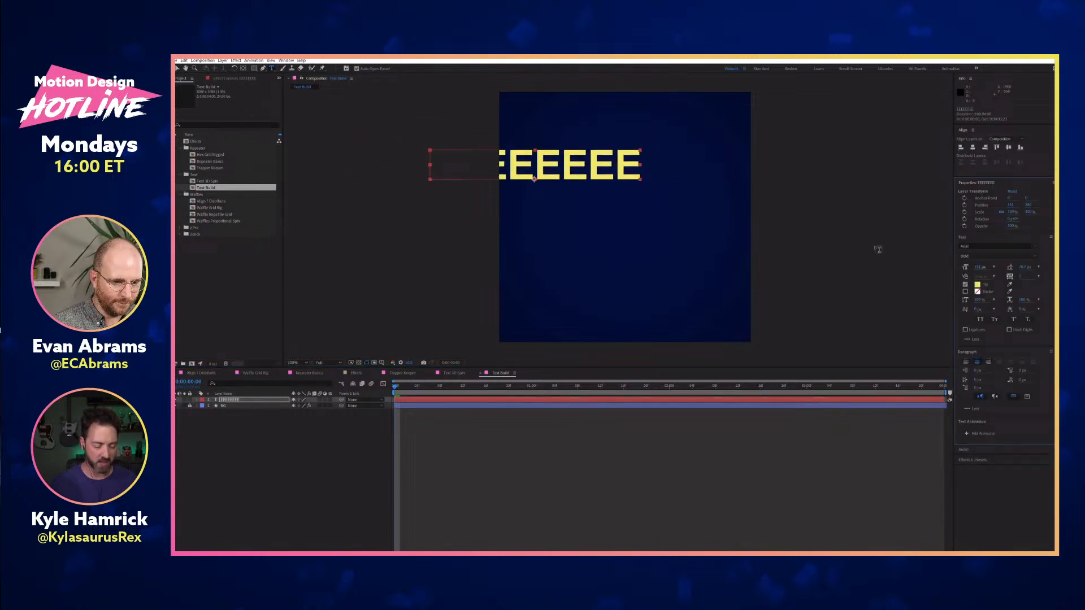
pyautogui.moveTo(576, 168); pyautogui.dragTo(657, 140)
# Copy the row of Es onto new lines within the same text layer to build five rows
pyautogui.doubleClick(657, 140)
pyautogui.hotkey('ctrl', 'c')
pyautogui.press('Right')
pyautogui.press('Return')
pyautogui.hotkey('ctrl', 'v')
pyautogui.press('Return')
pyautogui.hotkey('ctrl', 'v')
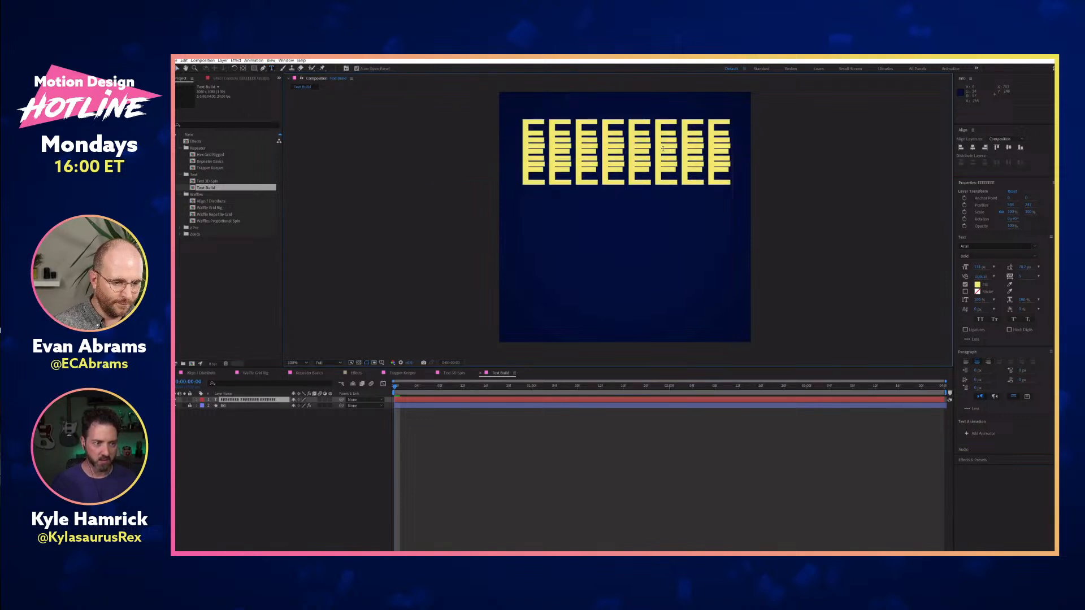
pyautogui.press('Return')
pyautogui.hotkey('ctrl', 'v')
pyautogui.press('Return')
pyautogui.hotkey('ctrl', 'v')
# Increase the leading of all the text until the five rows of Es no longer overlap
pyautogui.hotkey('ctrl', 'a')
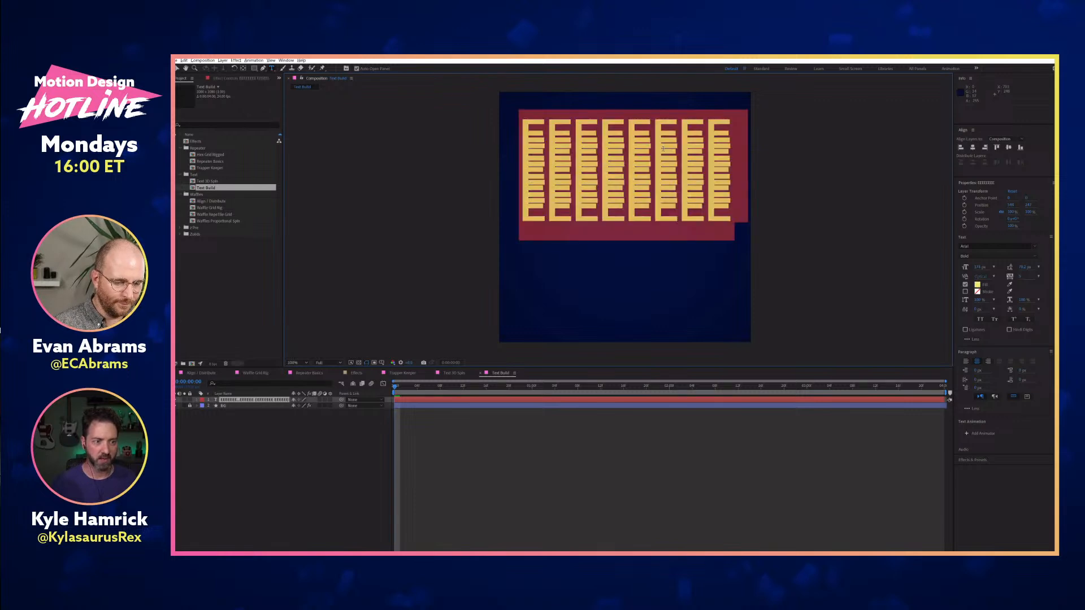
pyautogui.moveTo(1021, 266); pyautogui.dragTo(1049, 267)
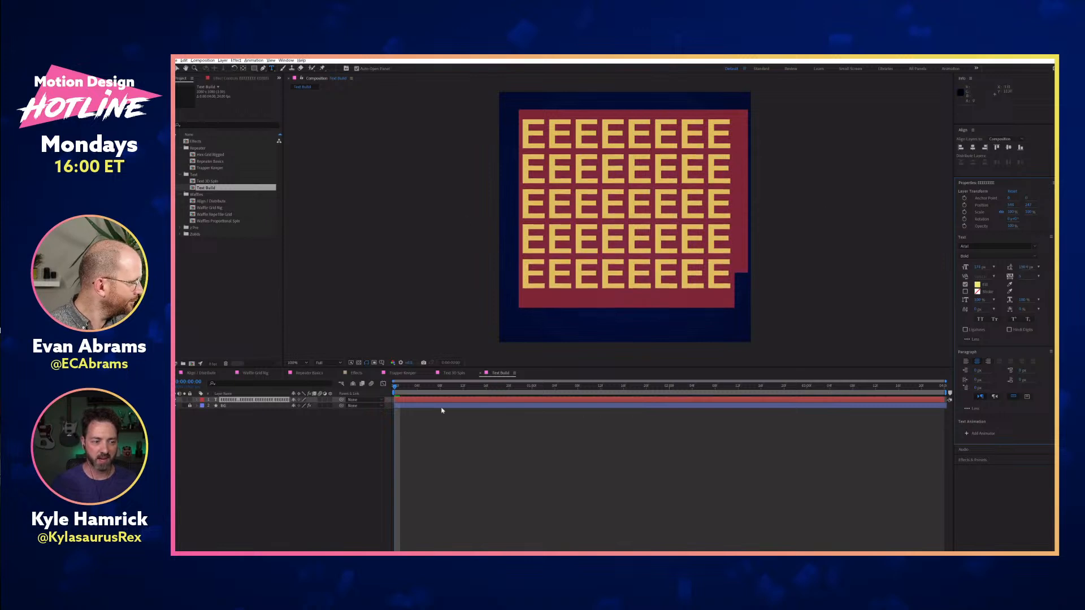
pyautogui.click(362, 481)
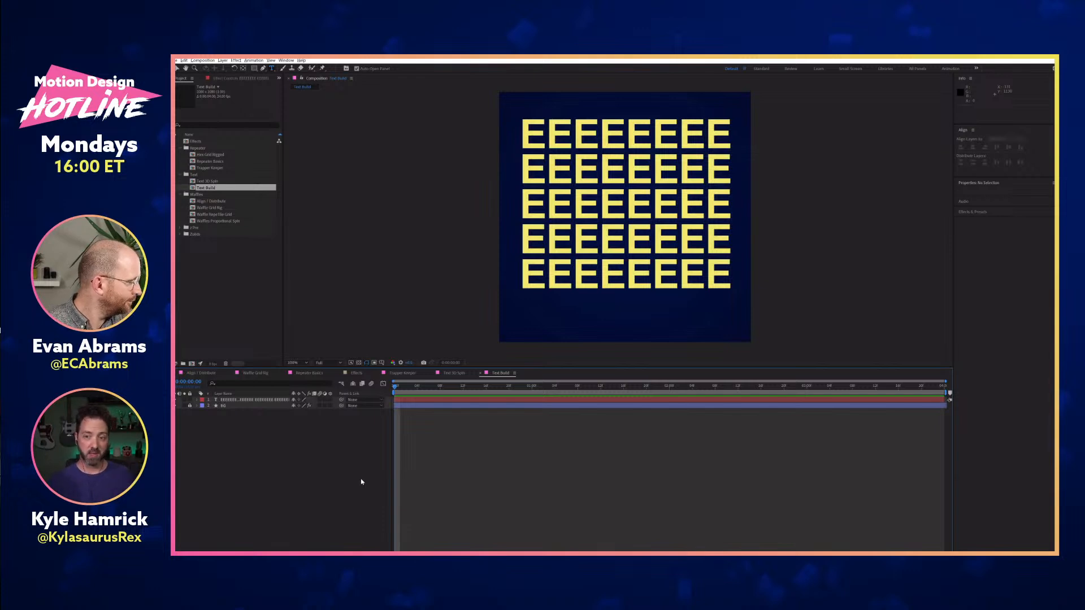
# Replace every second E in the first row with a K so it reads EKEKEKEK
pyautogui.click(572, 134)
pyautogui.moveTo(572, 133); pyautogui.dragTo(548, 134)
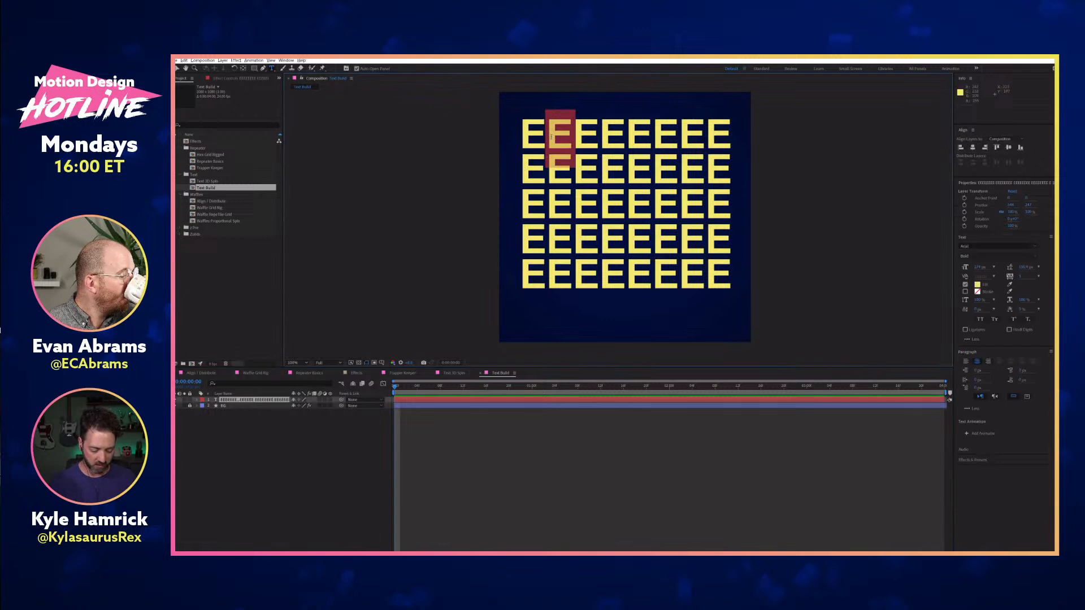
pyautogui.write('K')
pyautogui.press('Delete')
pyautogui.write('K')
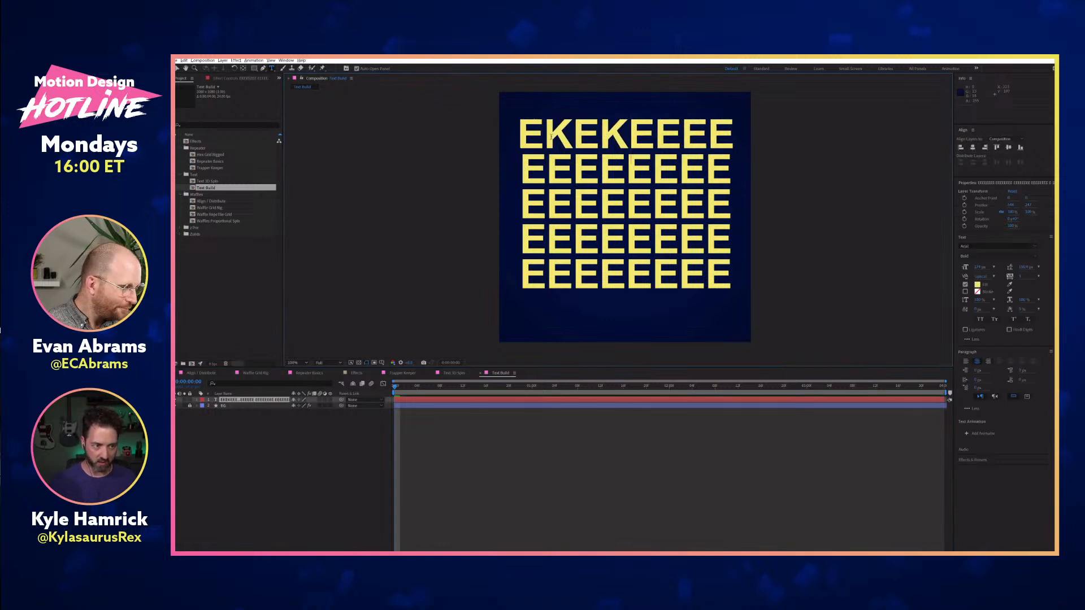
pyautogui.press('Right')
pyautogui.press('Delete')
pyautogui.write('K')
pyautogui.press('Right')
pyautogui.press('Delete')
pyautogui.write('K')
# Rewrite the second row of the text as KEKEKEKE so its letters alternate against the first row
pyautogui.hotkey('shift', 'Home')
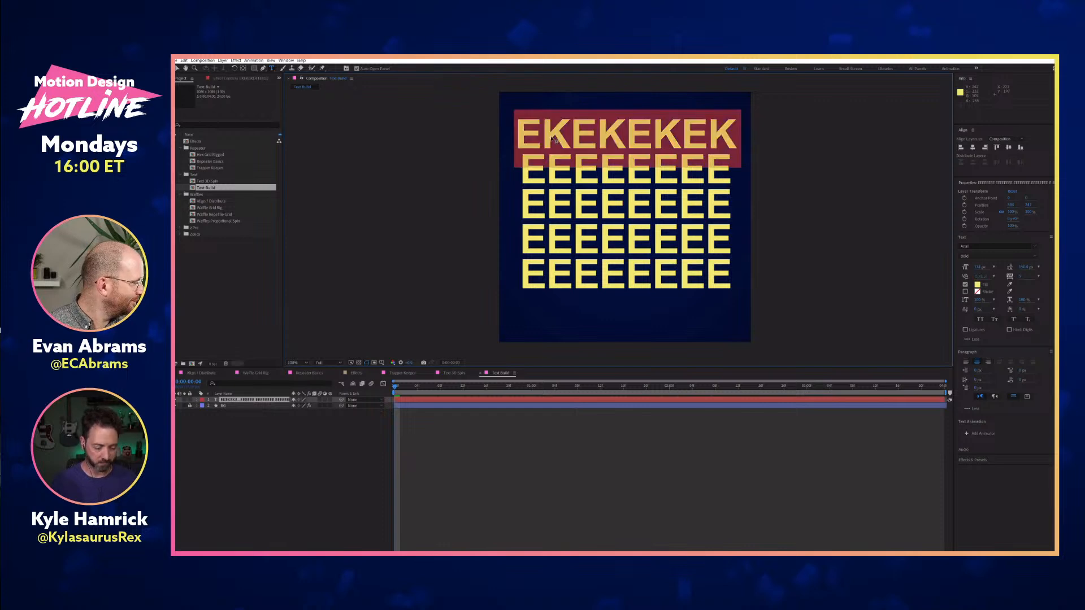
pyautogui.press('Right')
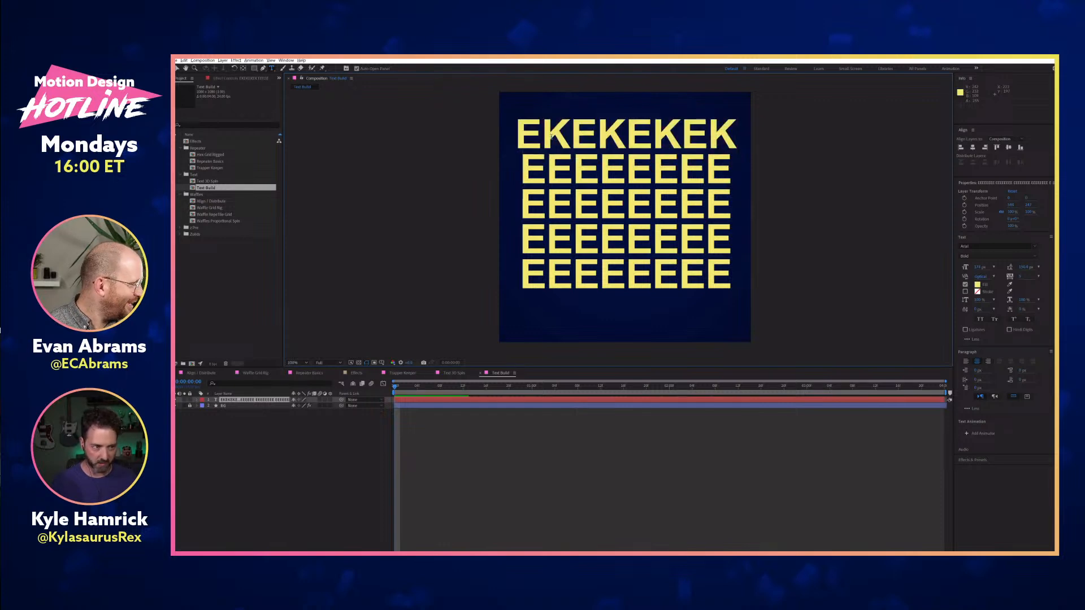
pyautogui.write('k')
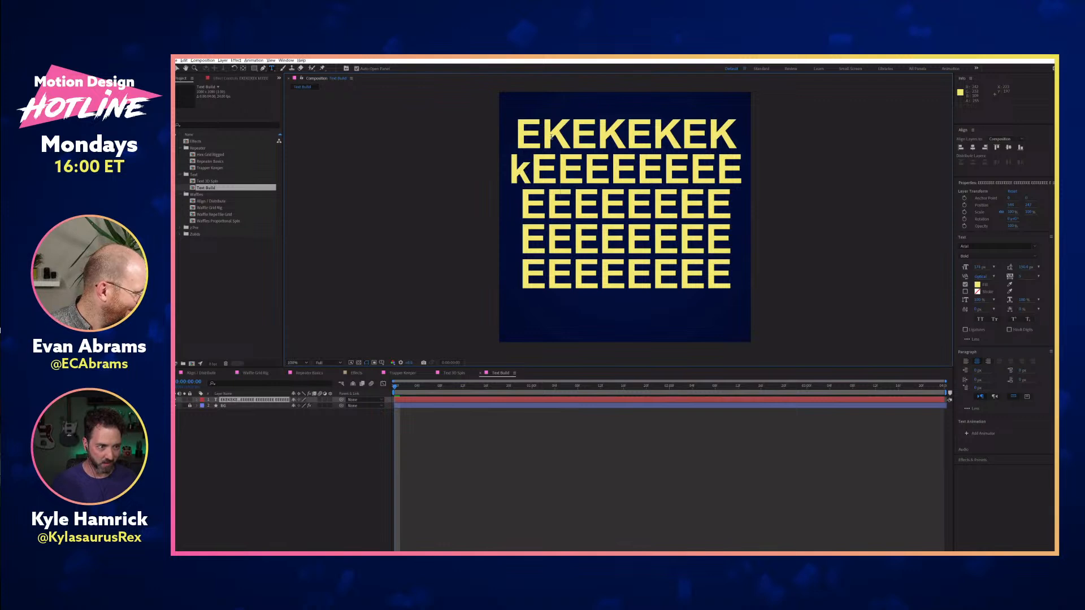
pyautogui.press('BackSpace')
pyautogui.write('K')
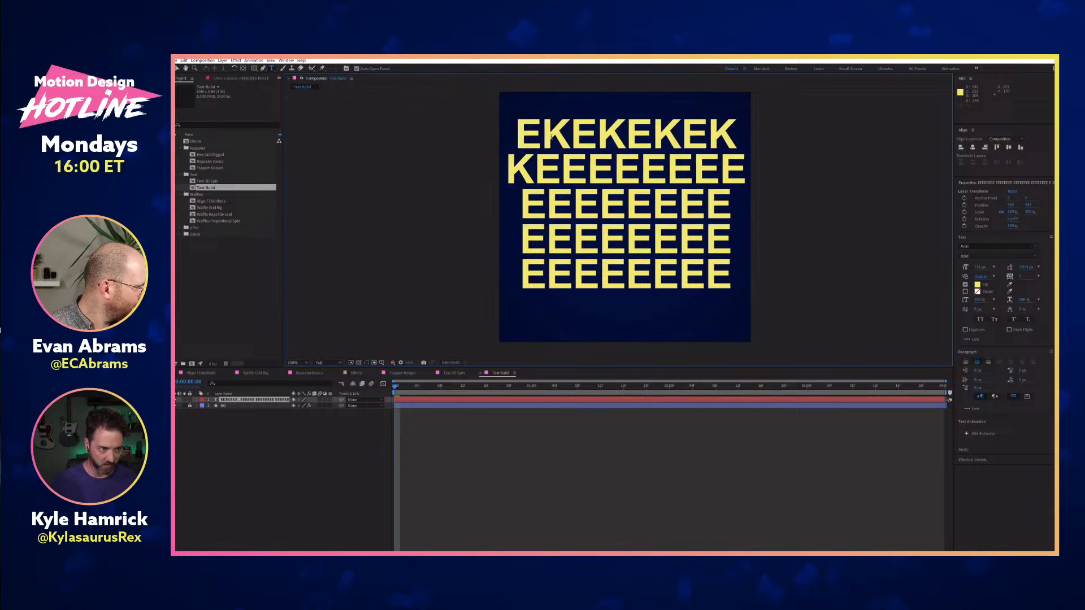
pyautogui.hotkey('shift', 'End')
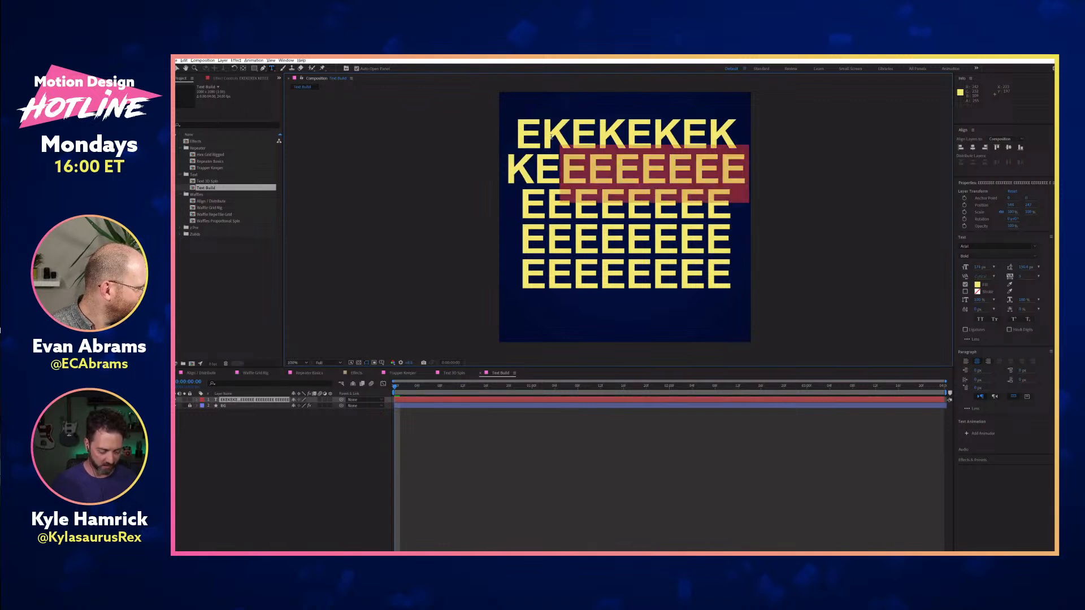
pyautogui.write('KEKEKEK')
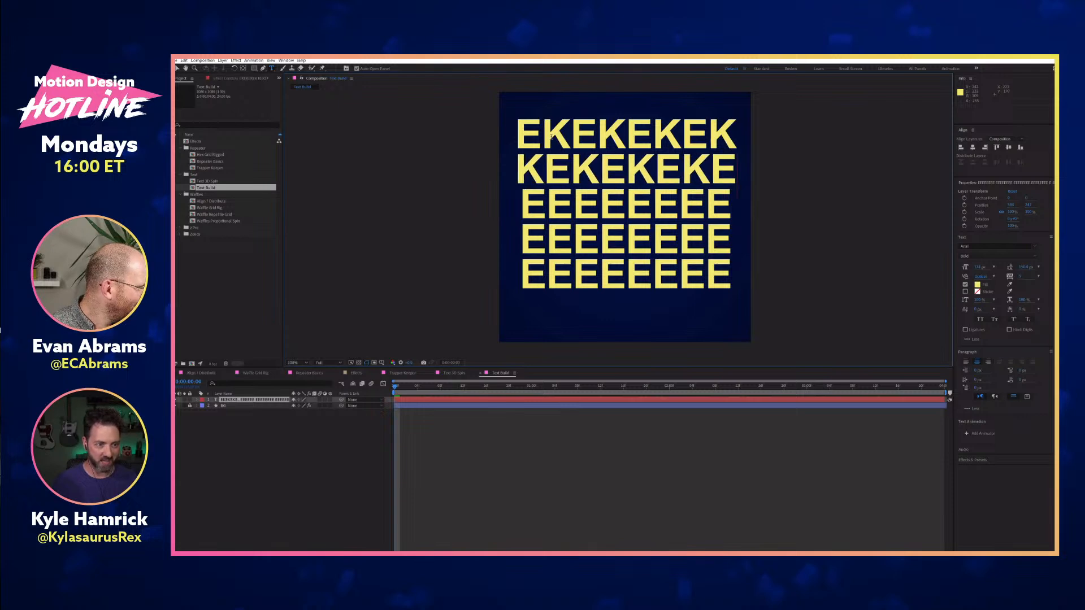
# Copy the two alternating rows and paste them twice over the remaining E rows to make a six-row letter grid
pyautogui.press('Up')
pyautogui.press('Home')
pyautogui.hotkey('shift', 'Down')
pyautogui.hotkey('shift', 'Down')
pyautogui.hotkey('ctrl', 'c')
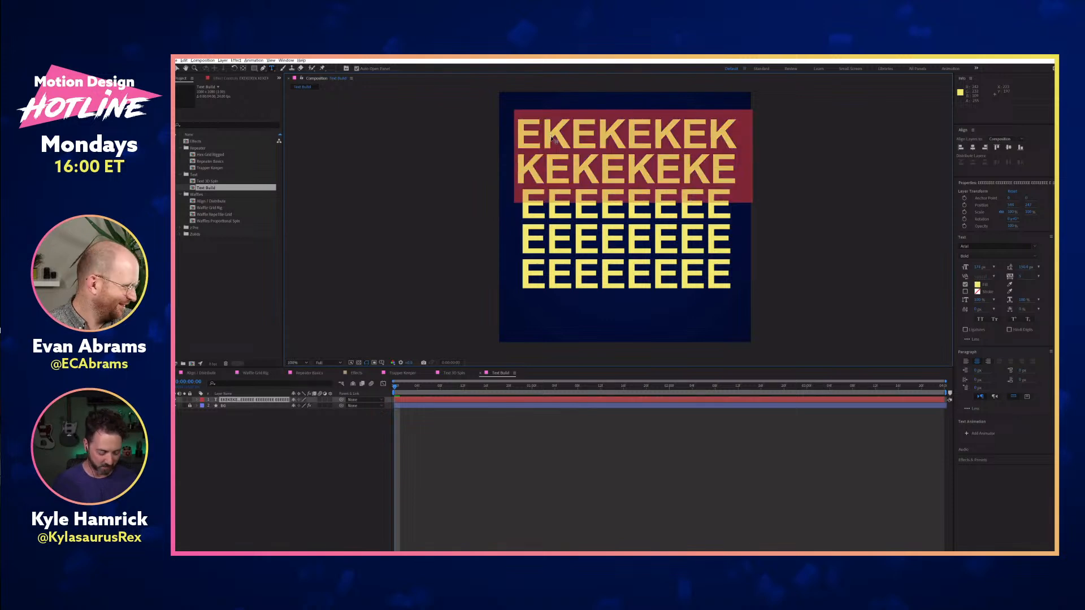
pyautogui.press('Right')
pyautogui.hotkey('shift', 'Down')
pyautogui.hotkey('shift', 'Down')
pyautogui.hotkey('shift', 'Down')
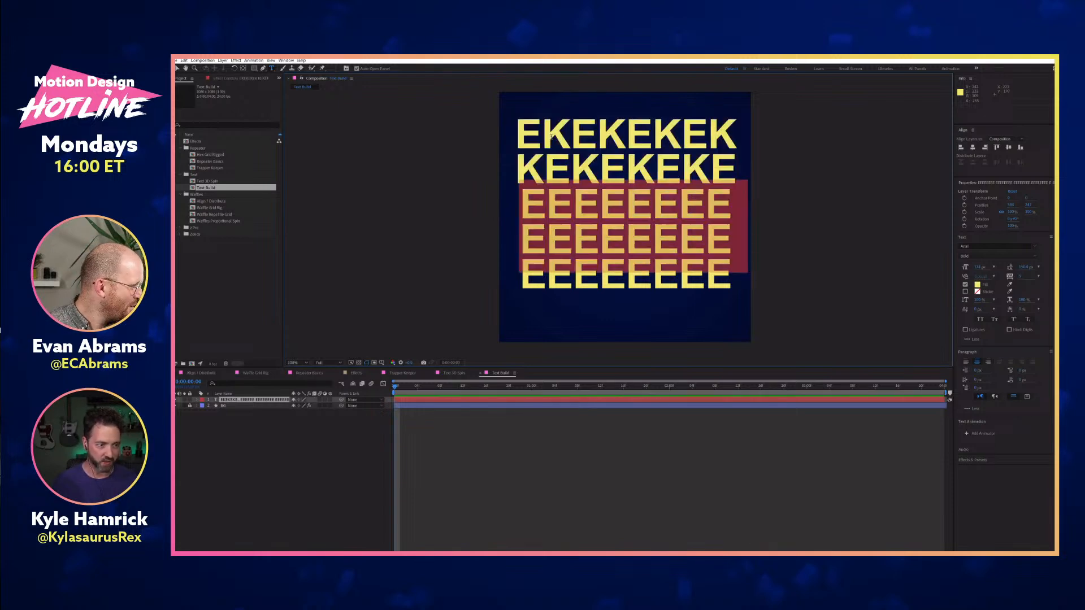
pyautogui.hotkey('ctrl', 'v')
pyautogui.hotkey('ctrl', 'v')
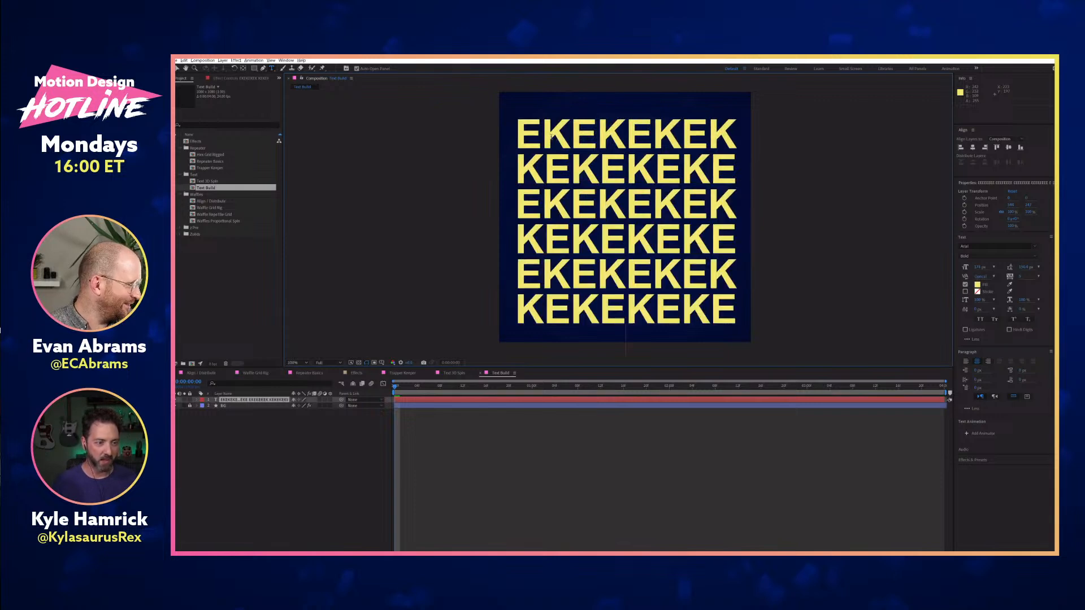
# Nudge the letter grid slightly upward to center it in the composition, and expand the text layer's properties
pyautogui.click(357, 442)
pyautogui.click(276, 401)
pyautogui.press('v')
pyautogui.moveTo(670, 266); pyautogui.dragTo(671, 261)
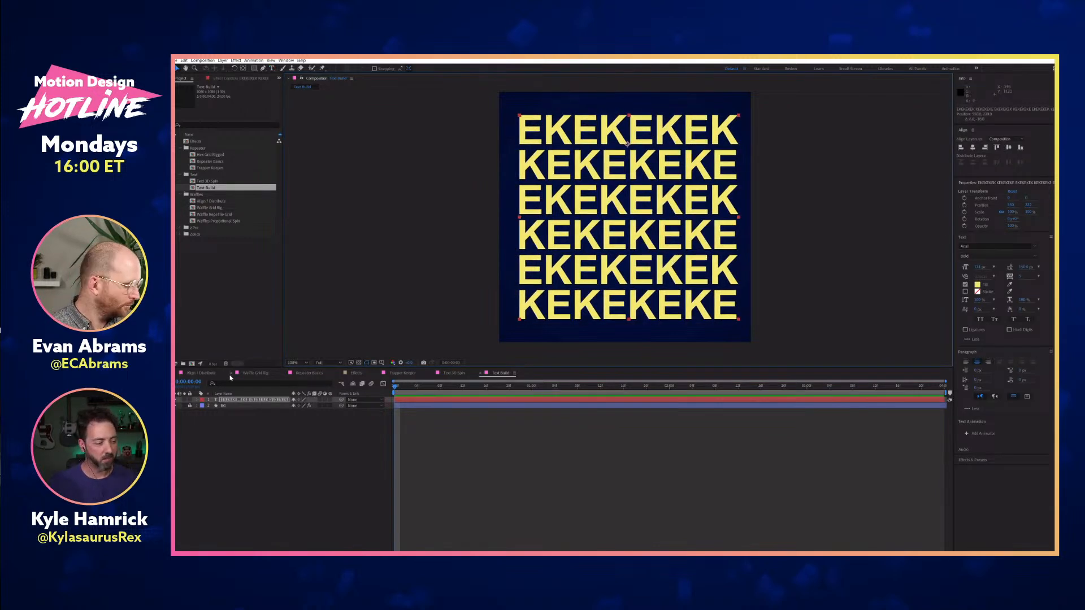
pyautogui.click(196, 399)
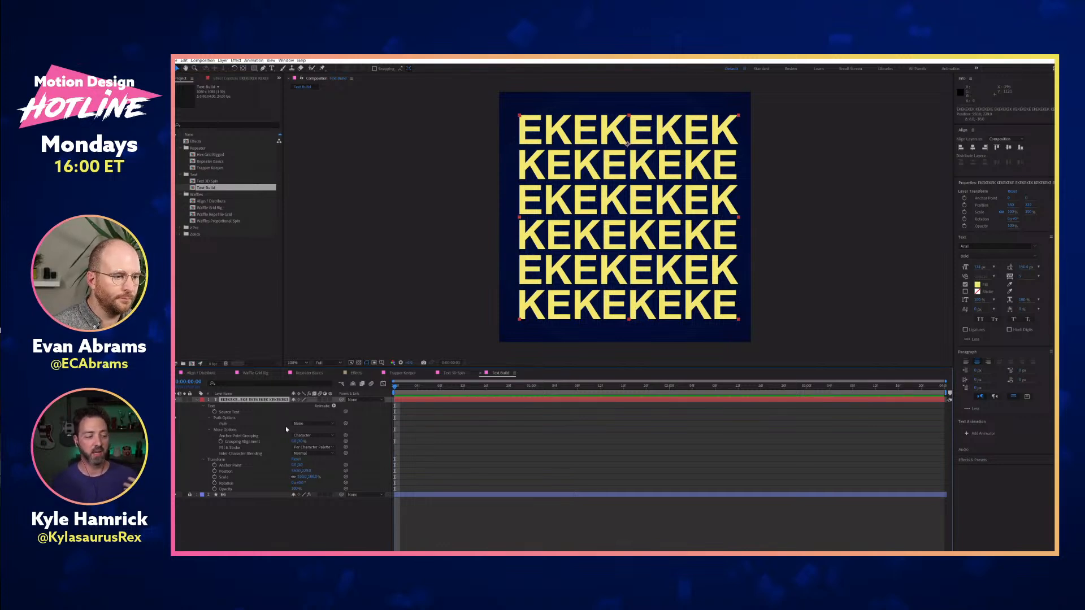
# Add a Scale animator to the text layer and set its scale to 20%
pyautogui.click(333, 406)
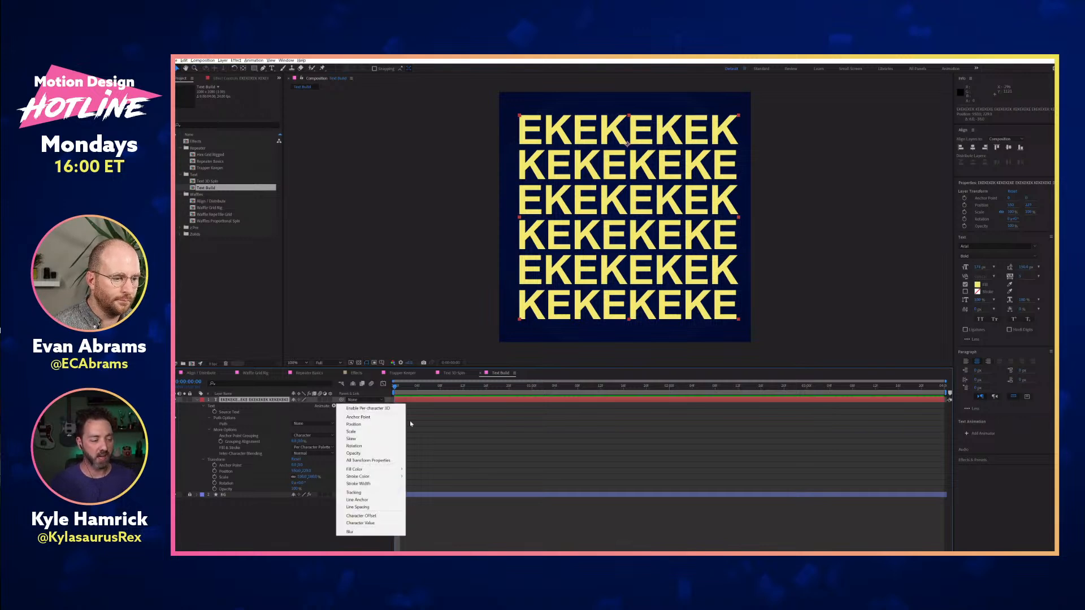
pyautogui.click(351, 432)
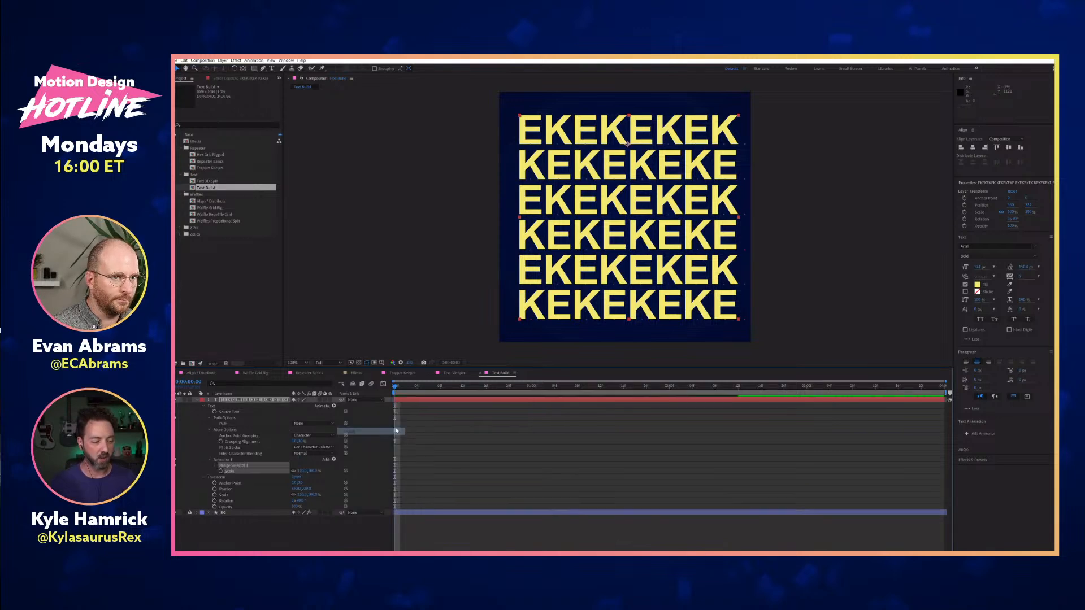
pyautogui.click(302, 471)
pyautogui.write('20')
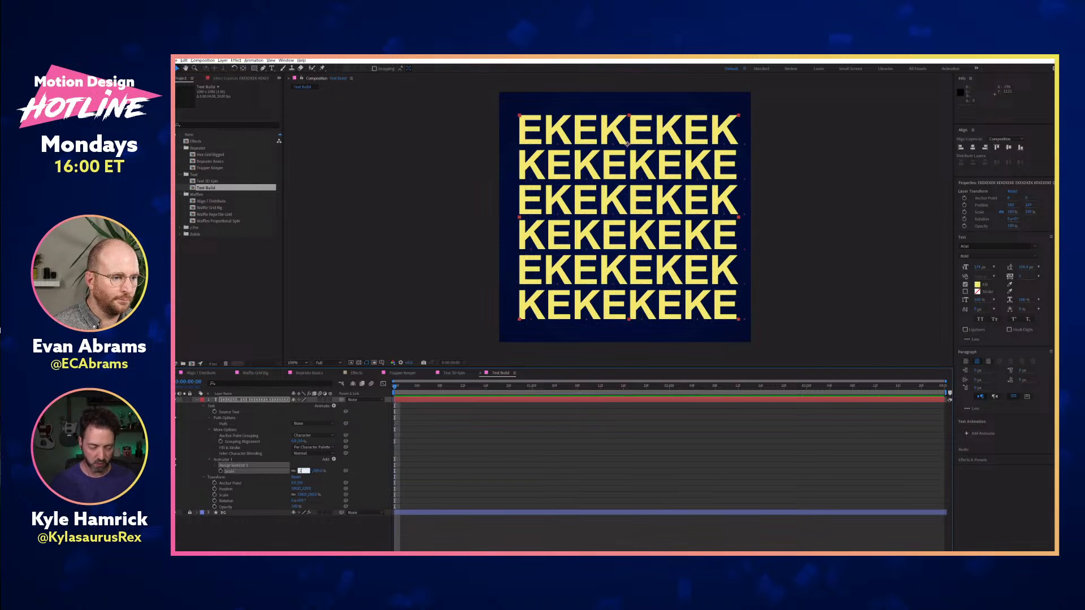
pyautogui.press('Return')
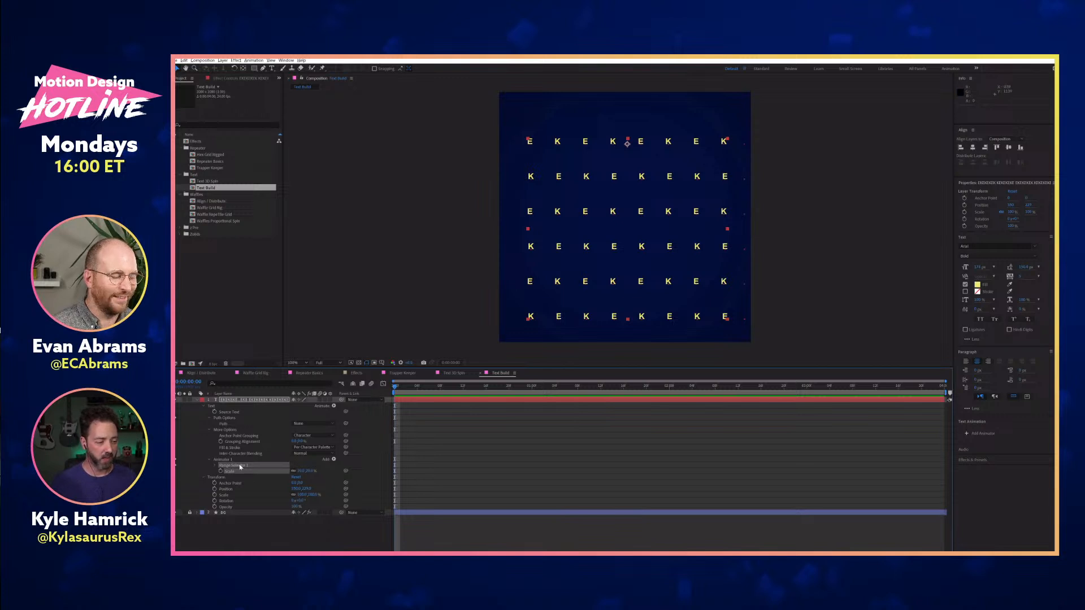
# Keyframe the range selector's End from 0% at the start to 100% at about 1:16, and scrub back to the beginning
pyautogui.click(215, 466)
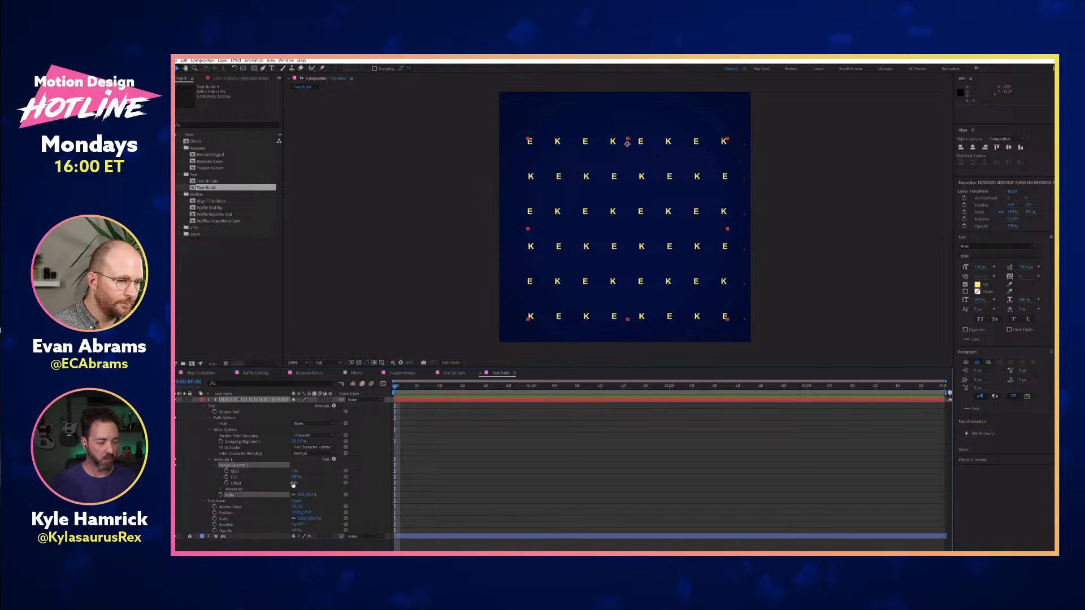
pyautogui.click(221, 490)
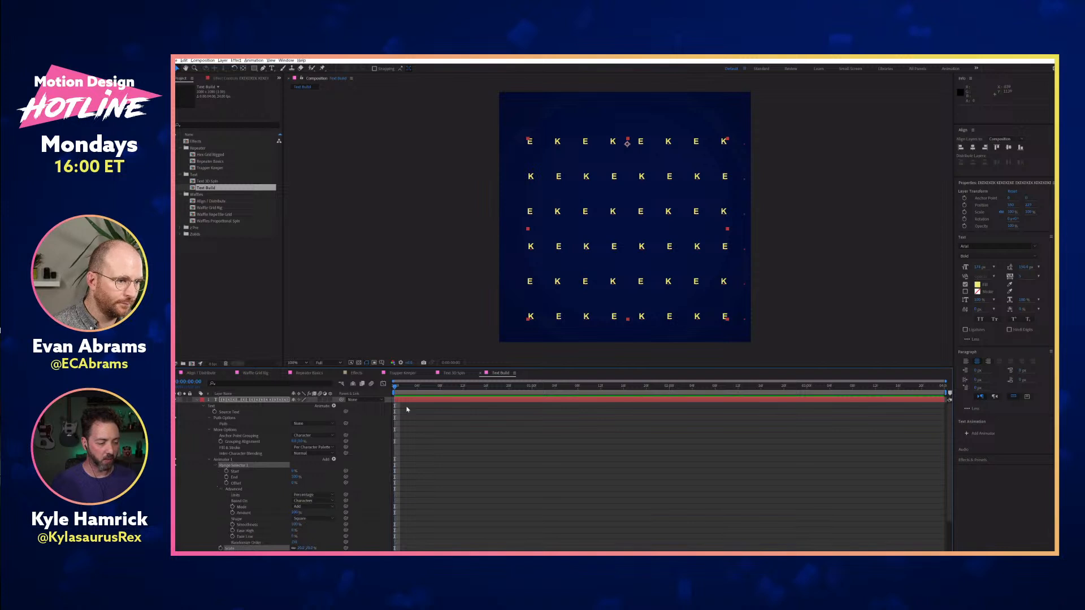
pyautogui.scroll(-3, 398, 386)
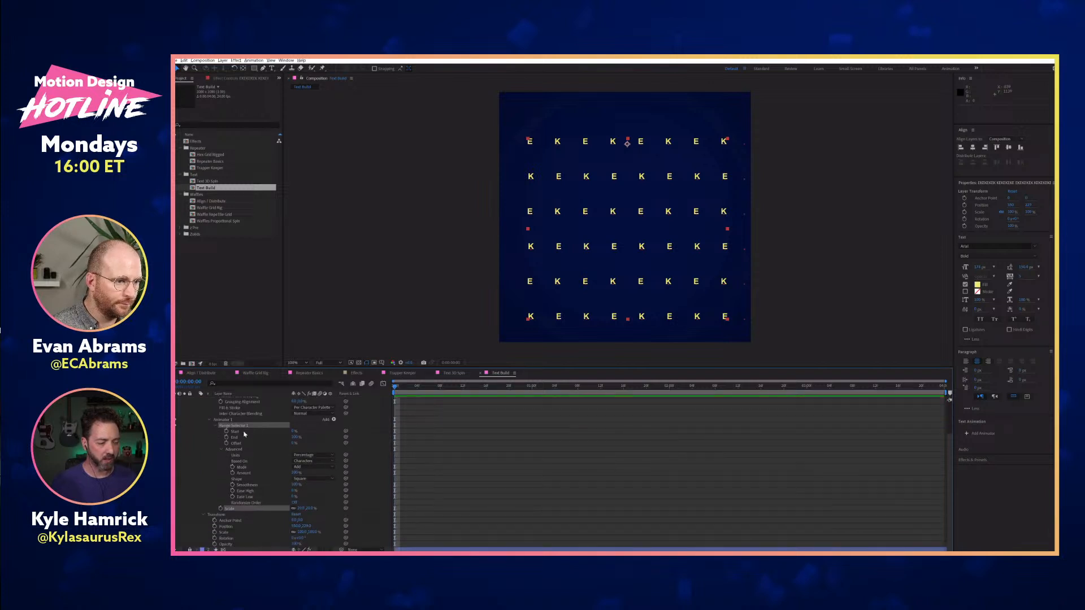
pyautogui.moveTo(294, 436); pyautogui.dragTo(254, 437)
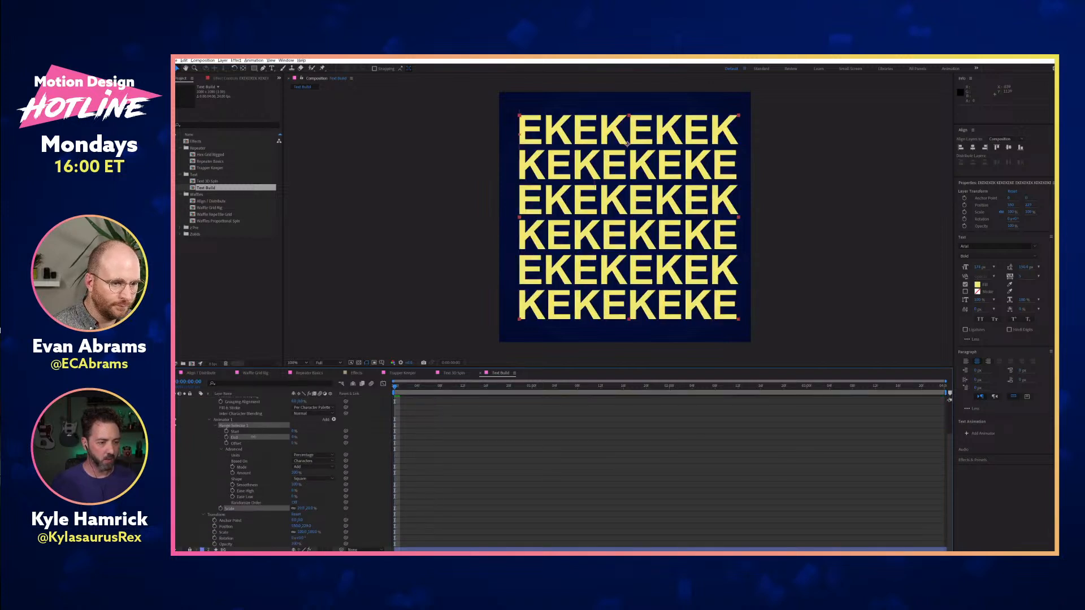
pyautogui.click(227, 437)
pyautogui.moveTo(417, 388); pyautogui.dragTo(623, 386)
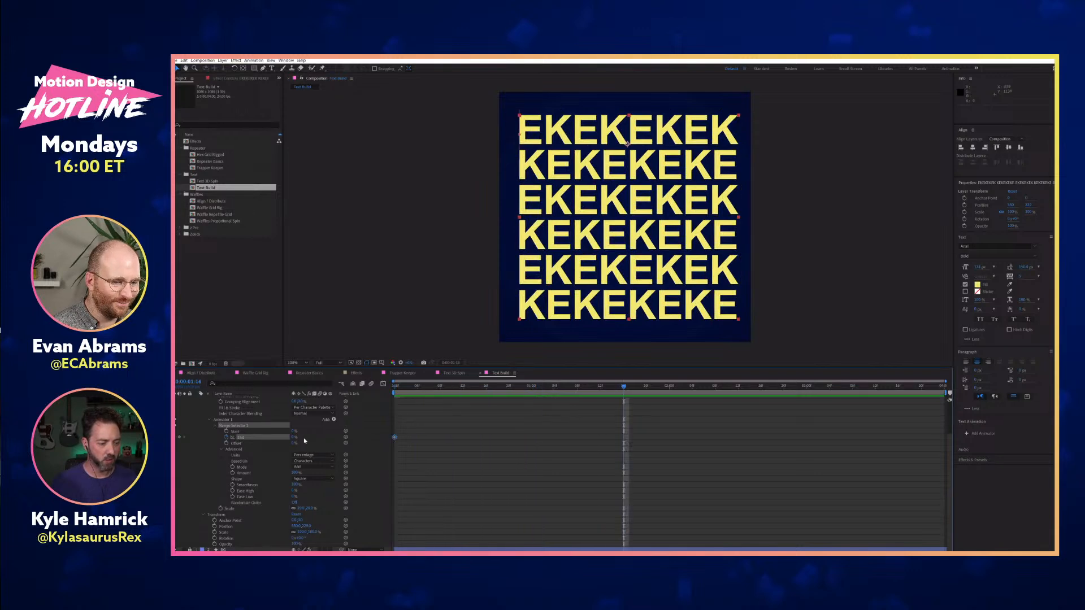
pyautogui.moveTo(306, 438); pyautogui.dragTo(345, 437)
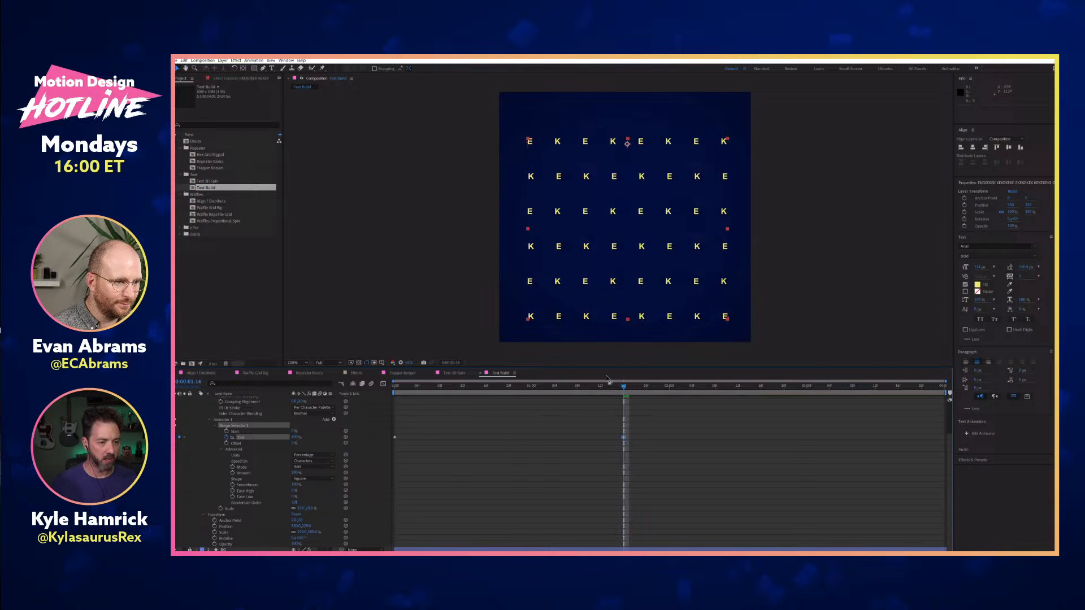
pyautogui.moveTo(623, 386); pyautogui.dragTo(394, 379)
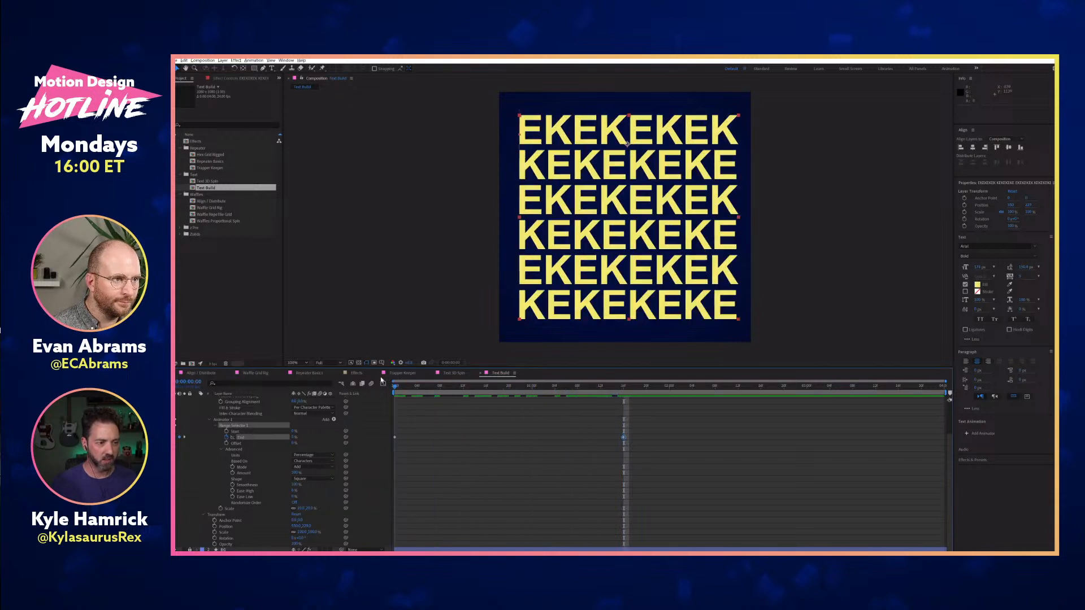
# Lower the vertical Grouping Alignment so each letter scales from its own center, and preview the animation
pyautogui.scroll(2, 220, 441)
pyautogui.click(247, 438)
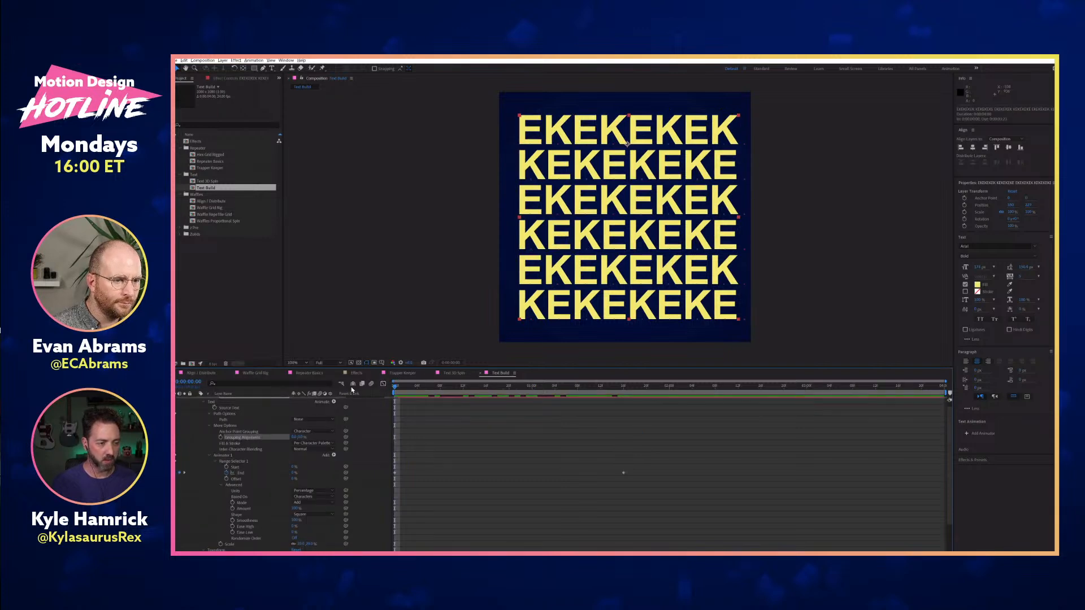
pyautogui.scroll(2, 631, 198)
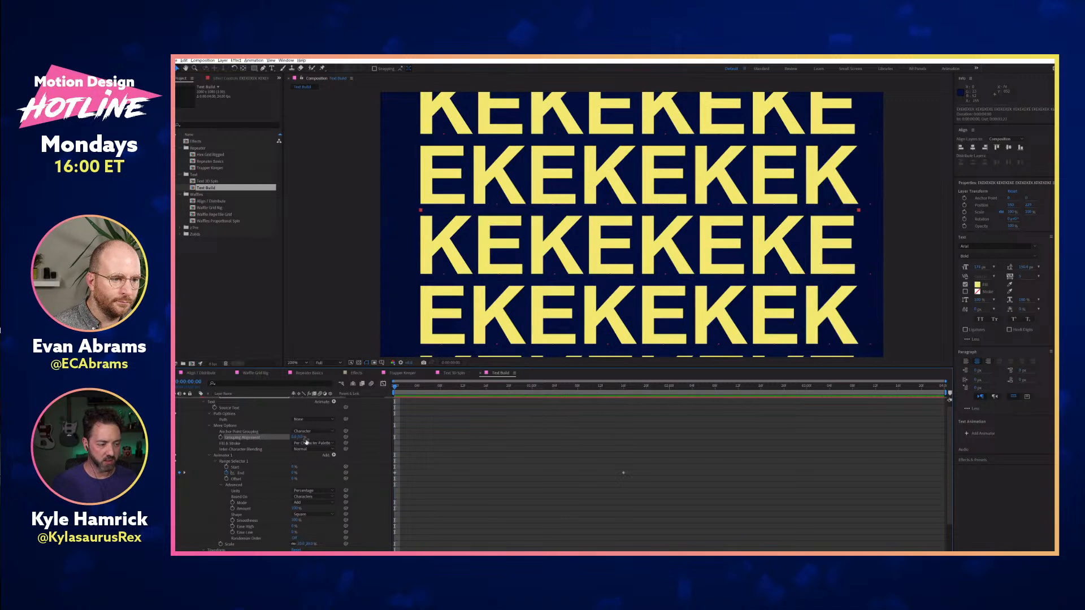
pyautogui.moveTo(301, 437); pyautogui.dragTo(290, 437)
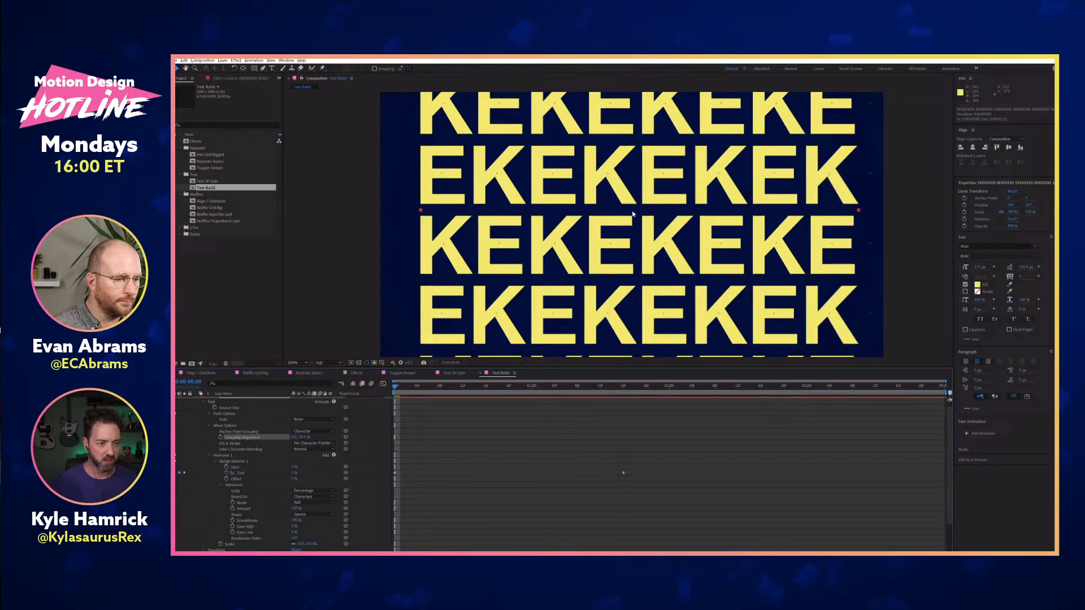
pyautogui.scroll(2, 666, 157)
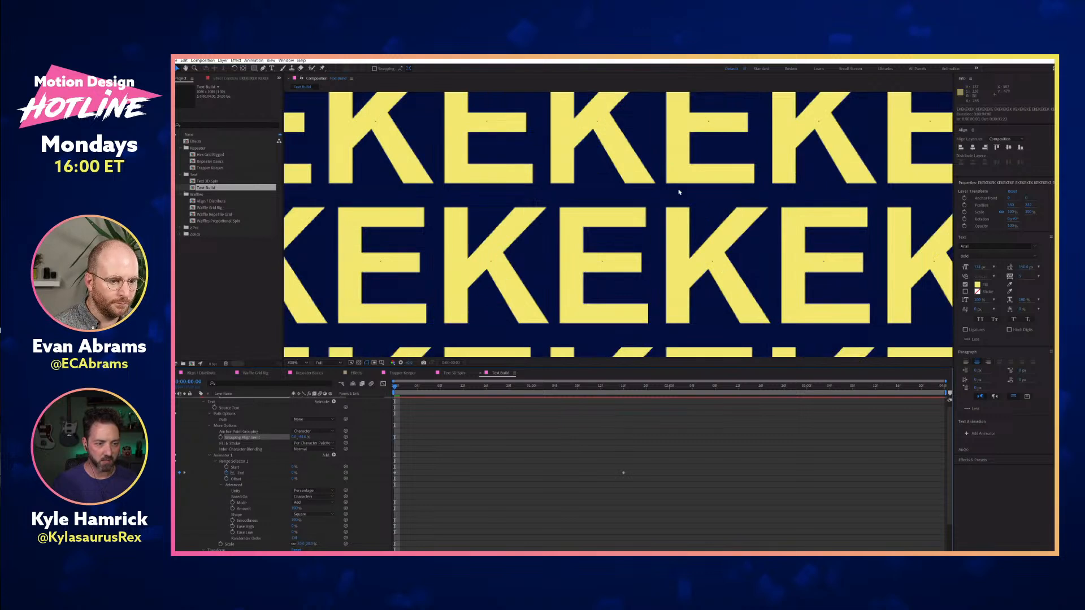
pyautogui.scroll(-4, 735, 217)
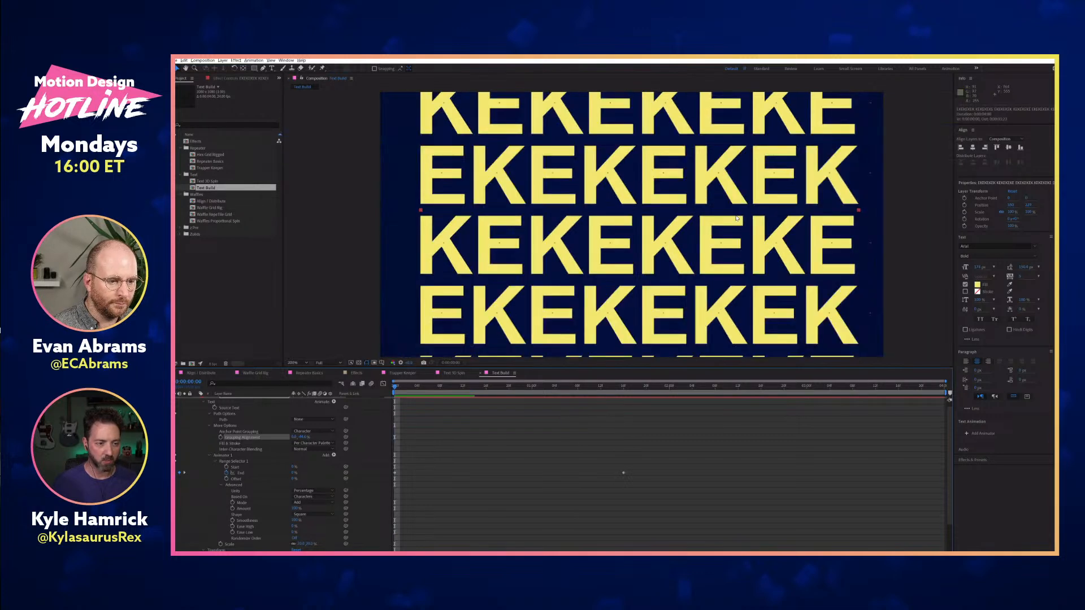
pyautogui.press('space')
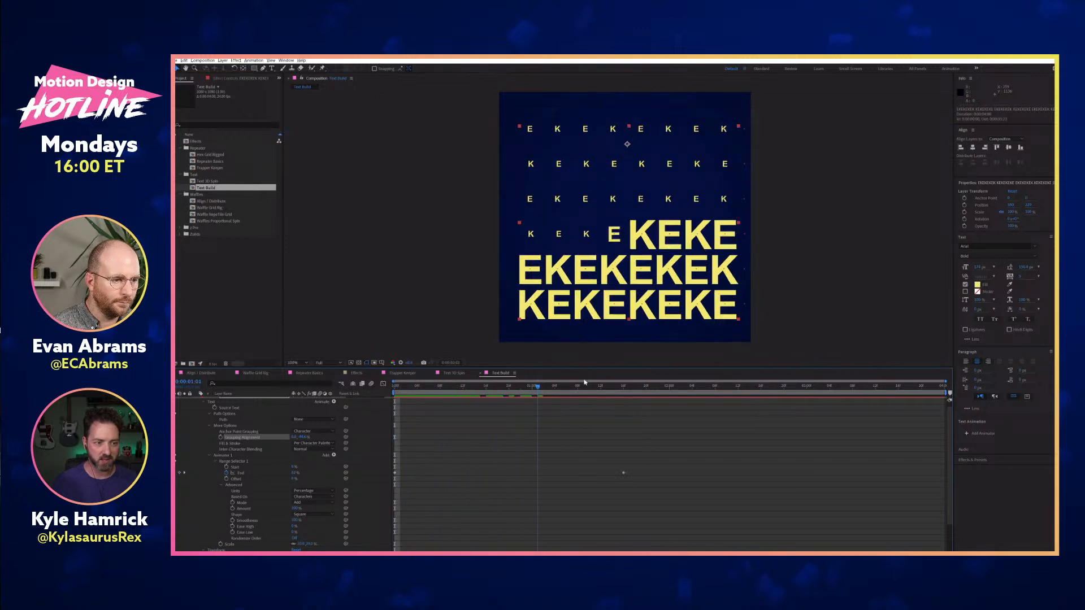
# Turn on Randomize Order in the range selector's advanced options and play back the scattered scaling
pyautogui.click(491, 387)
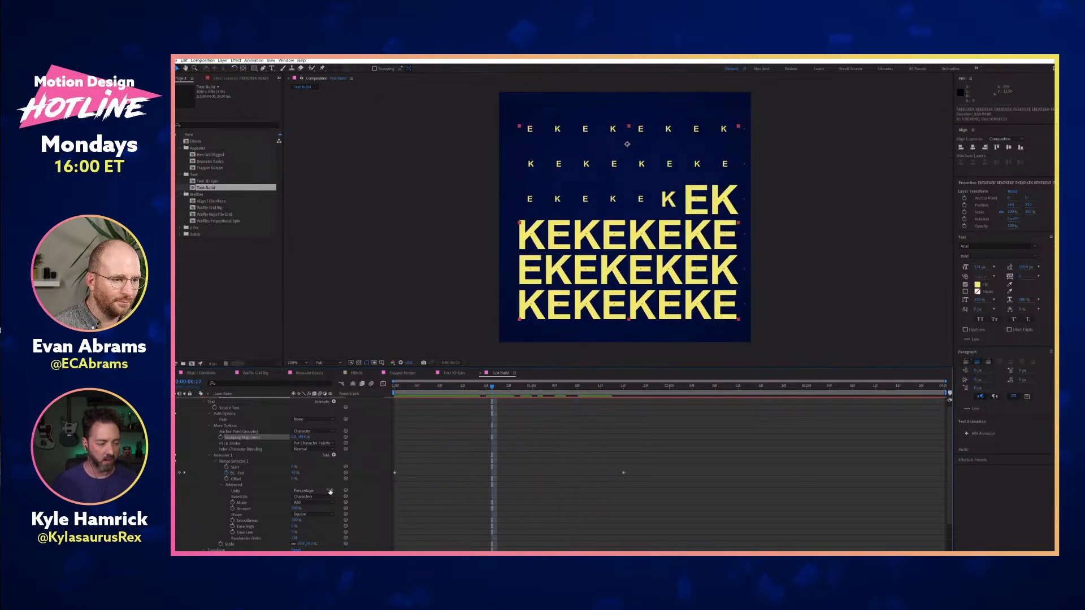
pyautogui.scroll(-3, 324, 494)
pyautogui.click(293, 503)
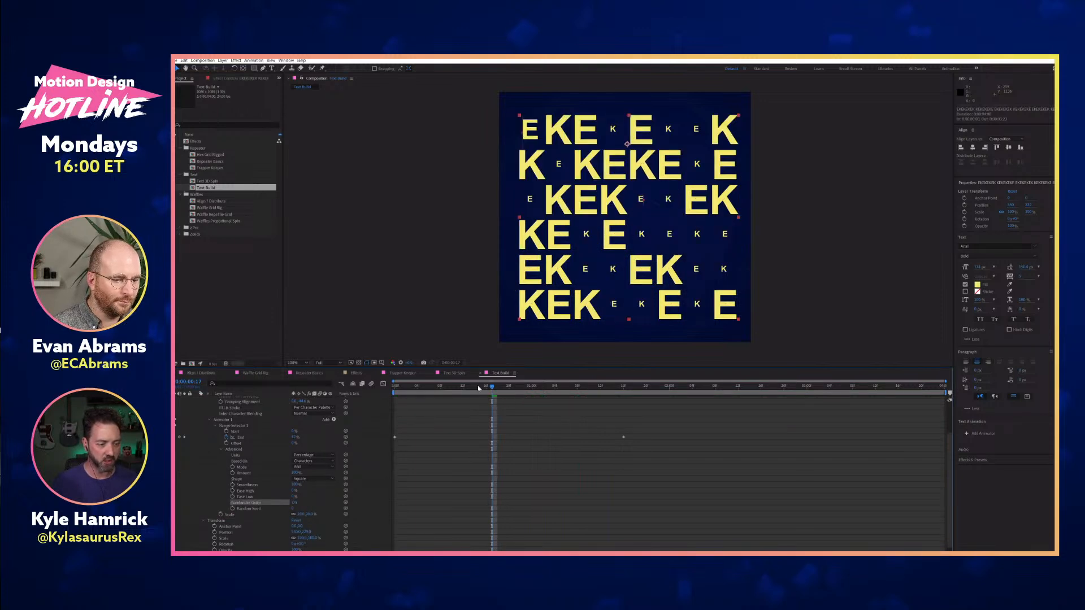
pyautogui.press('space')
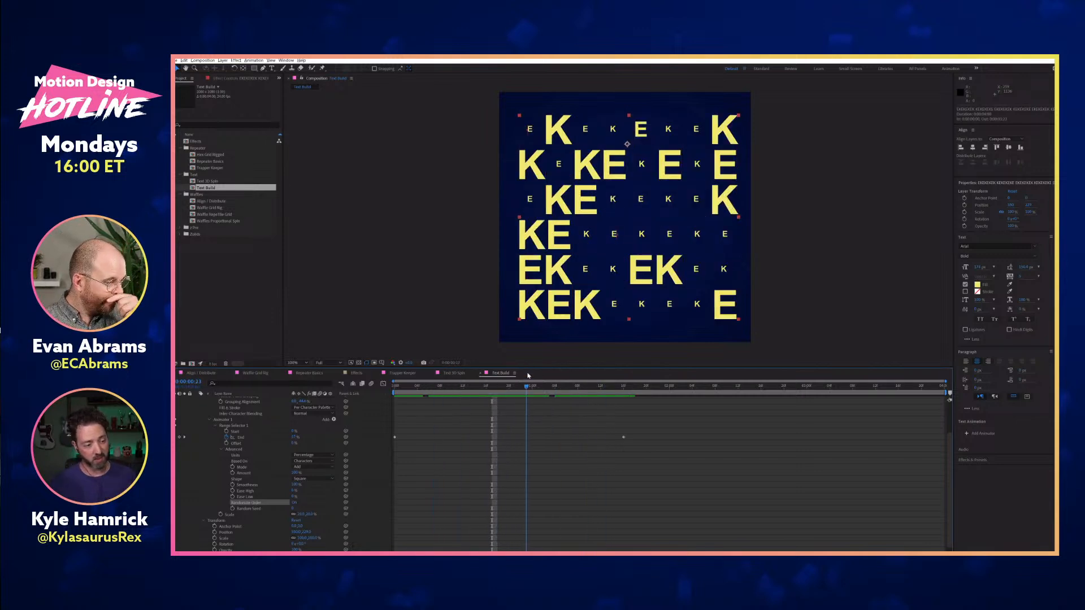
# Add an RGB Fill Color property to the scale animator, set it to white, and preview the color change
pyautogui.scroll(2, 336, 442)
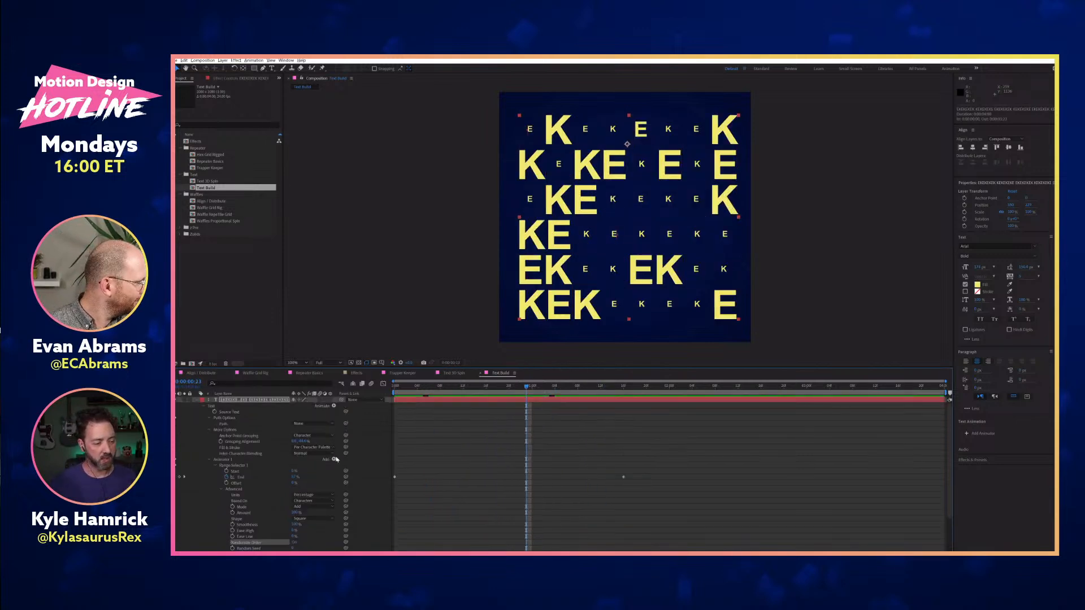
pyautogui.click(334, 461)
pyautogui.moveTo(348, 461)
pyautogui.moveTo(396, 398)
pyautogui.click(468, 400)
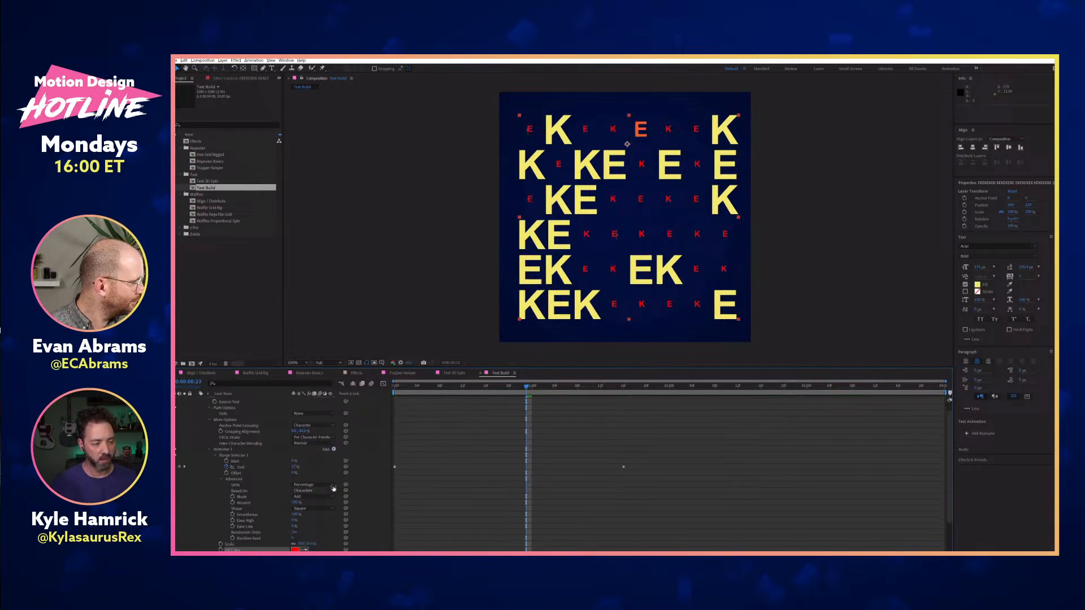
pyautogui.scroll(-1, 315, 517)
pyautogui.click(295, 514)
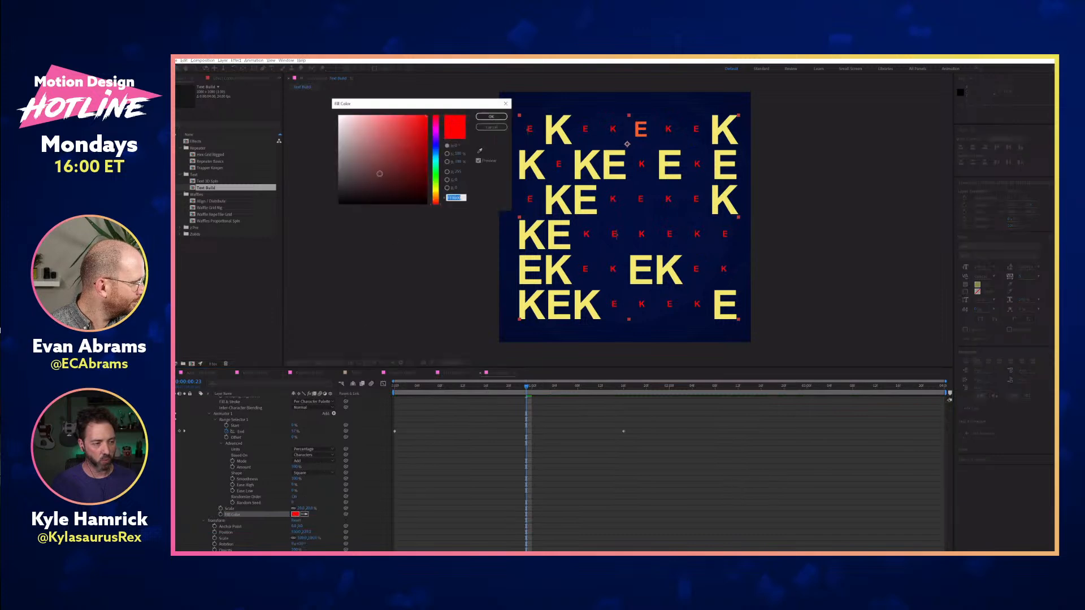
pyautogui.moveTo(361, 135); pyautogui.dragTo(323, 99)
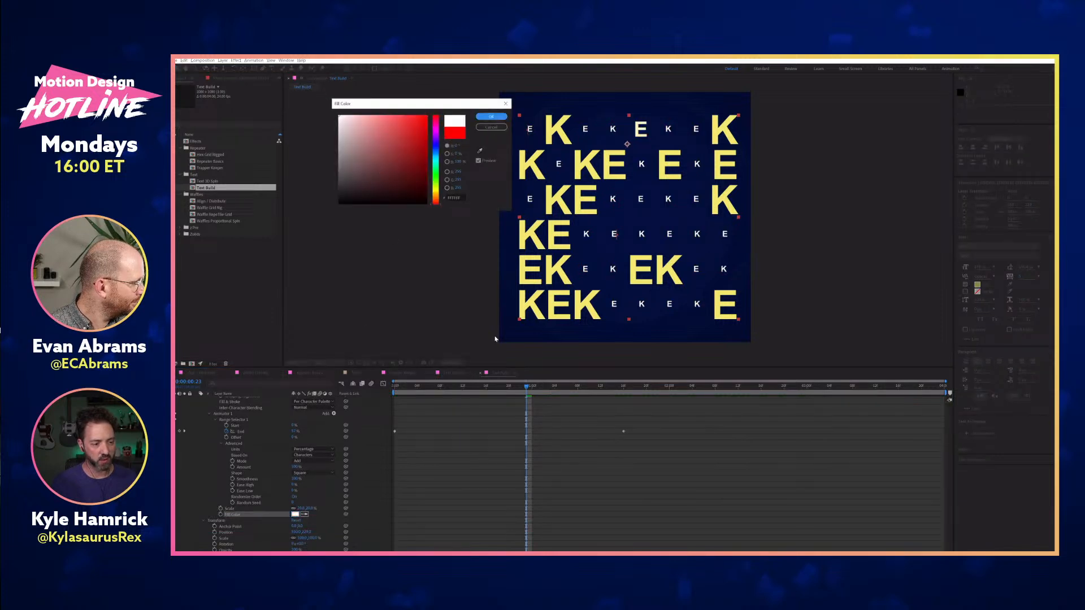
pyautogui.click(491, 115)
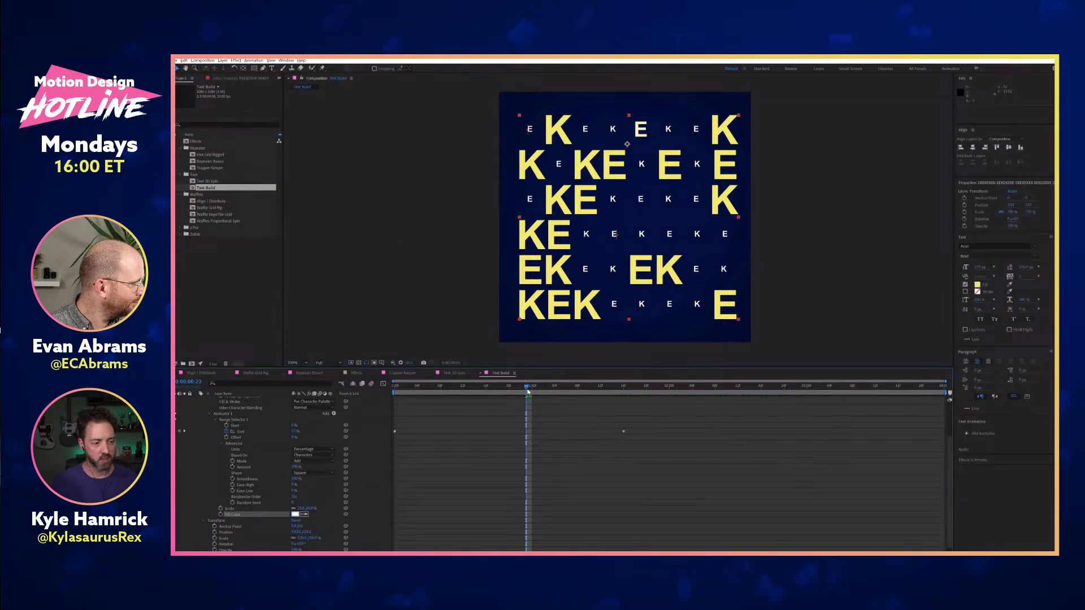
pyautogui.press('space')
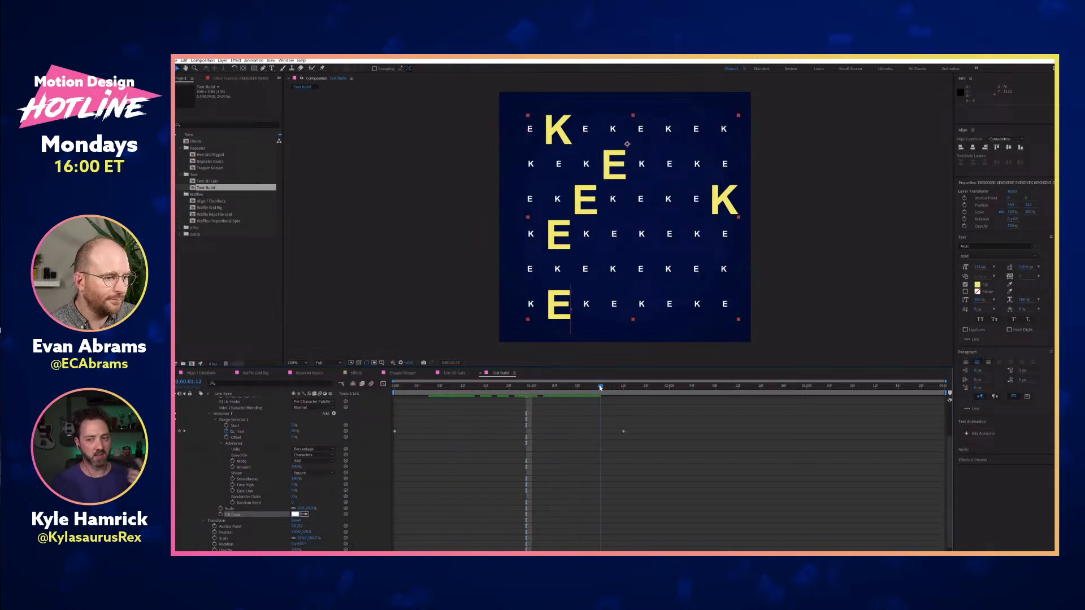
pyautogui.moveTo(611, 387); pyautogui.dragTo(468, 387)
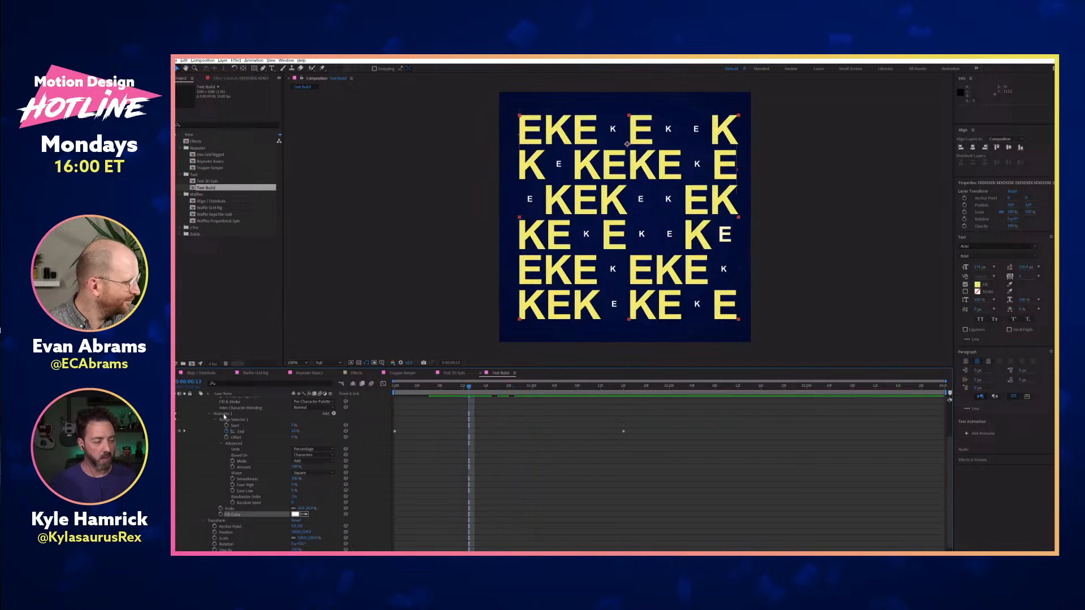
# Rename the text animator as Scale & White and collapse its properties
pyautogui.scroll(1, 223, 417)
pyautogui.click(326, 439)
pyautogui.click(240, 432)
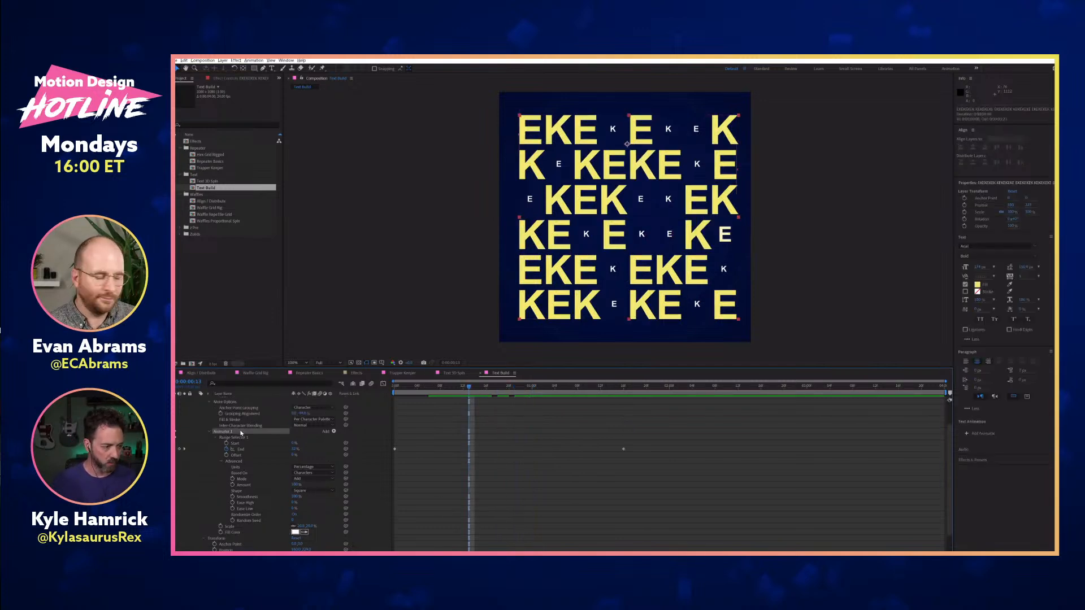
pyautogui.press('Return')
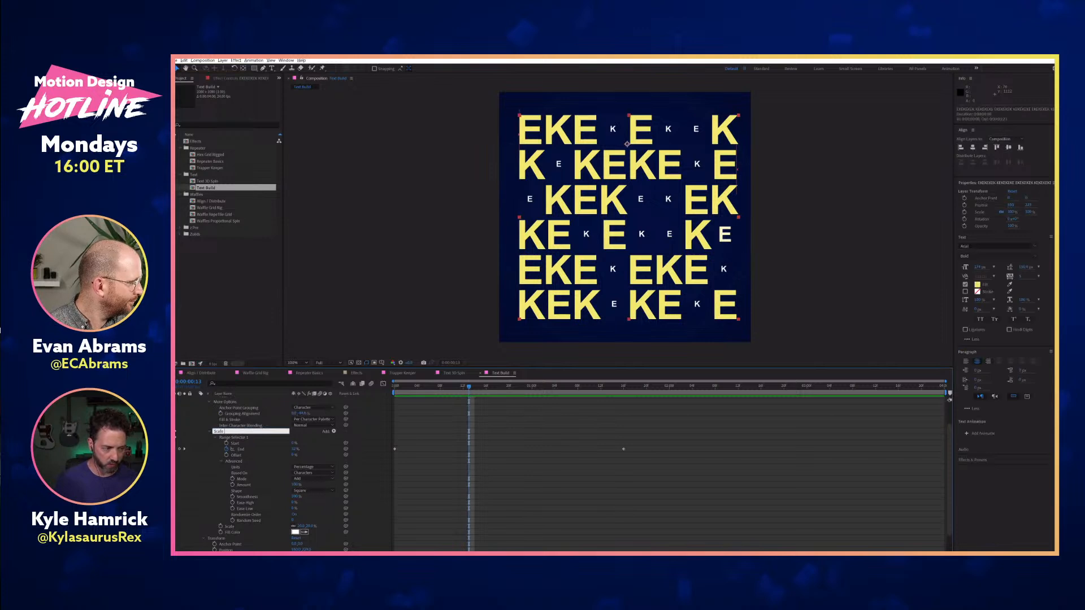
pyautogui.write('Scale & White')
pyautogui.press('Return')
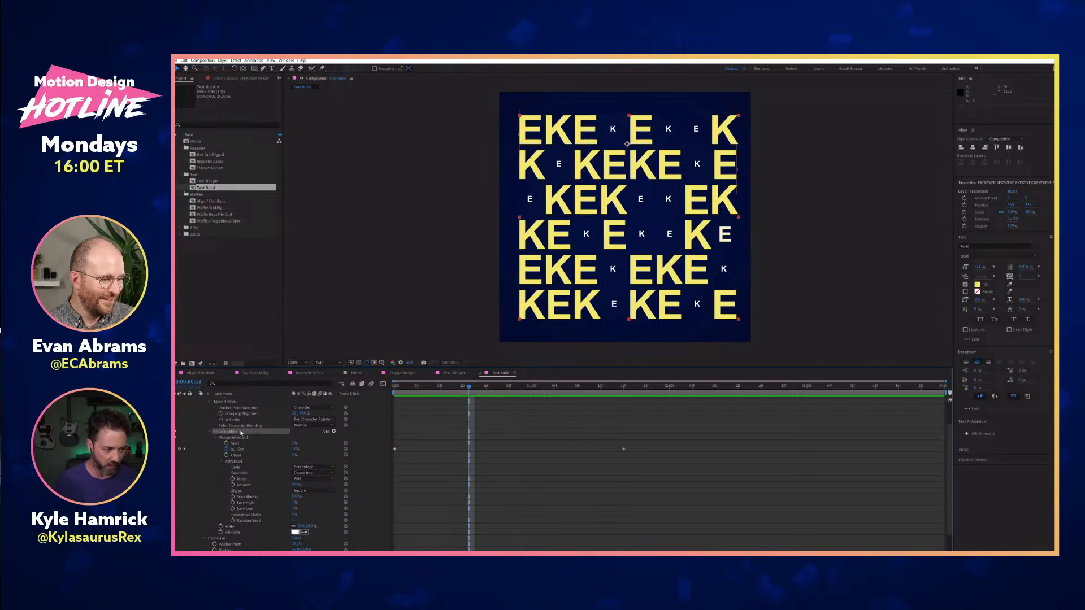
pyautogui.click(209, 431)
pyautogui.click(199, 440)
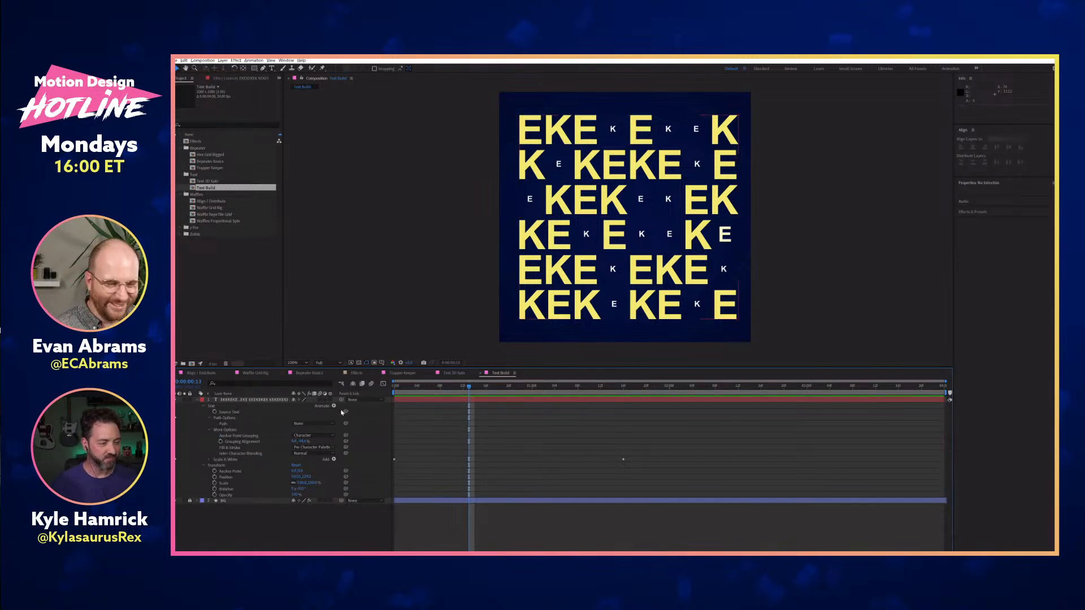
# Add a Rotation text animator to the letter grid layer and expand its range selector's advanced options
pyautogui.click(334, 406)
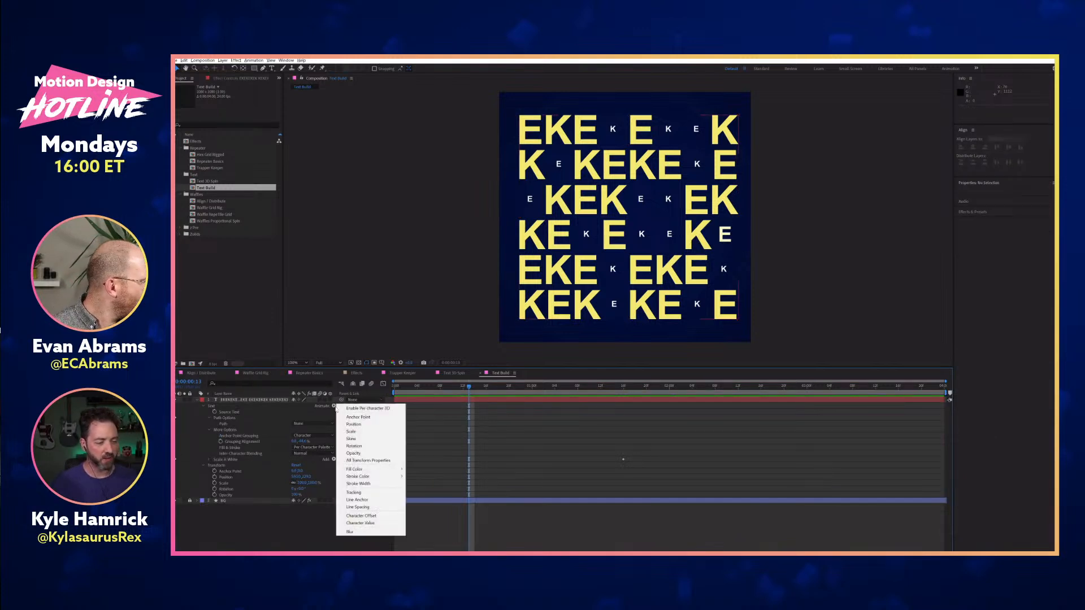
pyautogui.click(366, 446)
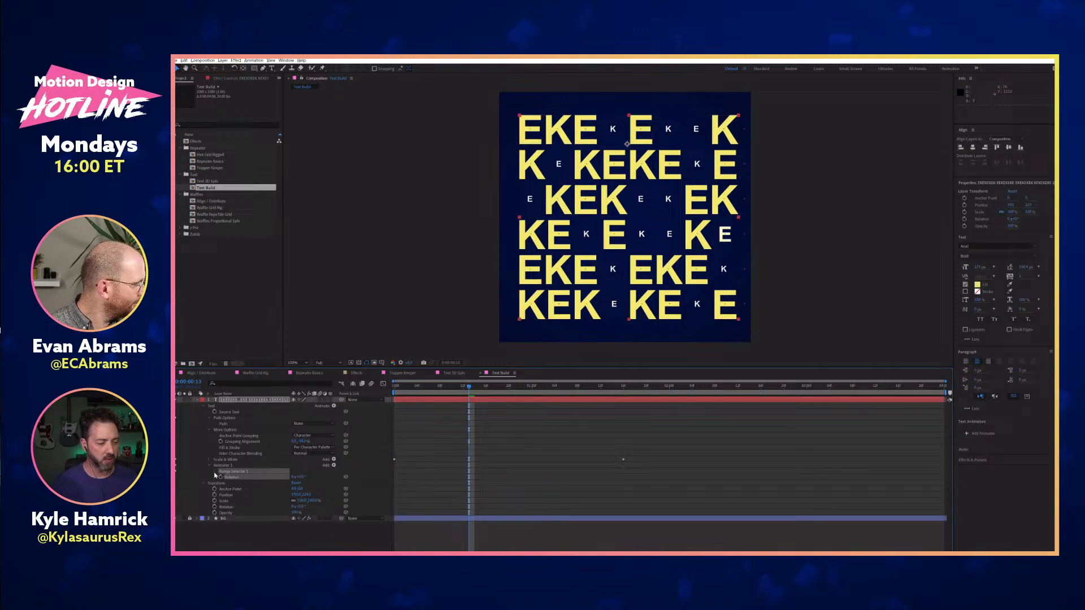
pyautogui.click(216, 472)
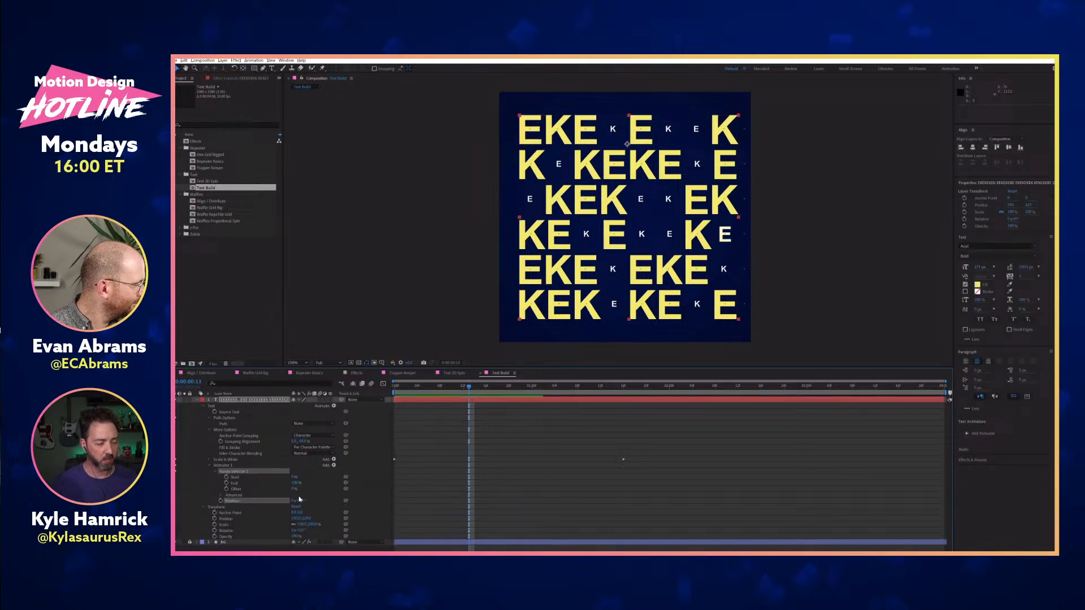
pyautogui.click(222, 495)
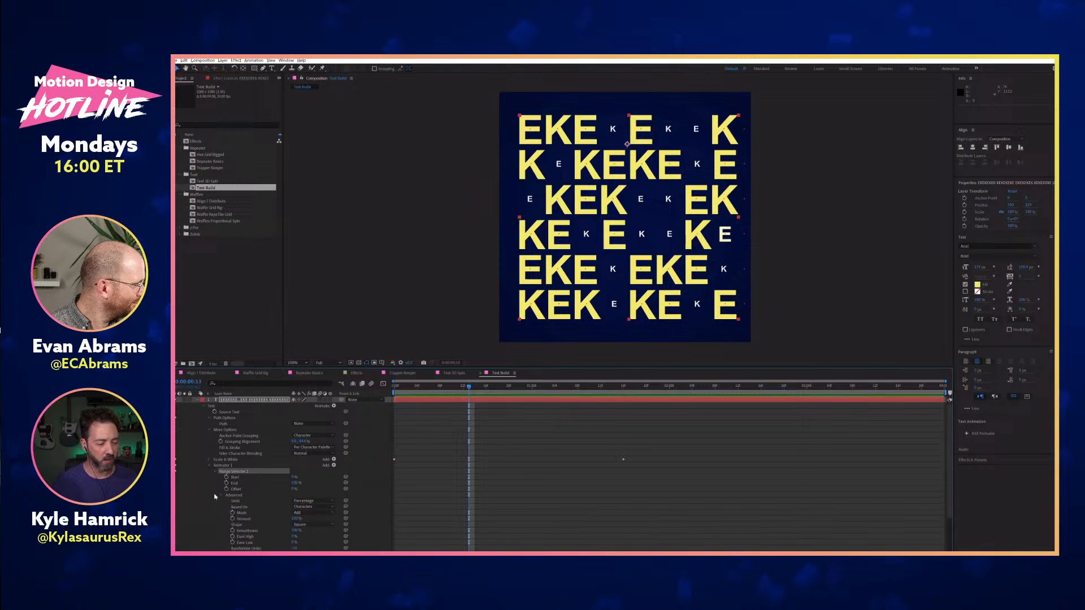
# Set the range selector's End to 20% and rotate the affected letters about 180°
pyautogui.click(297, 483)
pyautogui.write('20')
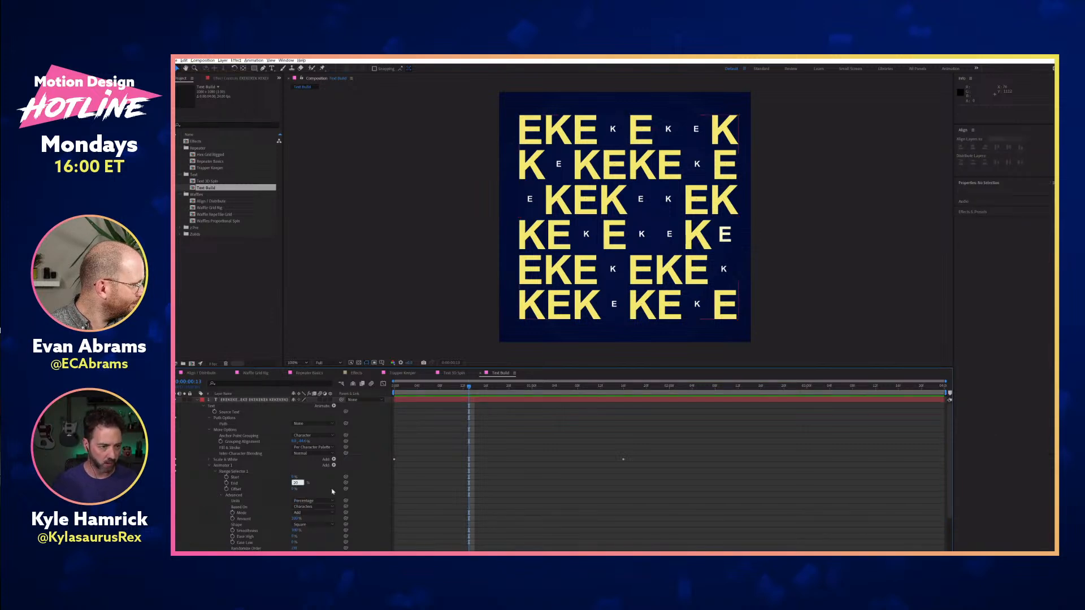
pyautogui.press('Return')
pyautogui.scroll(-1, 324, 478)
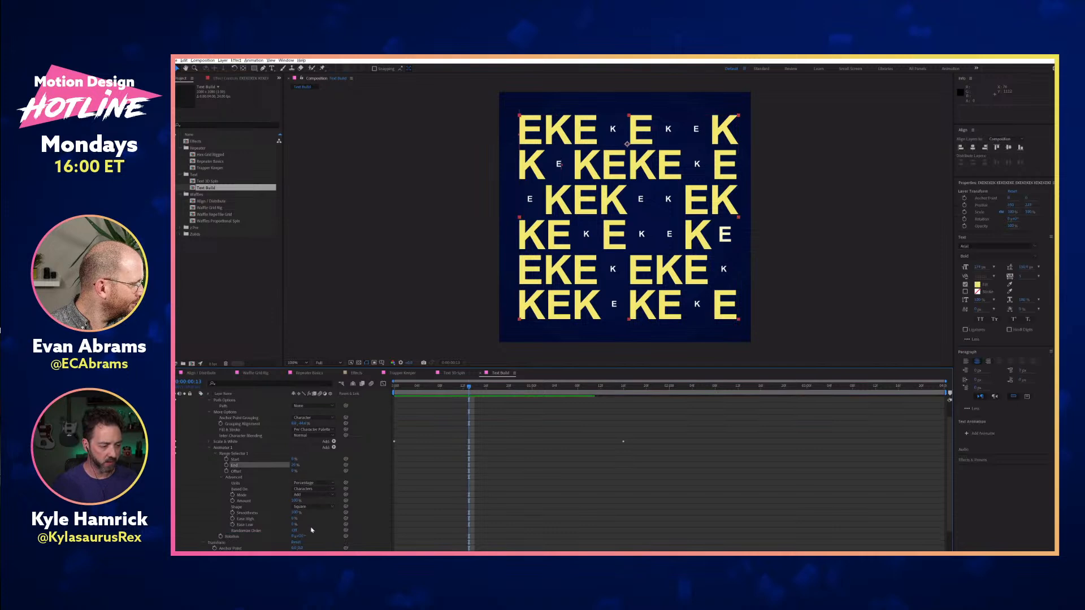
pyautogui.moveTo(301, 535); pyautogui.dragTo(327, 539)
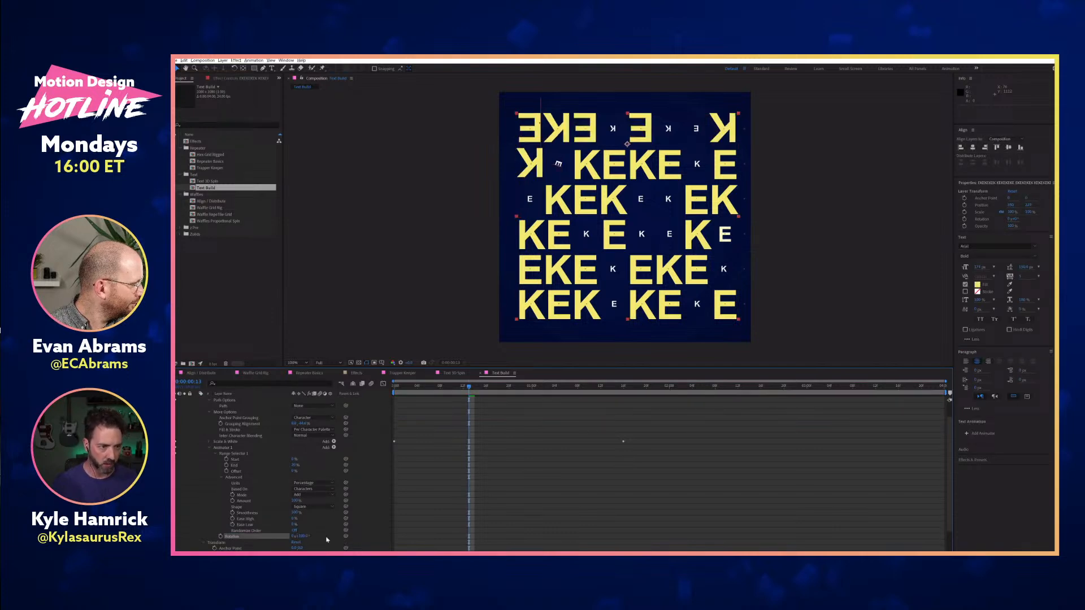
# Switch the selector's units to Index, extend End to the middle of the second row, and set Start to 5
pyautogui.click(331, 483)
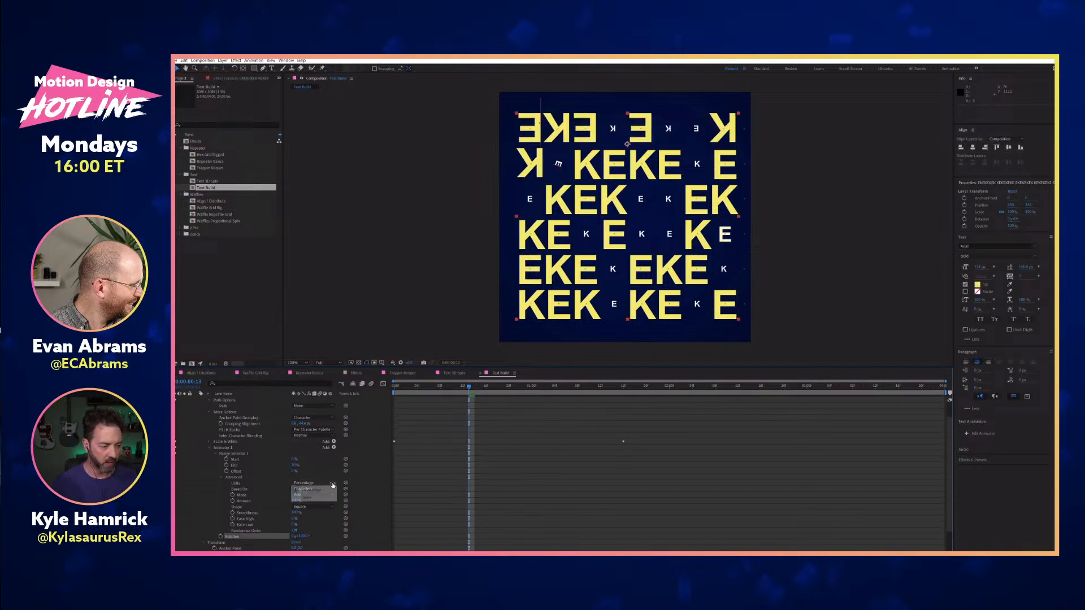
pyautogui.click(310, 498)
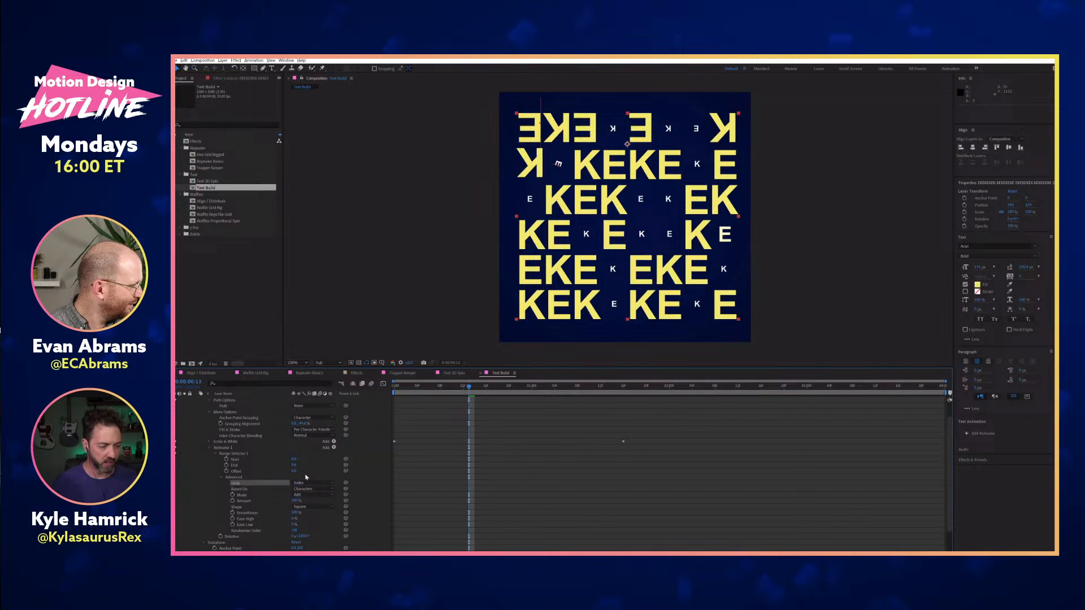
pyautogui.moveTo(294, 465); pyautogui.dragTo(357, 457)
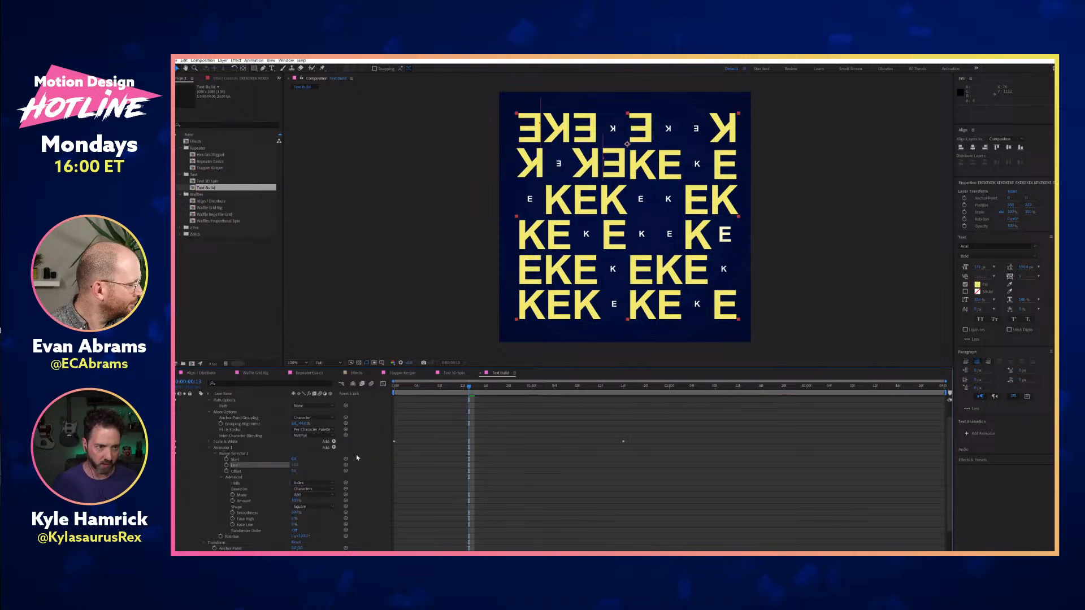
pyautogui.click(295, 459)
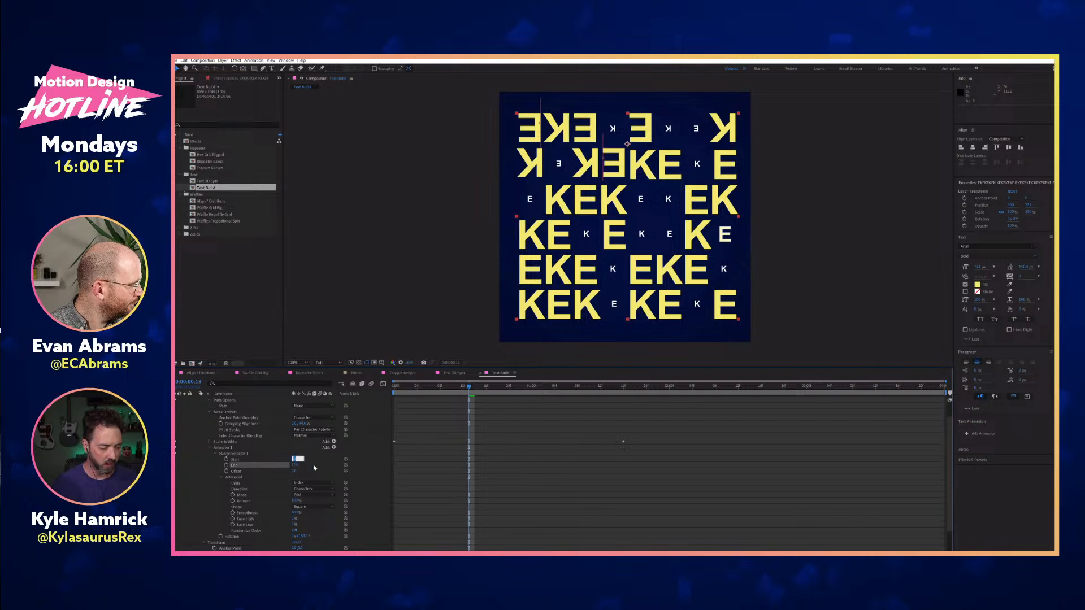
pyautogui.write('5')
pyautogui.press('Return')
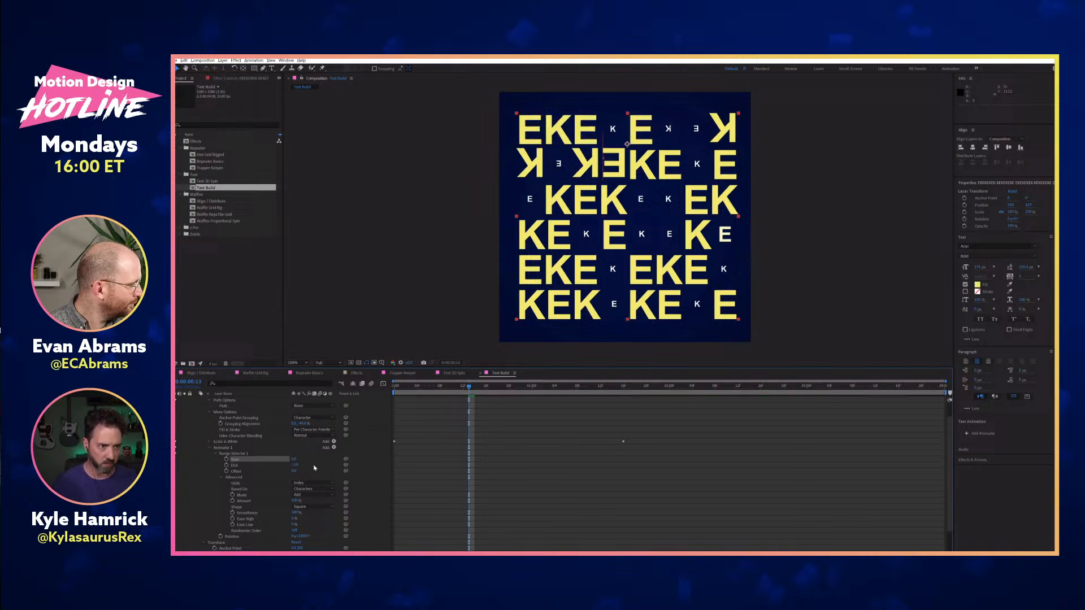
# Add an RGB Fill Color property to the rotation animator and set it to magenta
pyautogui.scroll(-1, 310, 469)
pyautogui.click(333, 430)
pyautogui.moveTo(351, 432)
pyautogui.moveTo(406, 493)
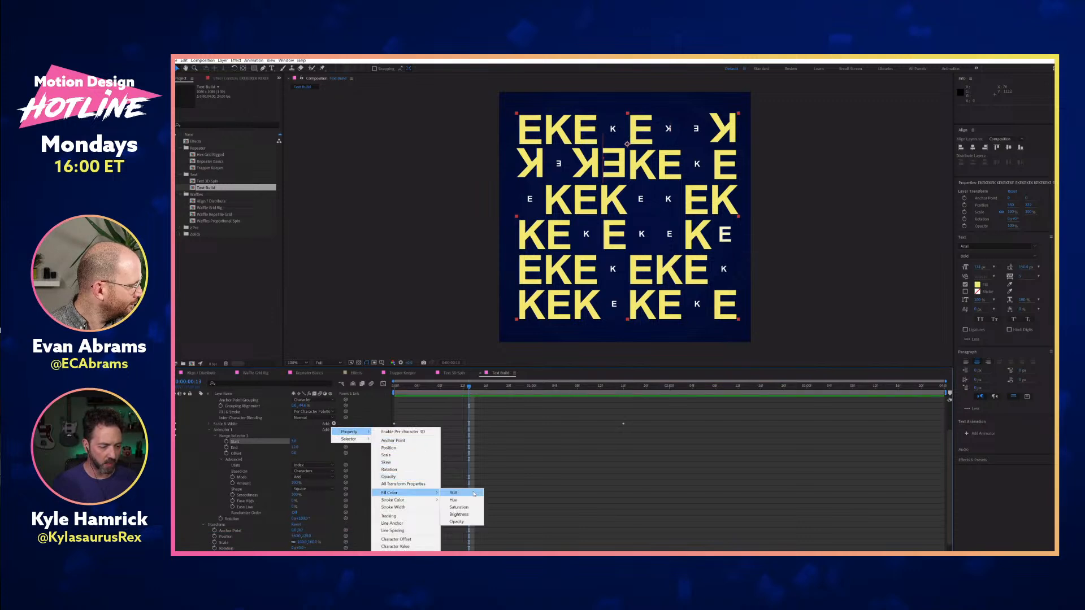
pyautogui.click(472, 494)
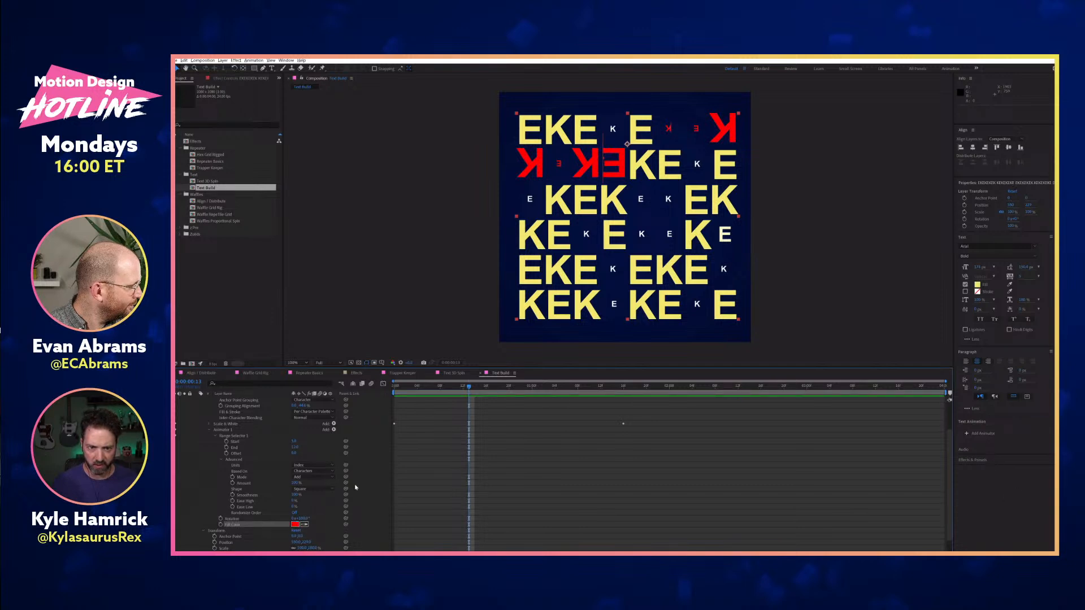
pyautogui.click(295, 525)
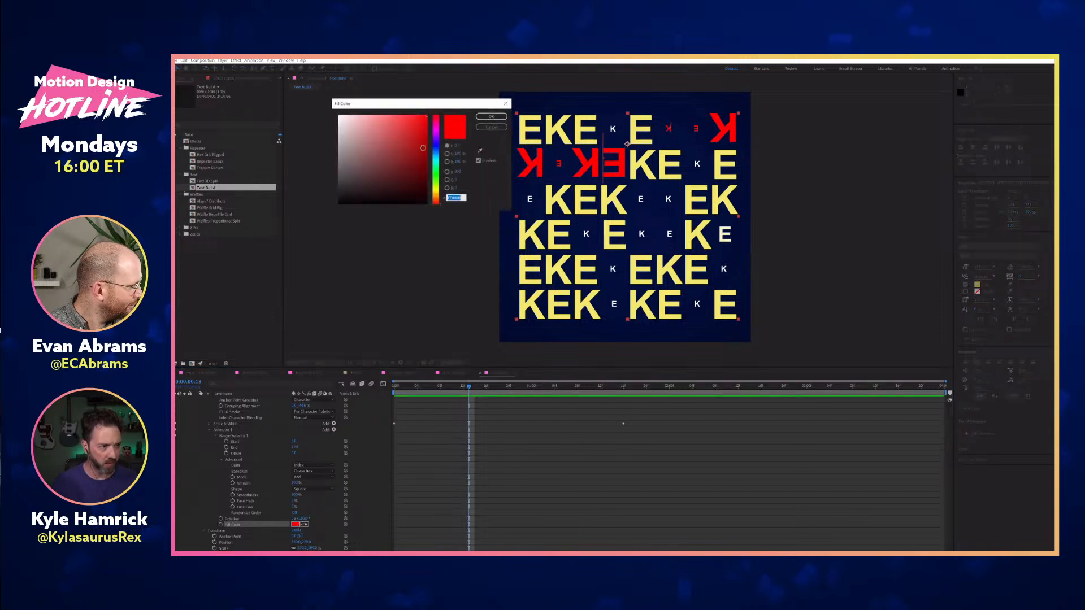
pyautogui.click(436, 131)
pyautogui.click(491, 116)
pyautogui.click(212, 462)
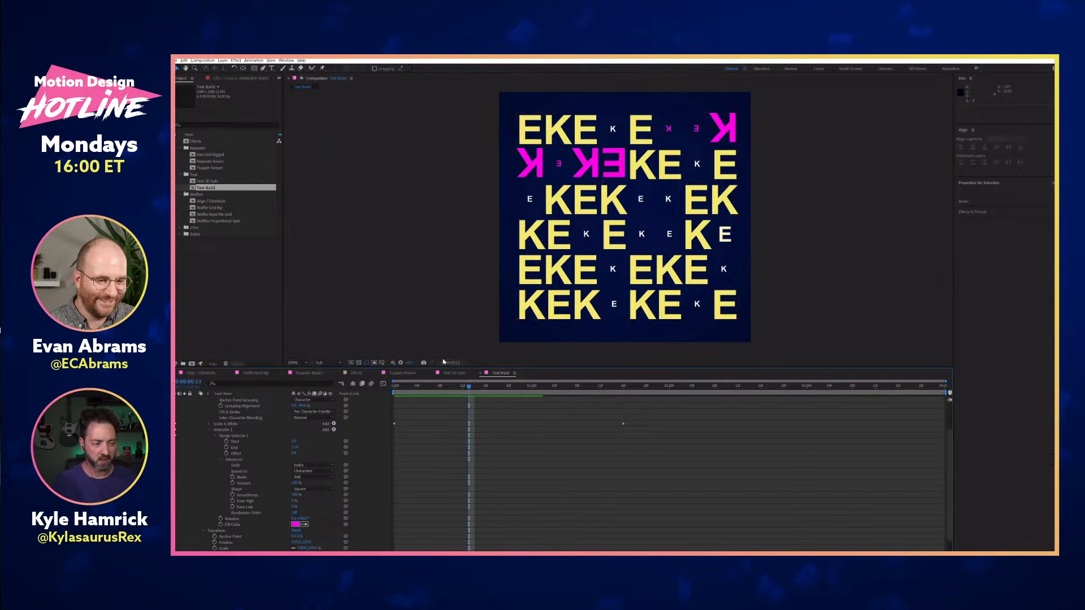
# Add a second range selector that targets the last three letters of the fifth row and the whole sixth row
pyautogui.moveTo(468, 387); pyautogui.dragTo(394, 384)
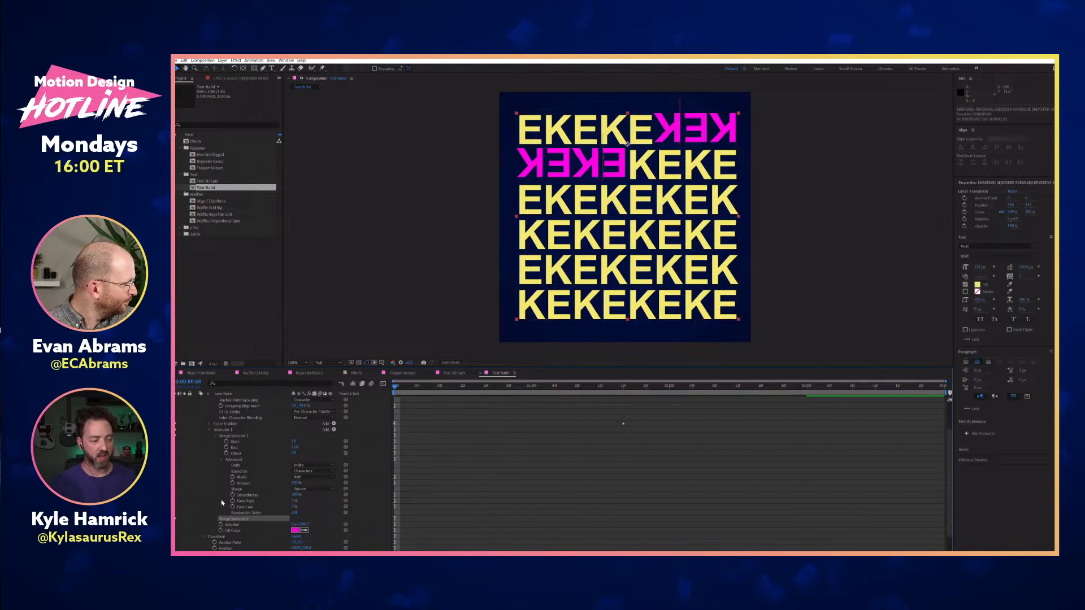
pyautogui.hotkey('ctrl', 'd')
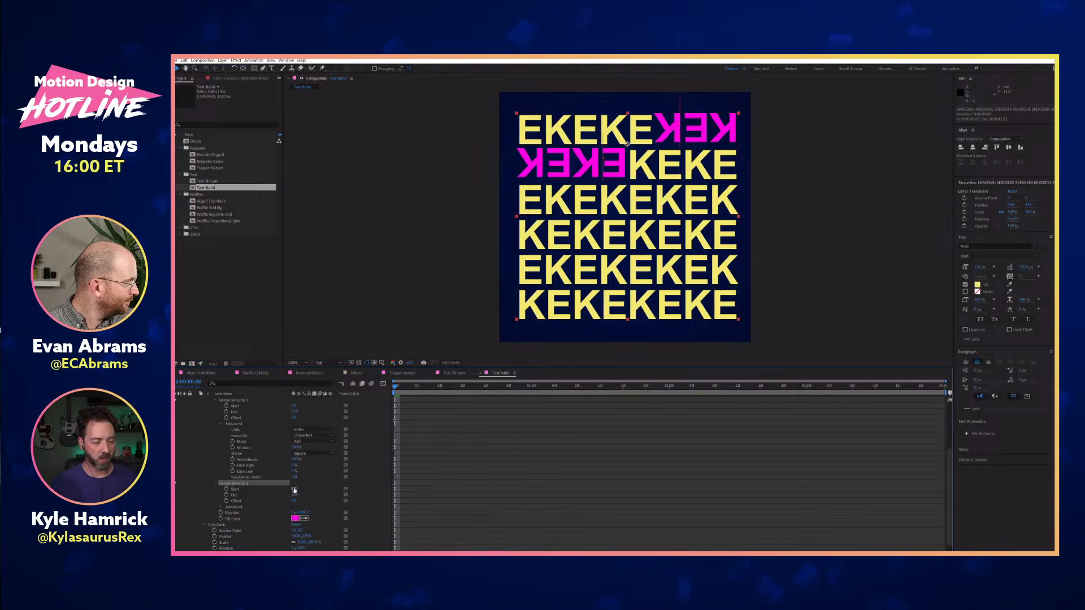
pyautogui.moveTo(294, 495)
pyautogui.mouseDown()
pyautogui.moveTo(314, 497)
pyautogui.moveTo(305, 491)
pyautogui.mouseUp()
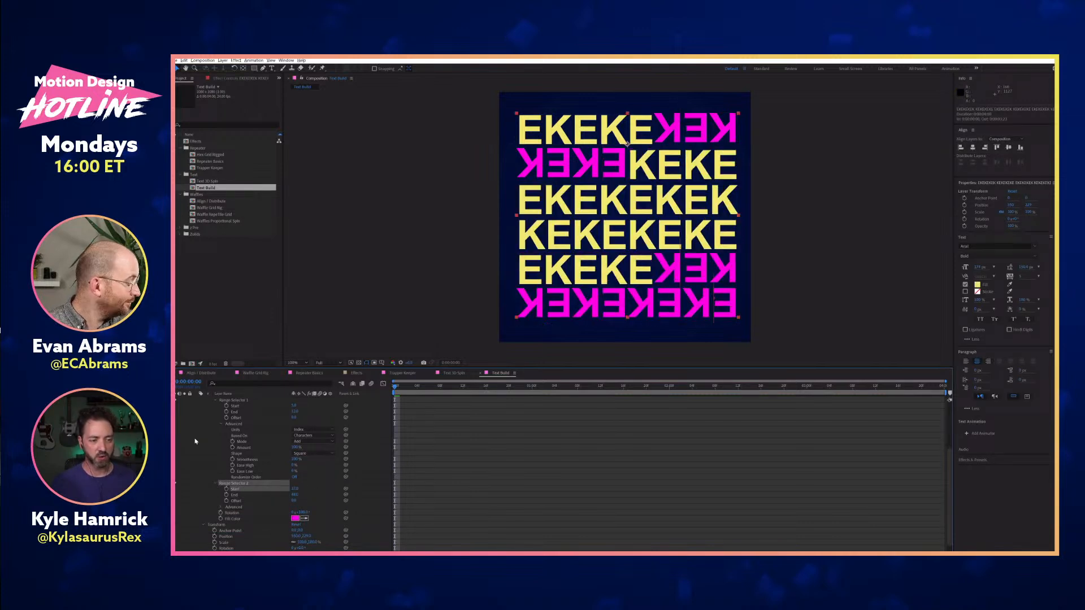
pyautogui.click(762, 128)
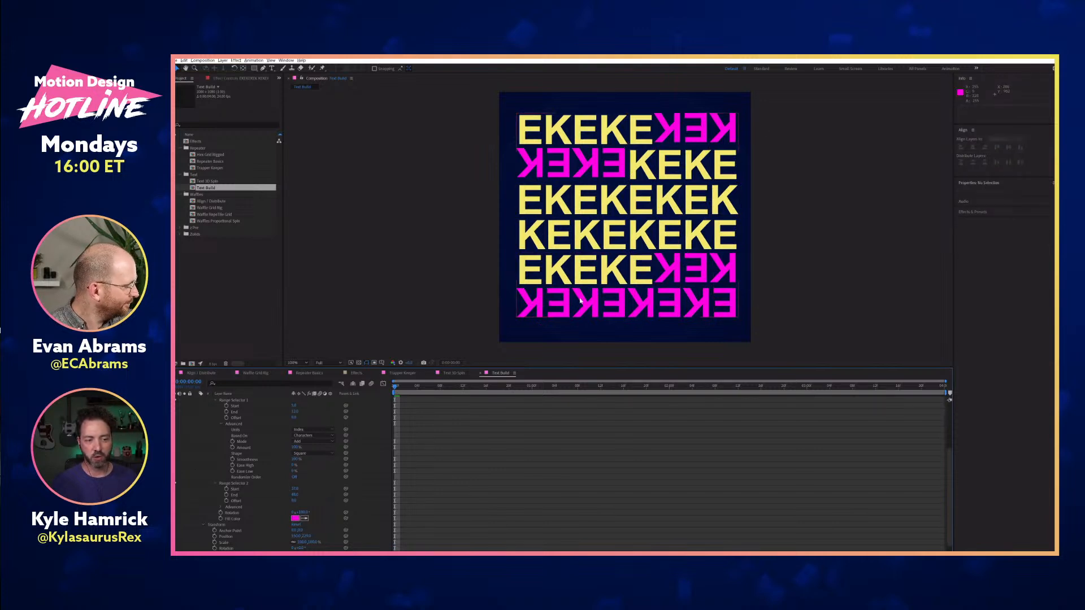
pyautogui.scroll(3, 220, 455)
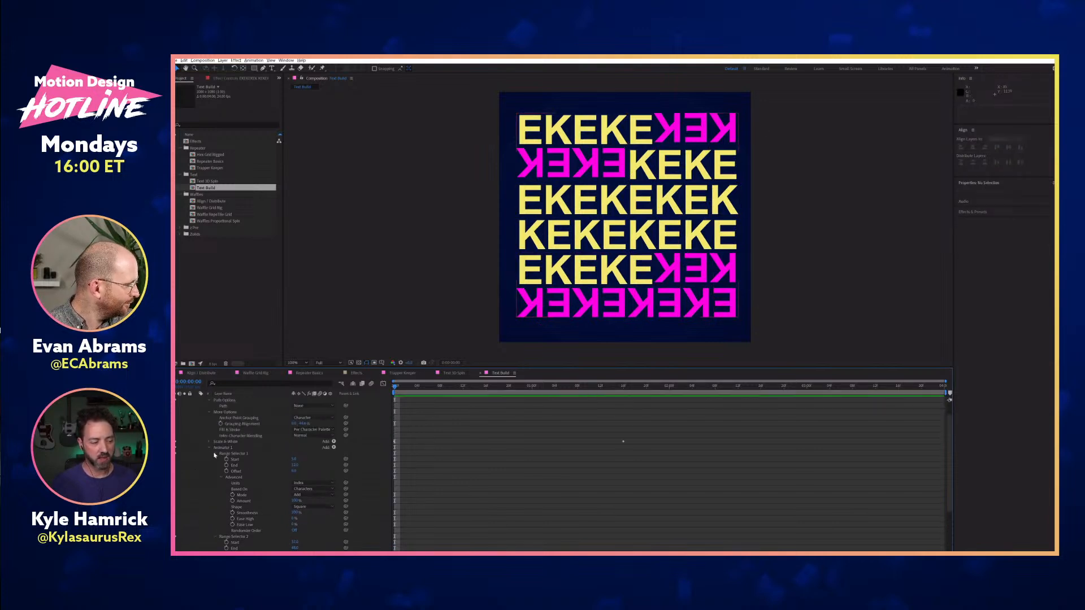
pyautogui.click(215, 454)
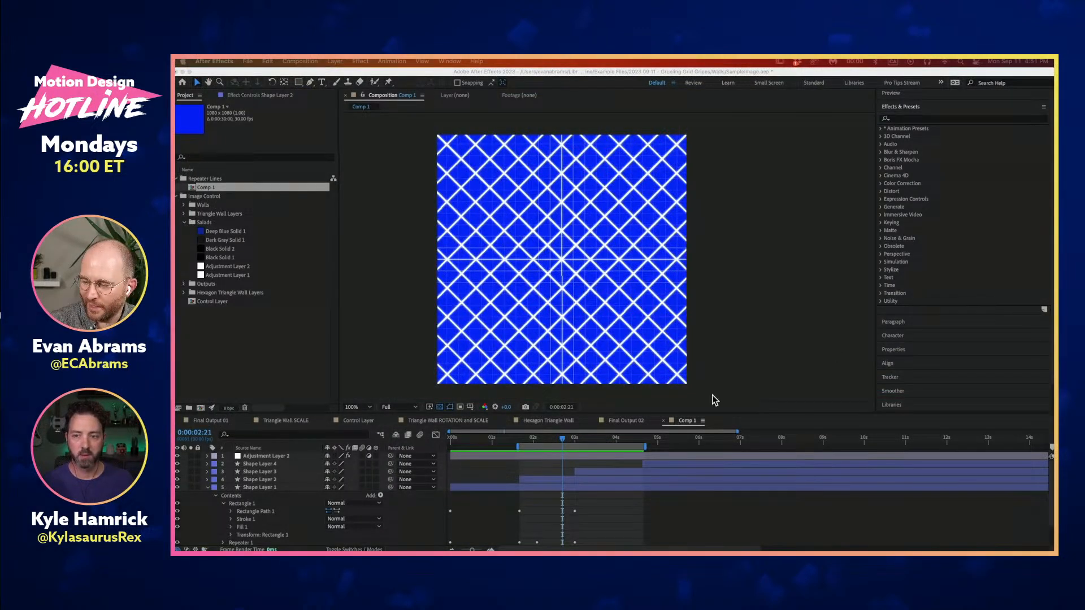
# Reset Comp 1's work area to the full duration and review the repeating line grid animation
pyautogui.doubleClick(622, 447)
pyautogui.moveTo(622, 441); pyautogui.dragTo(342, 458)
pyautogui.press('space')
pyautogui.press('space')
pyautogui.click(575, 442)
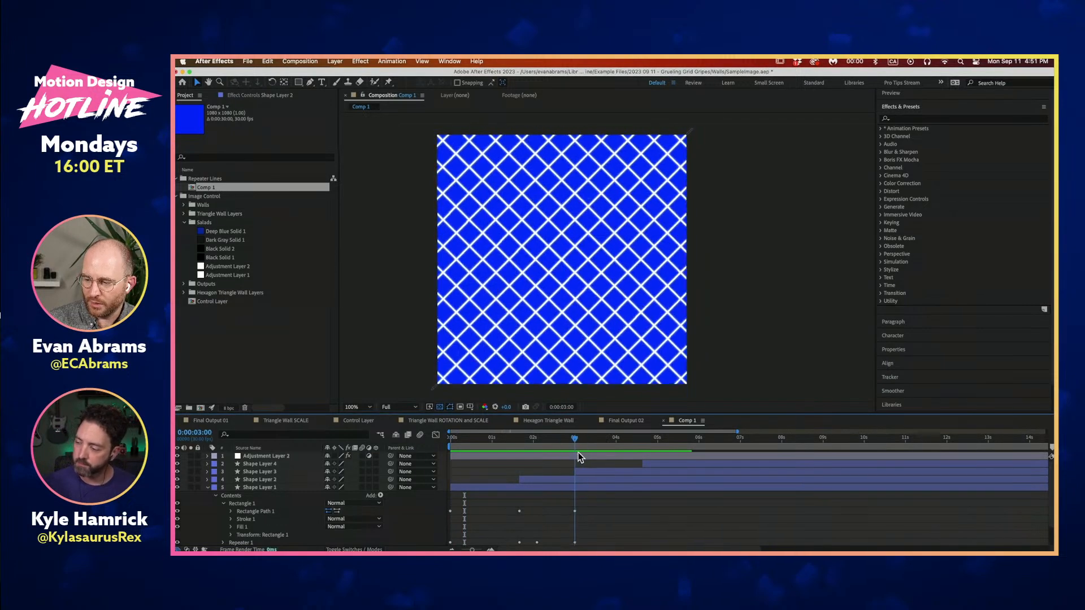
pyautogui.moveTo(549, 443); pyautogui.dragTo(606, 463)
# Delete Shape Layers 2, 3 and 4, keeping only Shape Layer 1
pyautogui.click(649, 466)
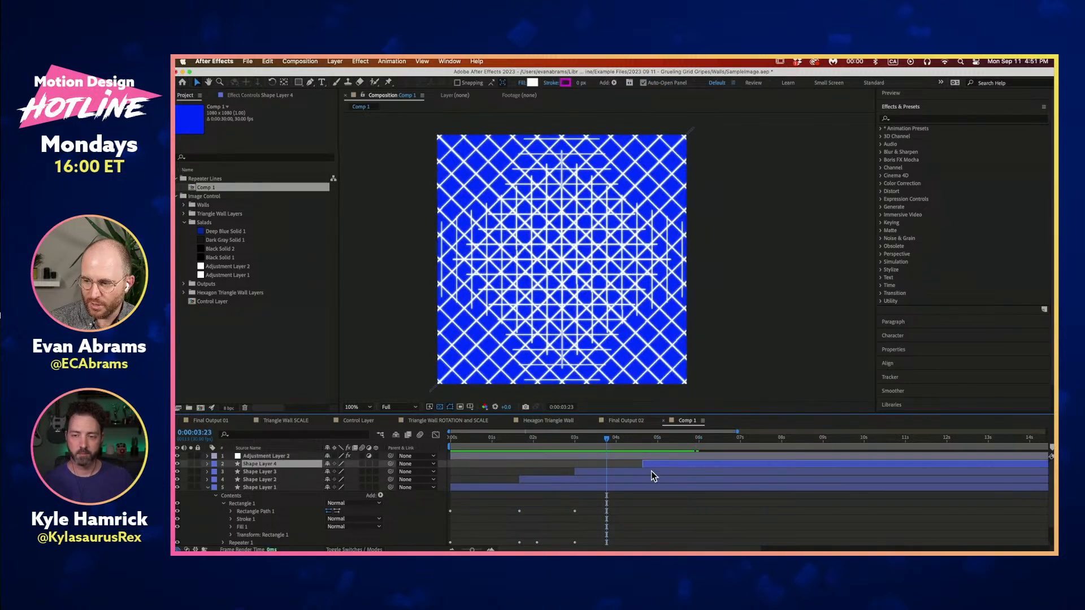
pyautogui.keyDown('shift'); pyautogui.click(648, 479); pyautogui.keyUp('shift')
pyautogui.press('Delete')
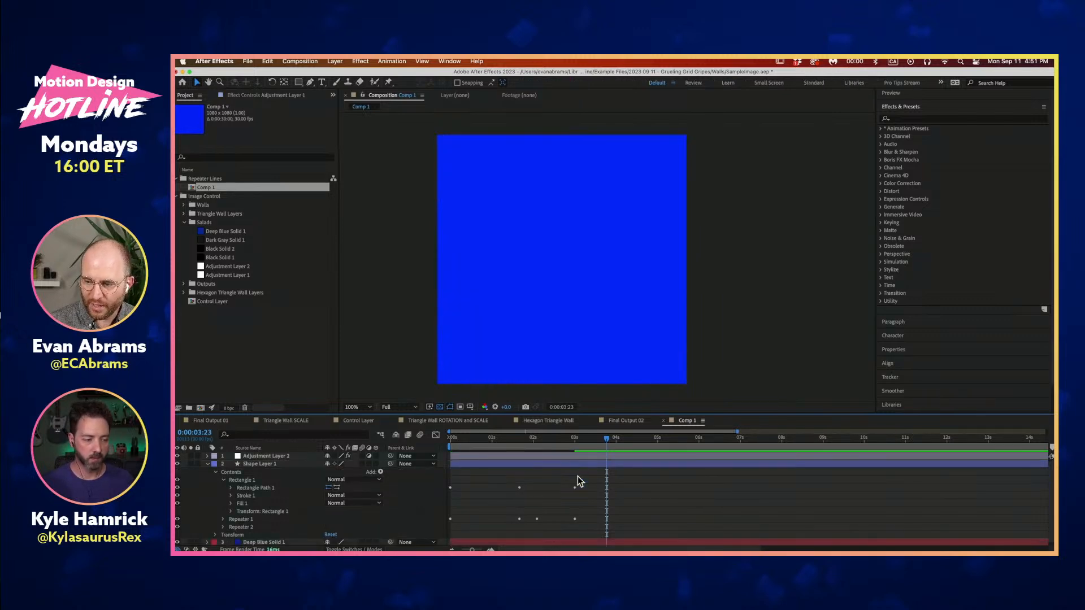
# Reveal Shape Layer 1's keyframes and trim the layer's end to its last keyframe at 0:00:03:00
pyautogui.moveTo(533, 439); pyautogui.dragTo(577, 458)
pyautogui.press('u')
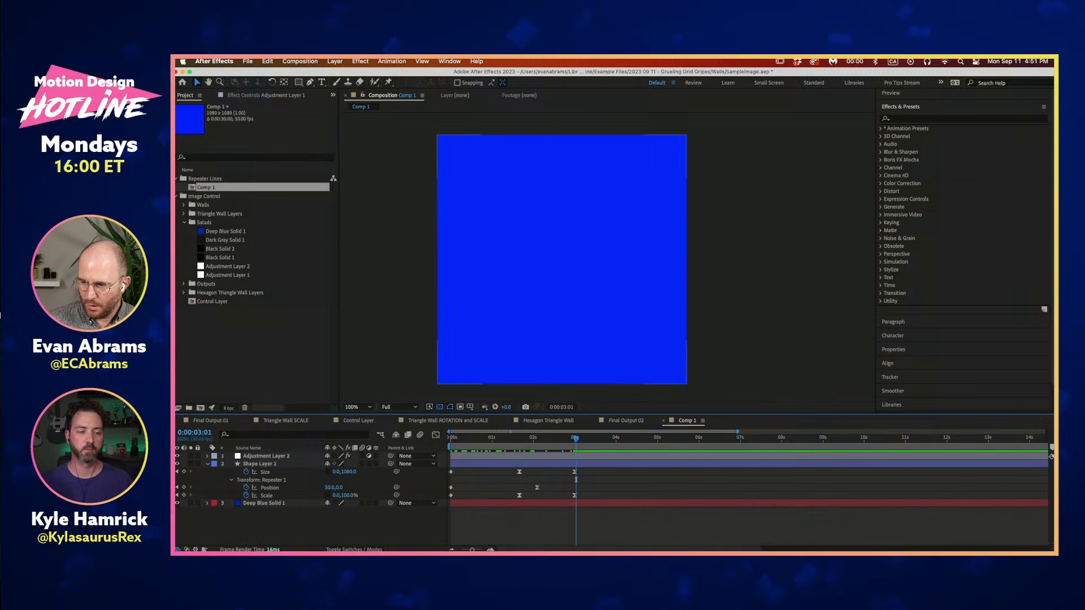
pyautogui.click(574, 444)
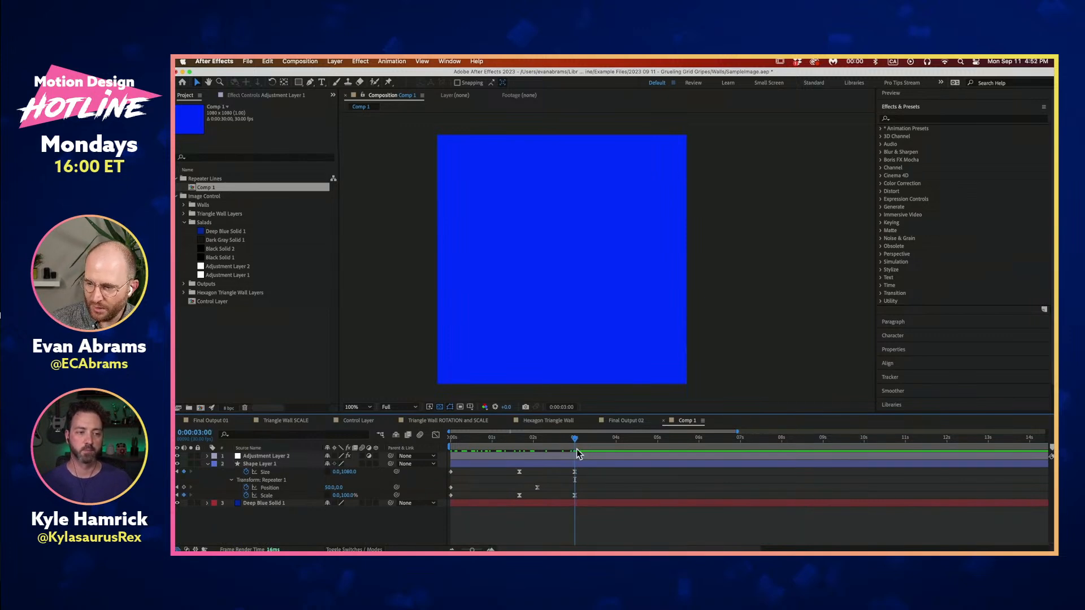
pyautogui.click(576, 466)
pyautogui.hotkey('alt', ']')
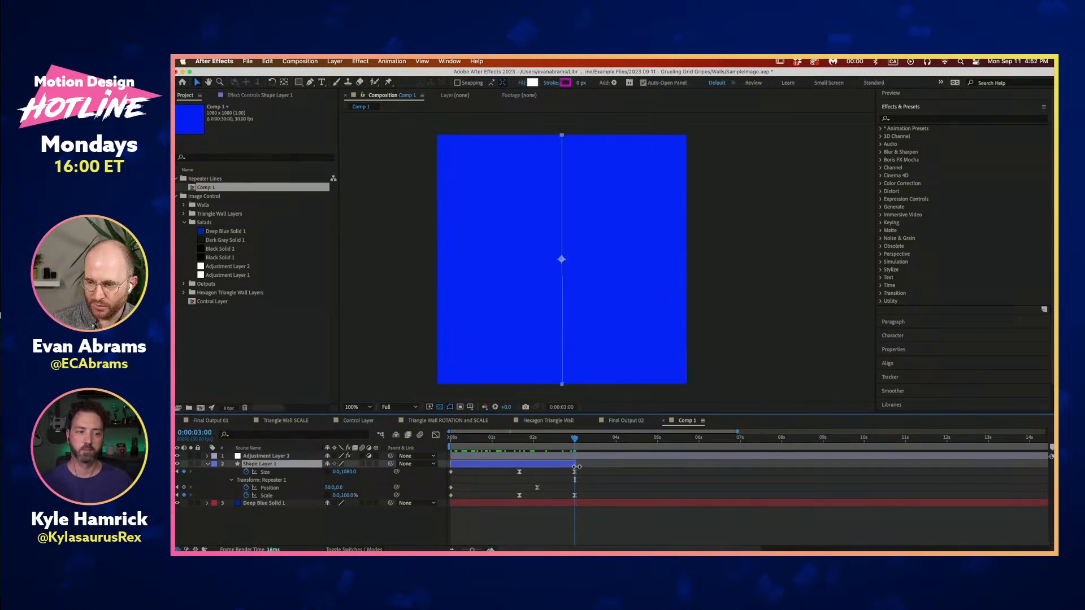
# Duplicate Shape Layer 1 and move the copy so it starts at 0:00:03:00, where the original ends
pyautogui.click(593, 472)
pyautogui.click(534, 466)
pyautogui.press('super+d')
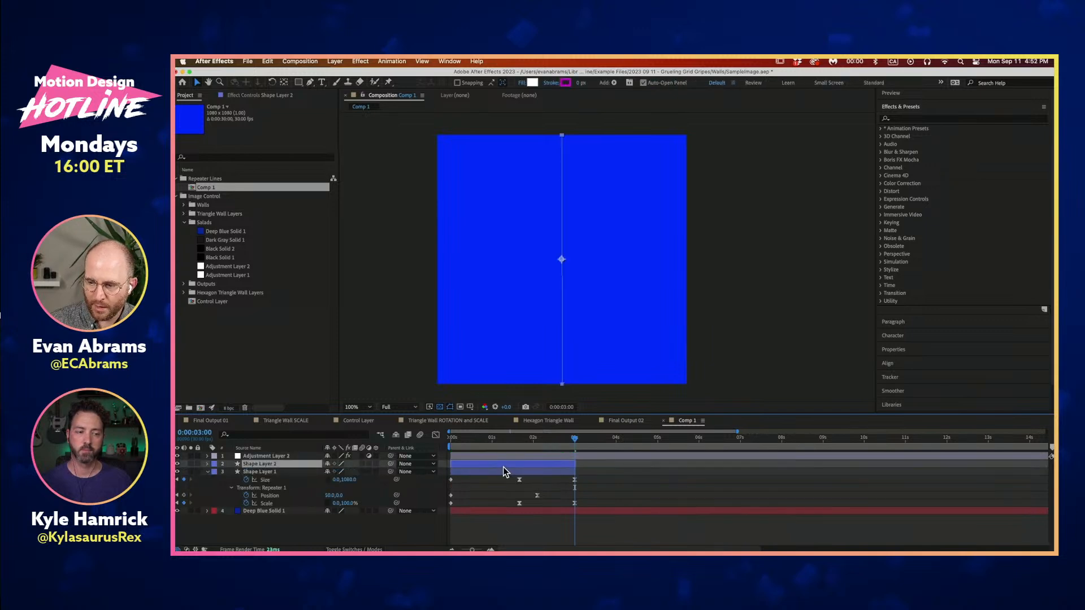
pyautogui.moveTo(494, 464); pyautogui.dragTo(626, 470)
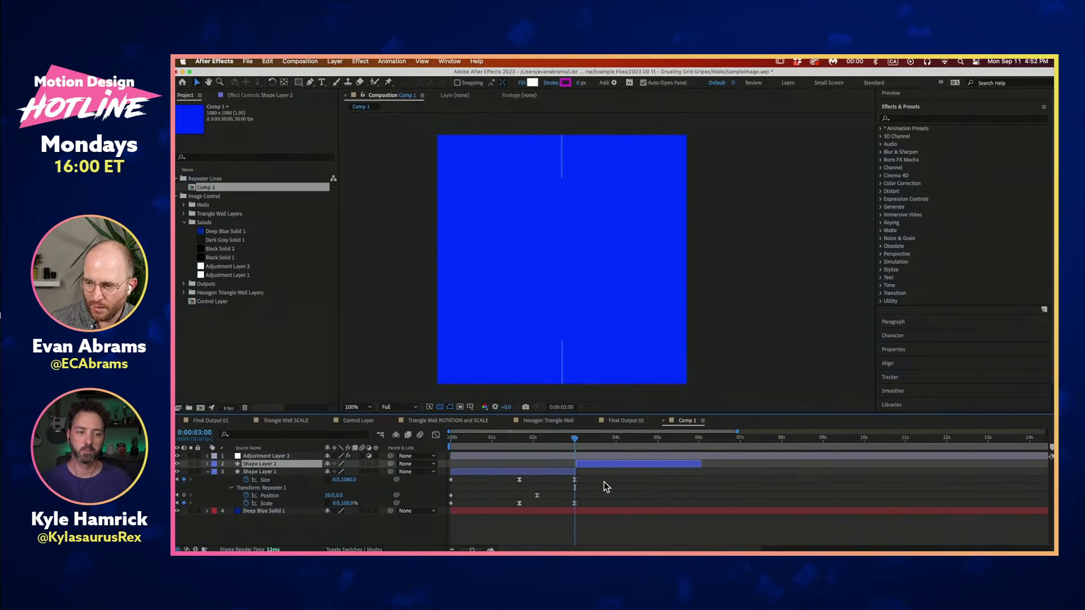
pyautogui.click(608, 486)
# Set the work area to about 1.5 to 4.6 seconds, spanning the layer changeover, and preview the loop
pyautogui.moveTo(575, 438)
pyautogui.mouseDown()
pyautogui.moveTo(641, 449)
pyautogui.moveTo(575, 445)
pyautogui.mouseUp()
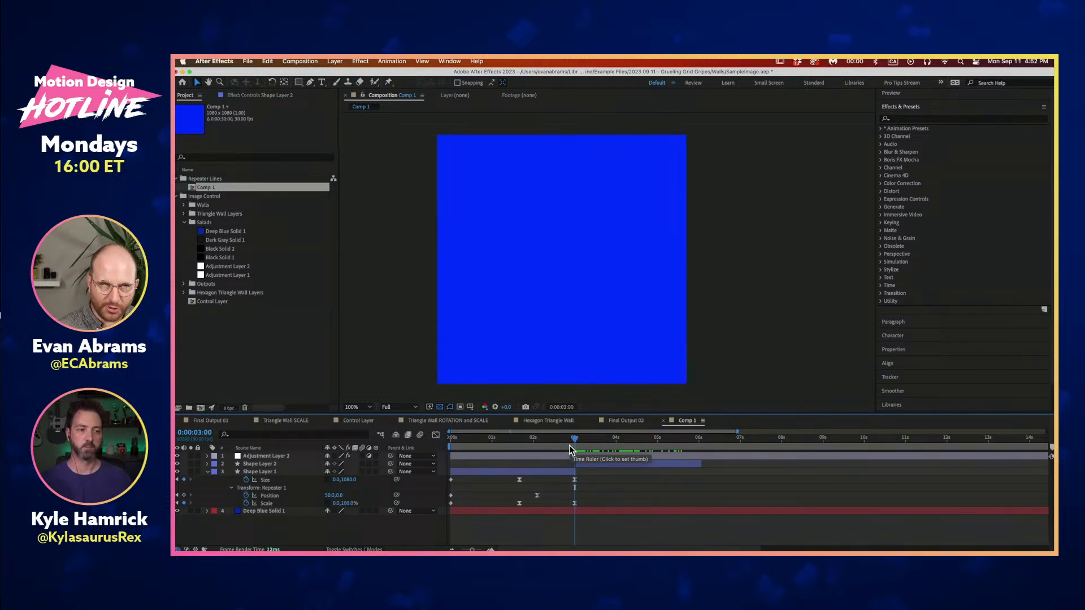
pyautogui.press('n')
pyautogui.moveTo(559, 445)
pyautogui.mouseDown()
pyautogui.moveTo(621, 447)
pyautogui.moveTo(510, 455)
pyautogui.moveTo(573, 456)
pyautogui.mouseUp()
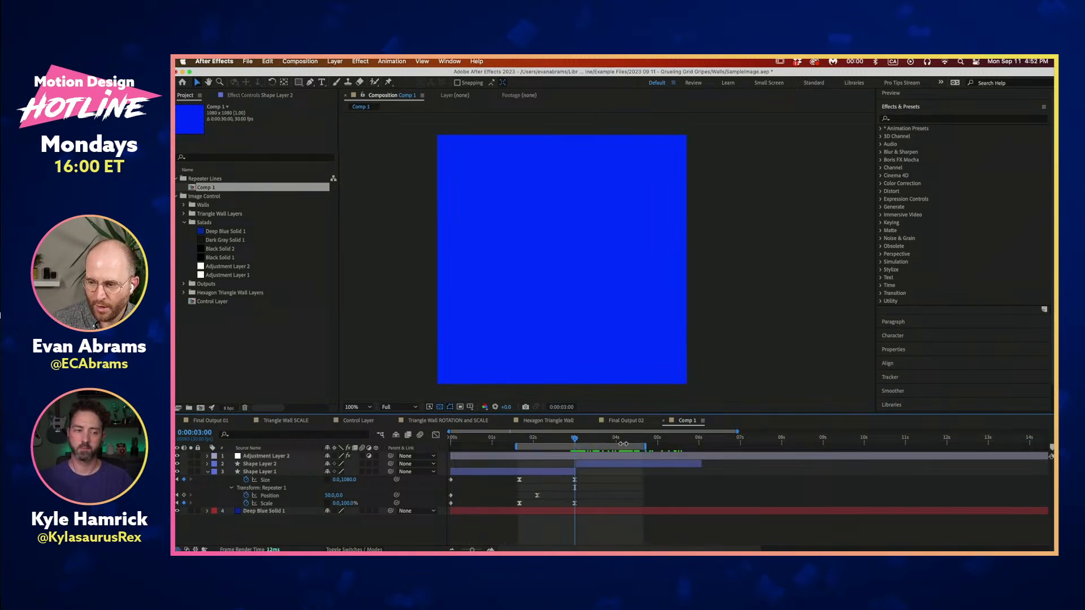
pyautogui.press('space')
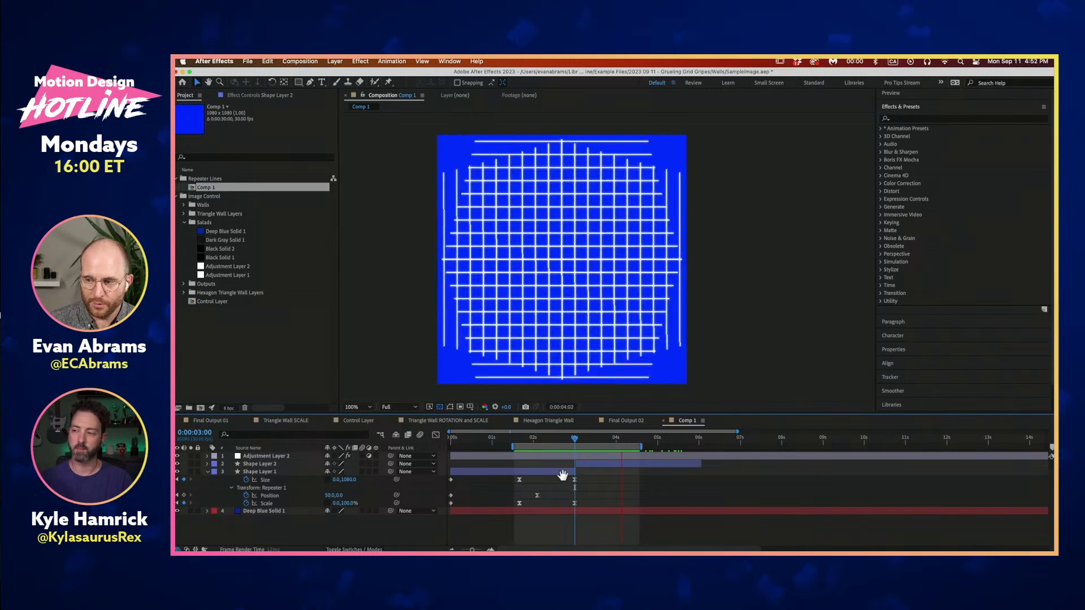
# Duplicate Shape Layer 1 again, offset the copy to start at about 1.5 seconds, and play back the overlapping grids
pyautogui.click(563, 473)
pyautogui.hotkey('ctrl', 'd')
pyautogui.moveTo(564, 473); pyautogui.dragTo(620, 474)
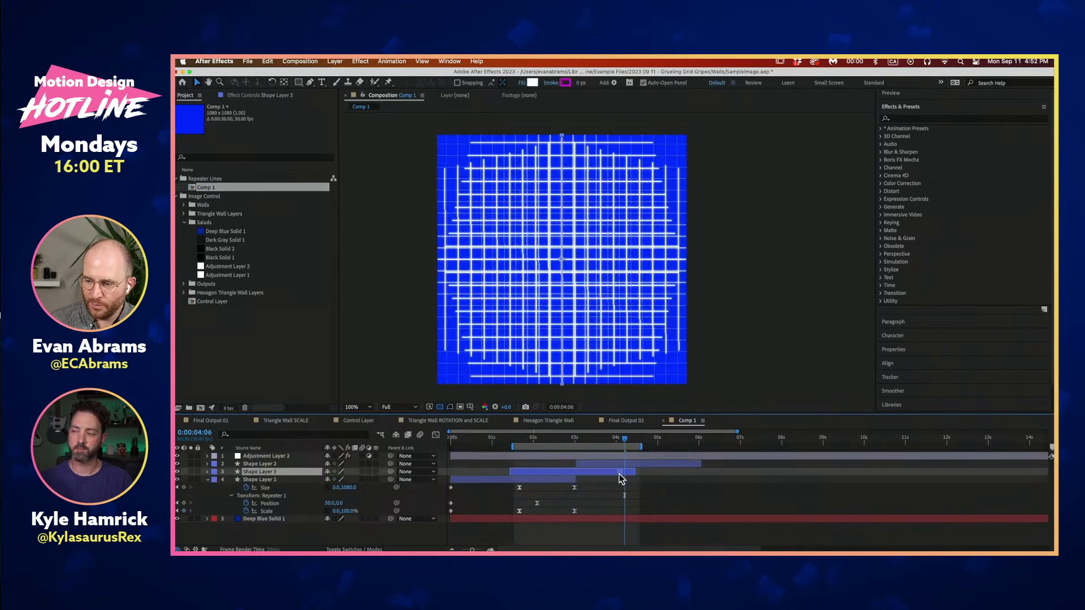
pyautogui.moveTo(519, 442); pyautogui.dragTo(510, 443)
pyautogui.press('space')
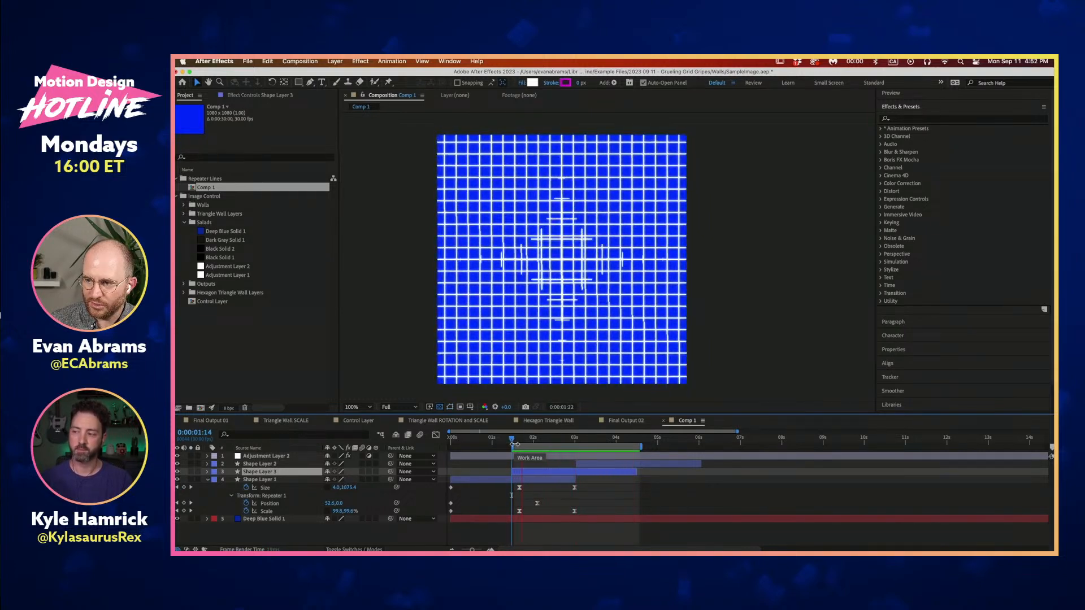
pyautogui.press('space')
pyautogui.press('w')
pyautogui.moveTo(593, 290); pyautogui.dragTo(599, 320)
pyautogui.press('super+z')
# Rotate Shape Layer 3 to 45° and scale it up to 165% so the diagonal grid fills the composition
pyautogui.click(556, 472)
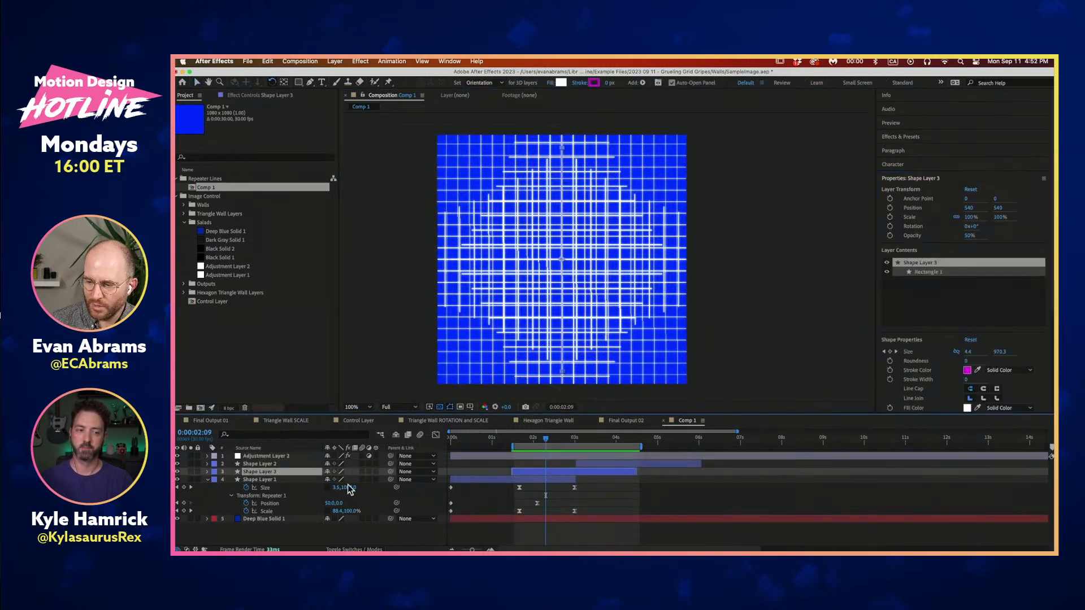
pyautogui.press('r')
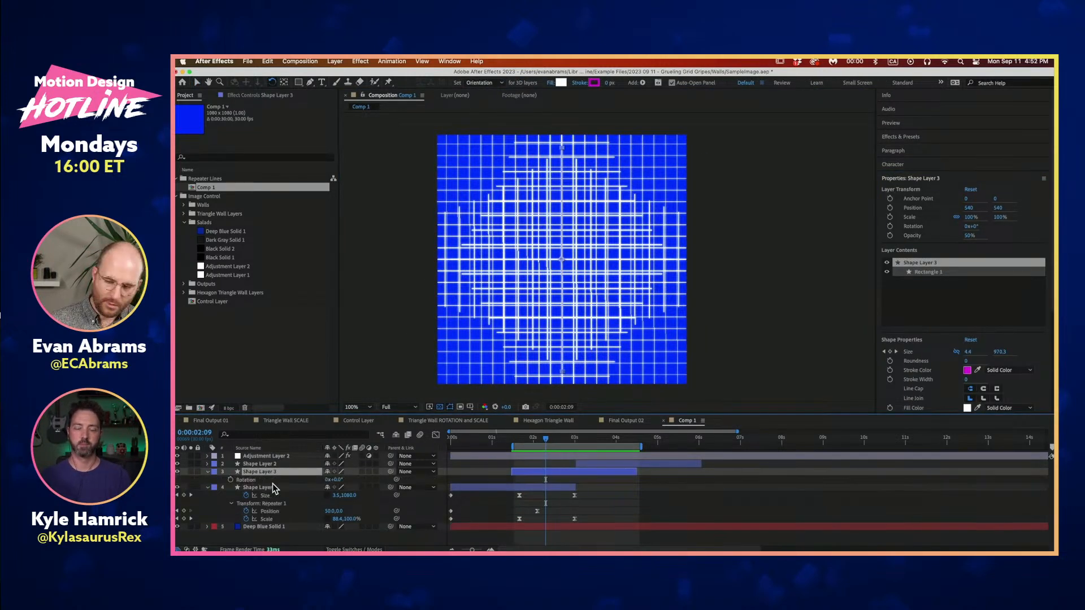
pyautogui.click(337, 480)
pyautogui.write('45')
pyautogui.press('Return')
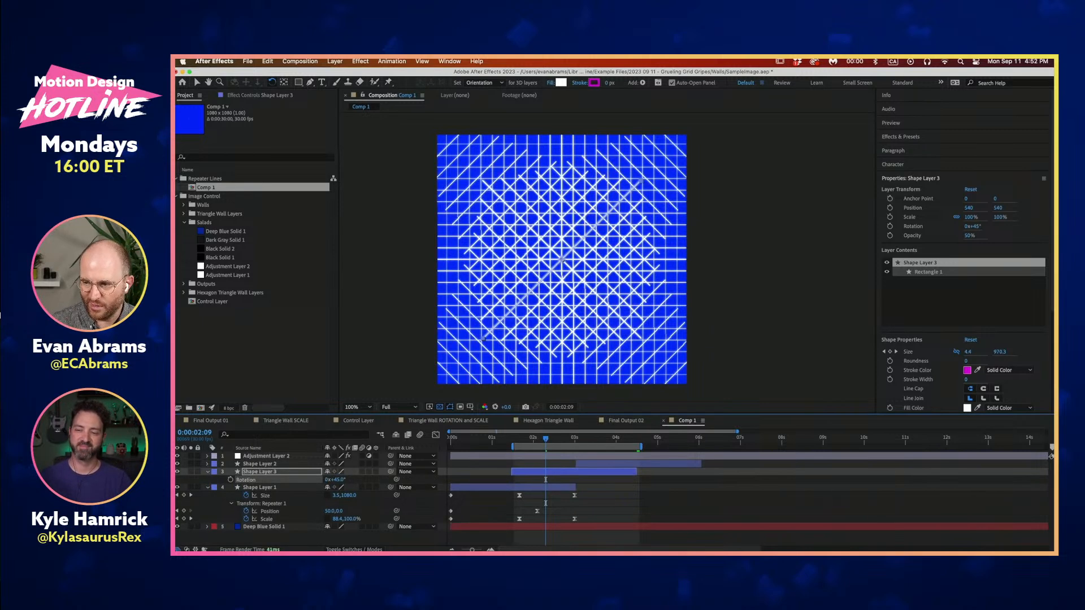
pyautogui.press('s')
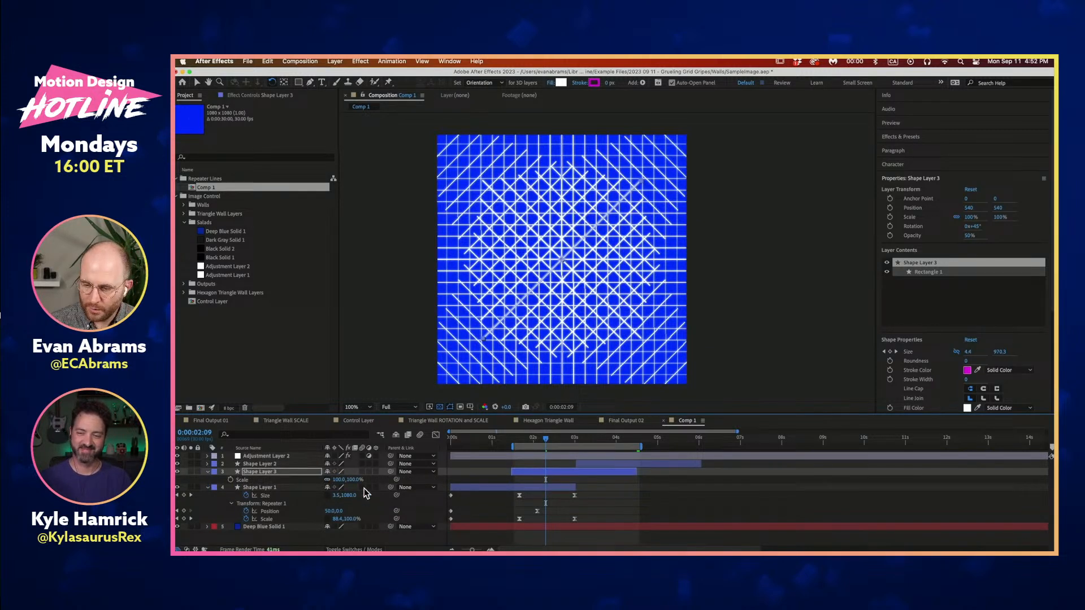
pyautogui.moveTo(358, 479); pyautogui.dragTo(380, 478)
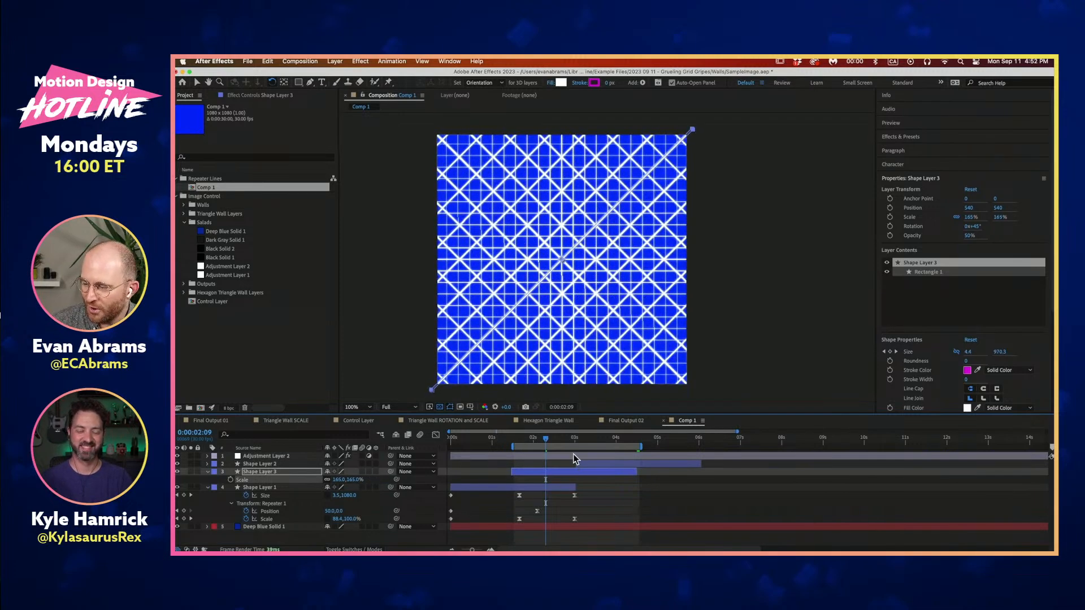
# Preview the diagonal grid from 0:00:01:20 and shift the work area to about 0.8 to 3.9 seconds
pyautogui.moveTo(545, 441); pyautogui.dragTo(518, 446)
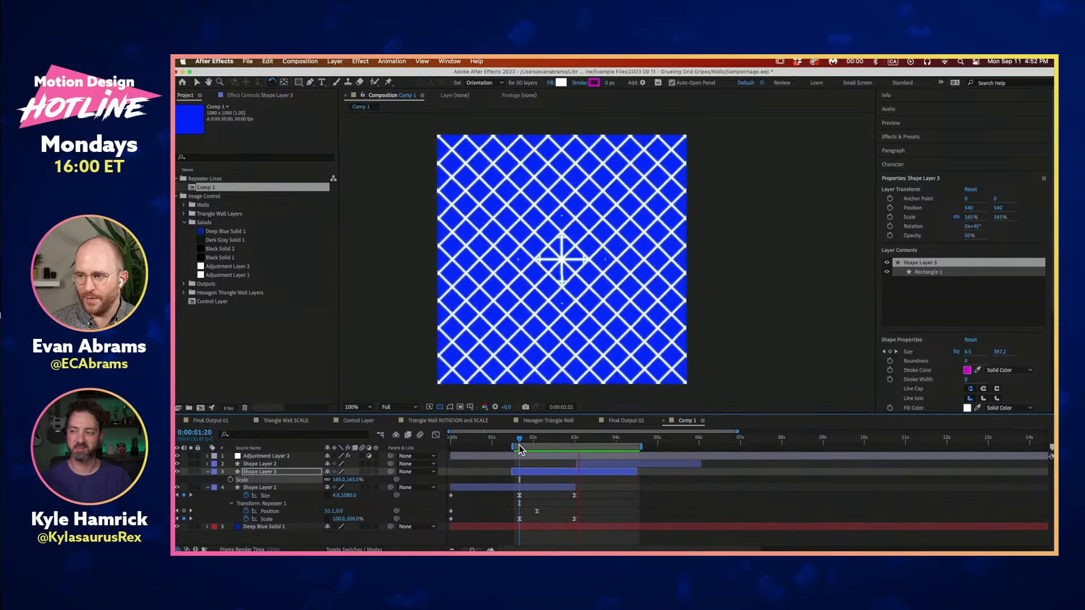
pyautogui.moveTo(575, 450); pyautogui.dragTo(546, 449)
pyautogui.press('space')
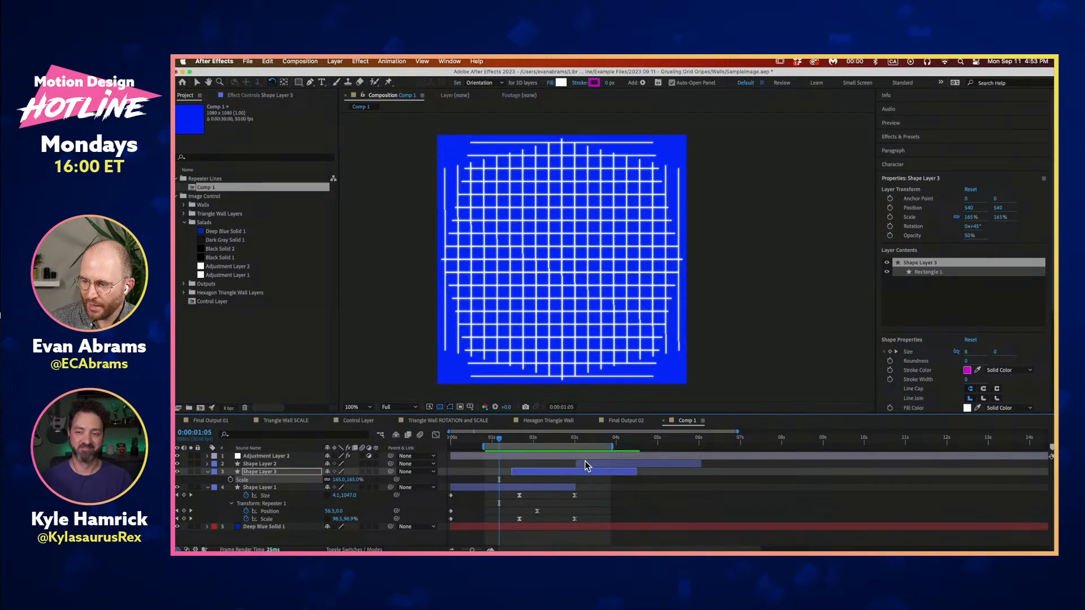
# Duplicate Shape Layer 3, place the copy above Shape Layer 2, and offset it to start at about 4.5 seconds, where the original ends
pyautogui.click(588, 464)
pyautogui.click(586, 472)
pyautogui.hotkey('ctrl', 'd')
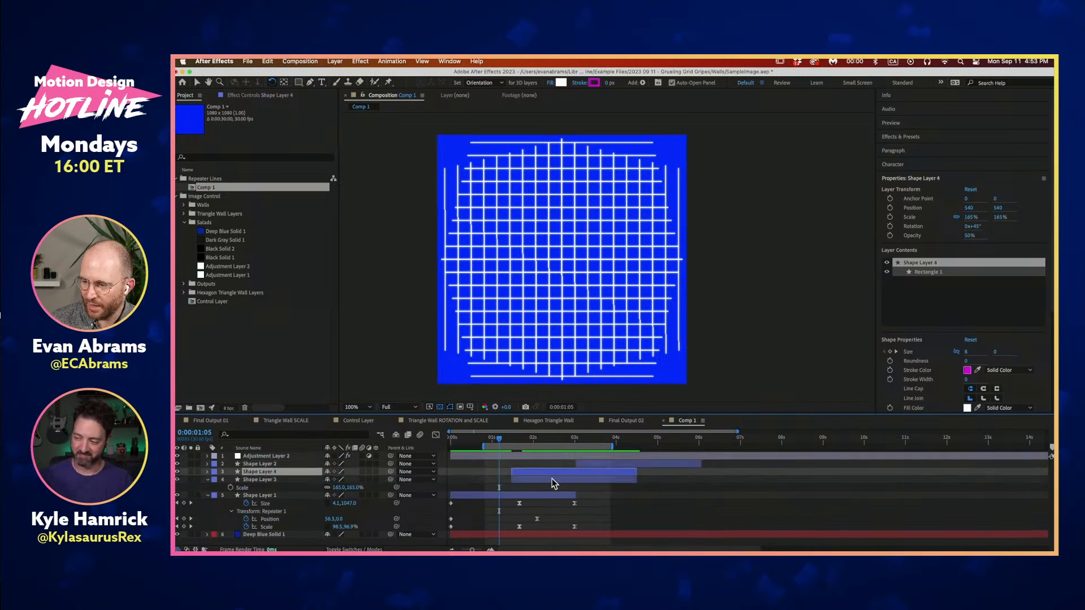
pyautogui.moveTo(297, 475); pyautogui.dragTo(296, 460)
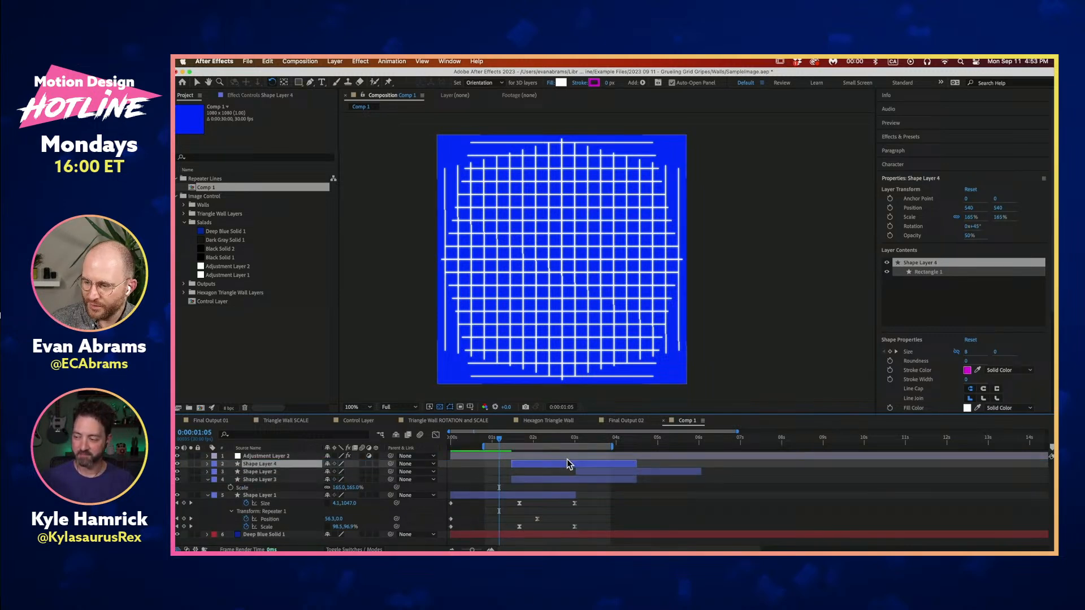
pyautogui.moveTo(559, 462); pyautogui.dragTo(684, 464)
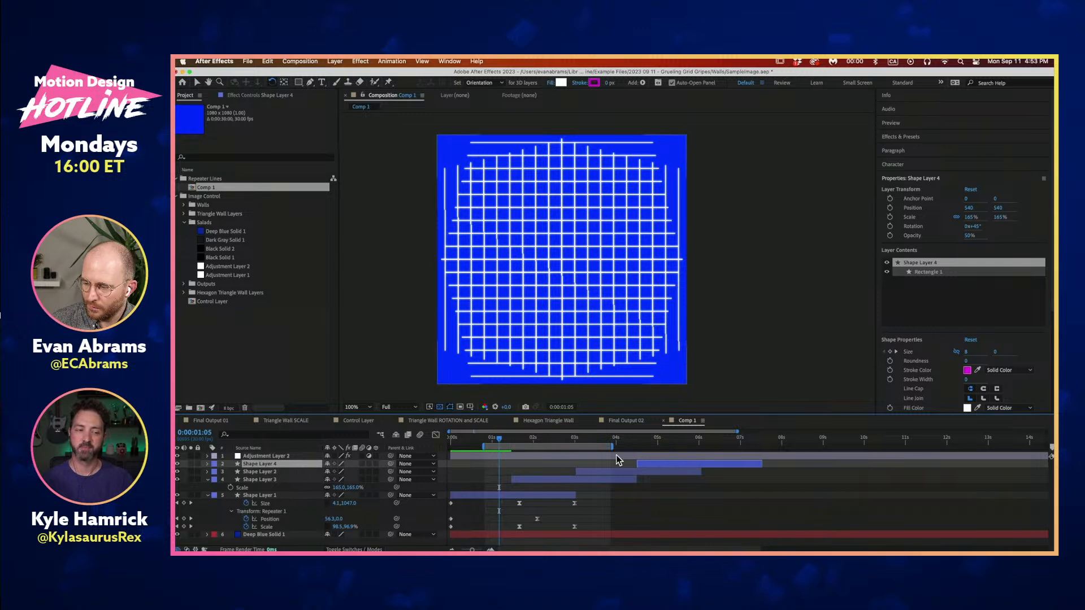
# Set the label colour of Shape Layer 1 and Shape Layer 4 to Yellow, with the work area moved to about 2.2 to 5.3 seconds
pyautogui.moveTo(584, 447)
pyautogui.mouseDown()
pyautogui.moveTo(644, 444)
pyautogui.moveTo(592, 444)
pyautogui.mouseUp()
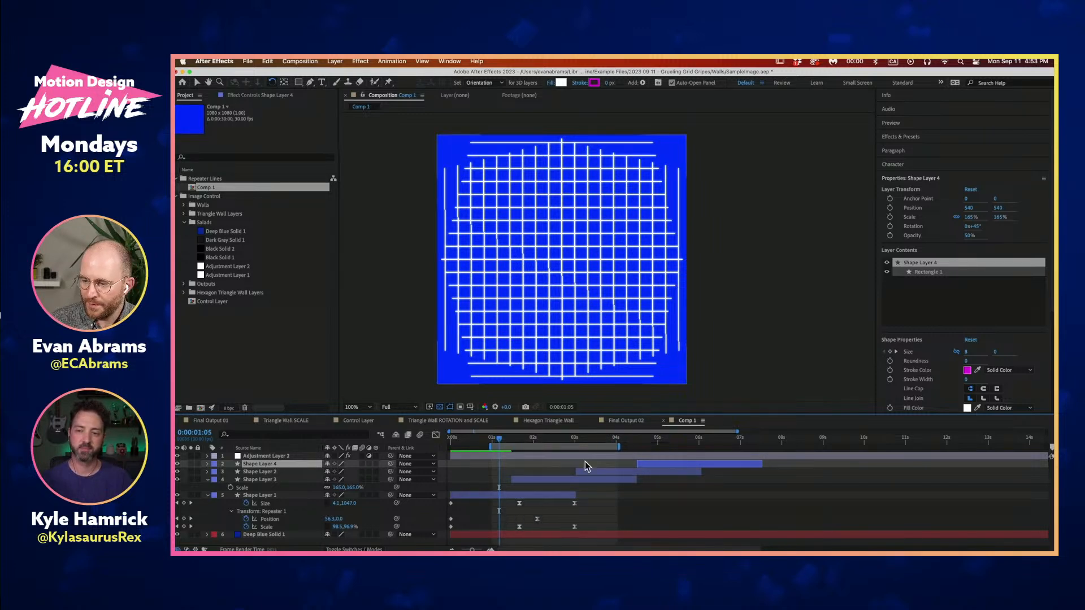
pyautogui.click(534, 497)
pyautogui.click(213, 496)
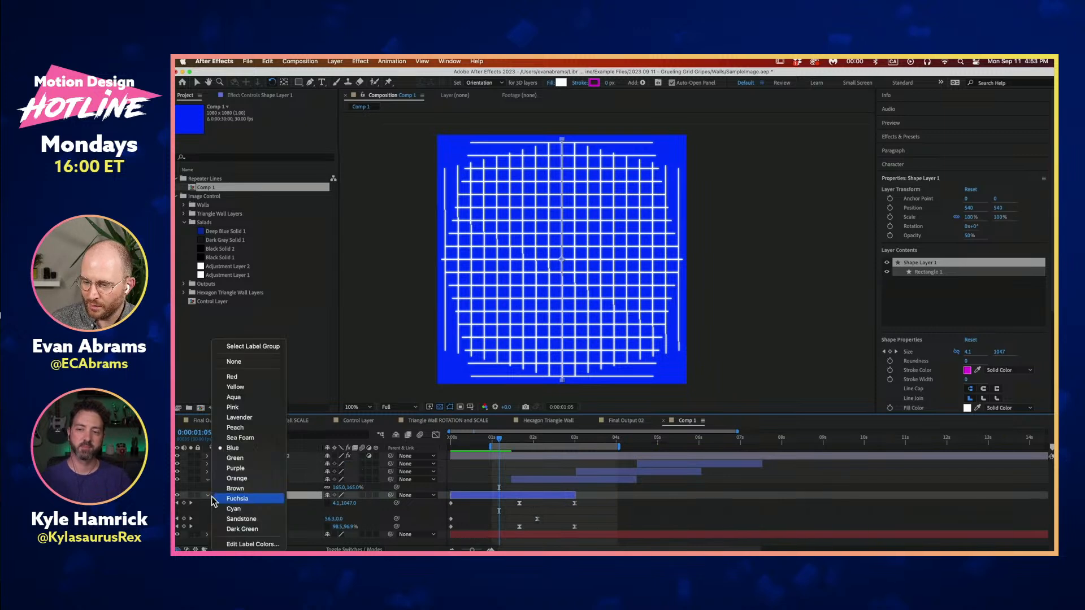
pyautogui.click(233, 387)
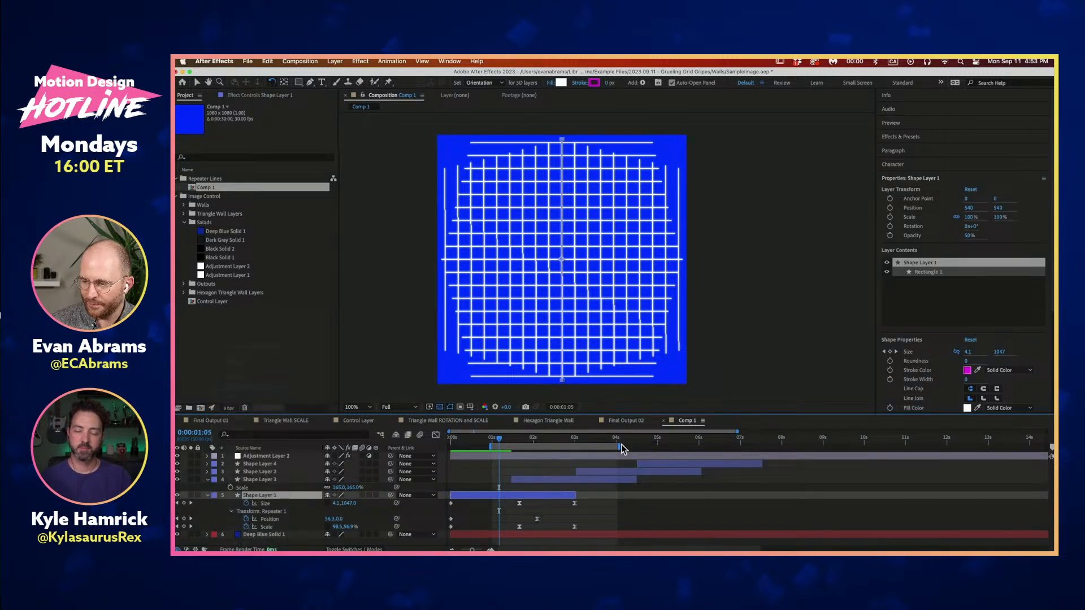
pyautogui.moveTo(523, 447); pyautogui.dragTo(583, 446)
pyautogui.click(690, 463)
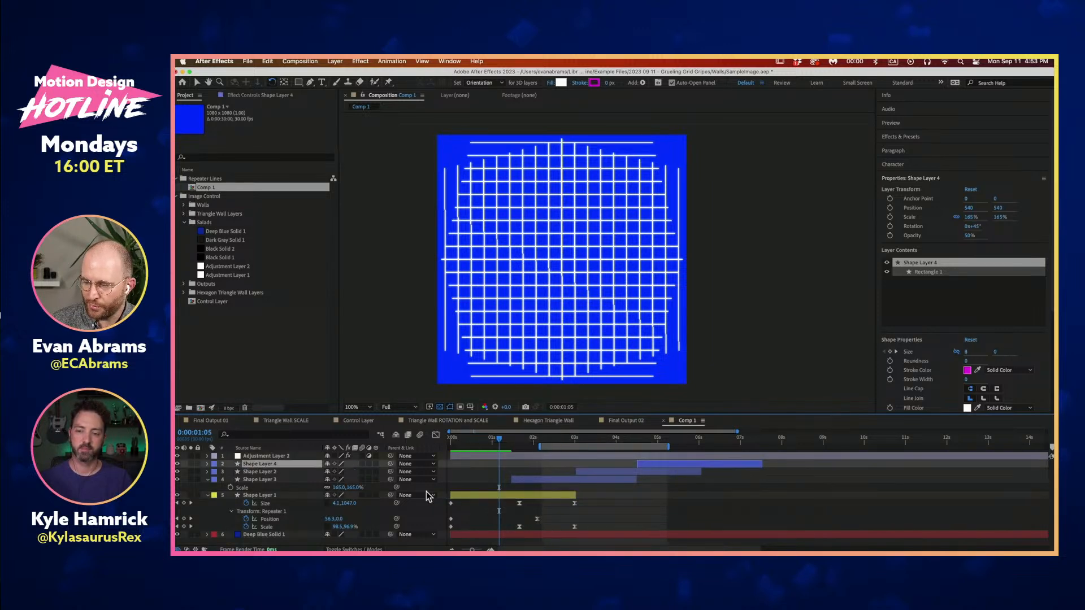
pyautogui.click(214, 464)
pyautogui.click(235, 387)
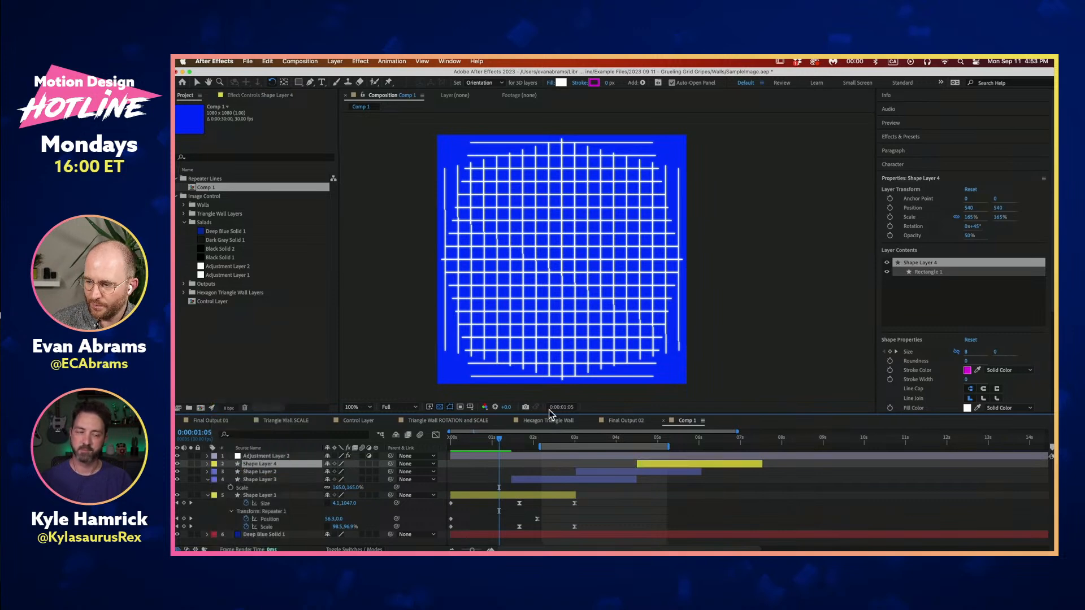
# Shift the work area to about 1.9 to 5 seconds and preview the alternating straight and diagonal grids from 0:00:03:00
pyautogui.moveTo(593, 449); pyautogui.dragTo(582, 449)
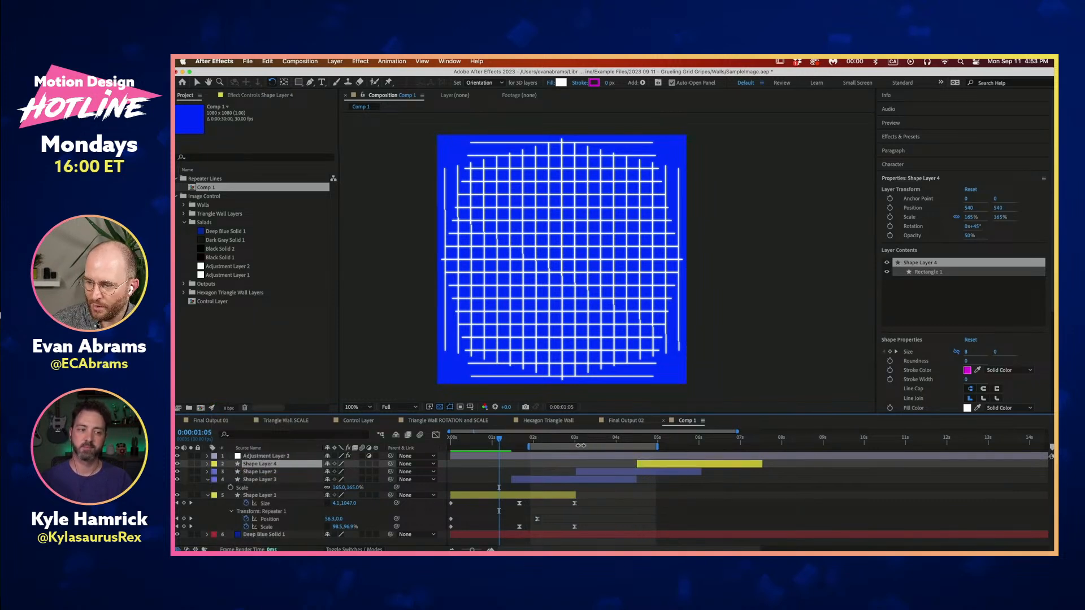
pyautogui.click(573, 441)
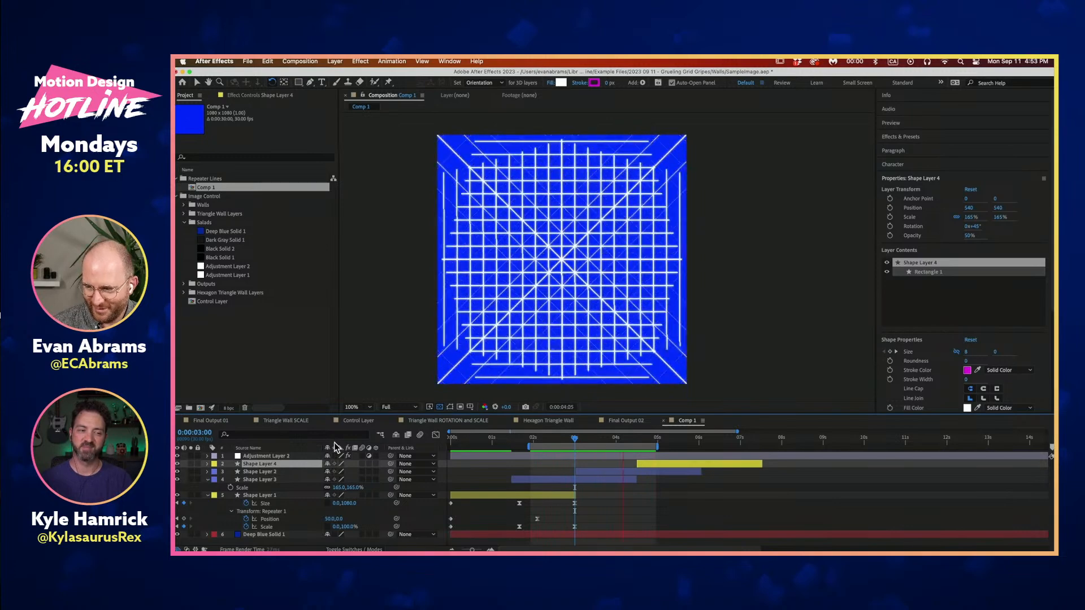
pyautogui.press('space')
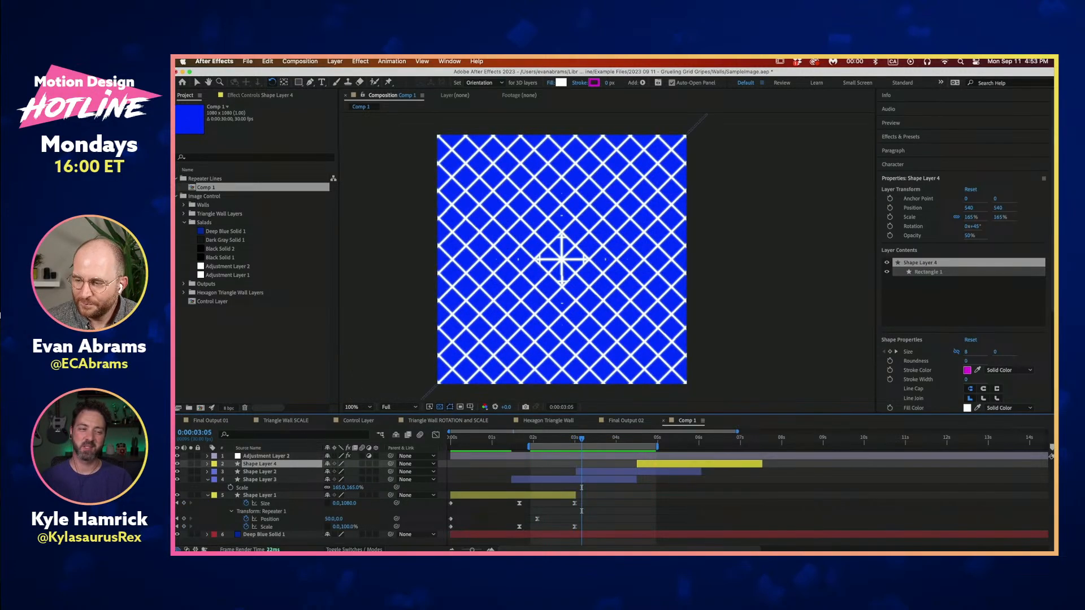